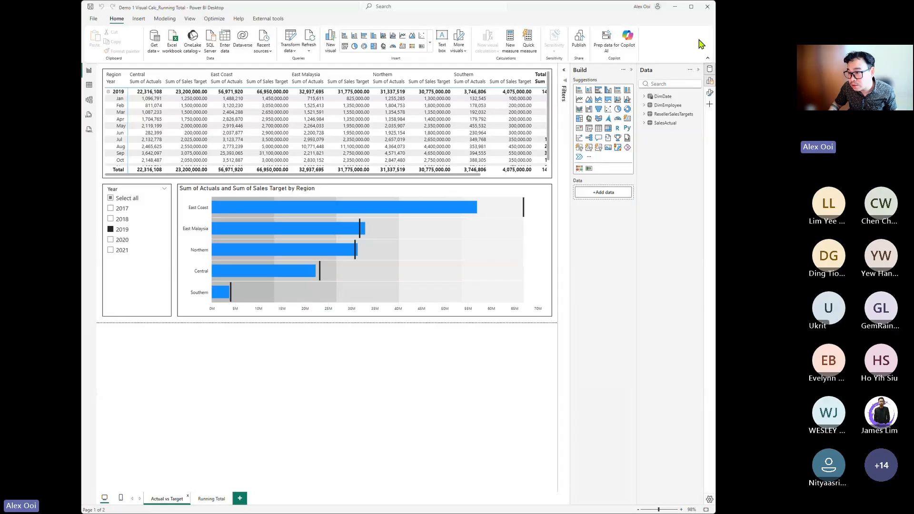
Maximize the window and examine the Running Total page's matrix alongside the Actual vs Target page, ending on Running Total.
left_click(691, 7)
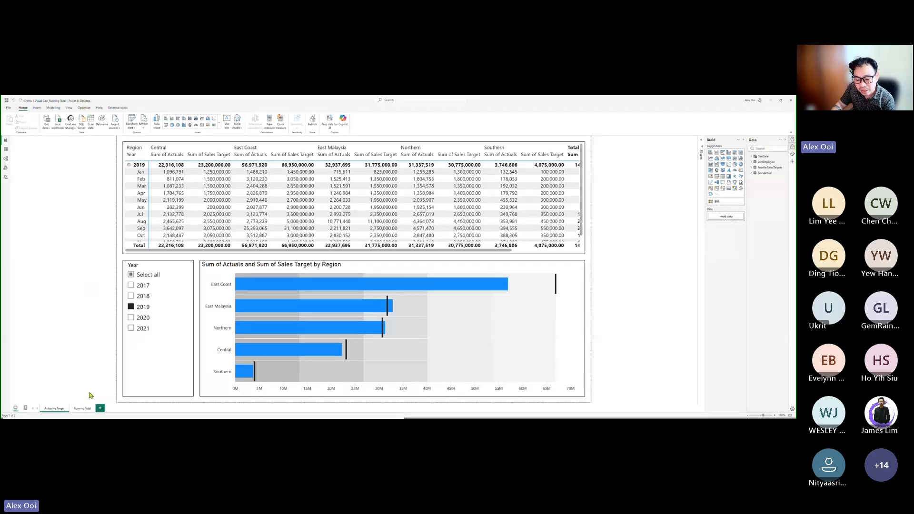
left_click(81, 409)
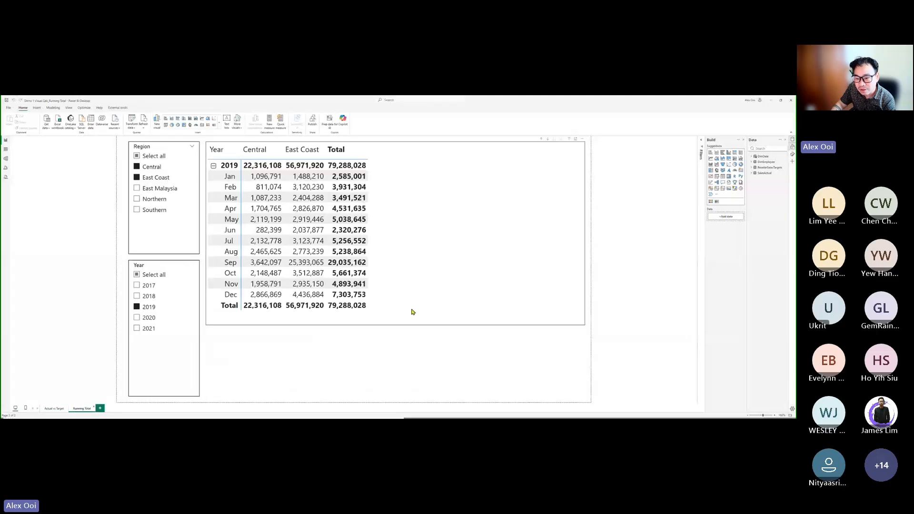
left_click(422, 274)
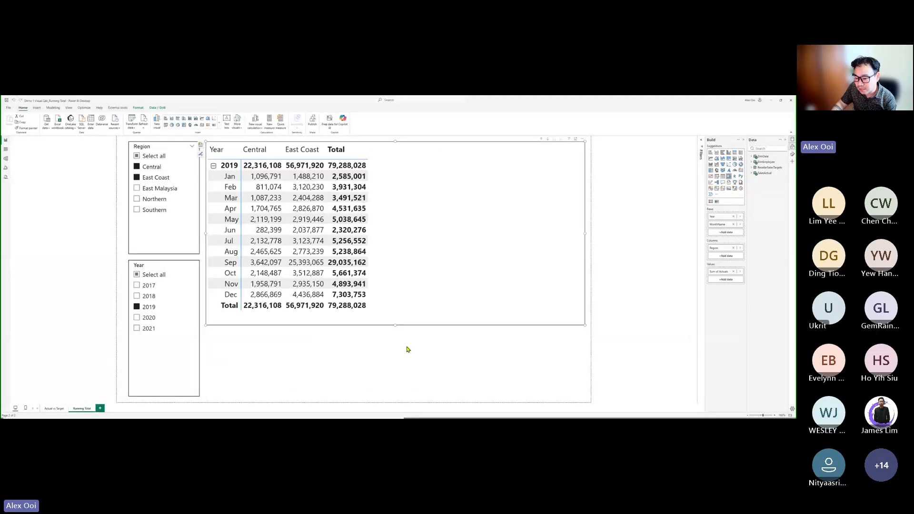
left_click(53, 409)
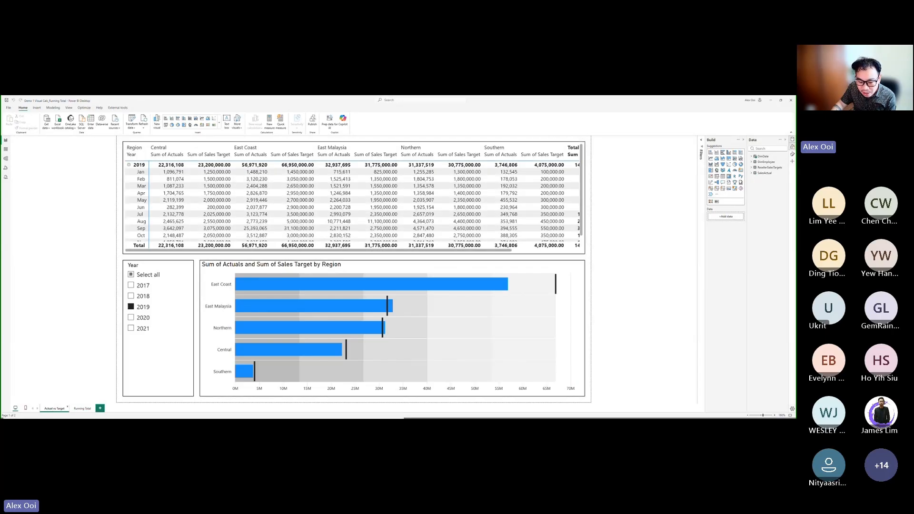
left_click(82, 409)
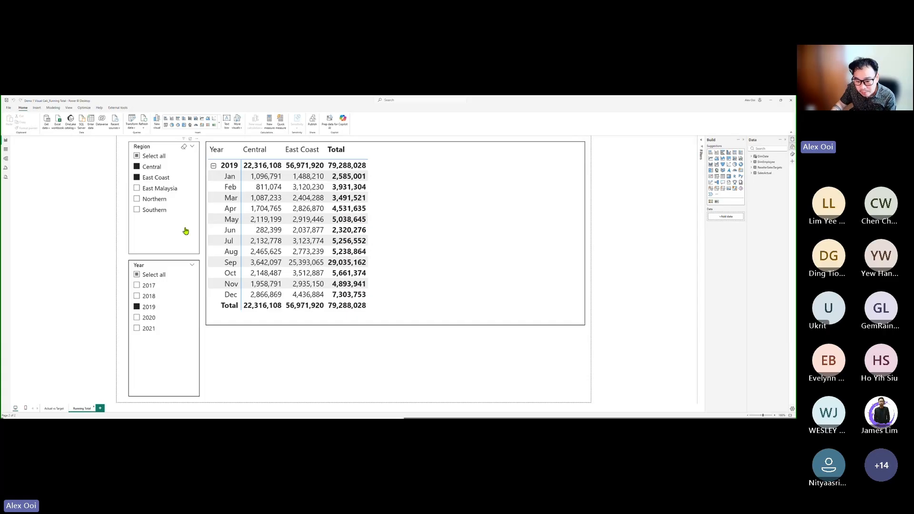
left_click(534, 299)
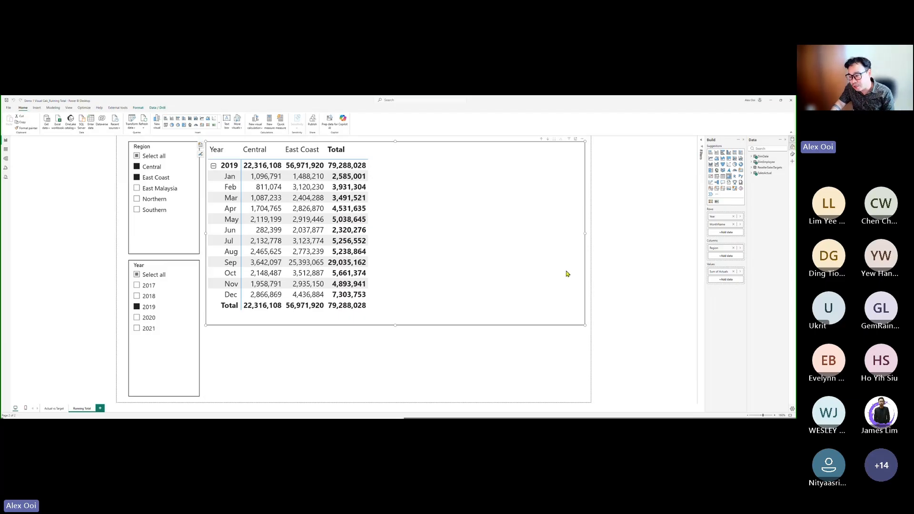
left_click(556, 361)
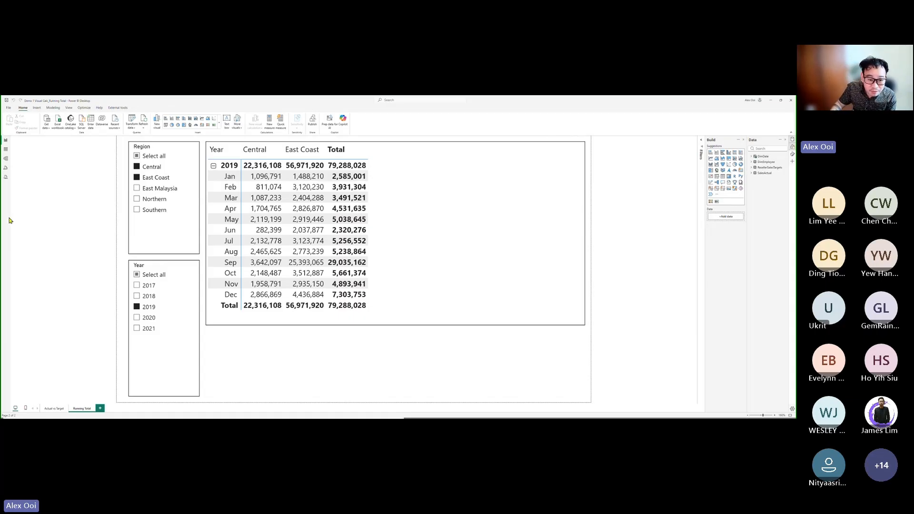
Check the installed Power BI Desktop version number in the program's version information, and close it.
left_click(8, 108)
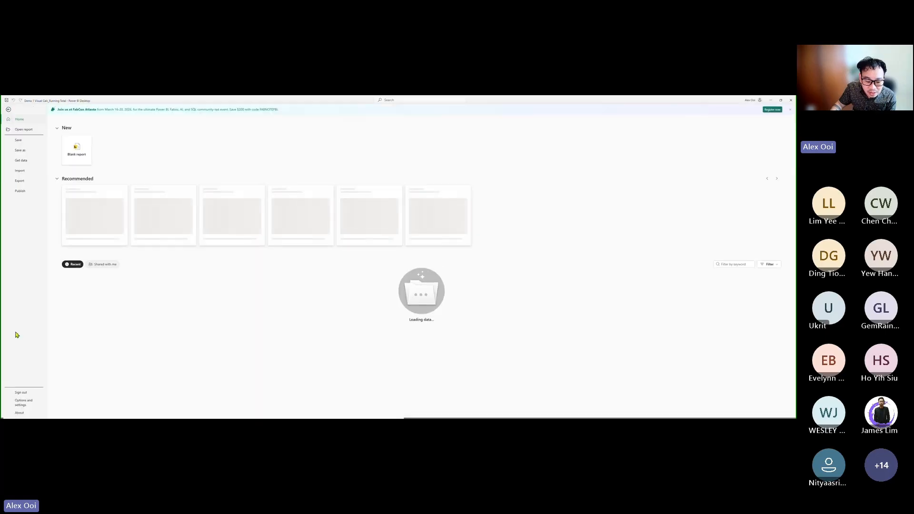
left_click(27, 415)
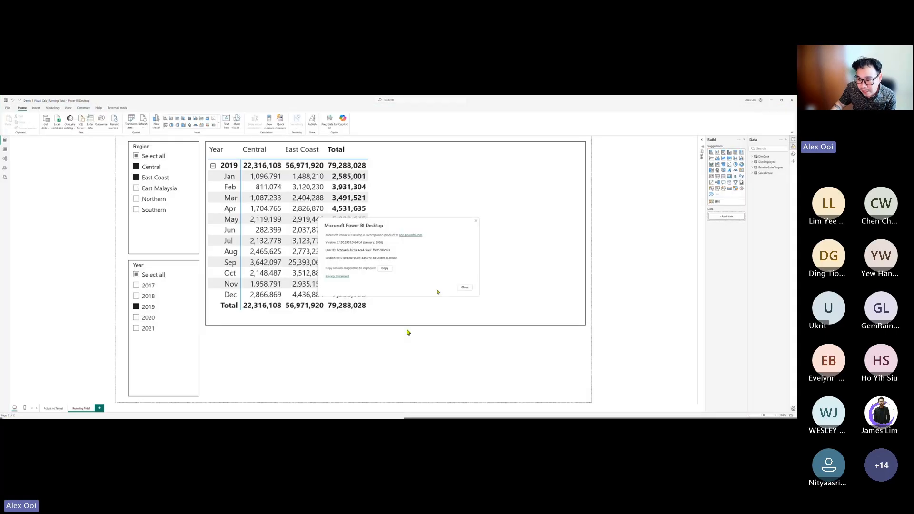
left_click_drag(396, 245, 338, 243)
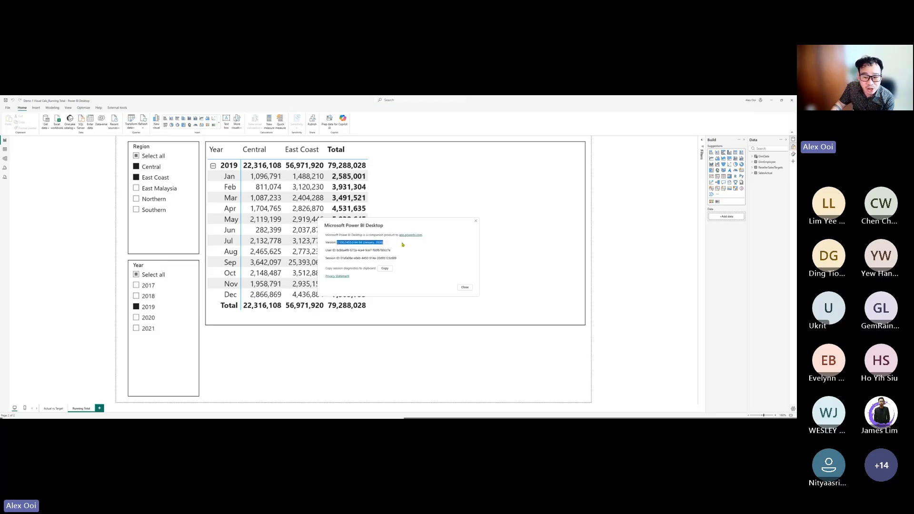
left_click(476, 221)
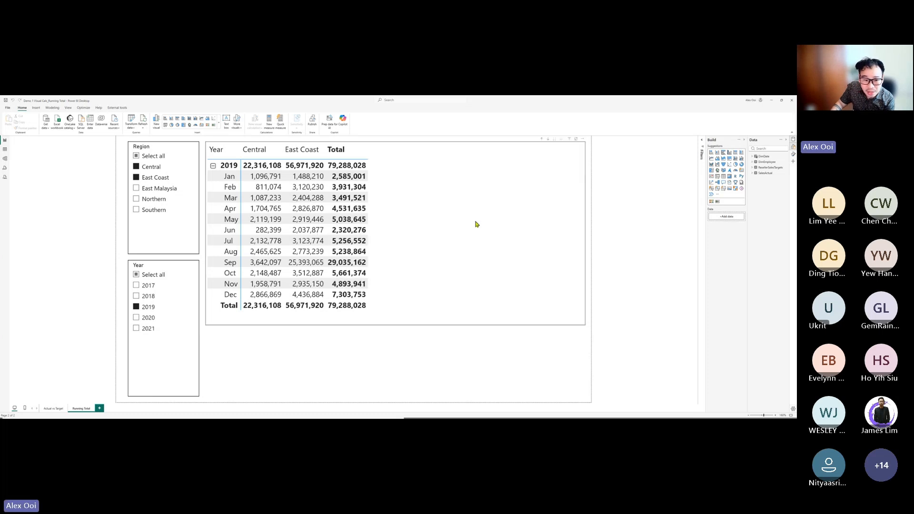
Review the preview features in the program options, checking that Visual calculations is enabled, and accept the options.
left_click(10, 109)
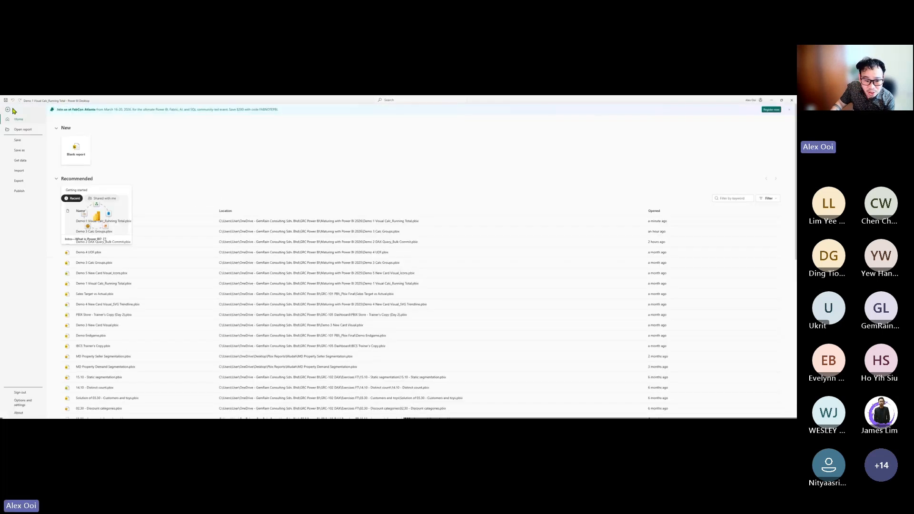
left_click(30, 403)
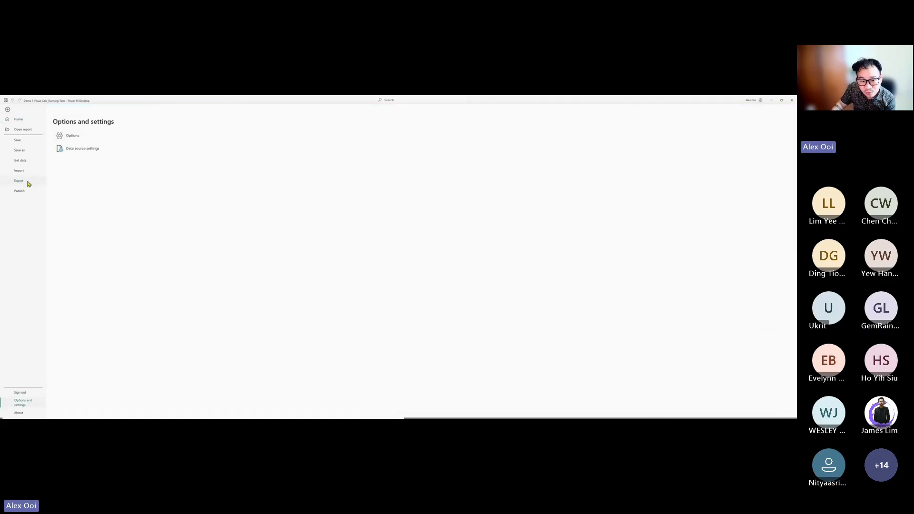
key("Escape")
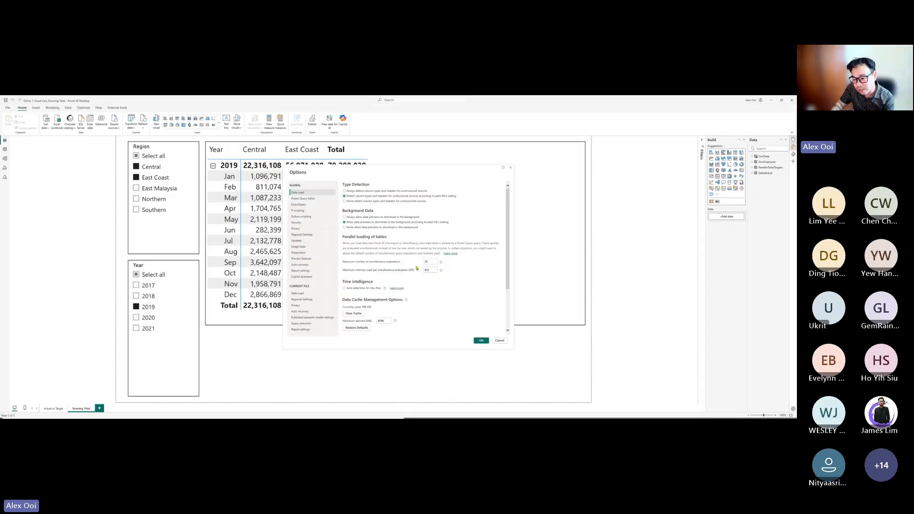
left_click(319, 259)
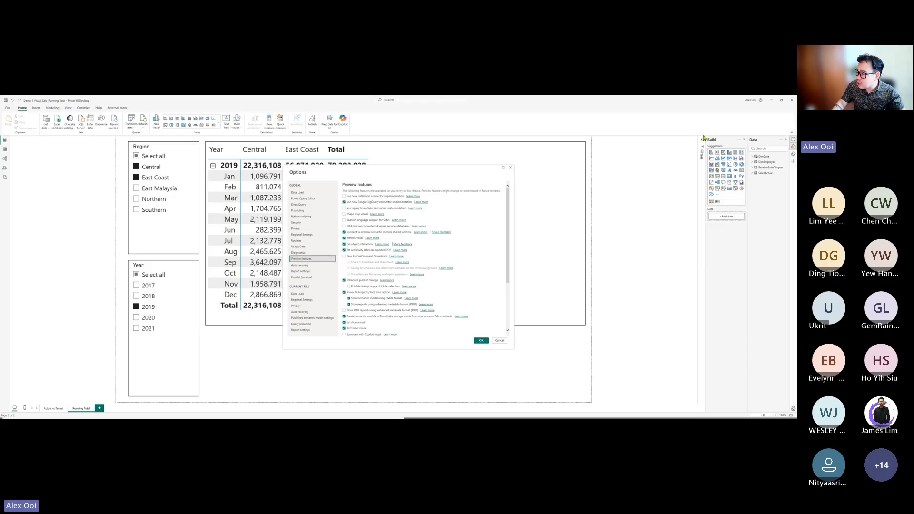
key("ctrl+1")
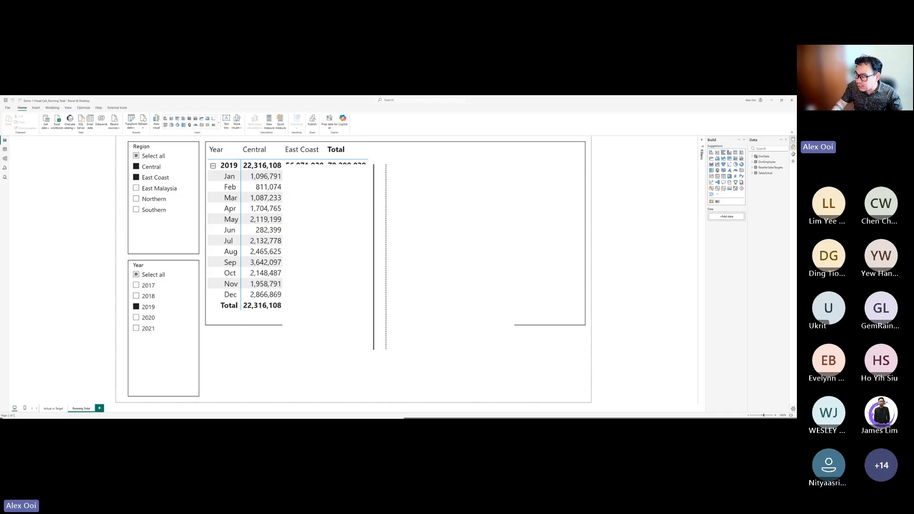
key("Escape")
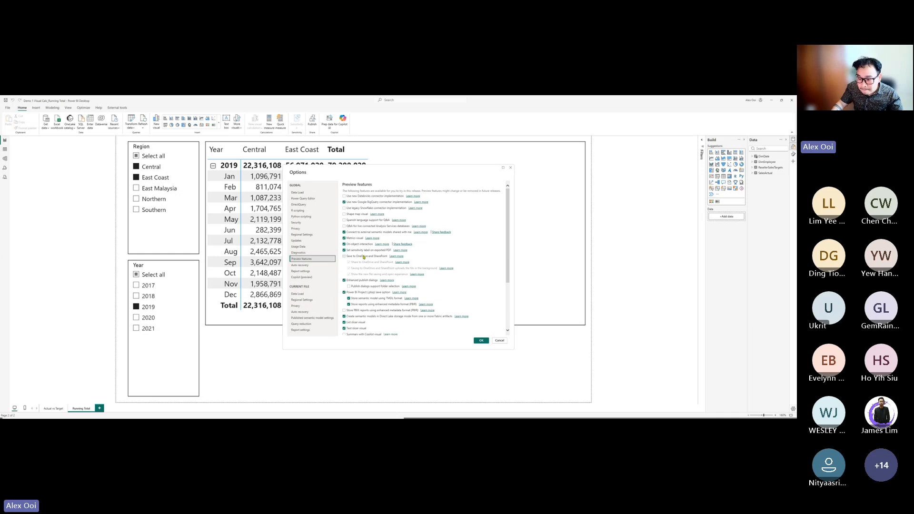
scroll(366, 253, "down", 3)
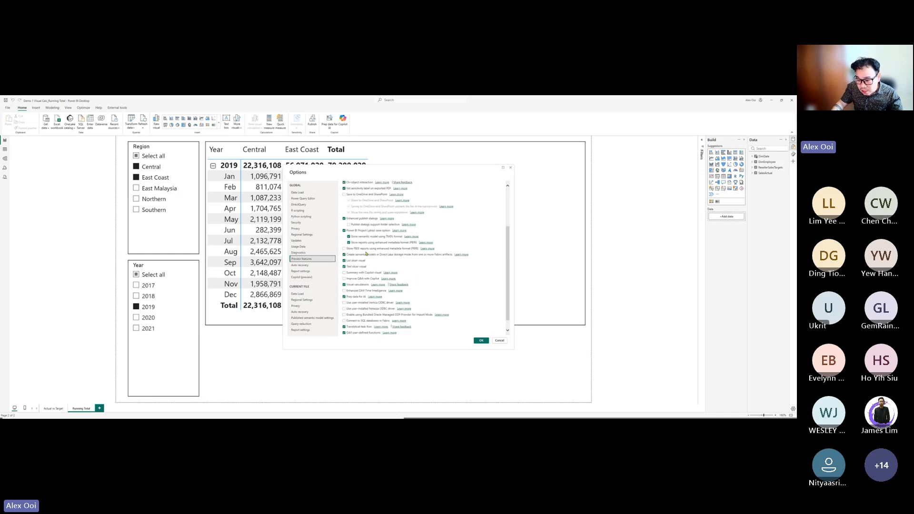
scroll(458, 290, "down", 1)
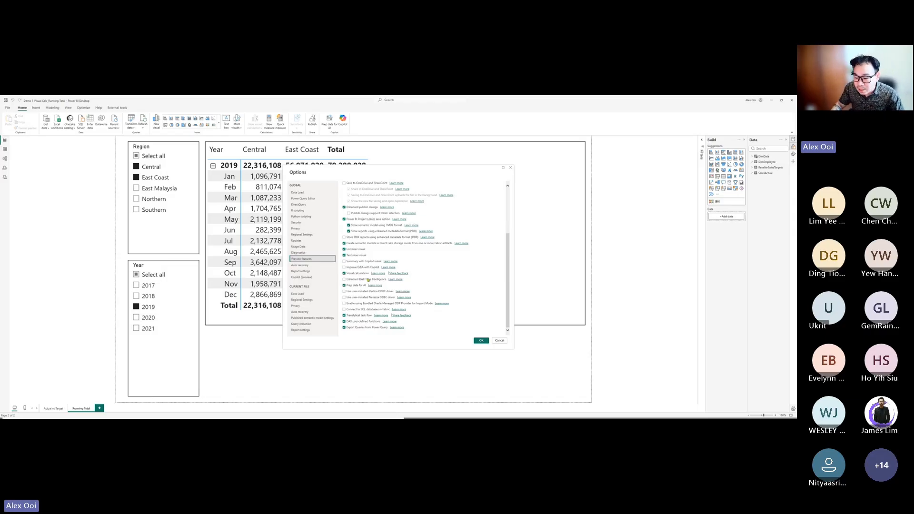
left_click(482, 340)
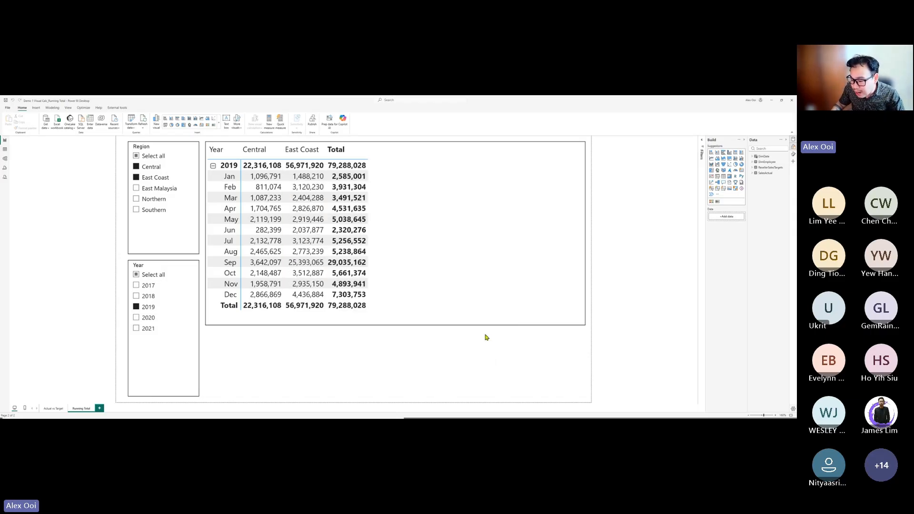
Add a visual calculation to the matrix values with the formula RunningTotal = RUNNINGSUM([Sum of Actuals]).
left_click(471, 218)
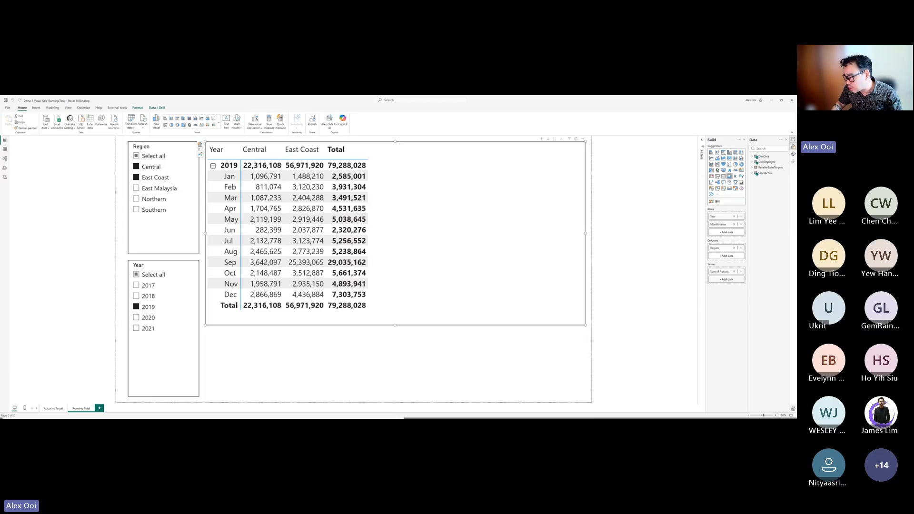
left_click(726, 280)
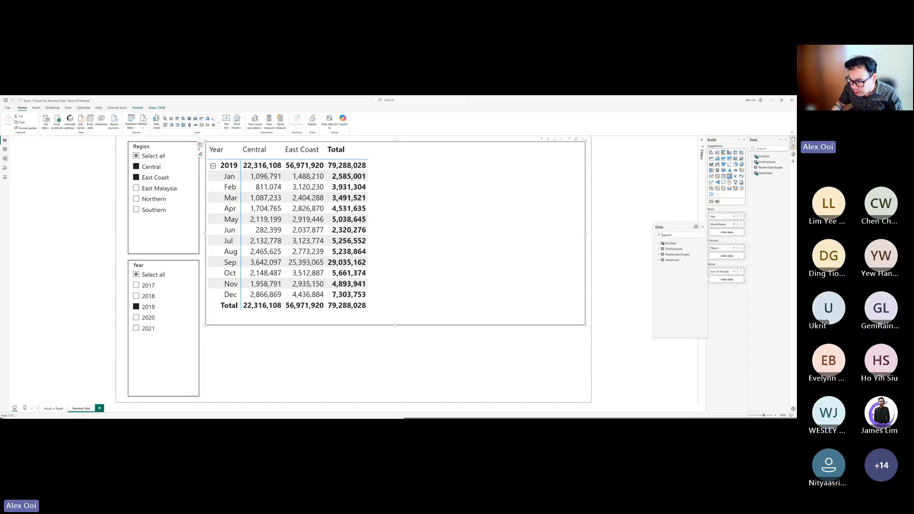
left_click(695, 226)
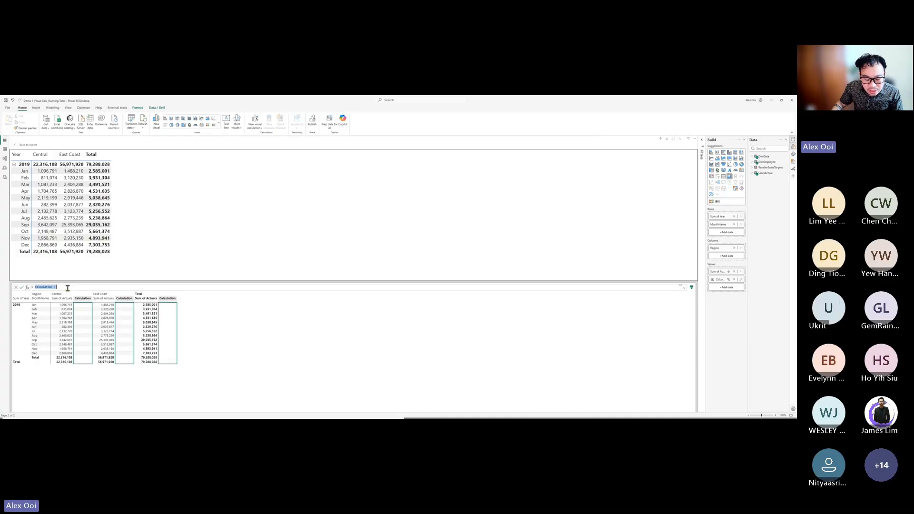
type("Run")
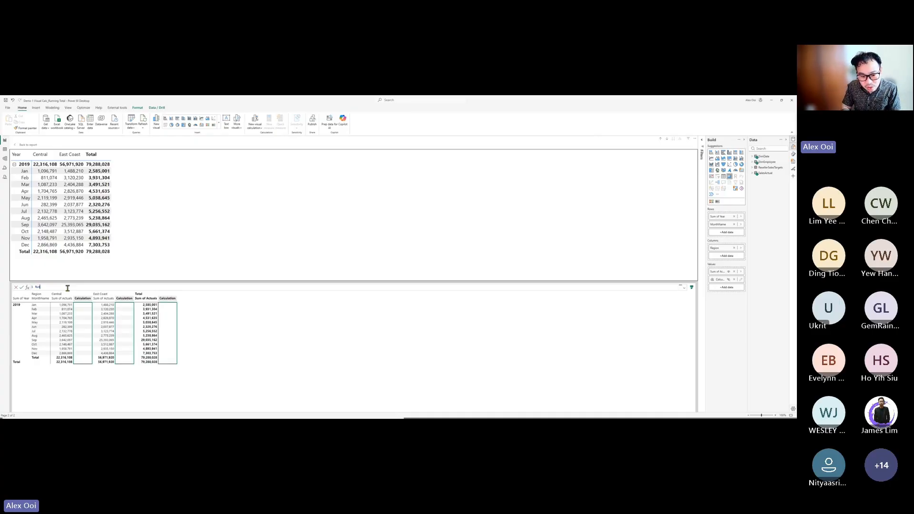
type("ning Total =")
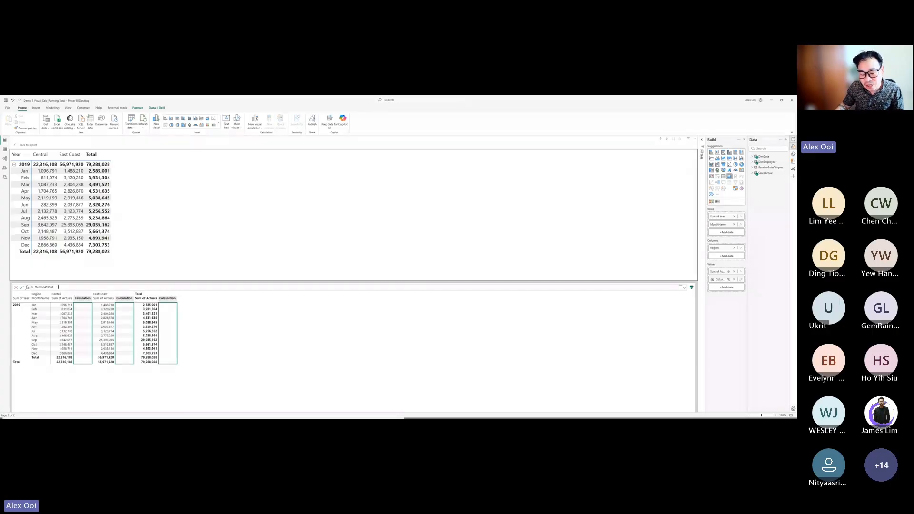
type(" RUNNINGSUM(")
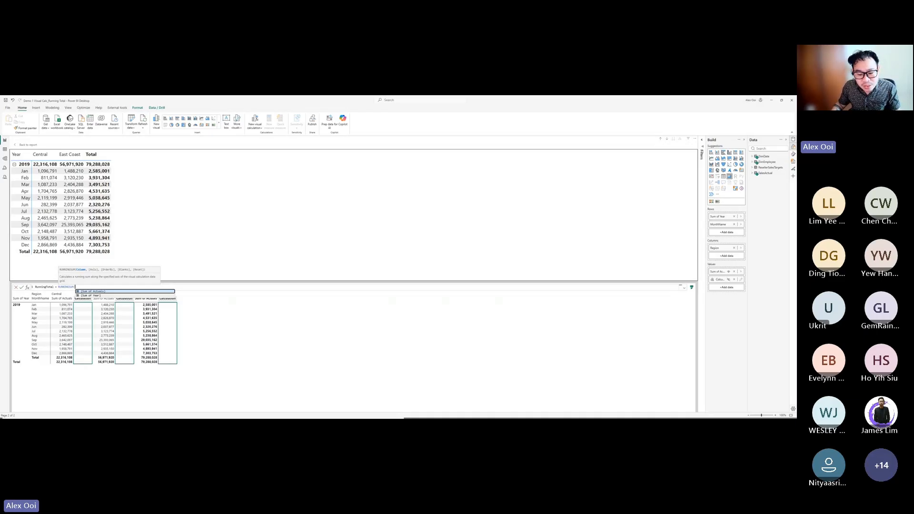
key("Tab")
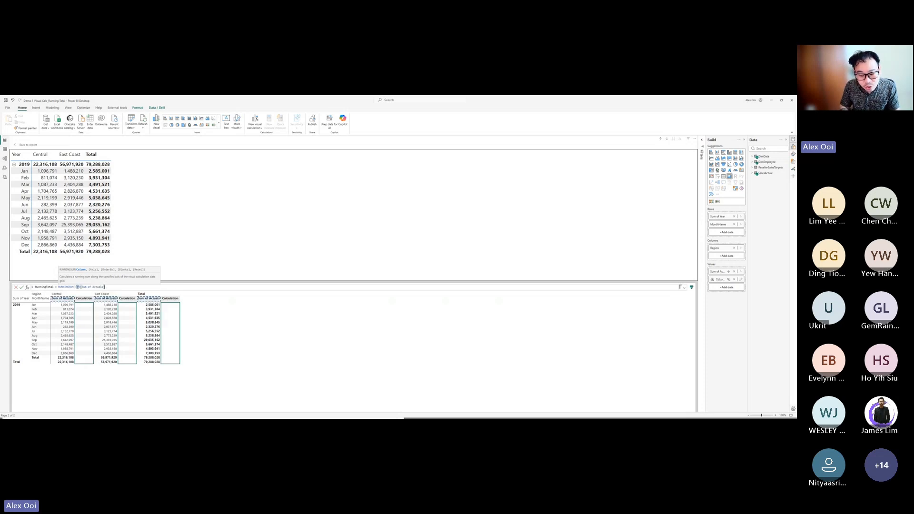
type(")")
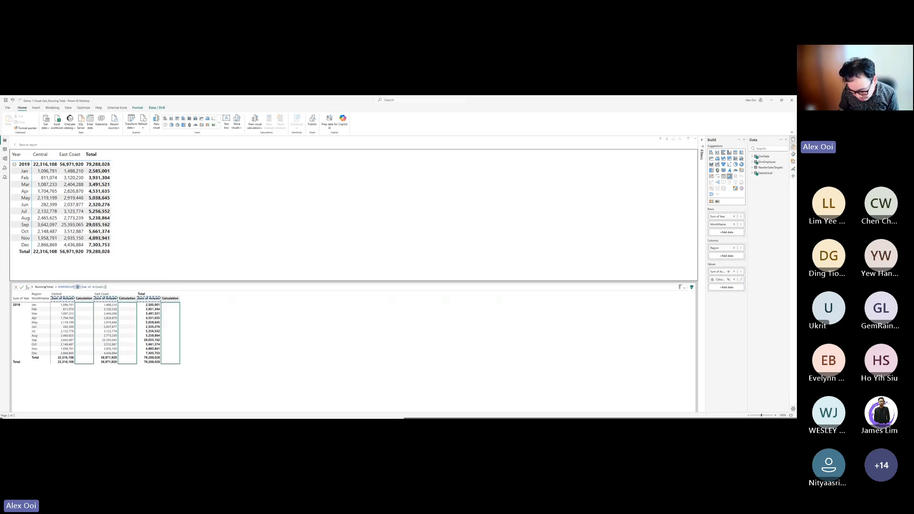
key("Return")
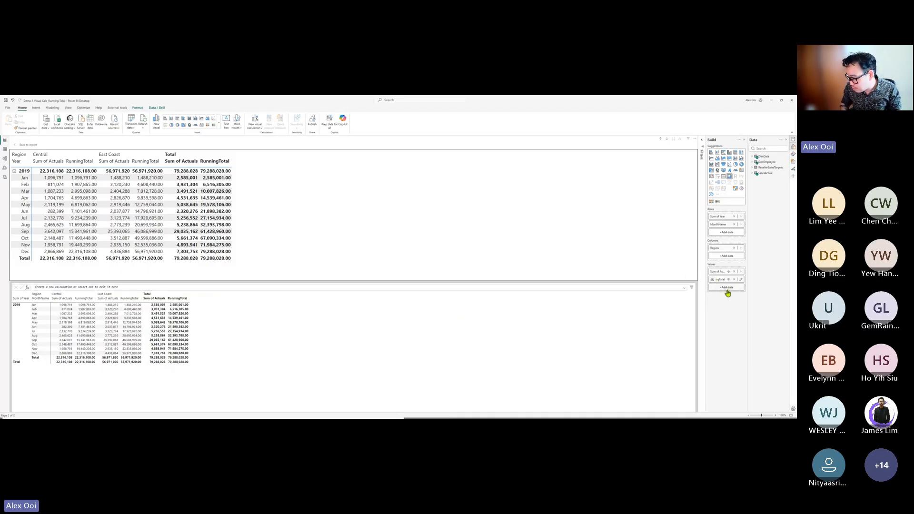
Rename the RunningTotal visual calculation in the matrix values as Cumulative.
double_click(720, 280)
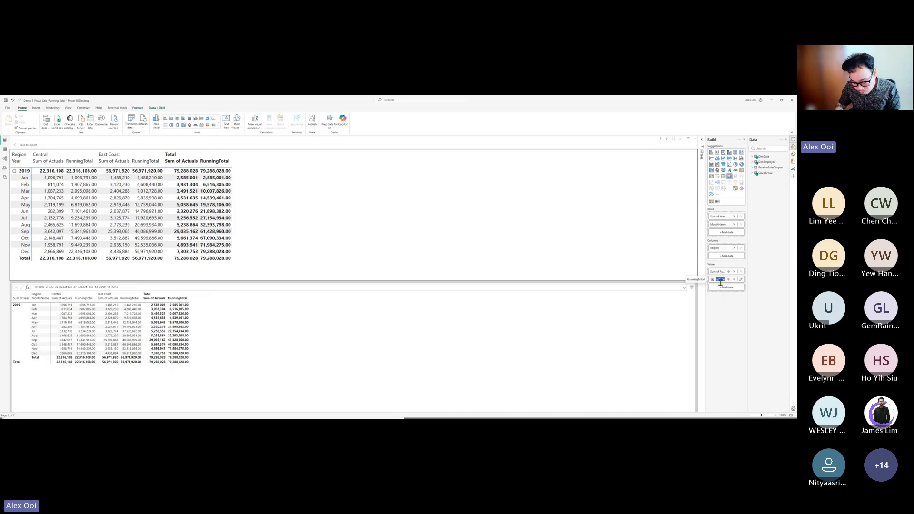
type("Cumulative")
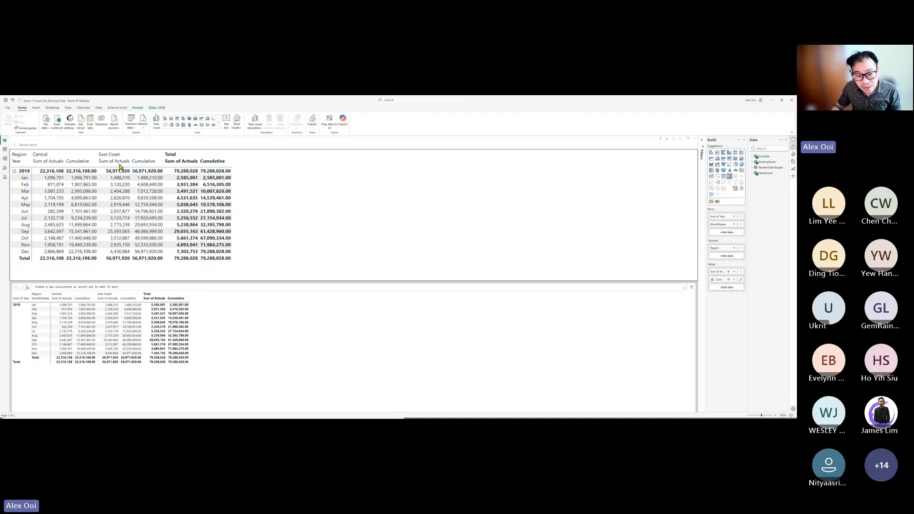
Try removing Sum of Actuals from the matrix values, and undo the removal.
left_click(734, 272)
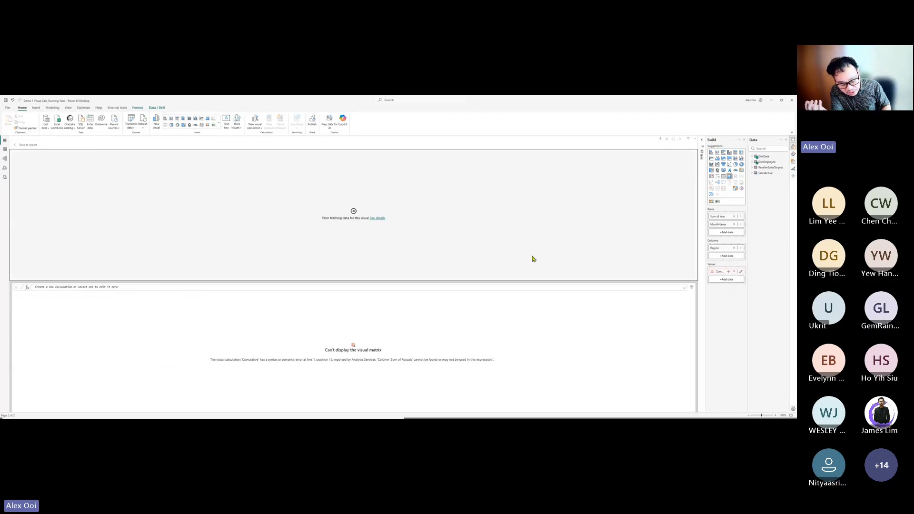
key("ctrl+z")
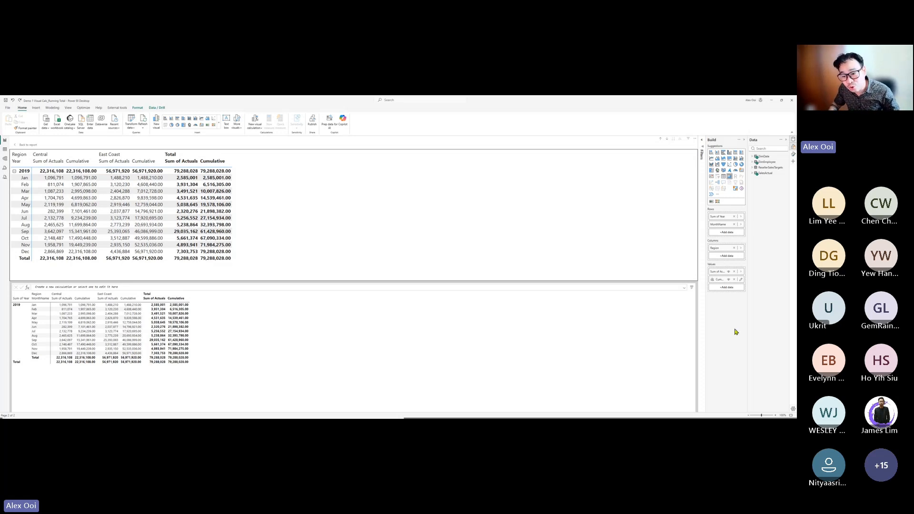
Hide Sum of Actuals in the matrix while keeping it in the values, and return to the report.
left_click(729, 274)
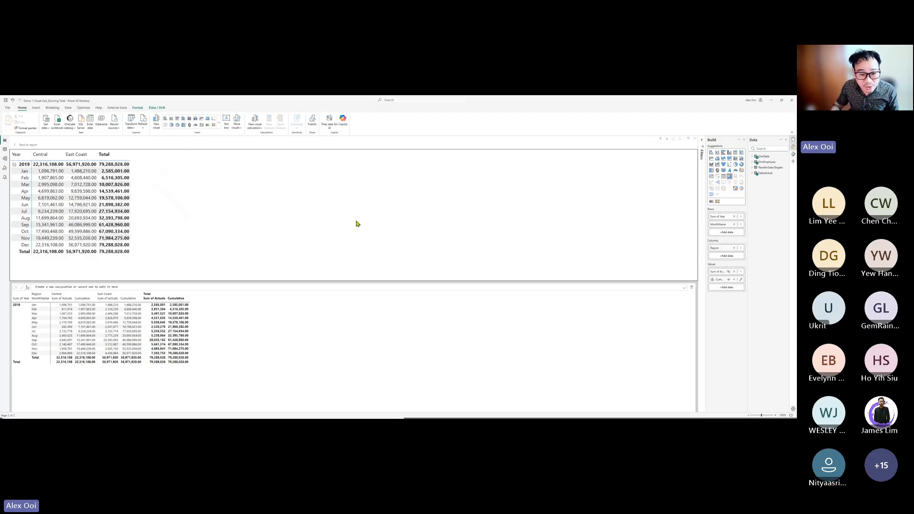
left_click(26, 146)
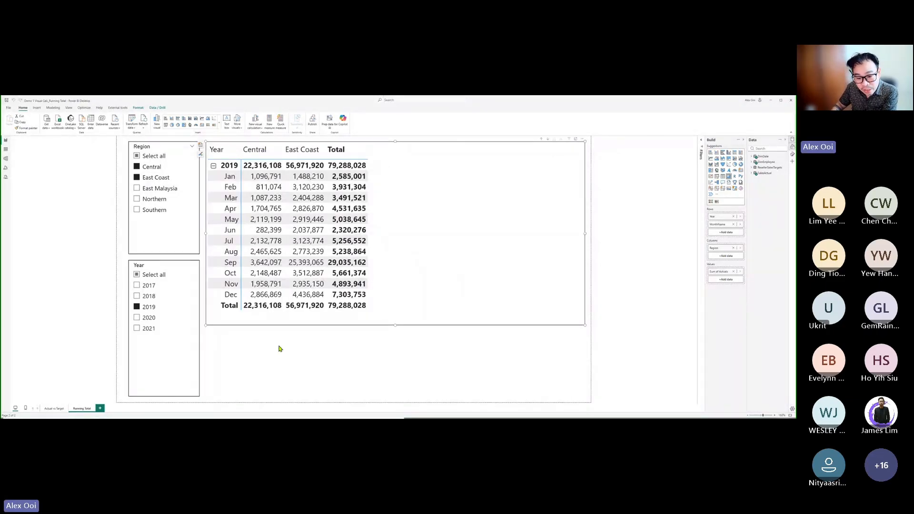
Duplicate the Running Total report page and rename the copy as Ach %.
right_click(85, 412)
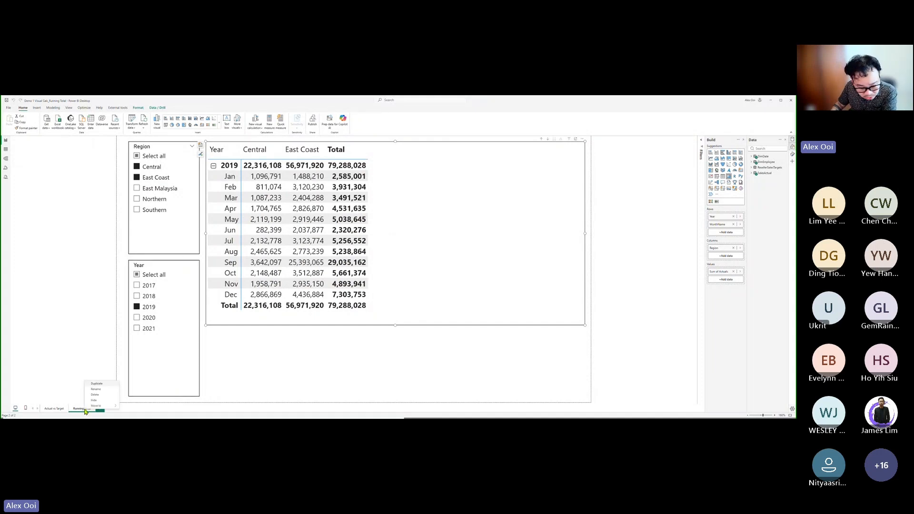
left_click(98, 384)
double_click(116, 408)
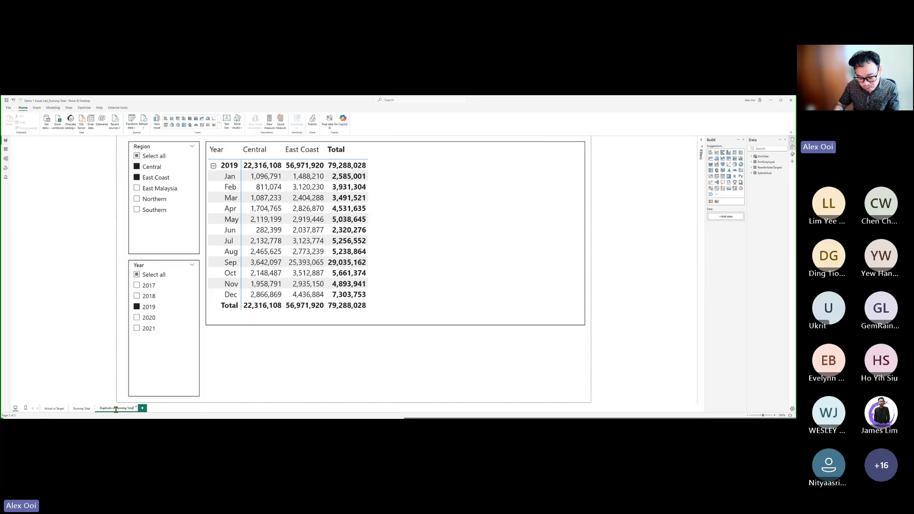
key("BackSpace")
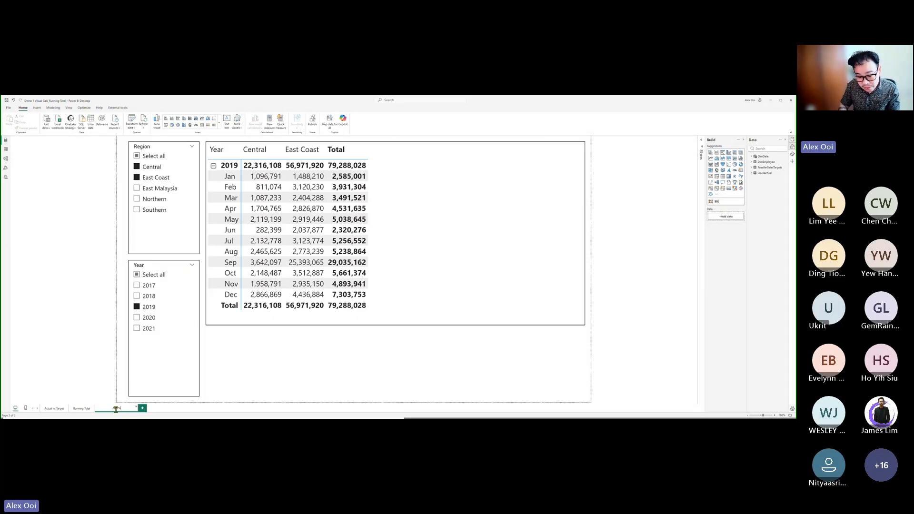
key("Return")
Add the Sales Target field to the values of the matrix on the Ach % page.
left_click(452, 243)
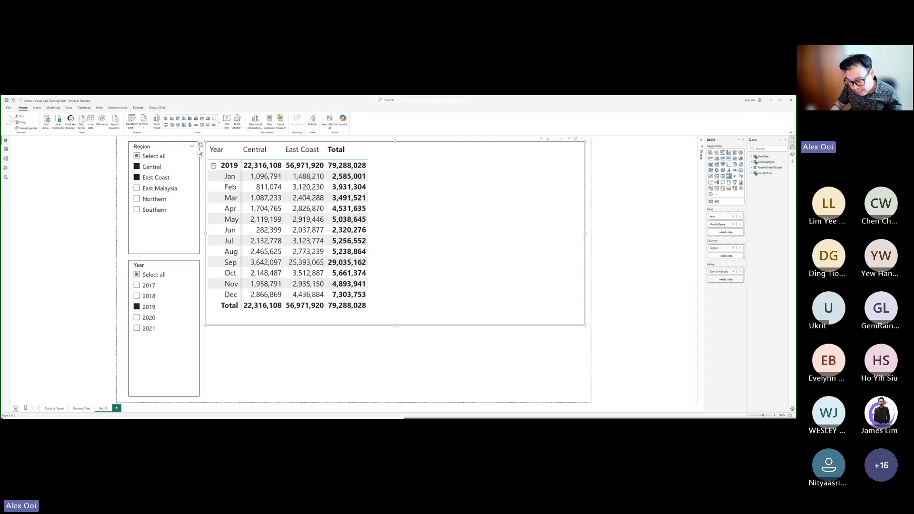
left_click(725, 279)
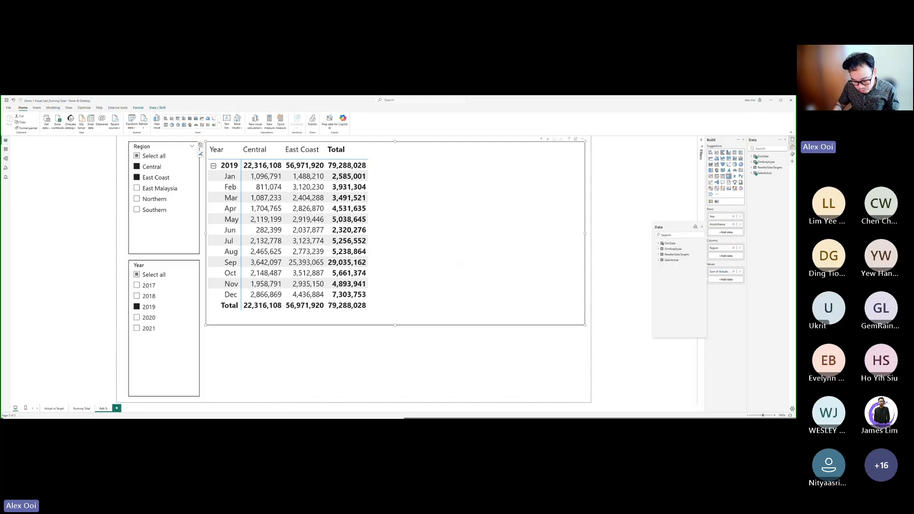
type("target")
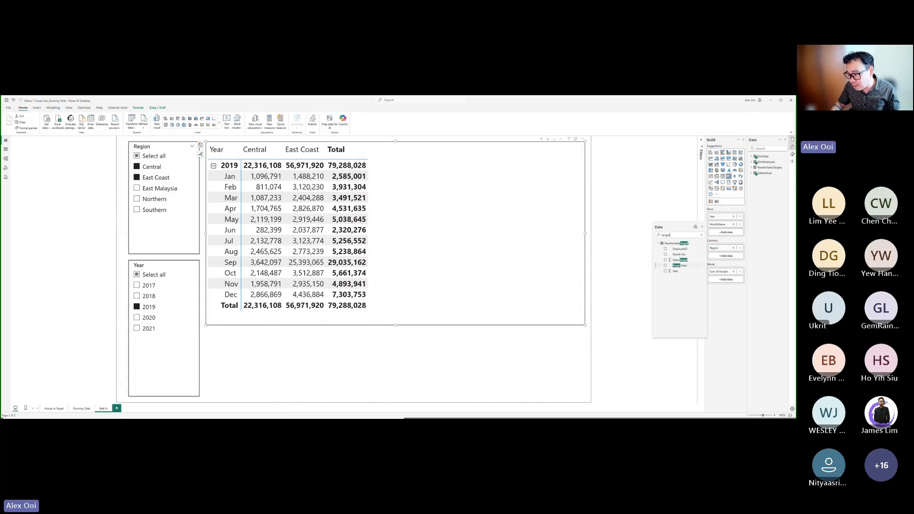
left_click(665, 259)
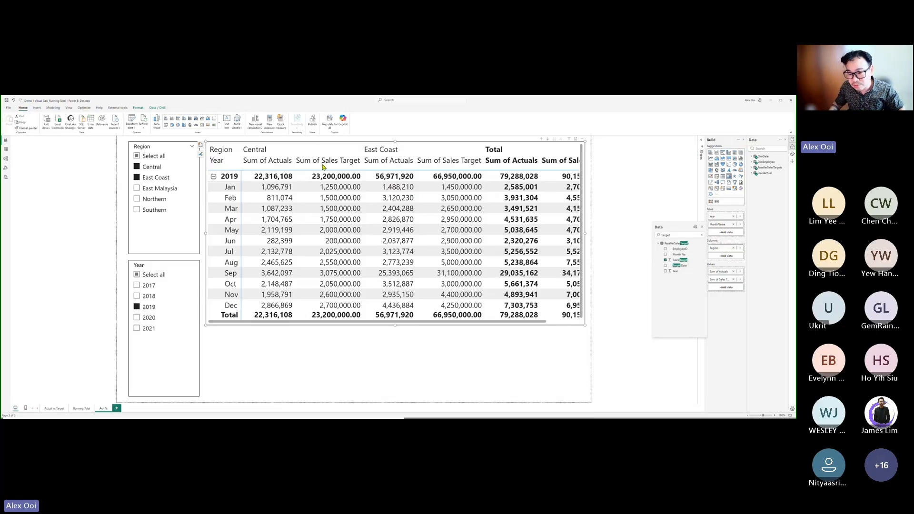
left_click(554, 150)
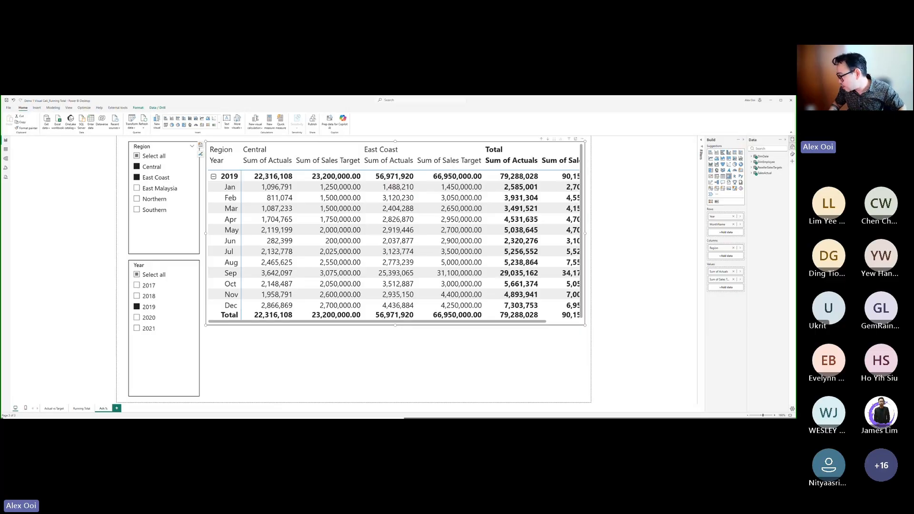
Add a visual calculation to the matrix values with the formula Ach % = DIVIDE([Sum of Actuals], [Sum of Sales Target]).
left_click(725, 287)
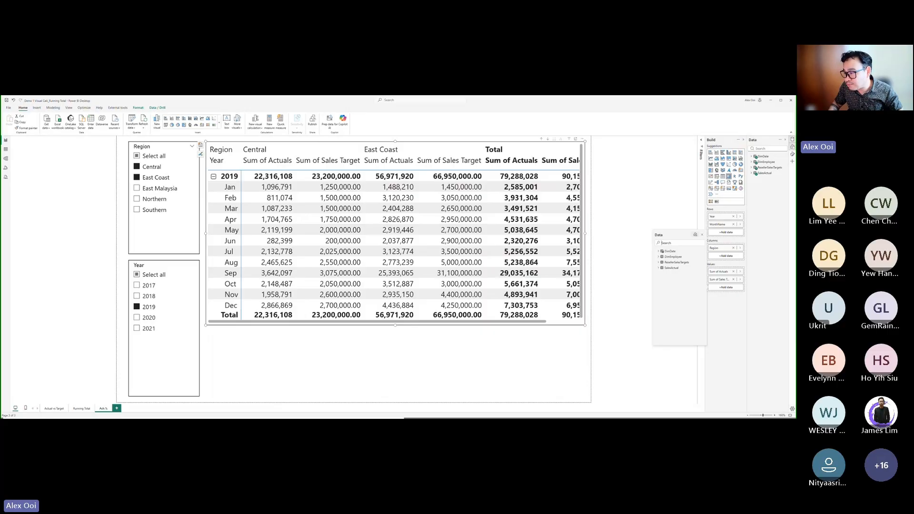
left_click(695, 234)
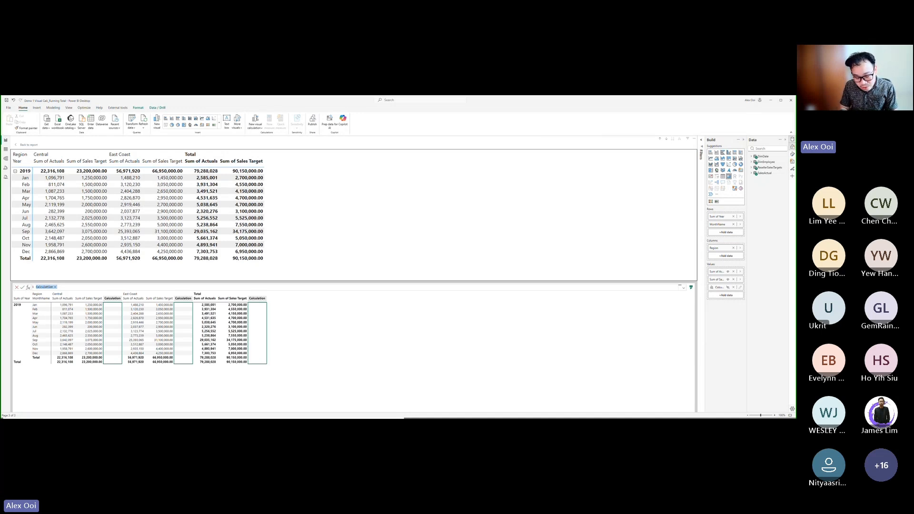
type("R")
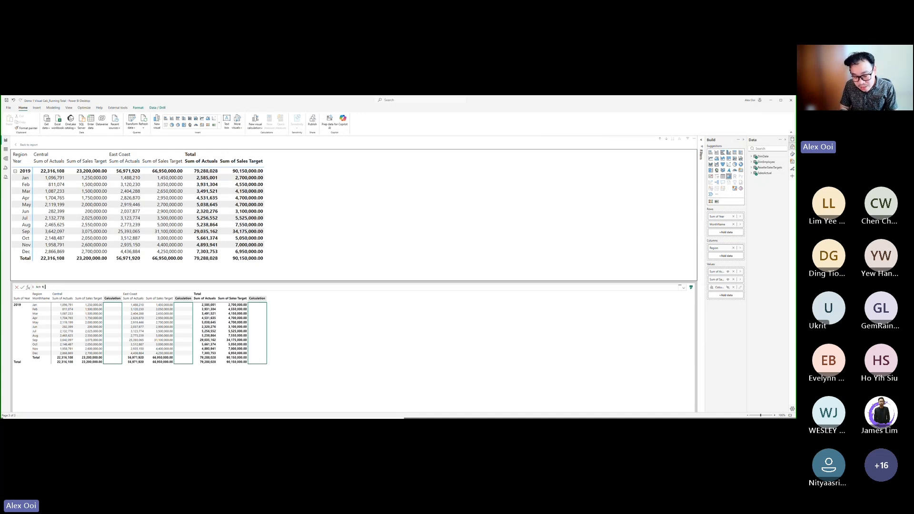
type("ch % = DIVIDE(")
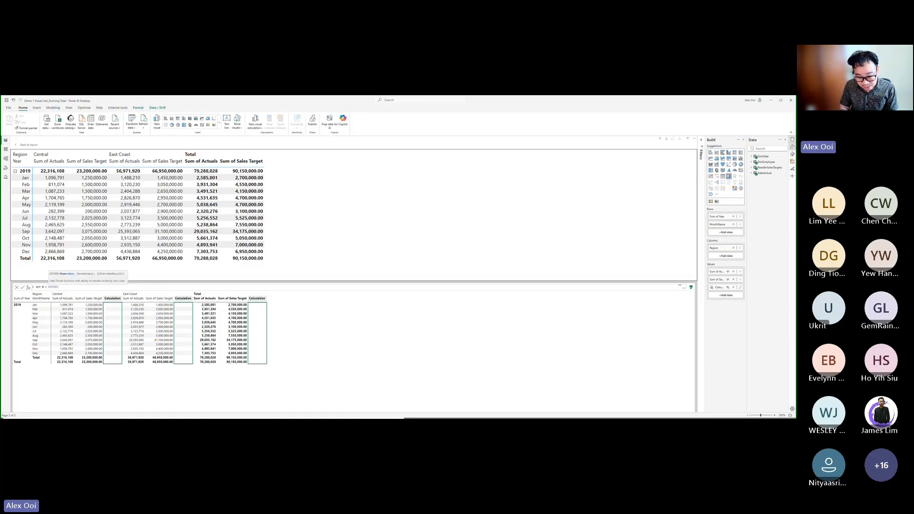
type("sum")
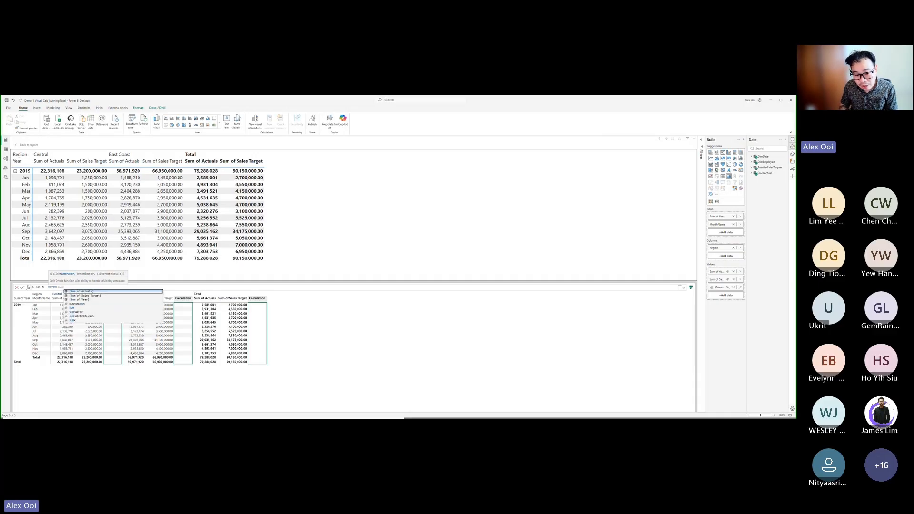
key("Tab")
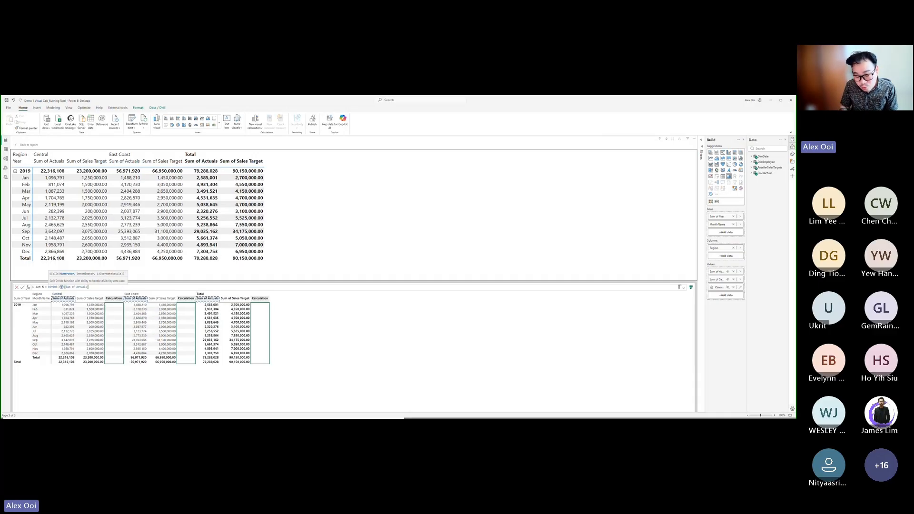
type(",")
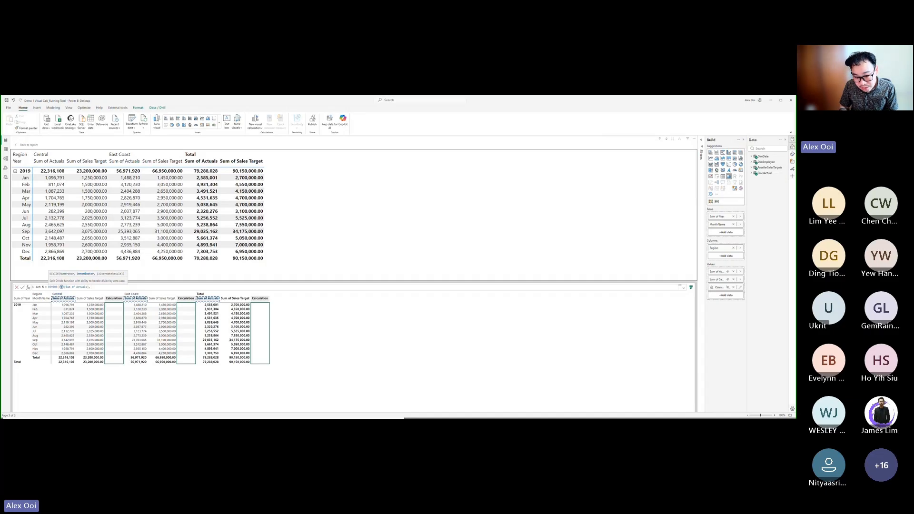
type(" [Sum of Sales Target]")
key("Tab")
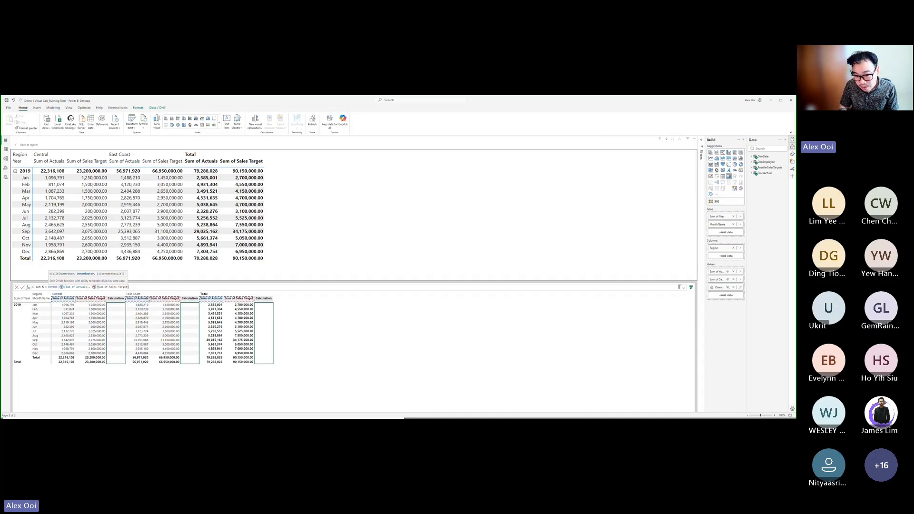
type(")")
key("Return")
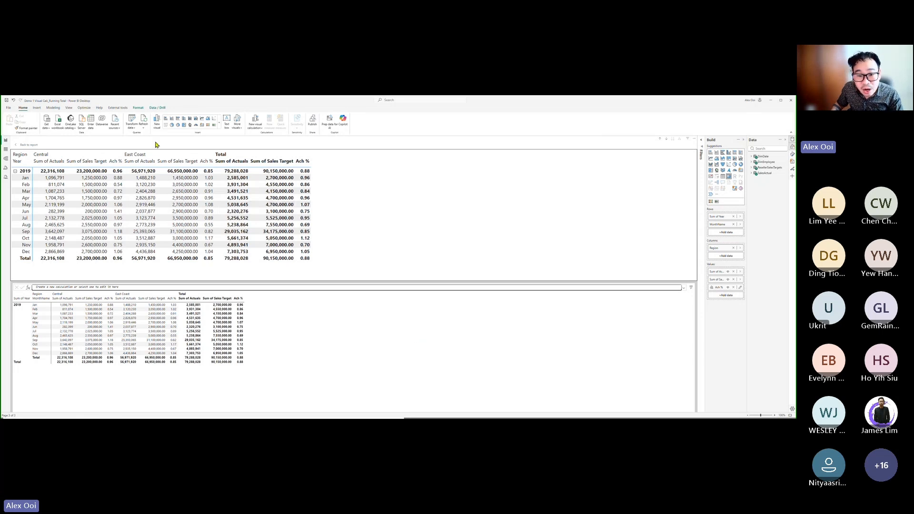
Open the formula of the Ach % visual calculation for editing.
left_click(717, 288)
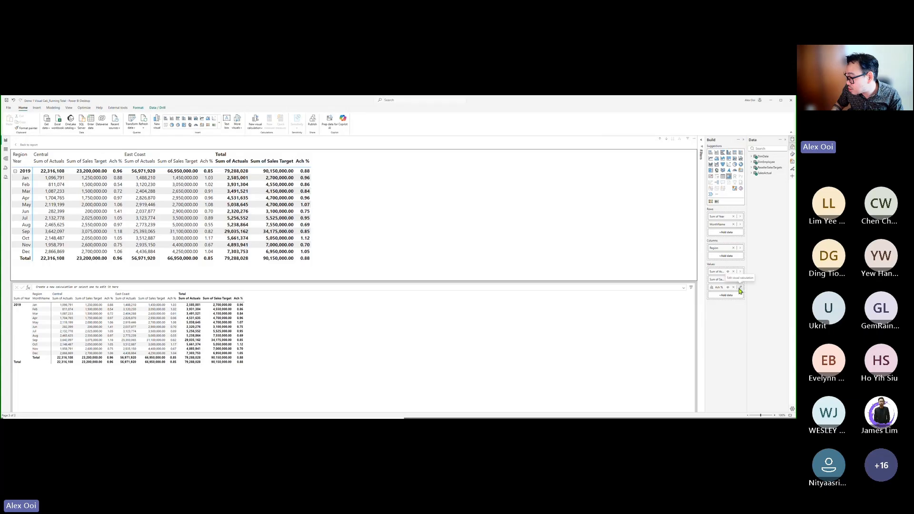
left_click(739, 288)
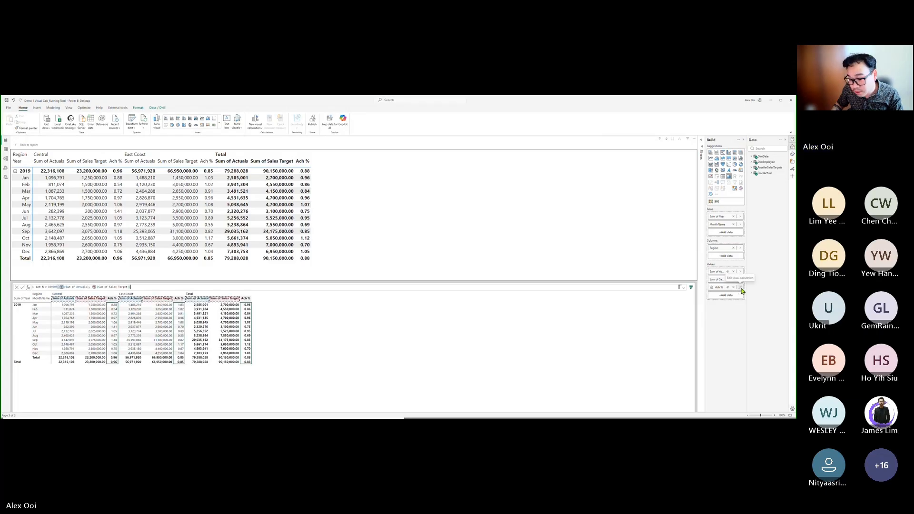
left_click(39, 108)
left_click(53, 109)
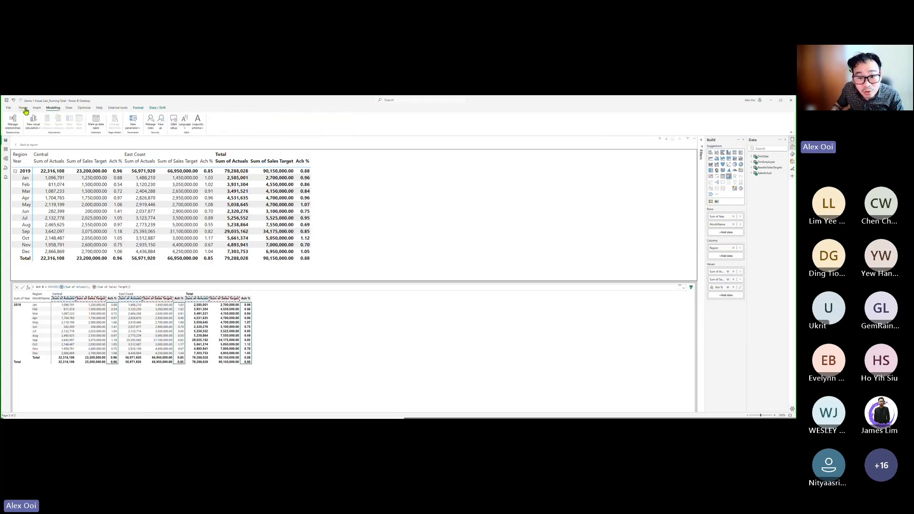
left_click(67, 109)
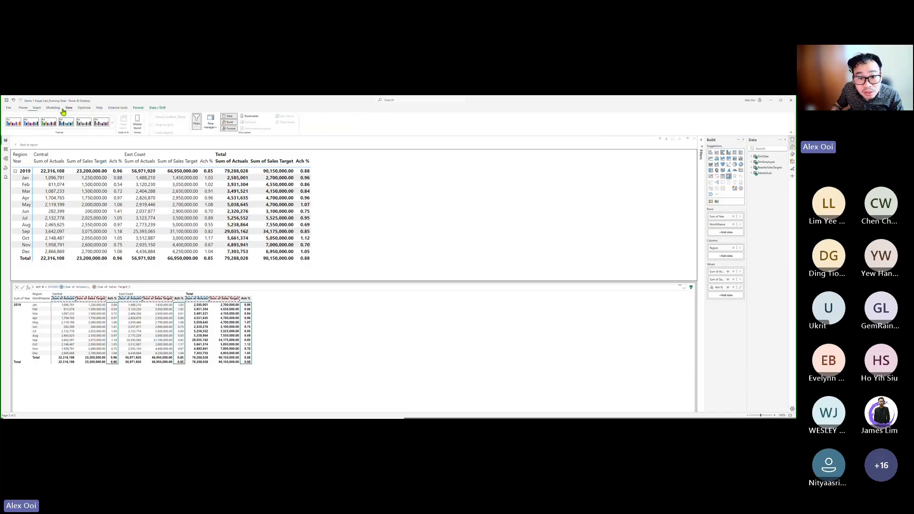
left_click(58, 110)
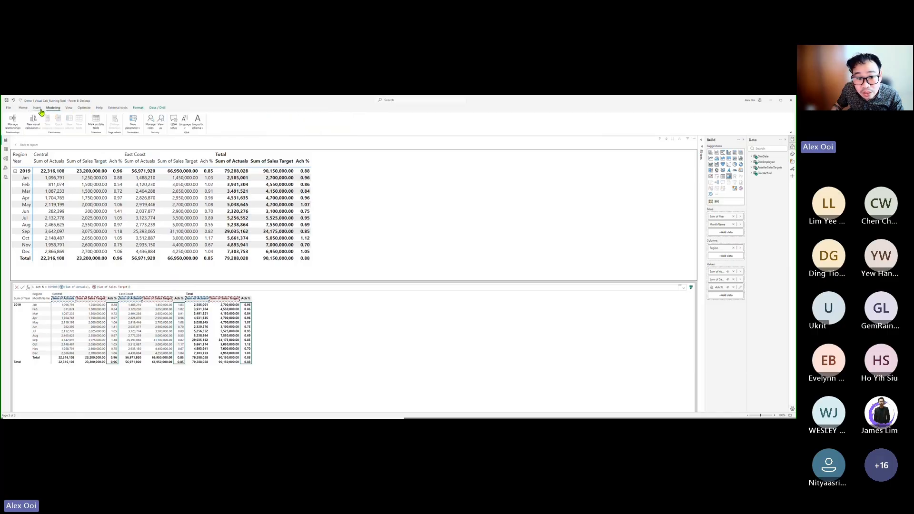
left_click(38, 108)
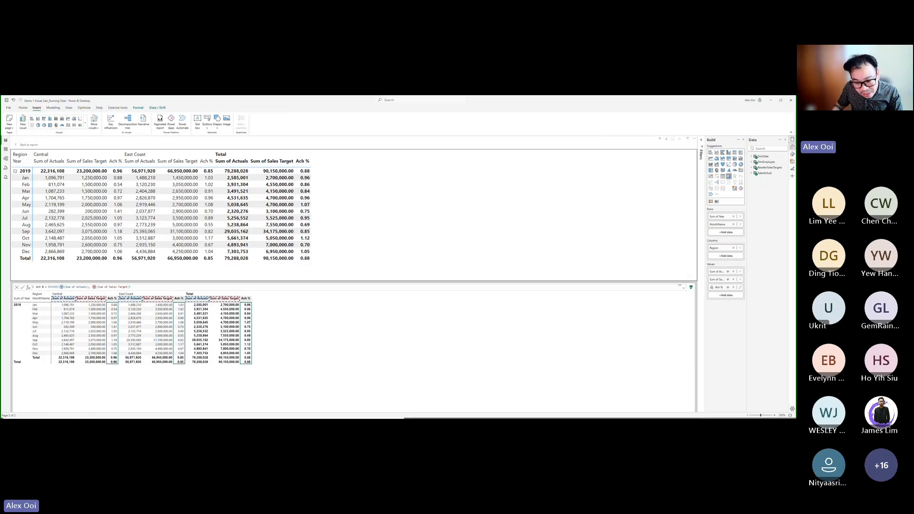
Hide Sum of Sales Target in the matrix while keeping it in the values.
left_click(727, 280)
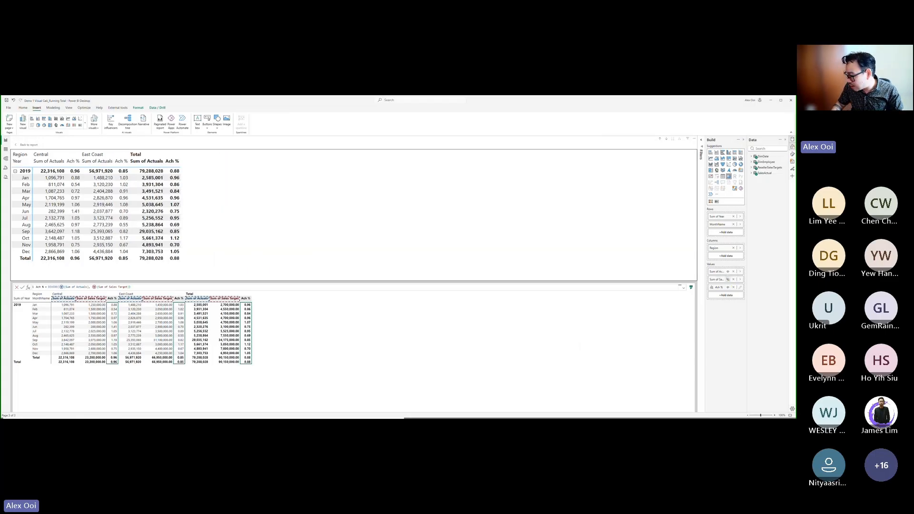
left_click(727, 280)
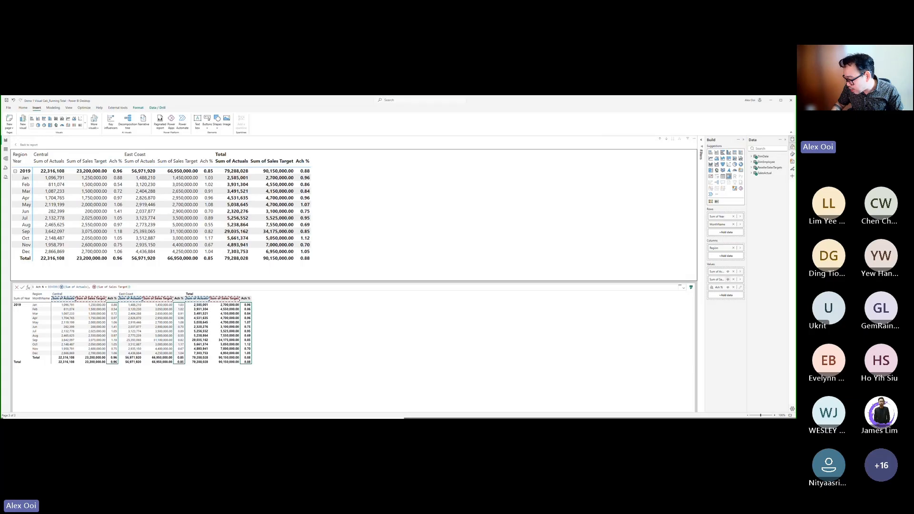
left_click(727, 280)
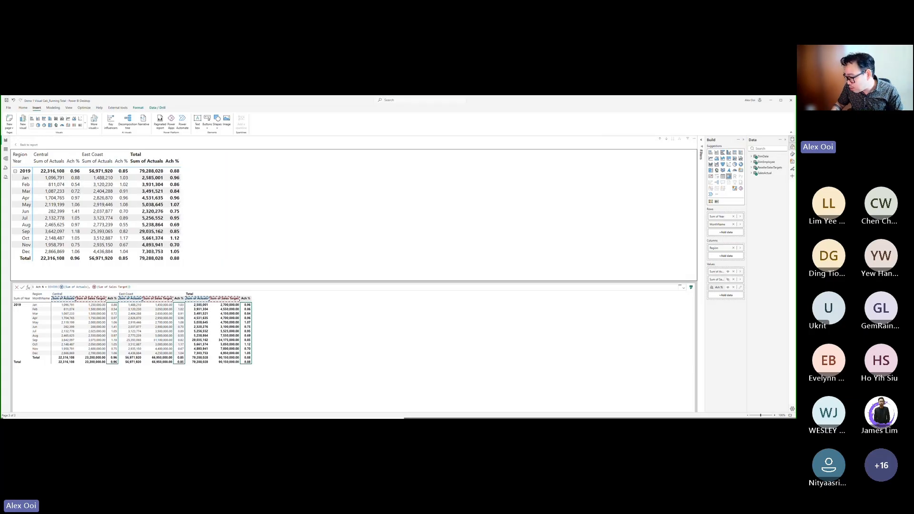
Rename Sum of Actuals in the matrix values as Actuals, and return to the report.
double_click(724, 272)
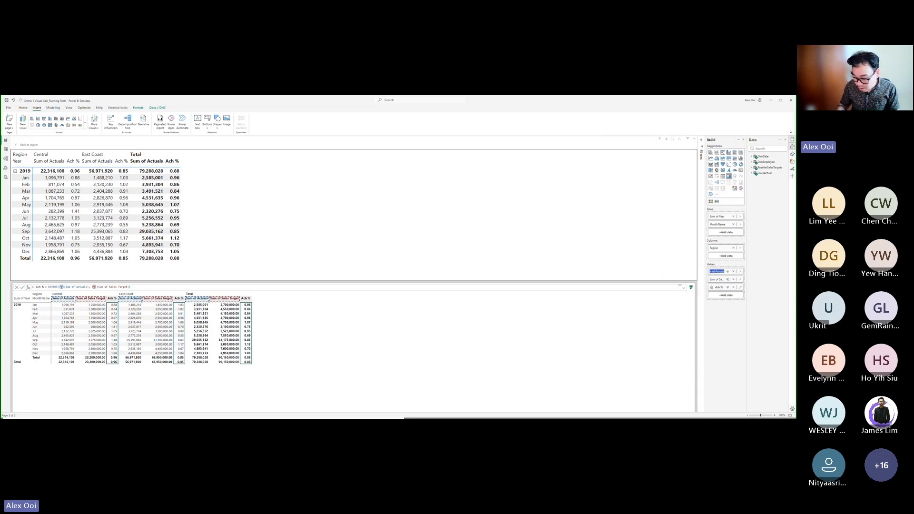
type("Act")
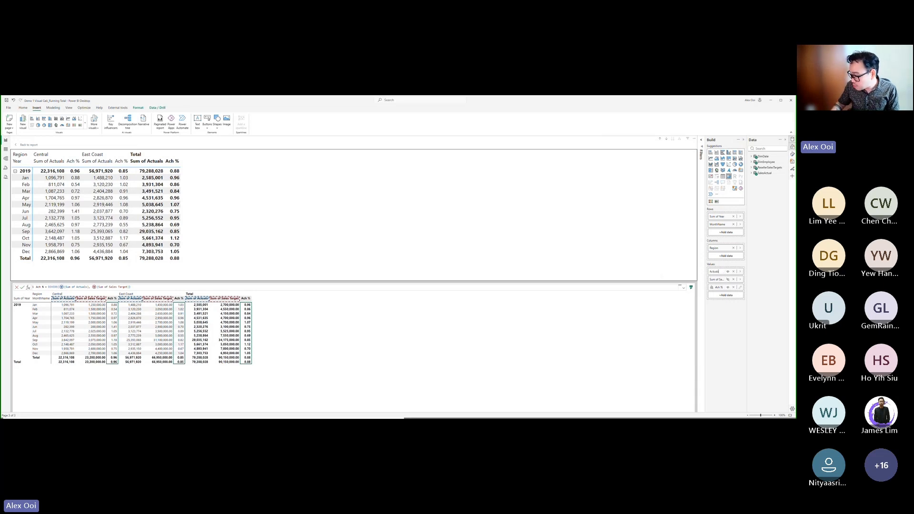
key("Return")
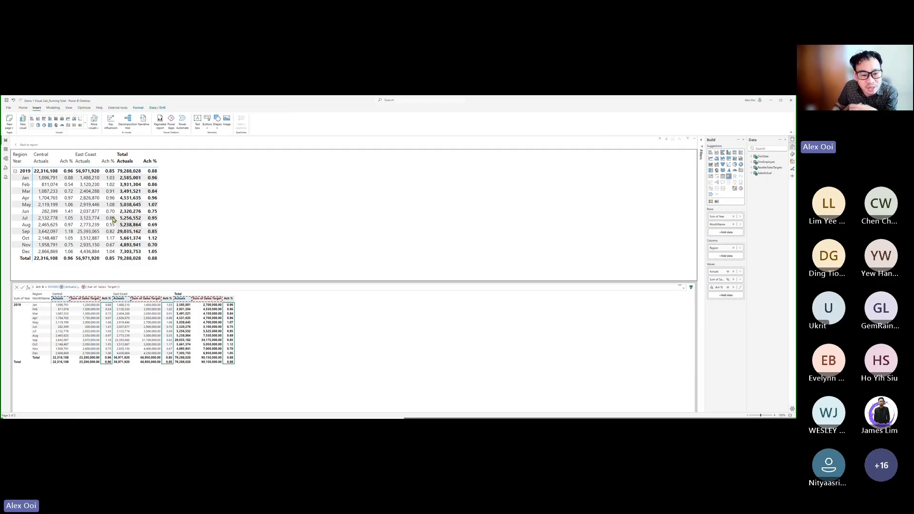
left_click(21, 144)
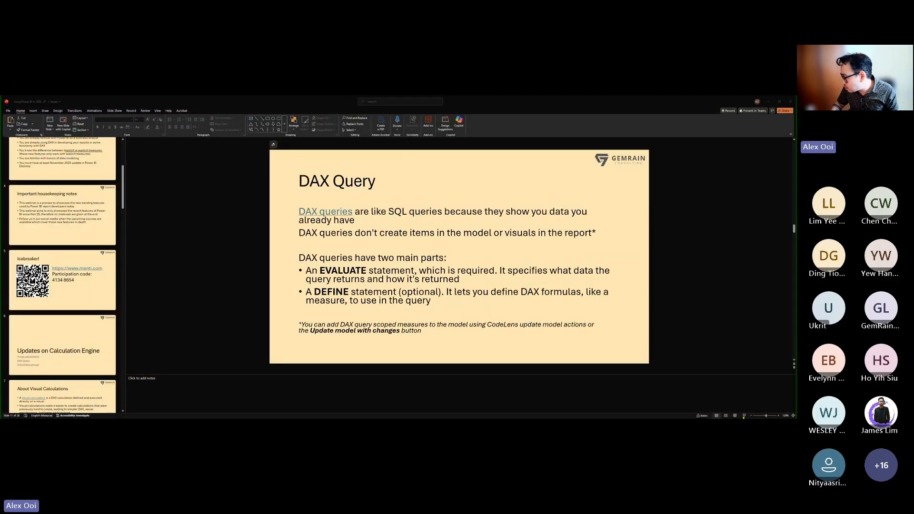
Switch to PowerPoint and start the slide show from the DAX Query slide.
left_click(745, 417)
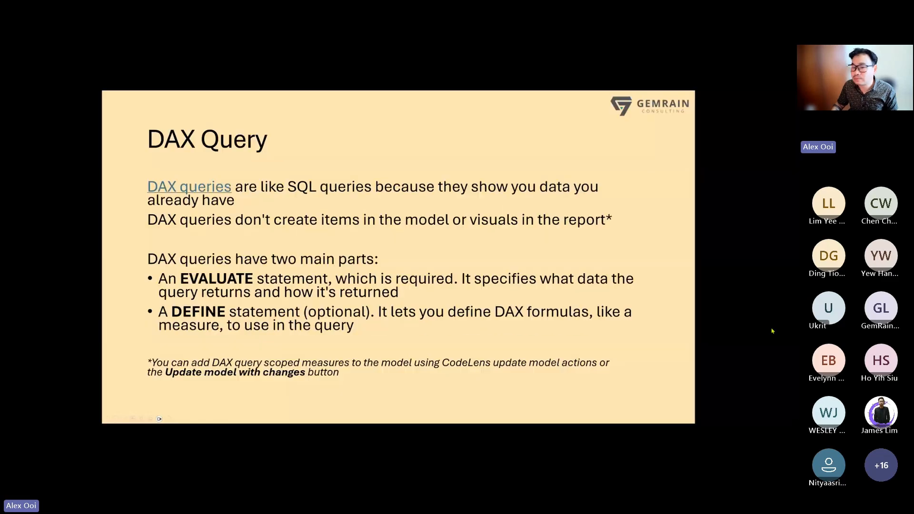
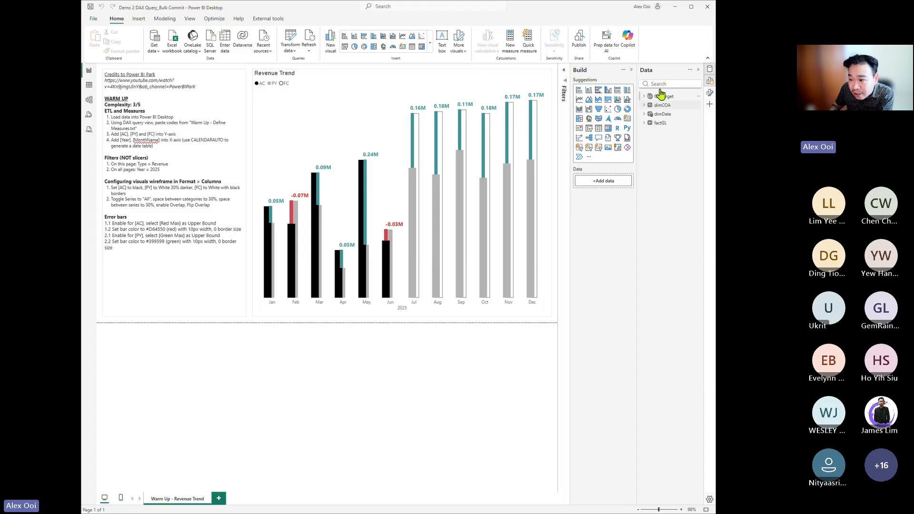
In the Demo 2 DAX Query_Bulk Commit report, collapse the Build pane and add a blank page, returning to Warm Up - Revenue Trend.
left_click(631, 70)
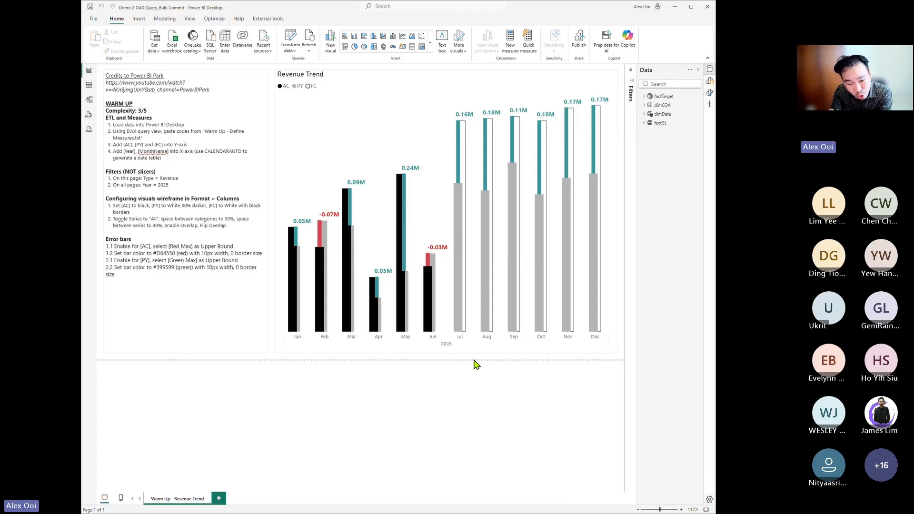
left_click(219, 499)
left_click(174, 499)
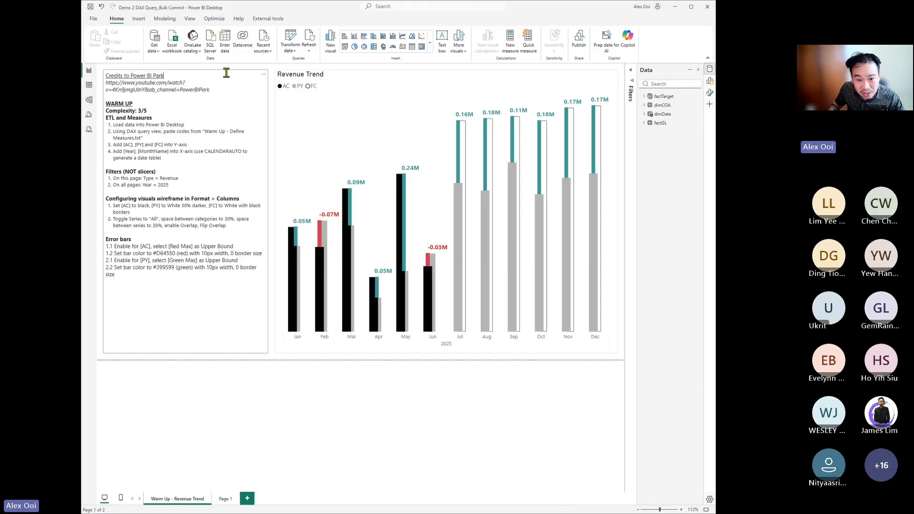
Copy the warm-up instructions text box from the Warm Up - Revenue Trend page onto Page 1.
left_click(224, 72)
left_click(264, 75)
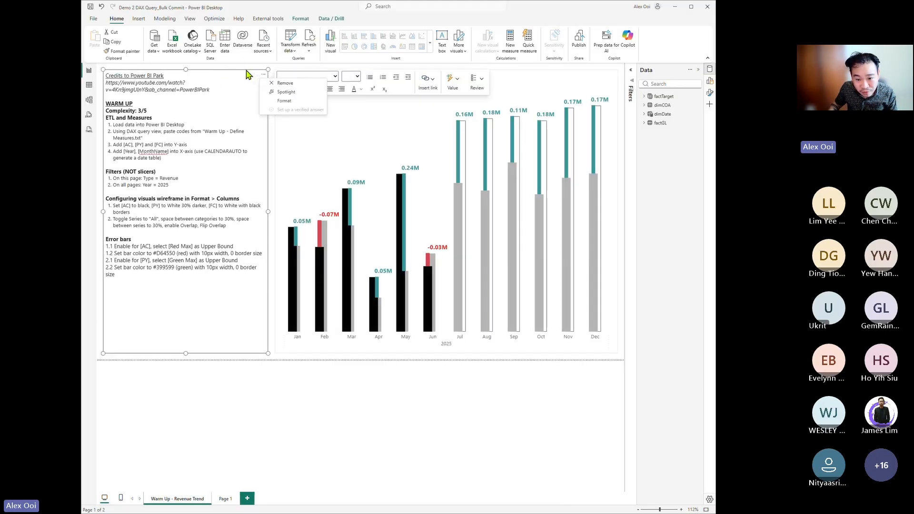
left_click(246, 71)
key("ctrl+c")
left_click(225, 499)
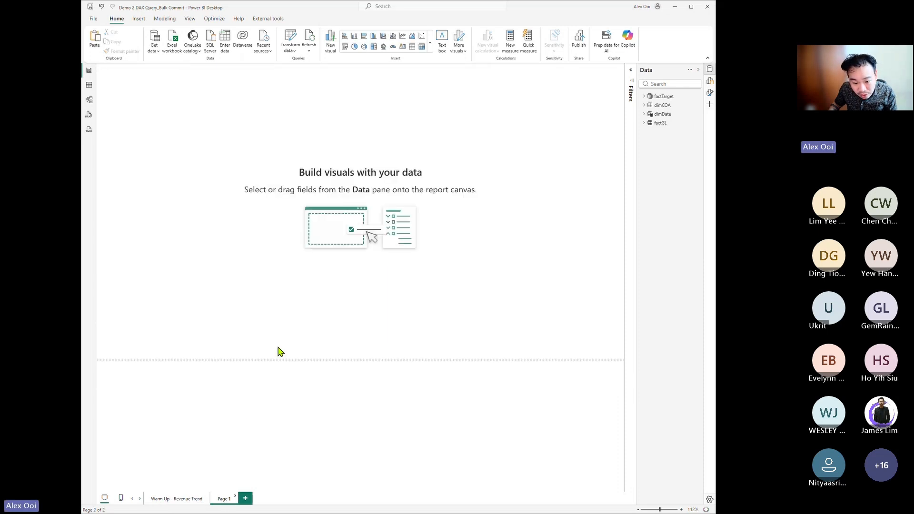
key("ctrl+v")
left_click(286, 319)
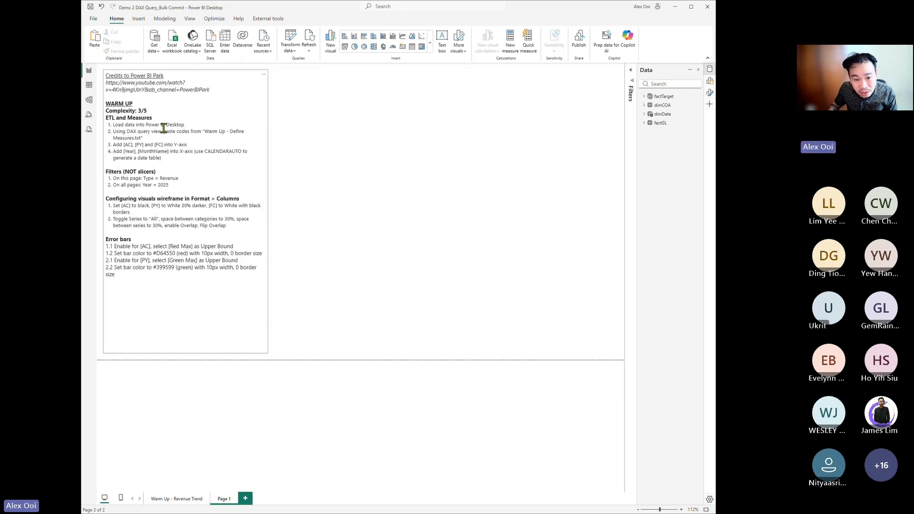
Show the data model full screen and rearrange its diagram by moving factGL farther outward and factTarget upward.
left_click(89, 99)
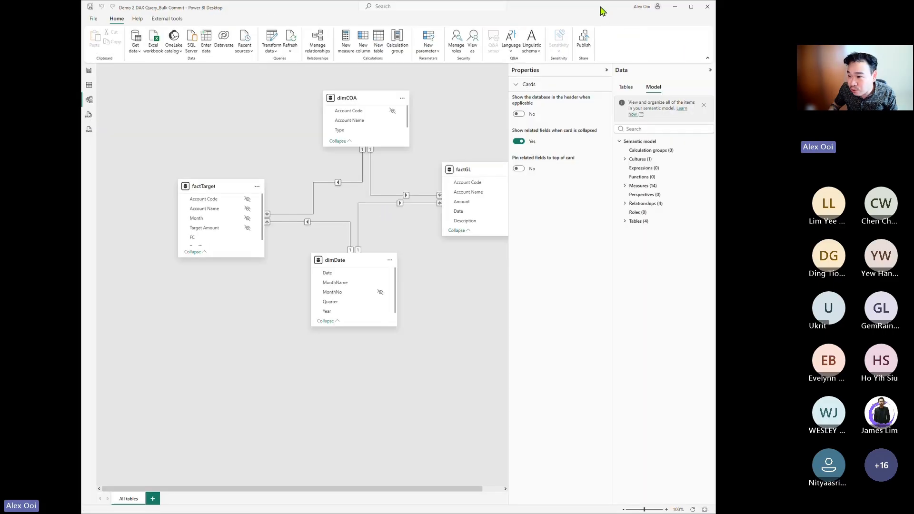
left_click(692, 12)
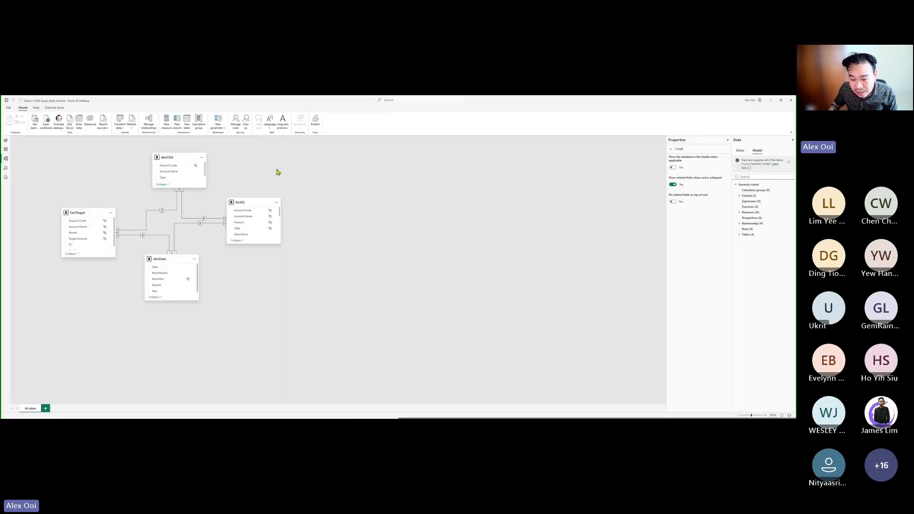
scroll(75, 206, "up", 3)
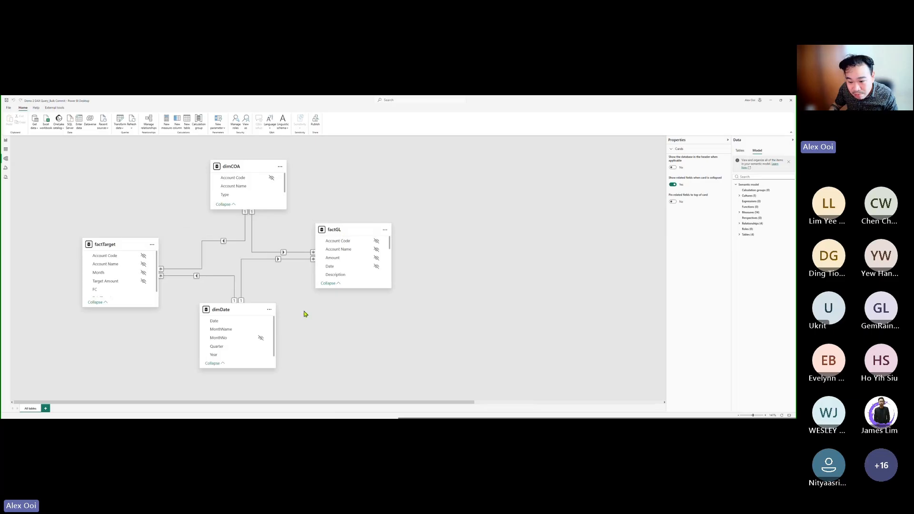
left_click_drag(349, 233, 381, 235)
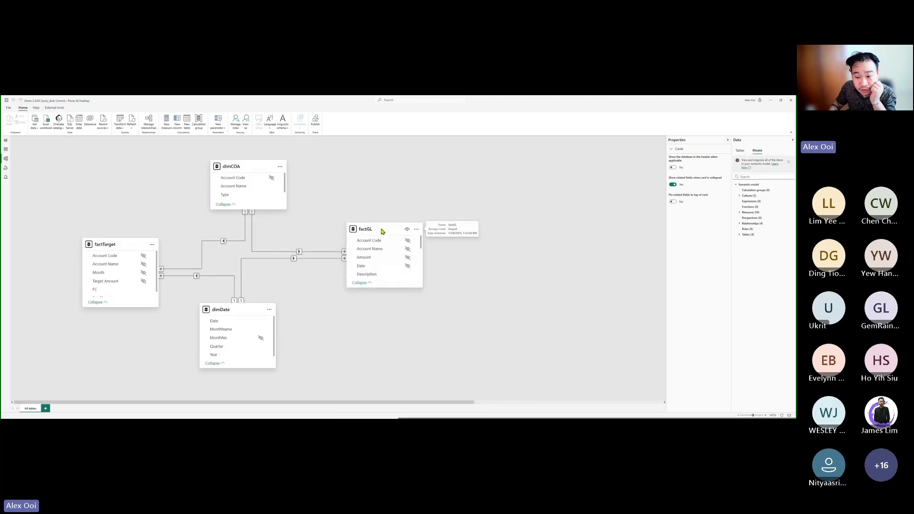
left_click_drag(123, 248, 127, 228)
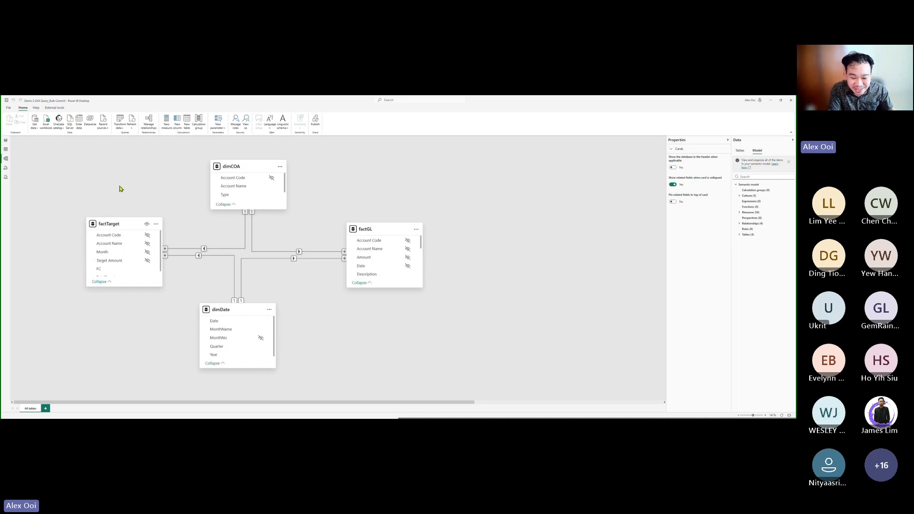
Inspect the dimDate and dimCOA tables in the model, and view the rows of dimCOA.
left_click(237, 166)
left_click(238, 310)
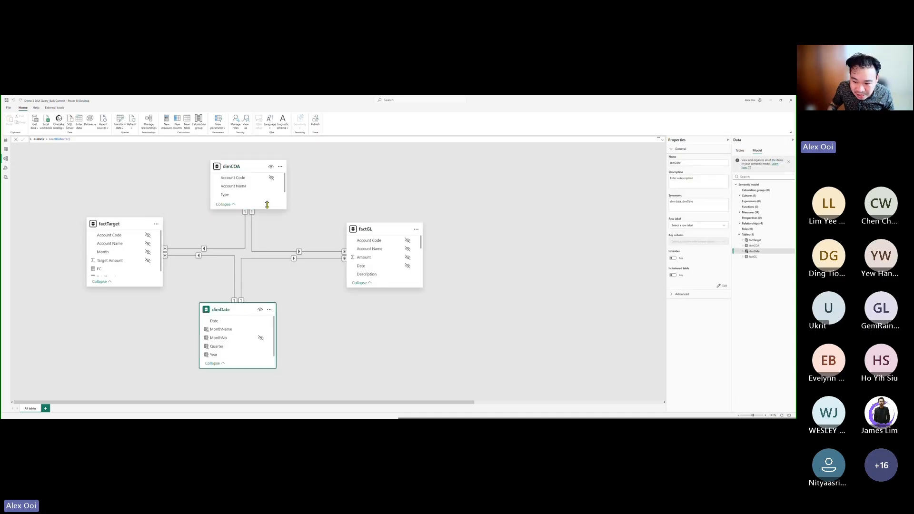
left_click(247, 167)
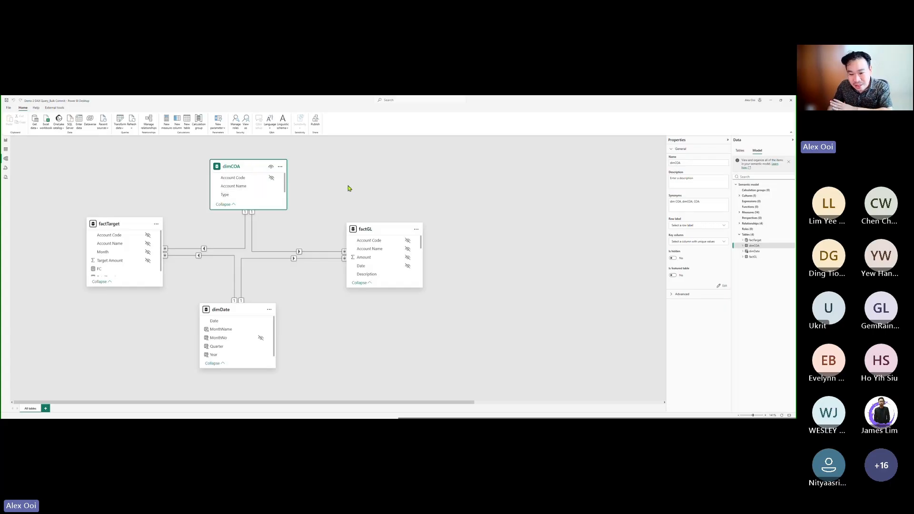
left_click(6, 149)
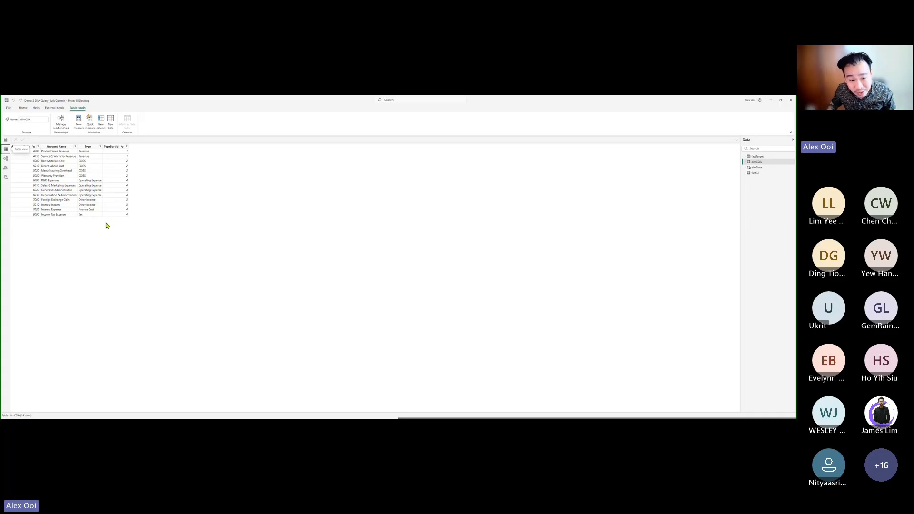
Examine the contents of factTarget among the report's fields and in the semantic model tree.
left_click(6, 142)
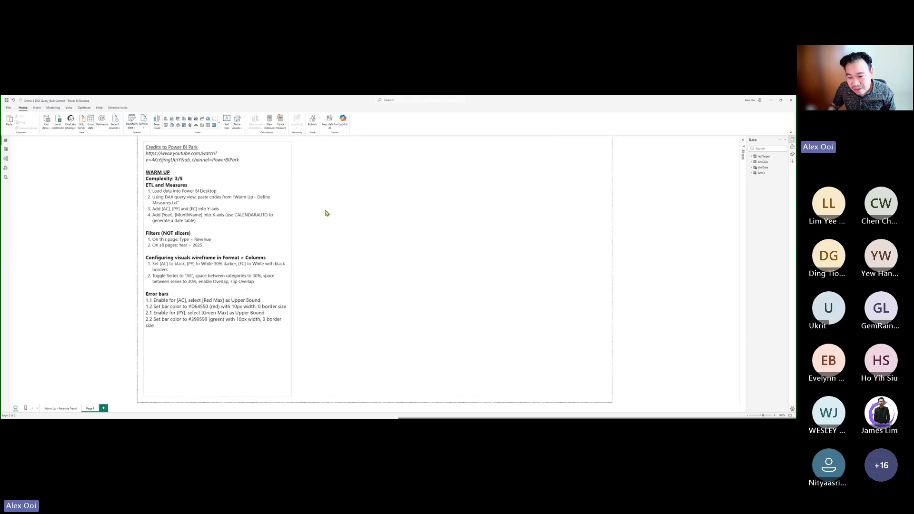
left_click(751, 156)
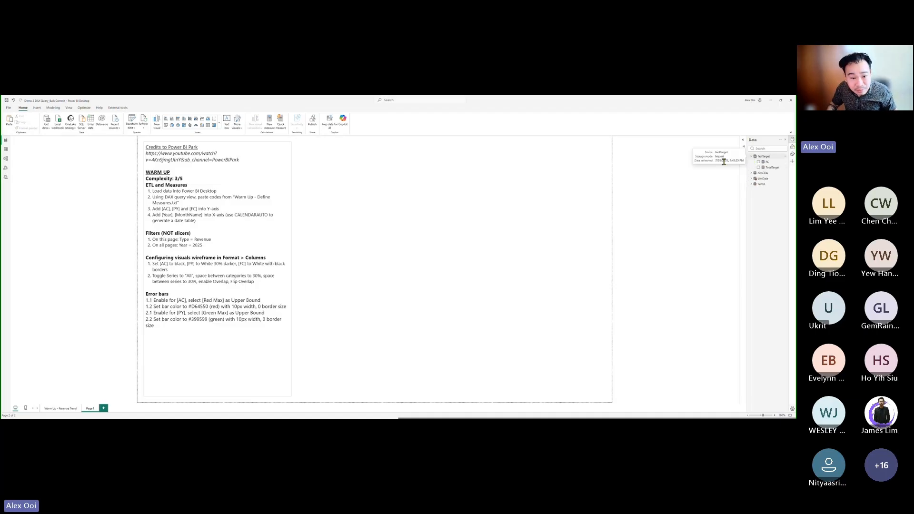
left_click(6, 159)
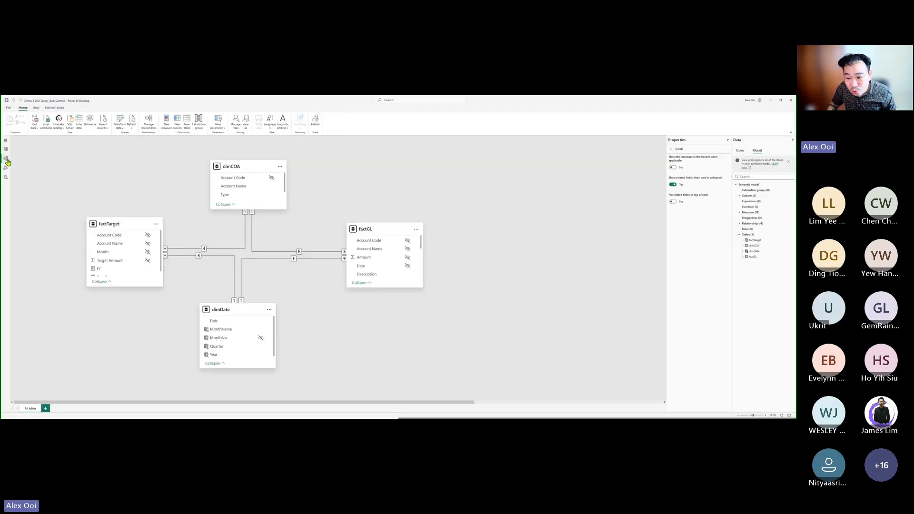
left_click(744, 240)
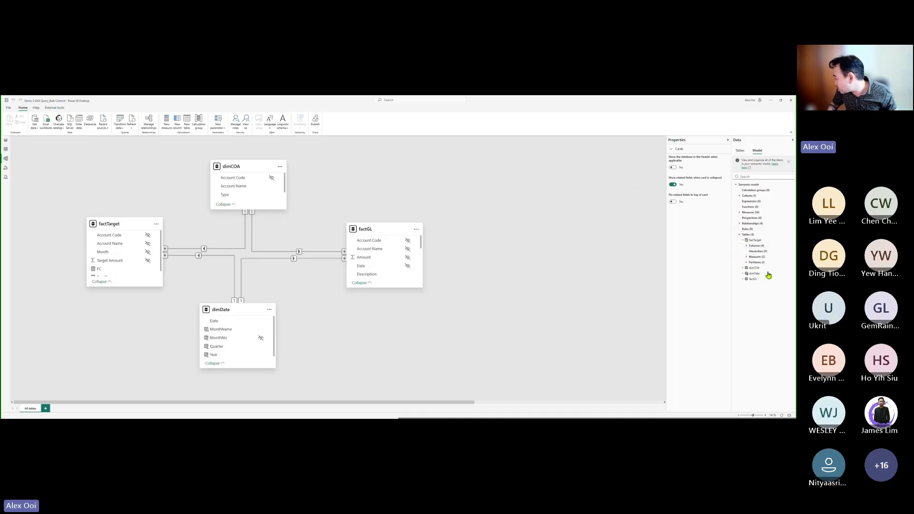
left_click(745, 246)
left_click(739, 234)
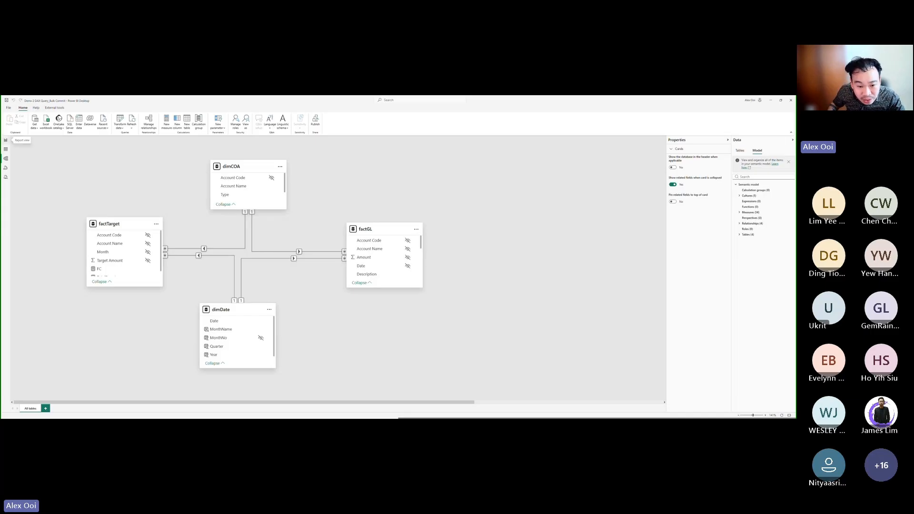
Revisit the report page, the table data and the model diagram, and open the DAX query view.
left_click(6, 140)
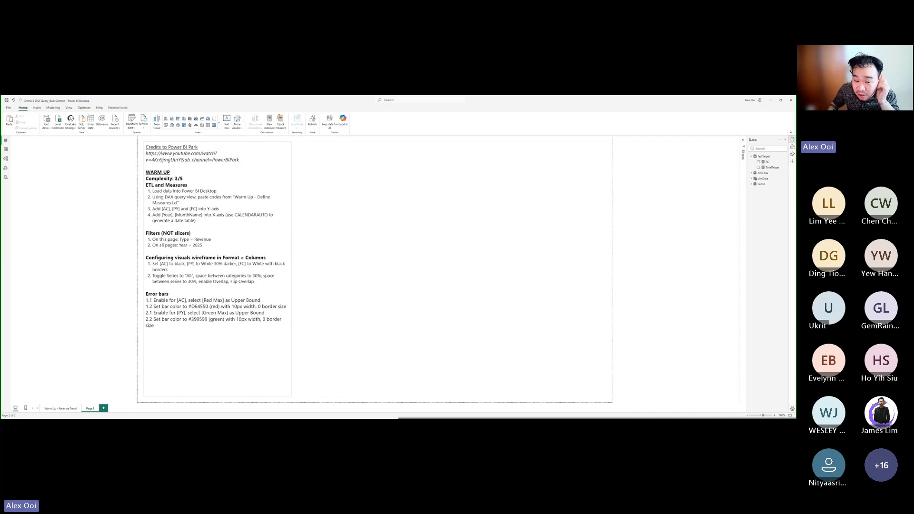
left_click(6, 149)
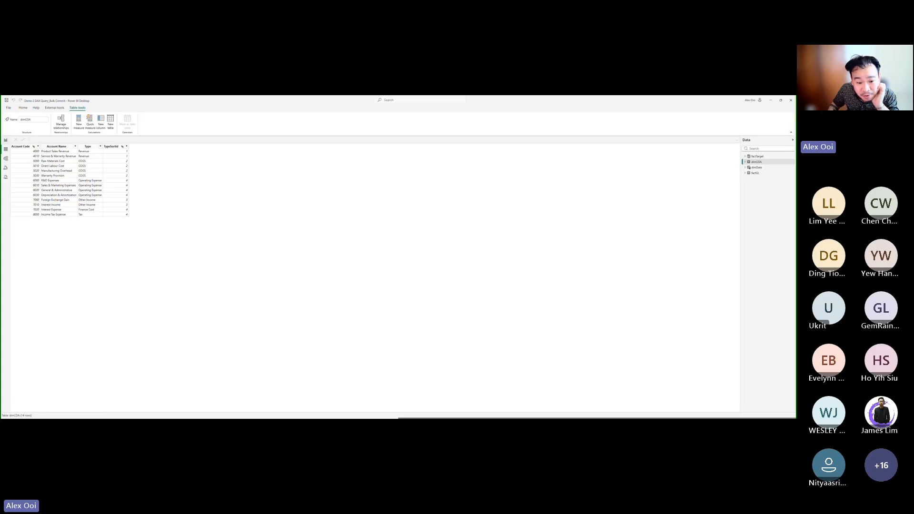
left_click(6, 159)
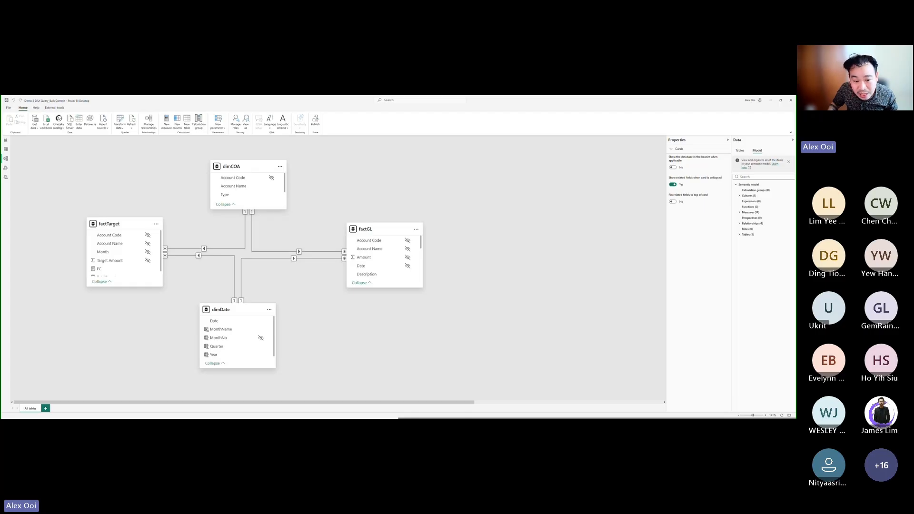
left_click(6, 167)
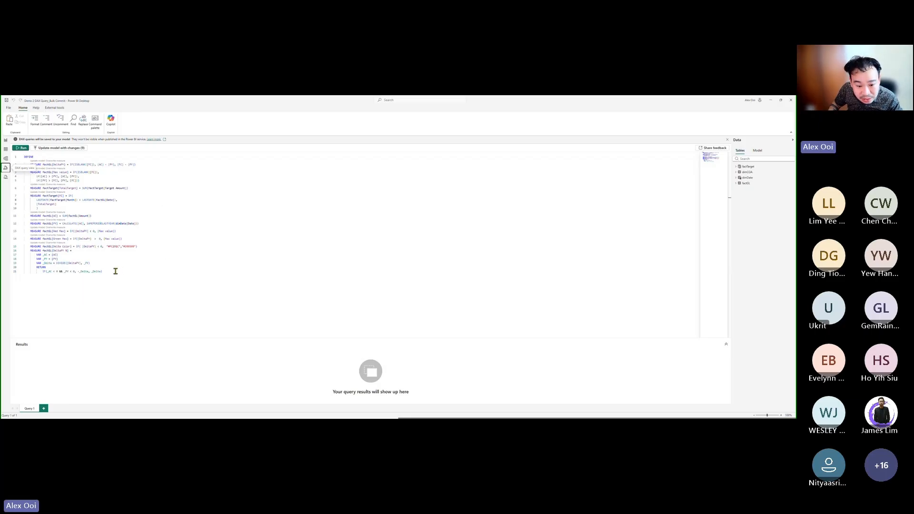
Run Query 1 with its code cleared, and paste the copied DEFINE block of measures back in.
left_click_drag(115, 271, 24, 156)
key("ctrl+c")
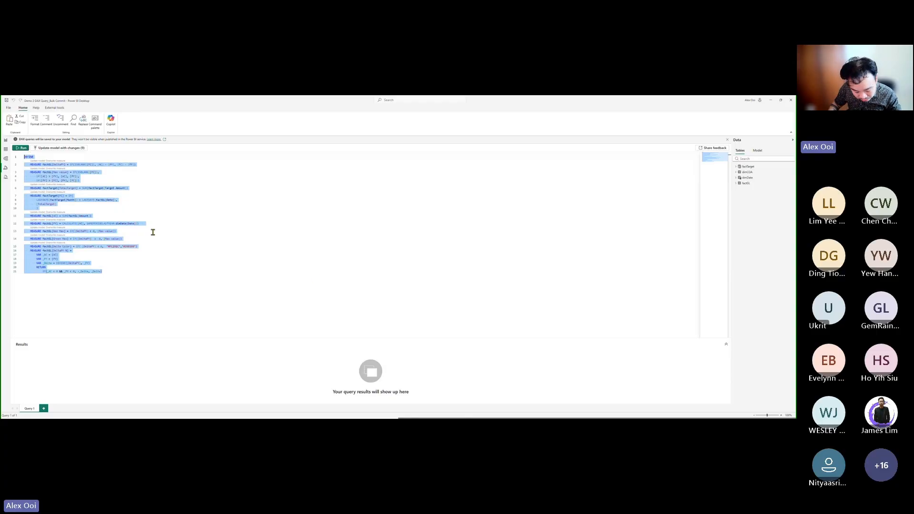
key("Delete")
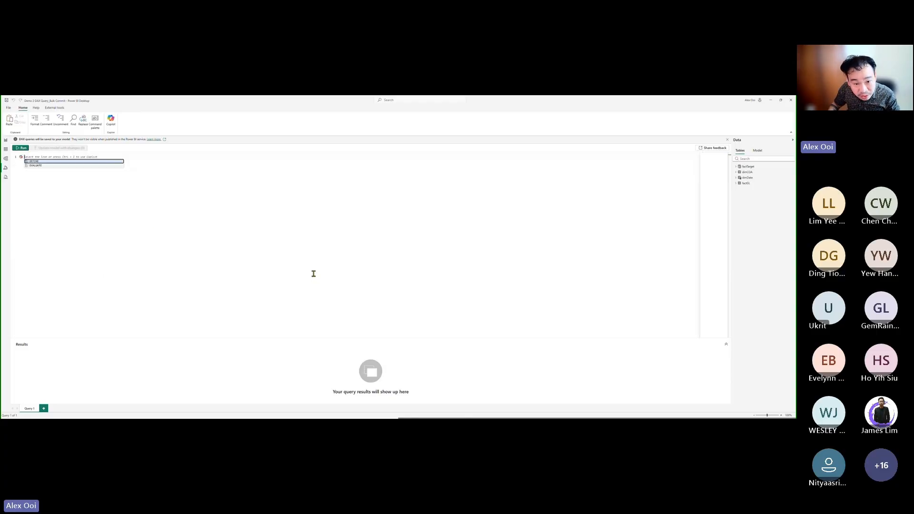
left_click(21, 148)
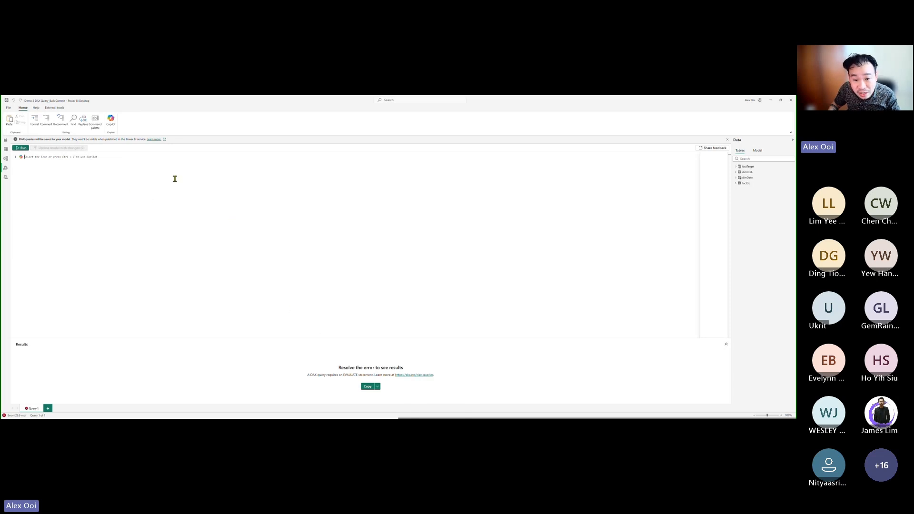
key("ctrl+v")
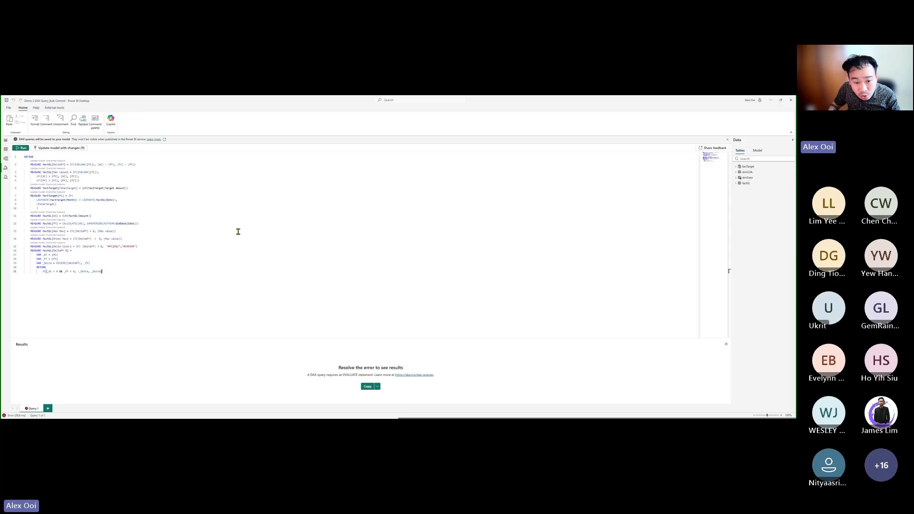
Review the uses of the DeltaPY measure and the full set of measure definitions in Query 1.
double_click(59, 164)
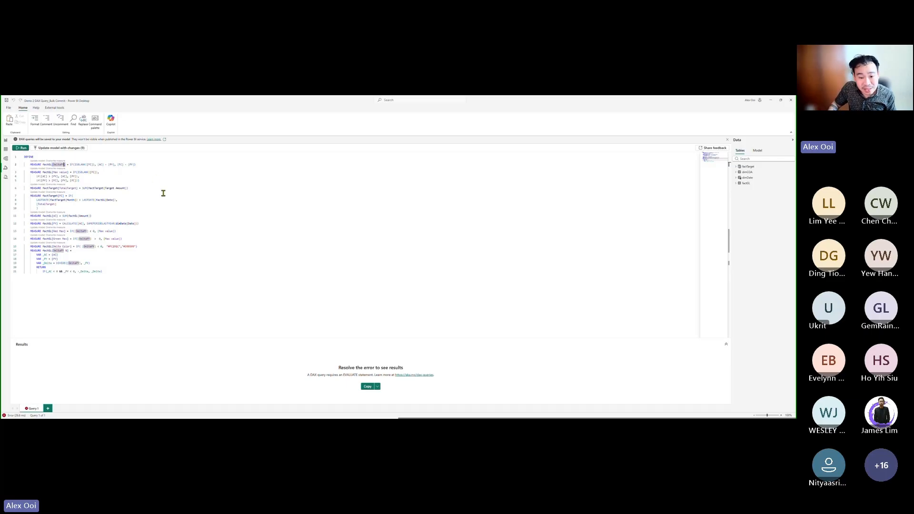
left_click(152, 168)
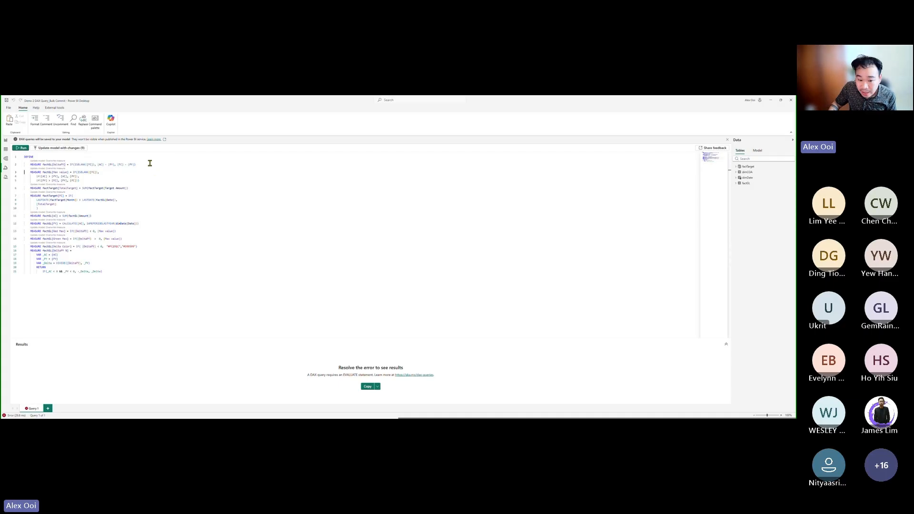
left_click_drag(110, 271, 14, 164)
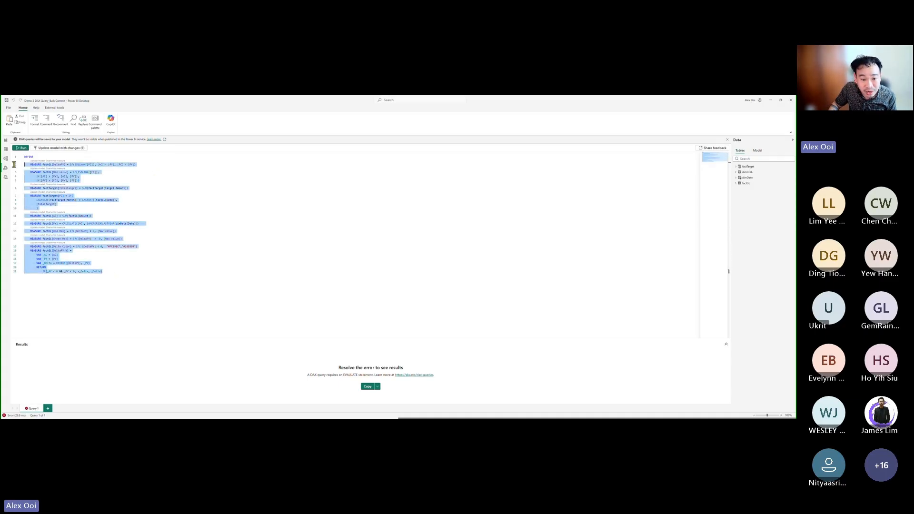
left_click(213, 232)
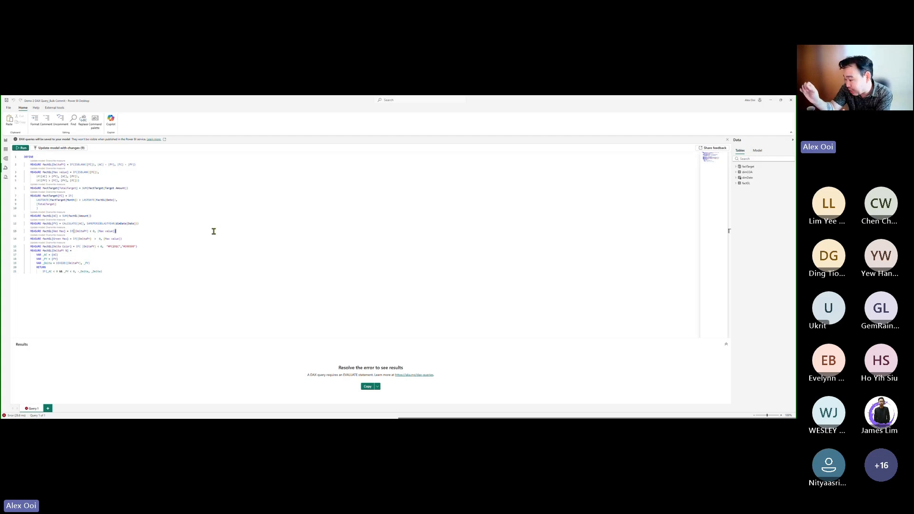
Prefix the DeltaPY and Max value measure names with 2 in their definitions in Query 1.
double_click(62, 165)
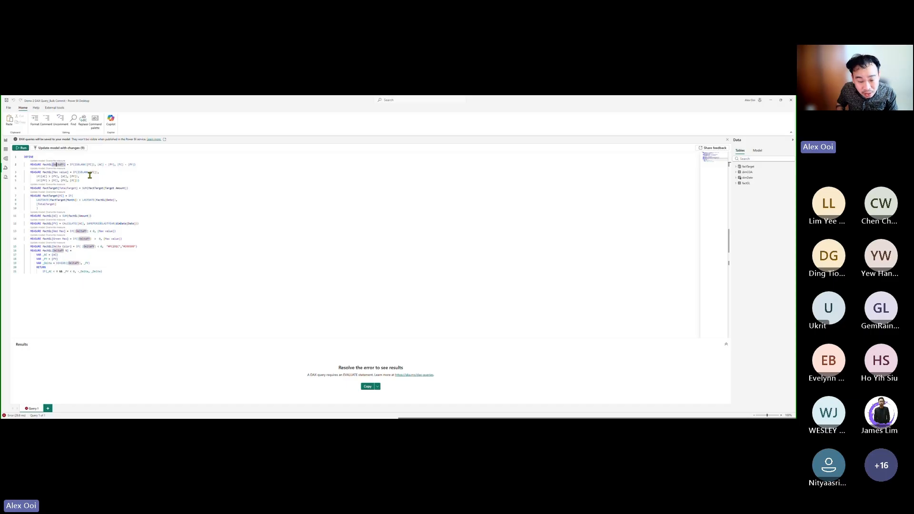
type("2")
key("Down")
key("Down")
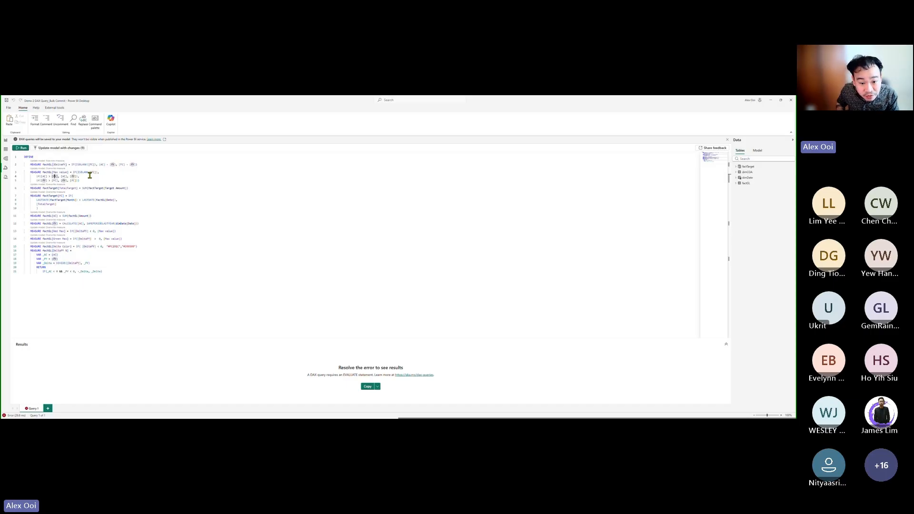
key("Up")
key("Left")
type("2")
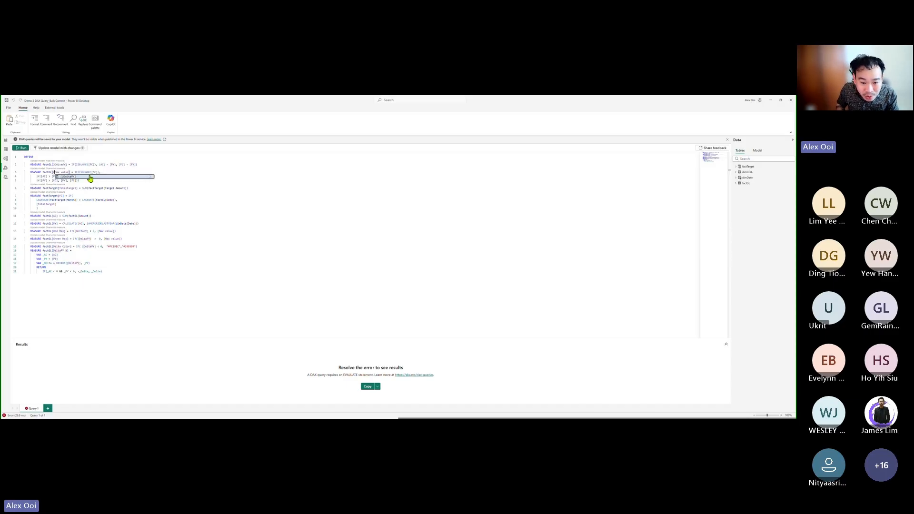
Prefix the TotalTarget measure name with 2, both in its definition and in its reference inside the FC measure.
key("Down")
key("Down")
key("Down")
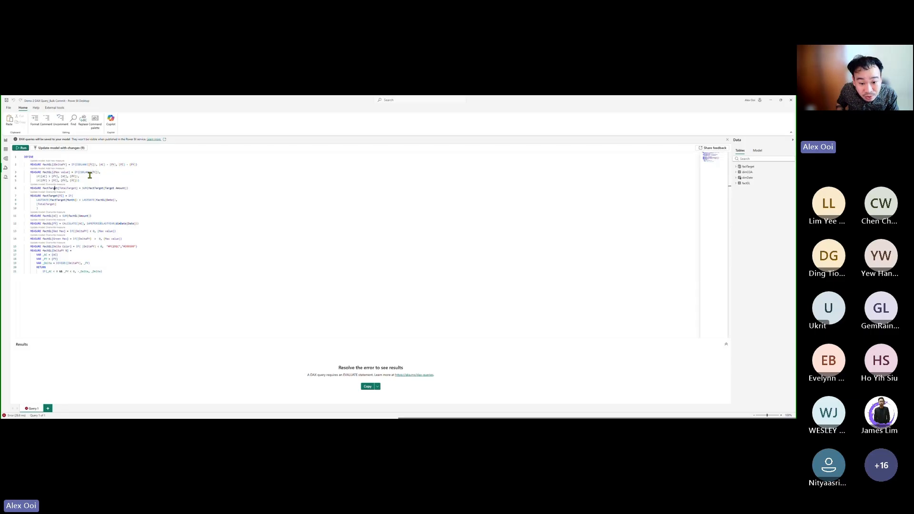
type("2")
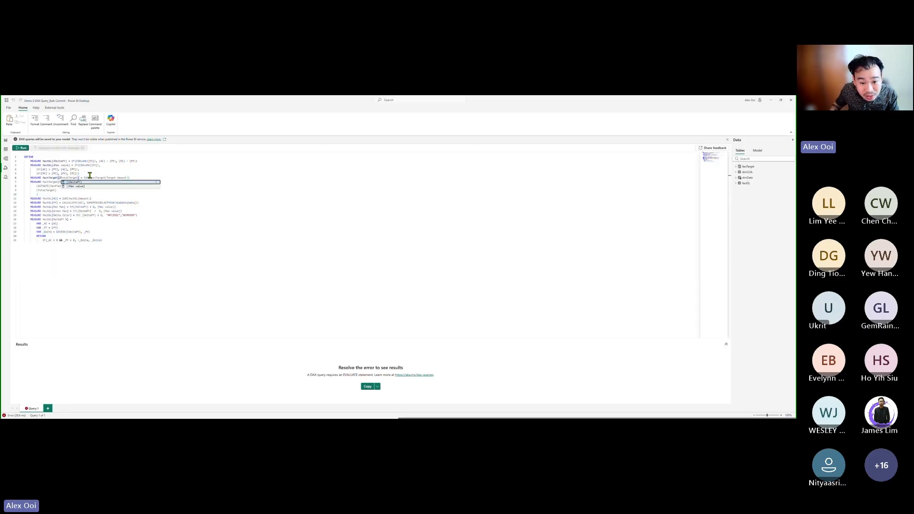
left_click(113, 193)
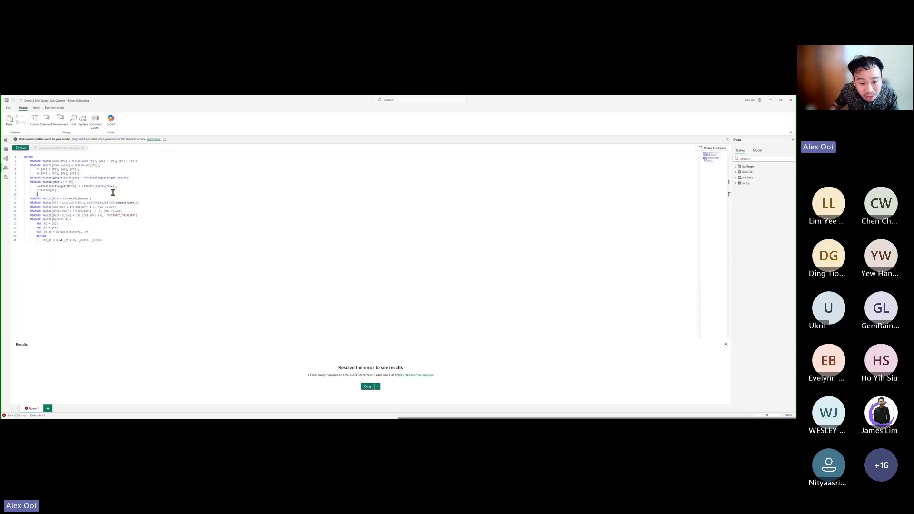
left_click(38, 190)
type("2")
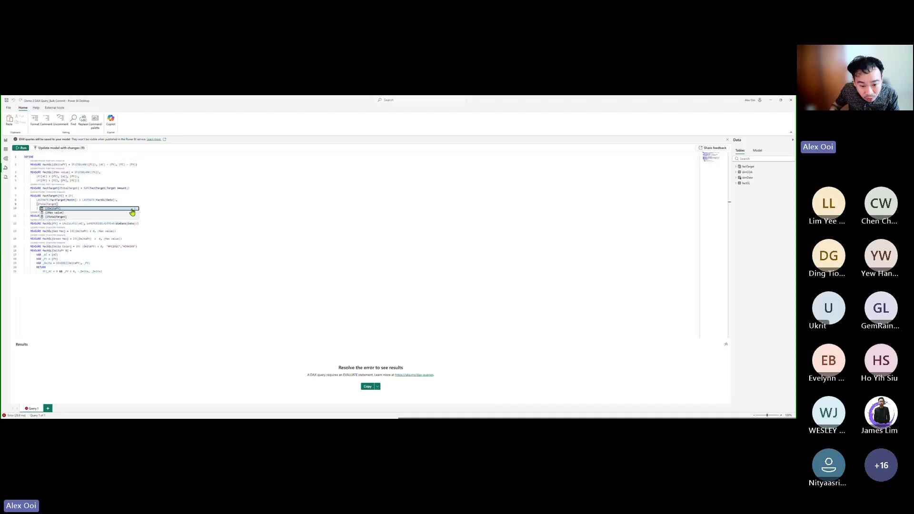
Prefix the AC, PY and Red Max measure names with 2 in their definitions in Query 1.
left_click(51, 216)
type("2")
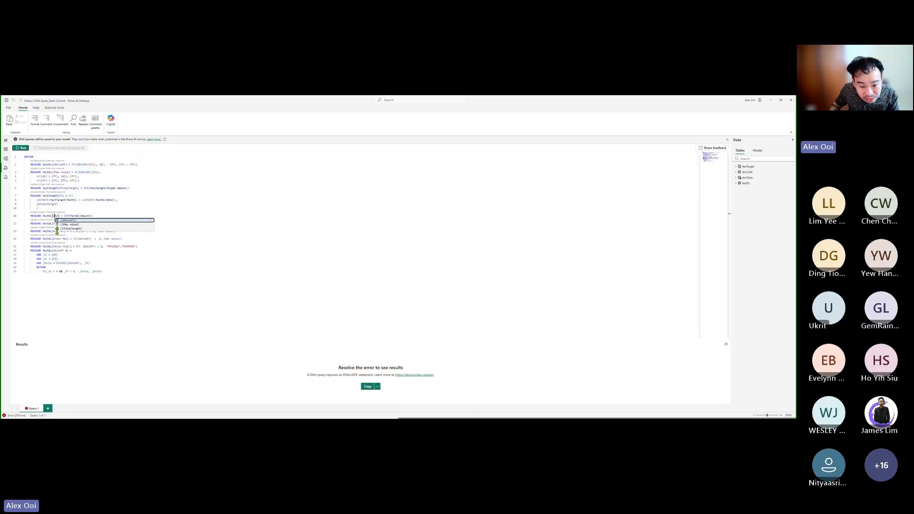
left_click(52, 223)
type("2")
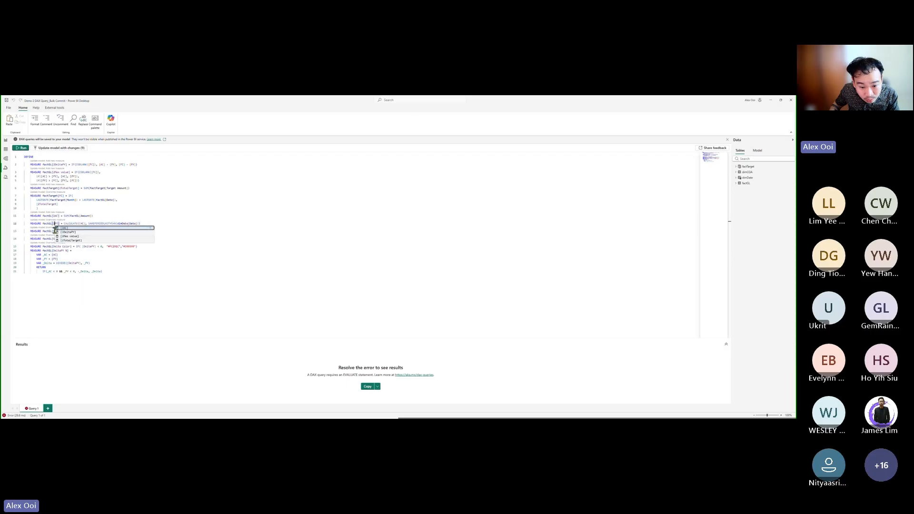
left_click(54, 232)
type("2")
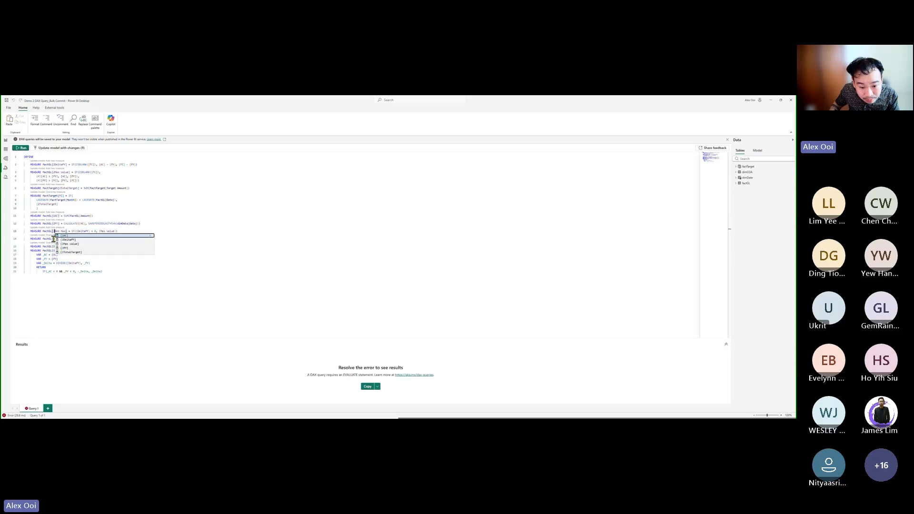
Prefix the Green Max, Delta Color and DeltaPY % measure names with 2 in their definitions.
left_click(53, 239)
type("2")
left_click(54, 246)
type("2")
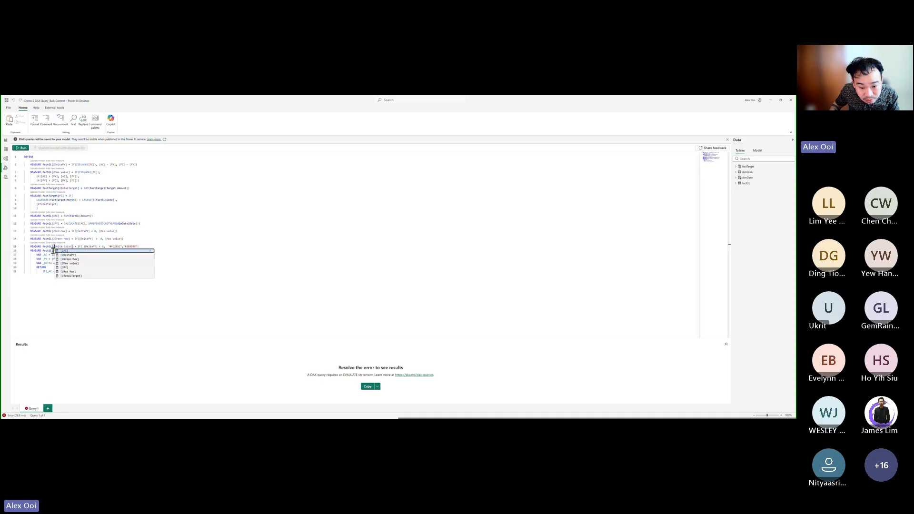
left_click(53, 254)
type("2")
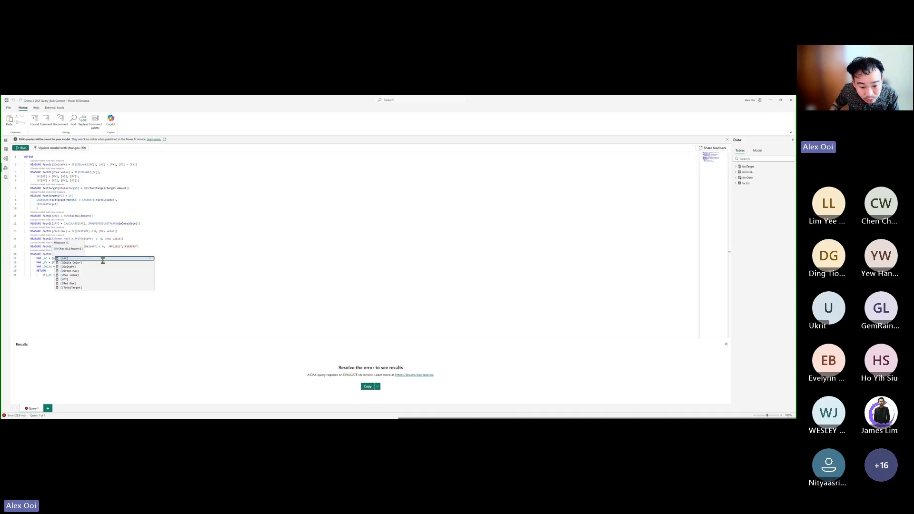
left_click(109, 241)
Point the variables of the 2DeltaPY % measure to [2AC], [2PY] and [2DeltaPY].
left_click(52, 258)
type("2")
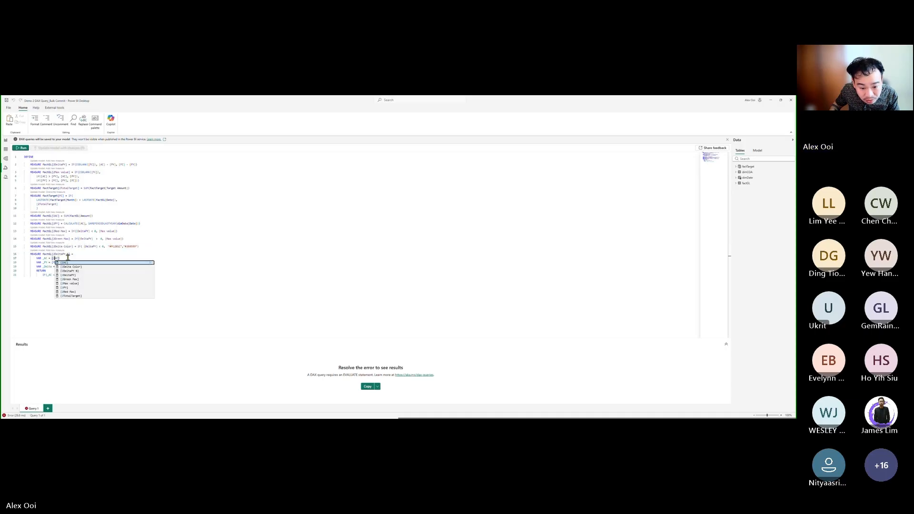
left_click(53, 262)
type("2PY")
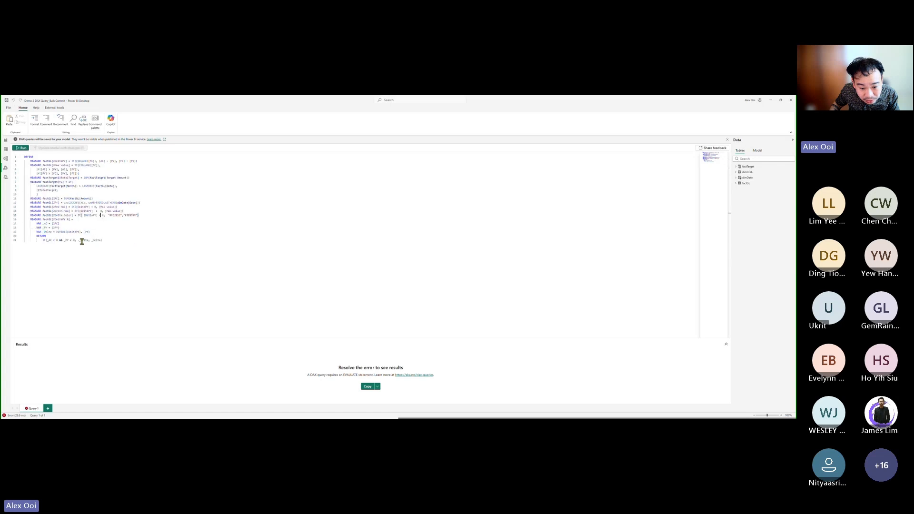
left_click(68, 232)
type("2")
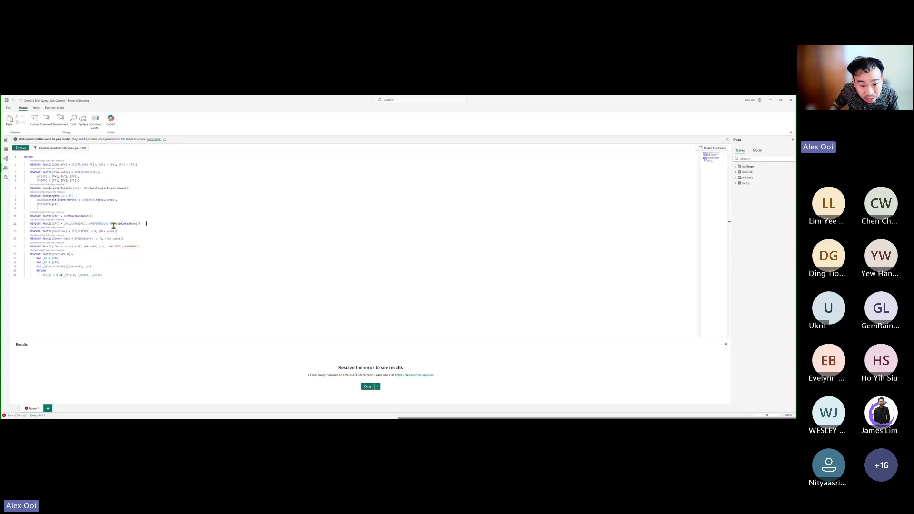
Prefix the measures compared in the two inner IF conditions of 2Max value with 2.
left_click(41, 177)
type("2")
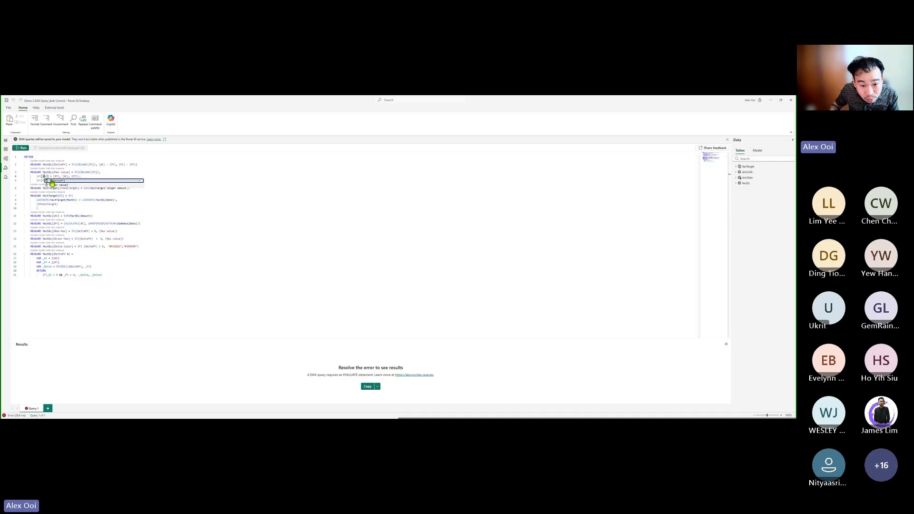
left_click(42, 181)
type("2")
left_click(55, 176)
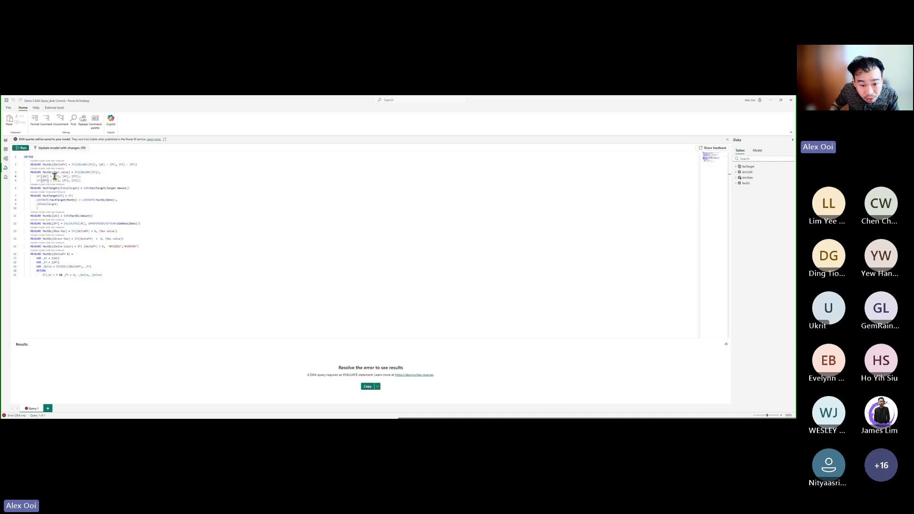
type("2")
type("2")
Prefix the measures returned by the two inner IF expressions of 2Max value with 2.
left_click(65, 177)
type("2")
left_click(65, 181)
type("2")
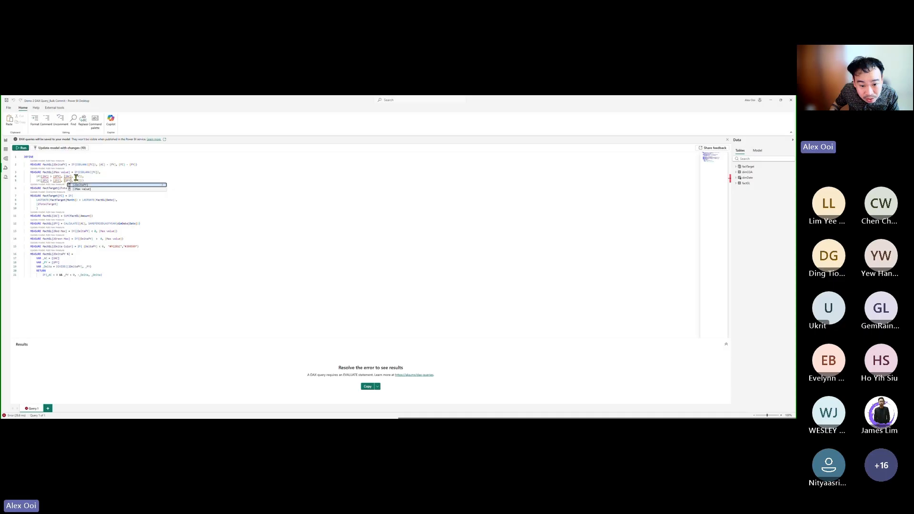
left_click(76, 176)
type("2")
left_click(76, 180)
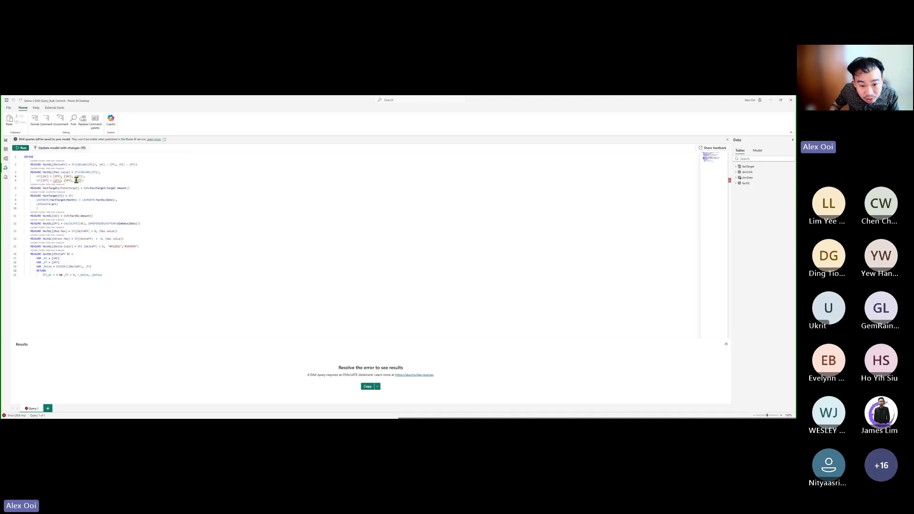
type("2")
left_click(135, 173)
left_click(190, 238)
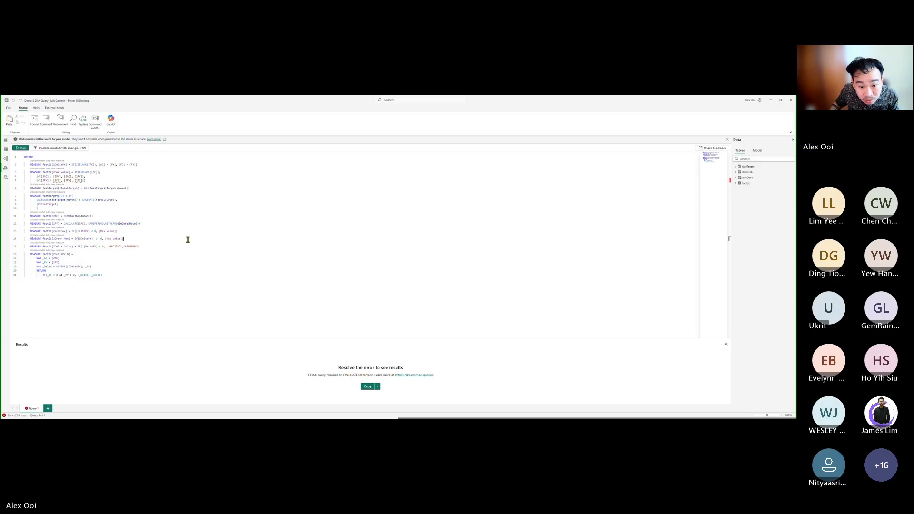
Prefix the FC measure name with 2 in its factTarget definition.
left_click(60, 196)
type("2")
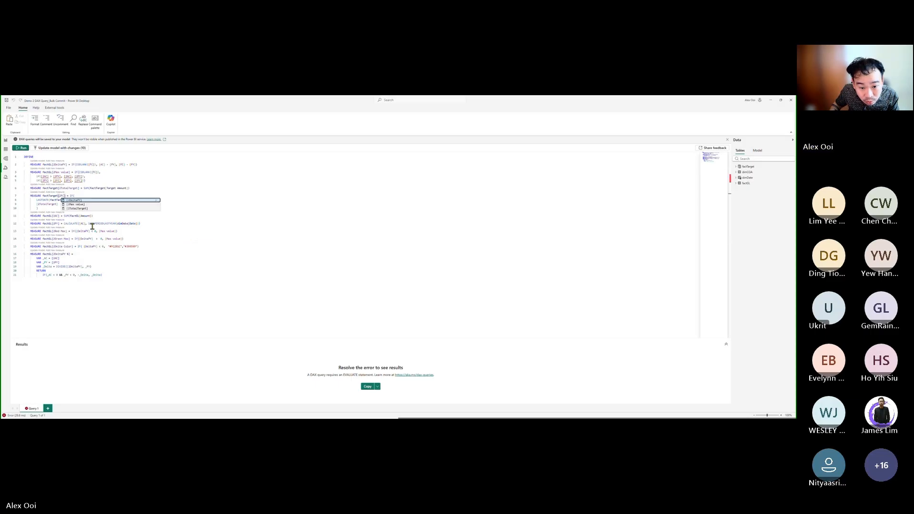
left_click(153, 275)
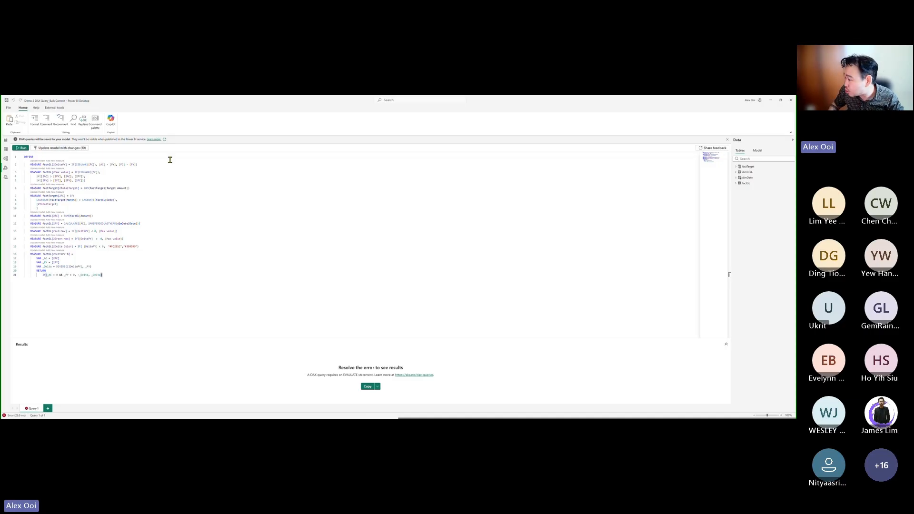
Expand the model's tables and search them for 2 to check for existing measures with that prefix, and clear the search.
left_click(737, 166)
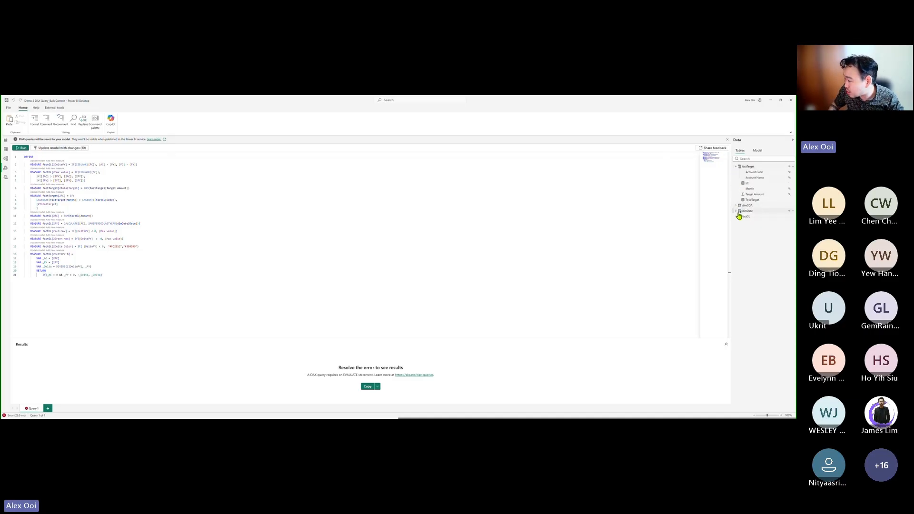
left_click(737, 205)
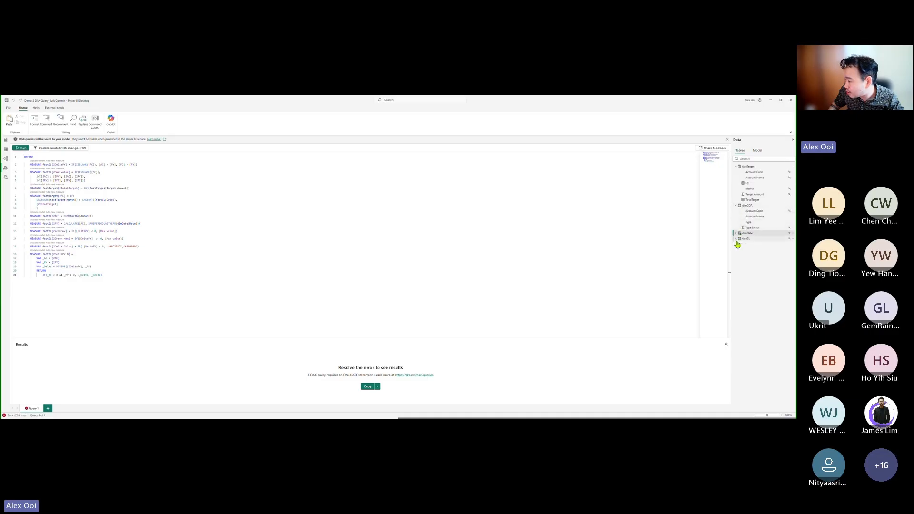
left_click(737, 233)
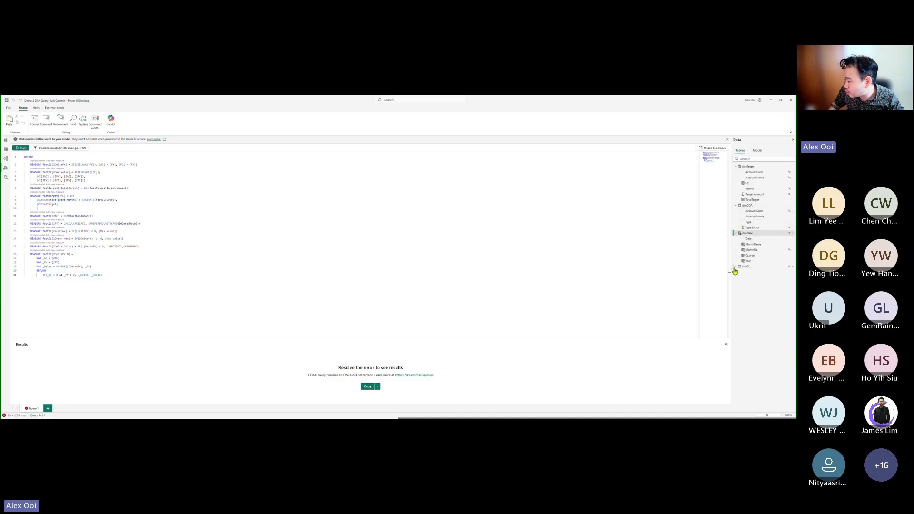
left_click(756, 159)
type("2")
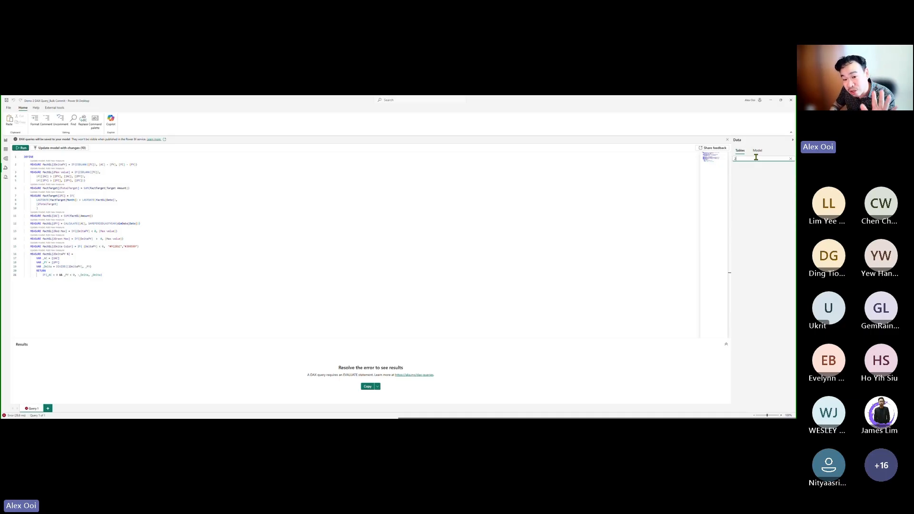
left_click(790, 159)
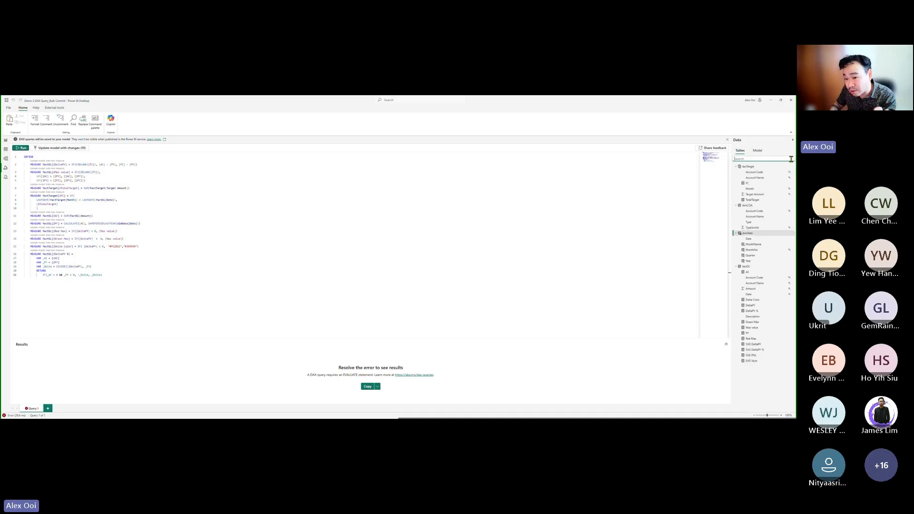
left_click(329, 236)
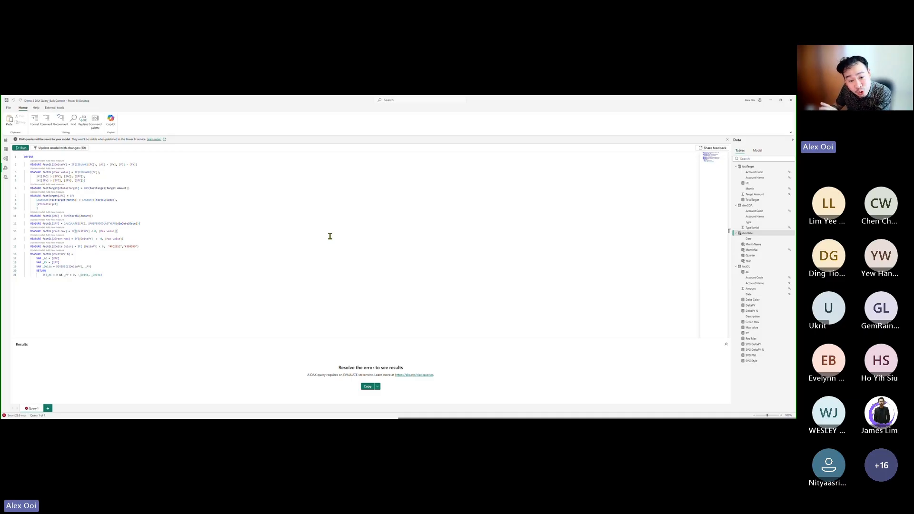
Update the model with all measure changes from Query 1, and search the model's tables for 2.
left_click(74, 152)
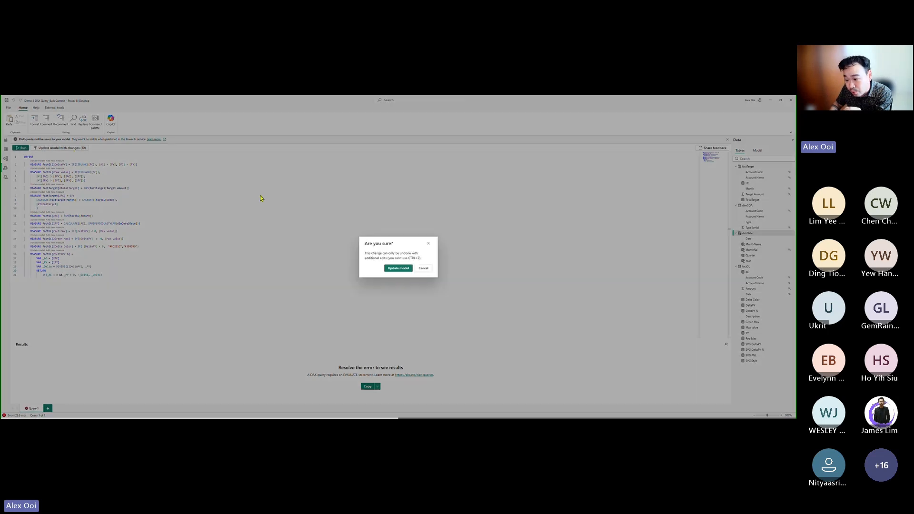
left_click(403, 269)
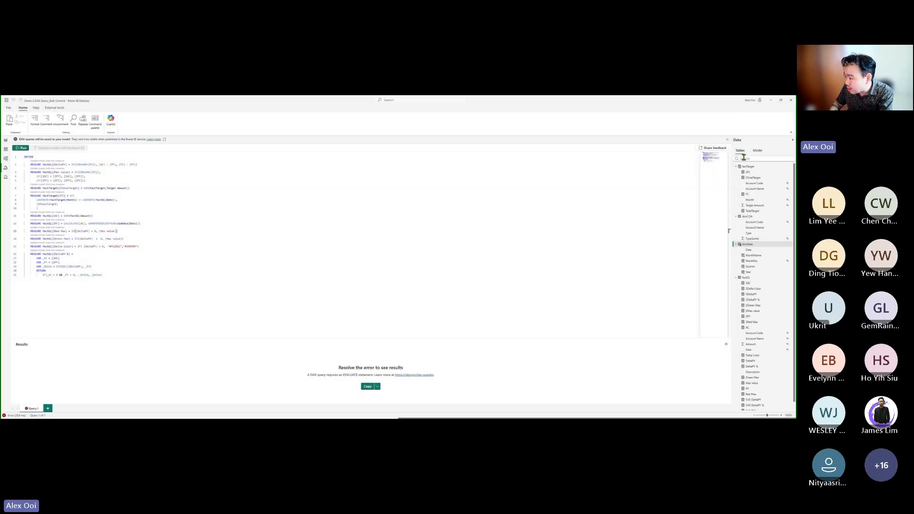
left_click(743, 158)
type("2")
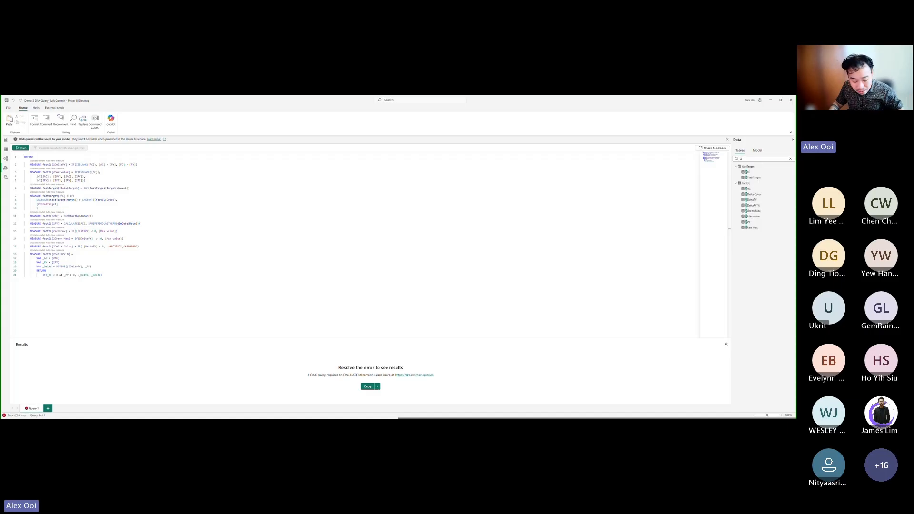
key("alt+Tab")
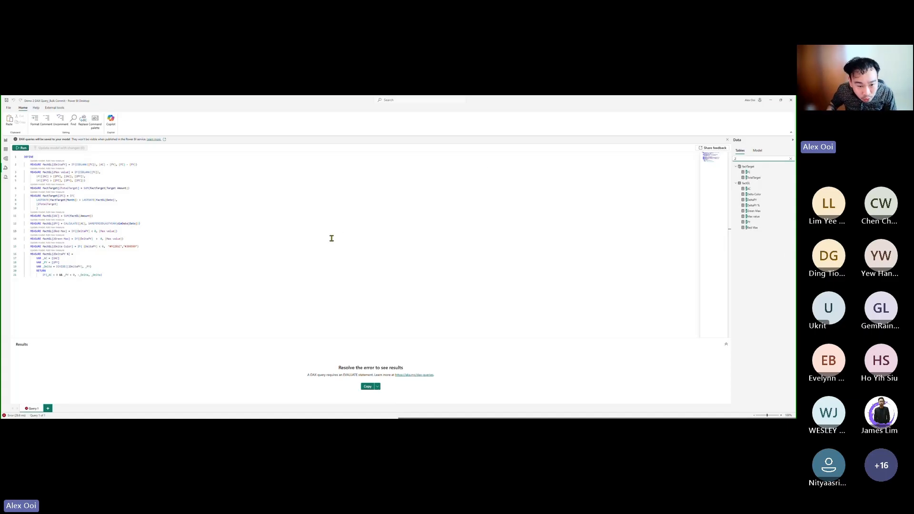
Examine the fields used by the Revenue Trend chart on the report's Warm Up - Revenue Trend page.
left_click(6, 140)
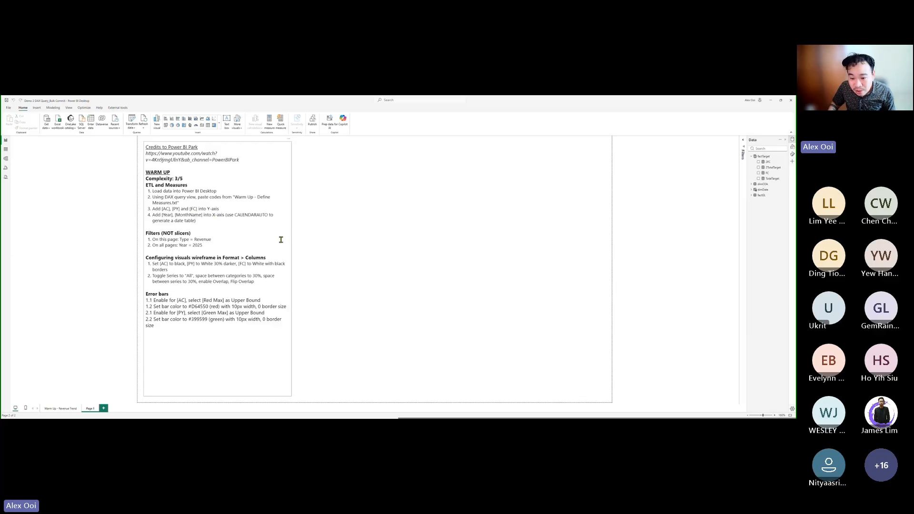
left_click(65, 410)
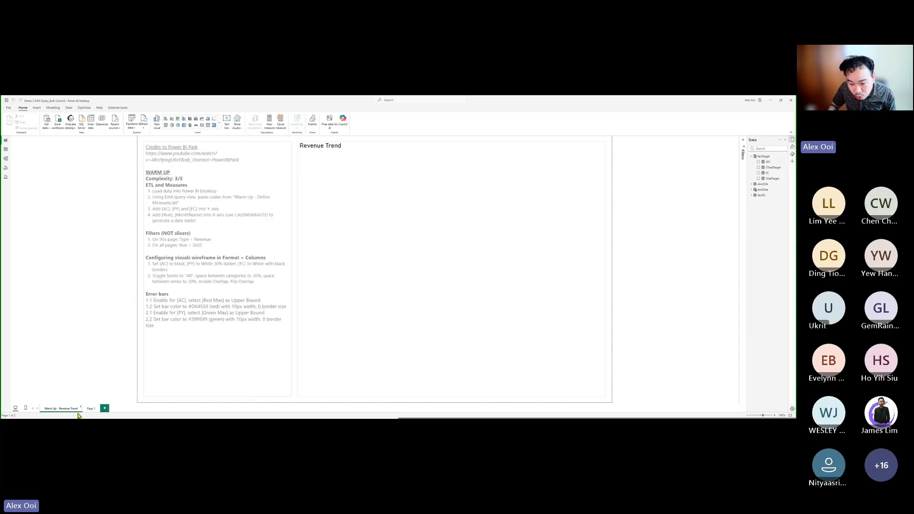
left_click(398, 166)
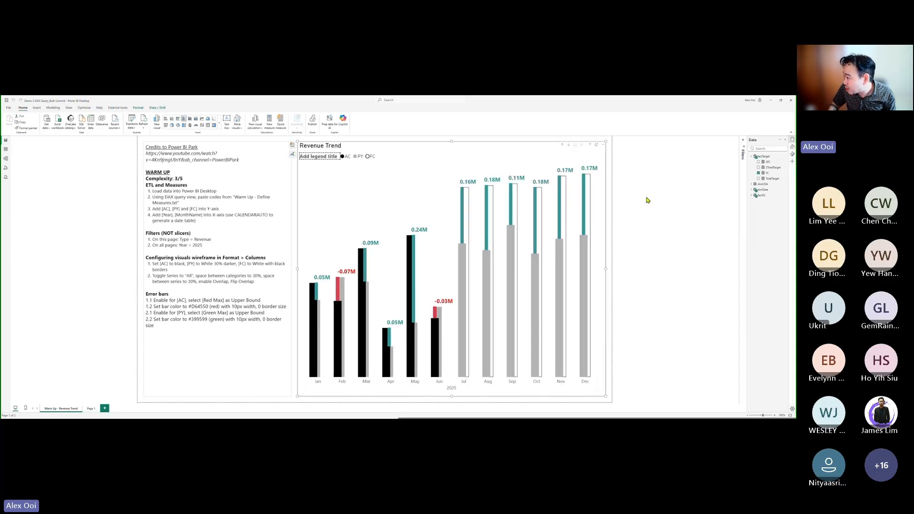
left_click(793, 148)
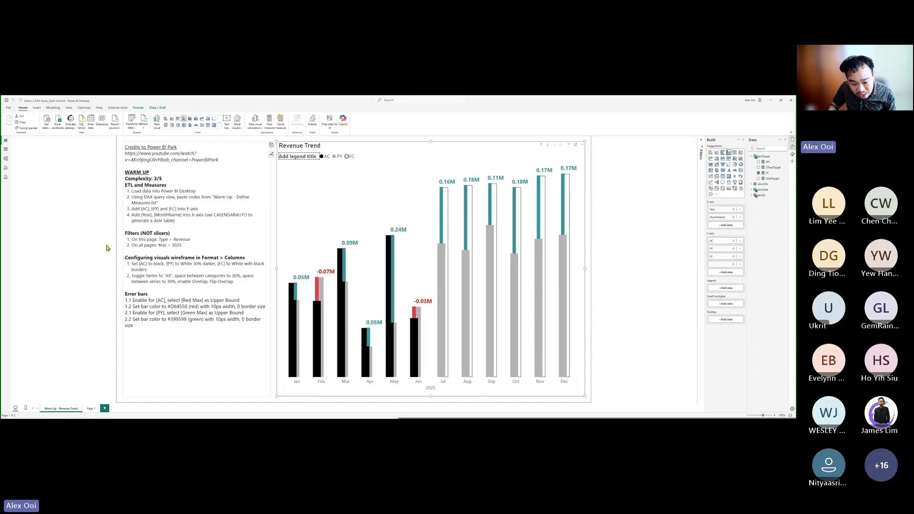
Insert a clustered column chart on Page 1 and widen it to fill the empty area beside the instructions.
left_click(92, 409)
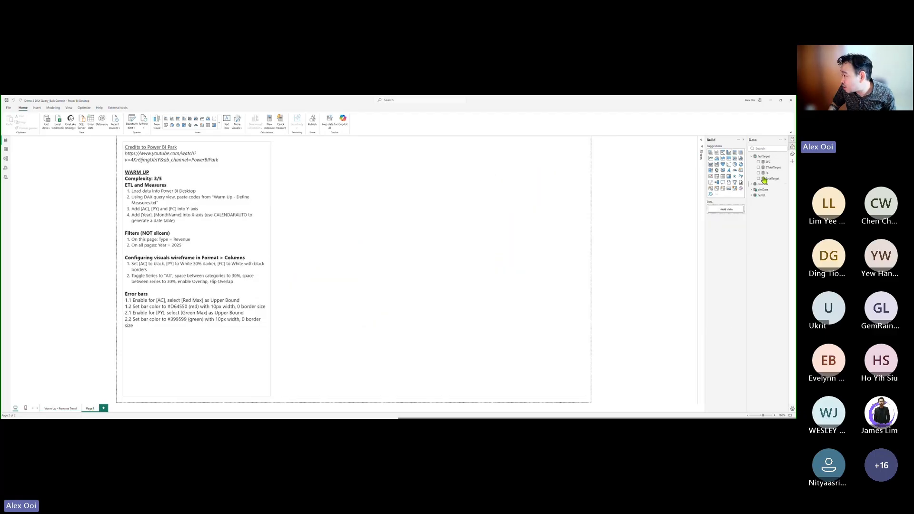
left_click(728, 153)
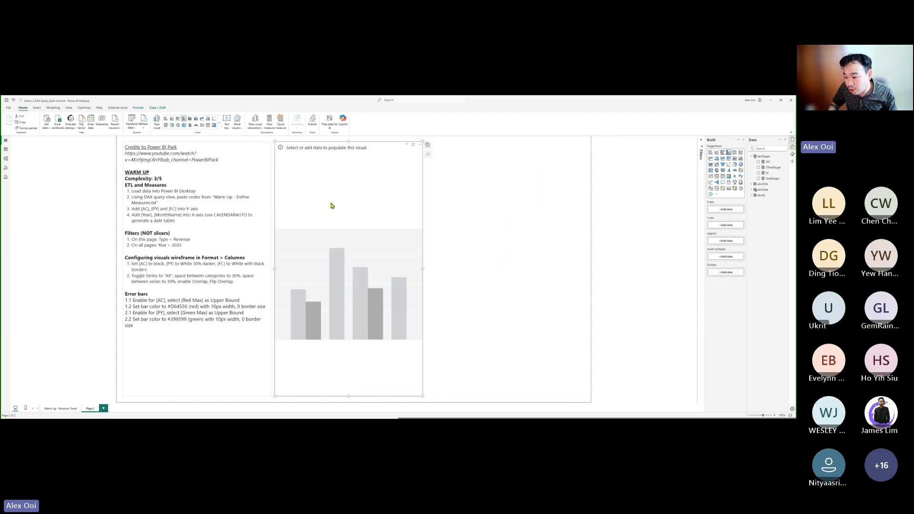
left_click_drag(422, 268, 589, 287)
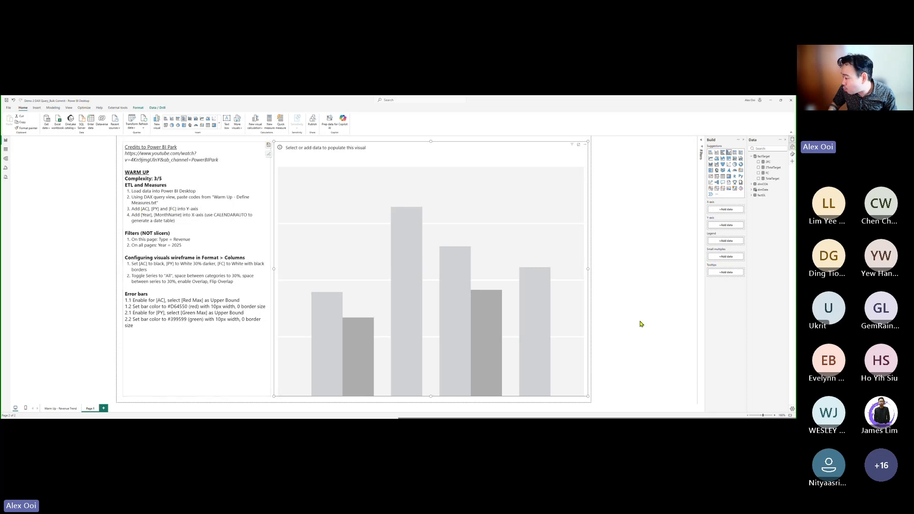
Add the 2AC measure to the new column chart's Y-axis.
left_click(725, 226)
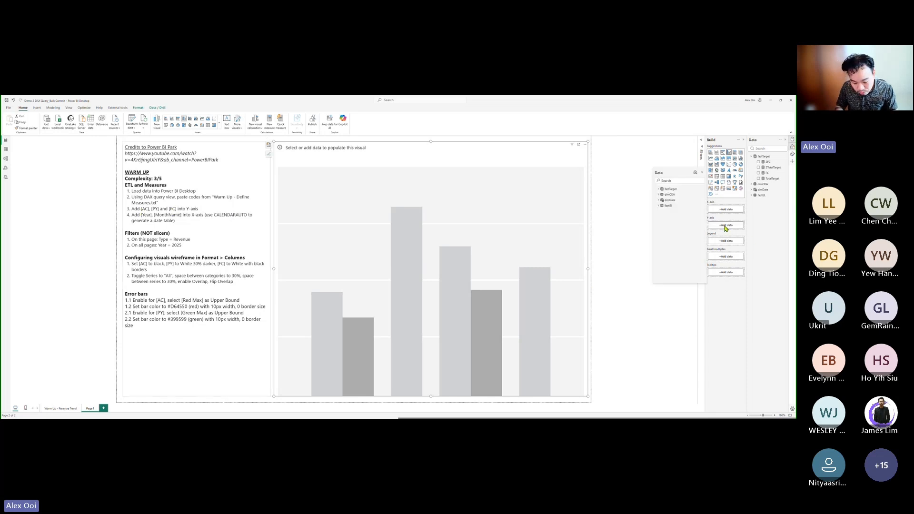
type("zac")
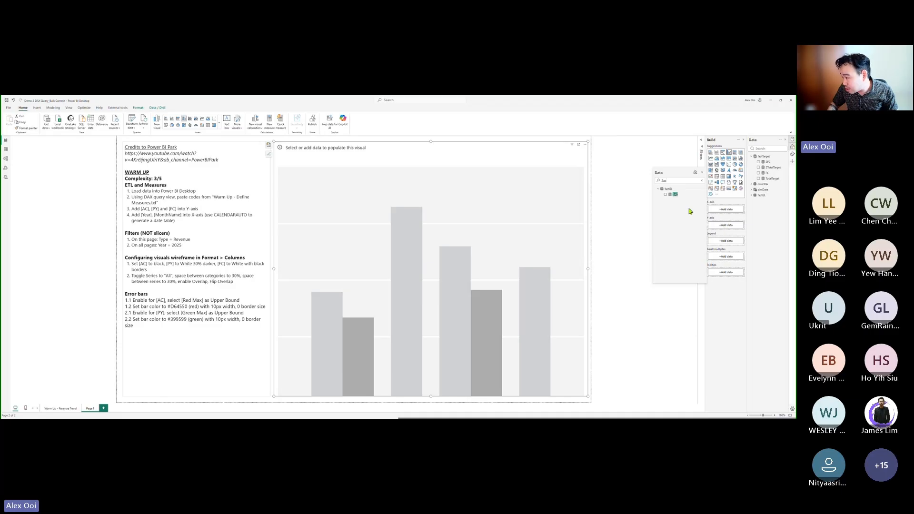
left_click(666, 196)
double_click(680, 180)
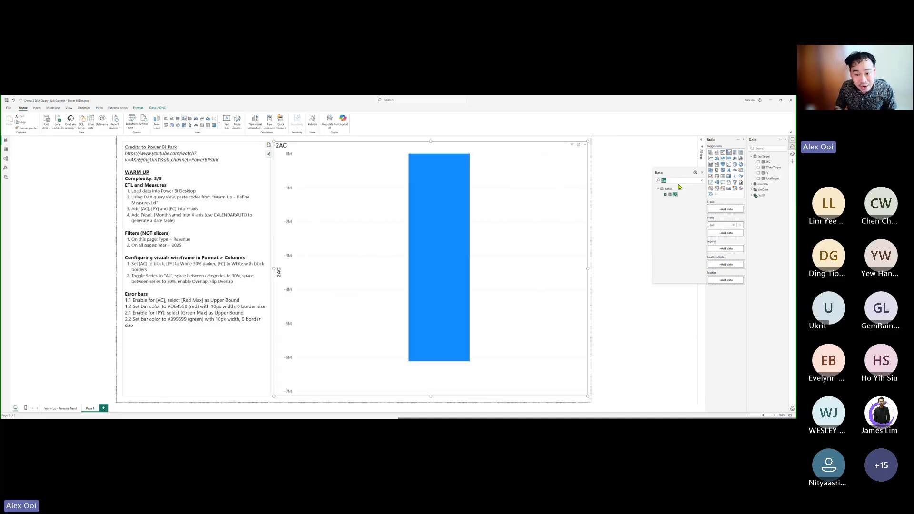
Add the 2PY and 2FC measures to the column chart's Y-axis.
type("2")
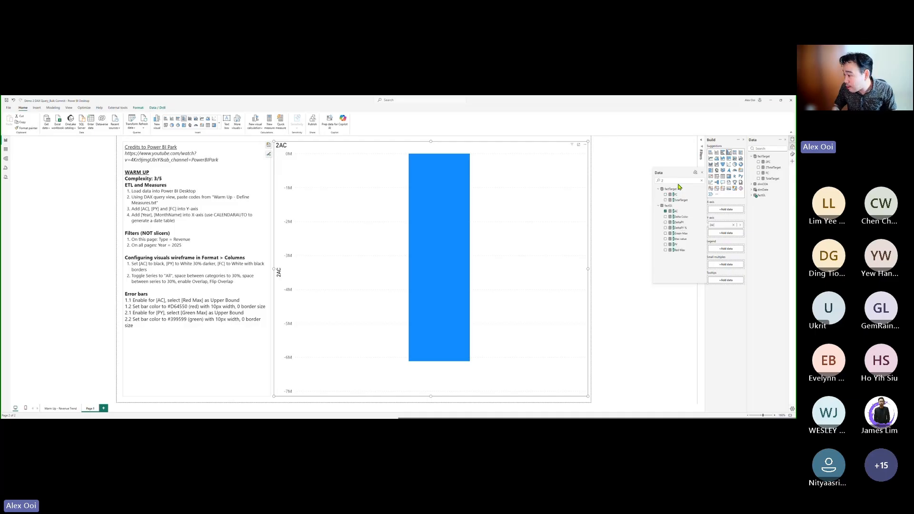
type("py")
left_click(666, 195)
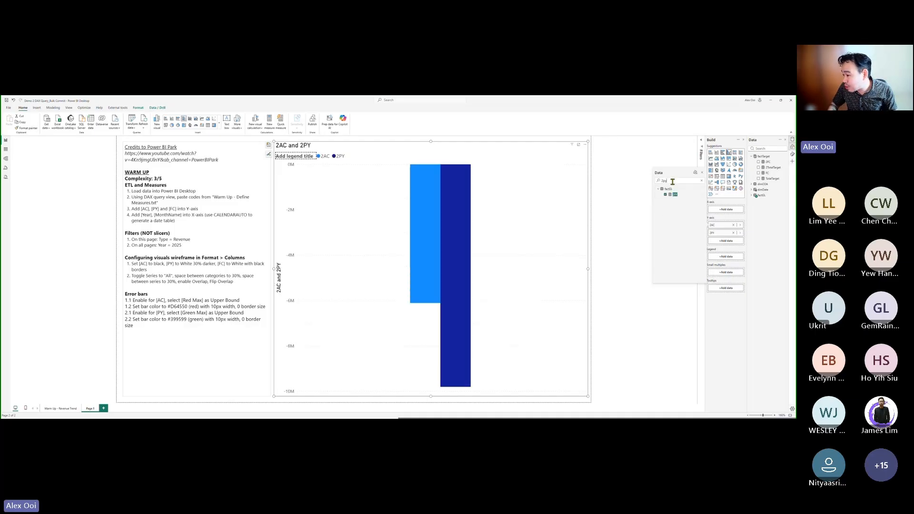
double_click(672, 181)
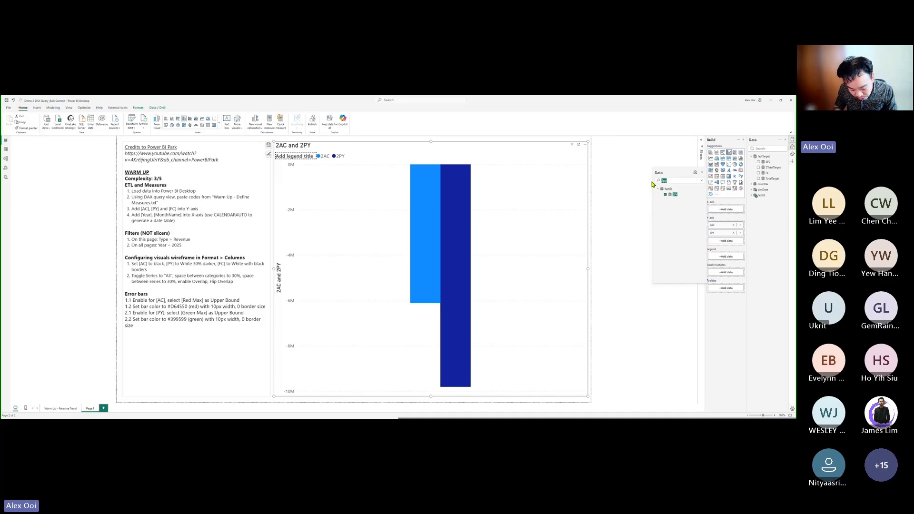
type("2fc")
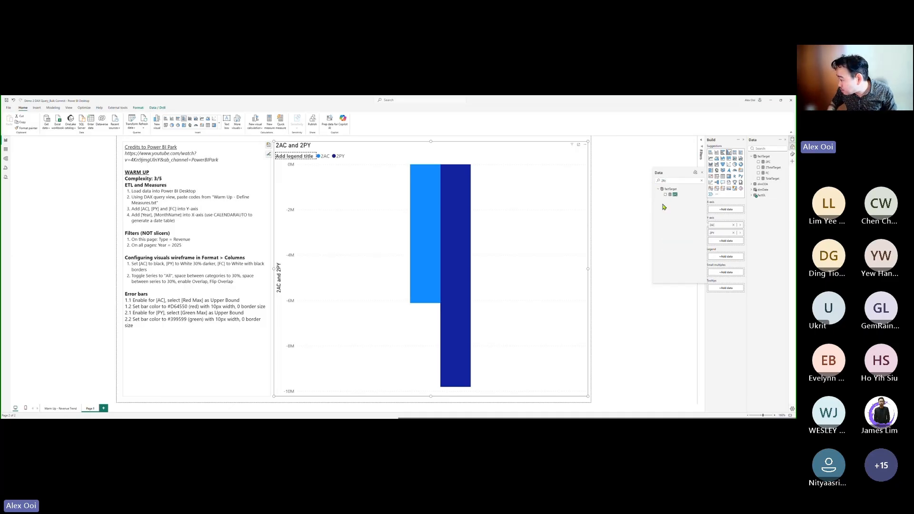
left_click(666, 195)
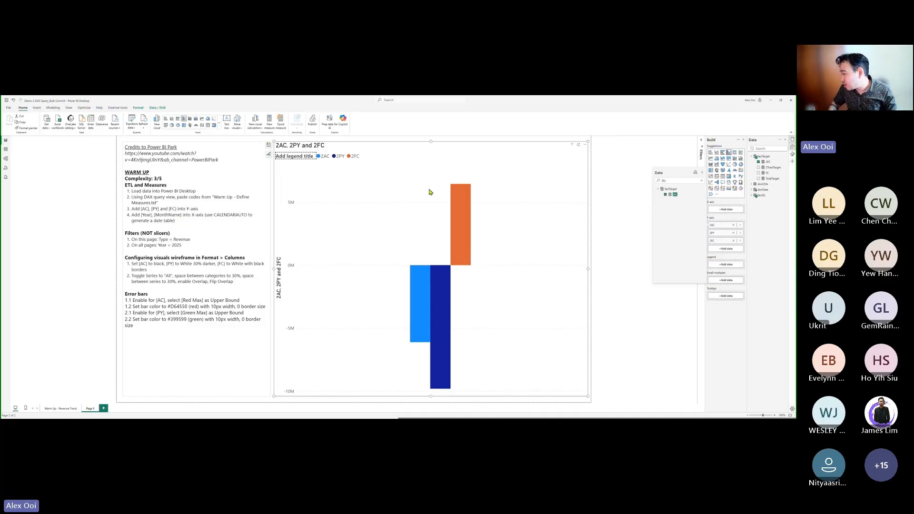
Add the Year and MonthName fields to the column chart's X-axis, and expand the report filters.
left_click(727, 210)
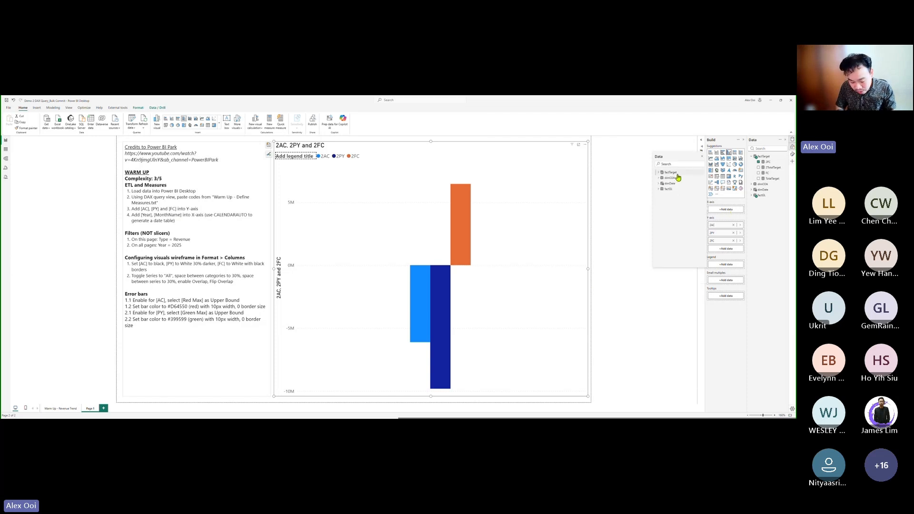
type("year")
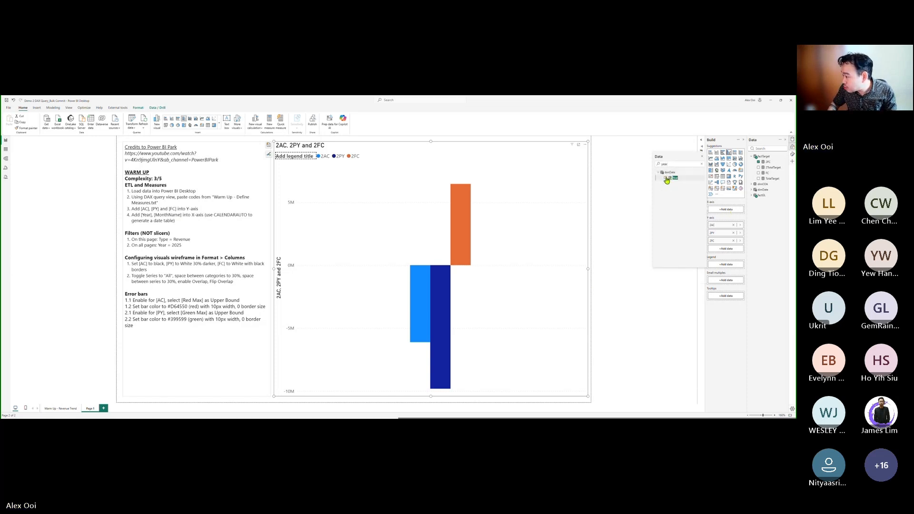
left_click(675, 178)
double_click(663, 165)
type("mont")
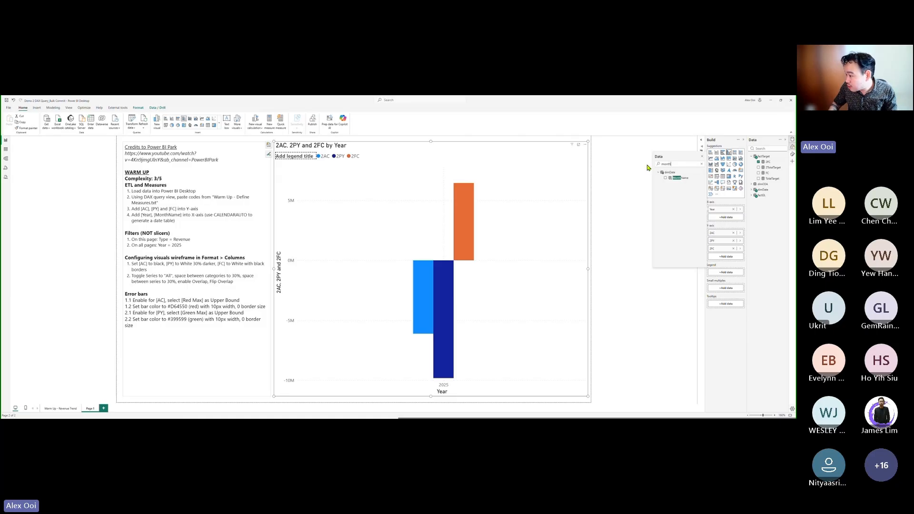
type("h")
left_click(665, 178)
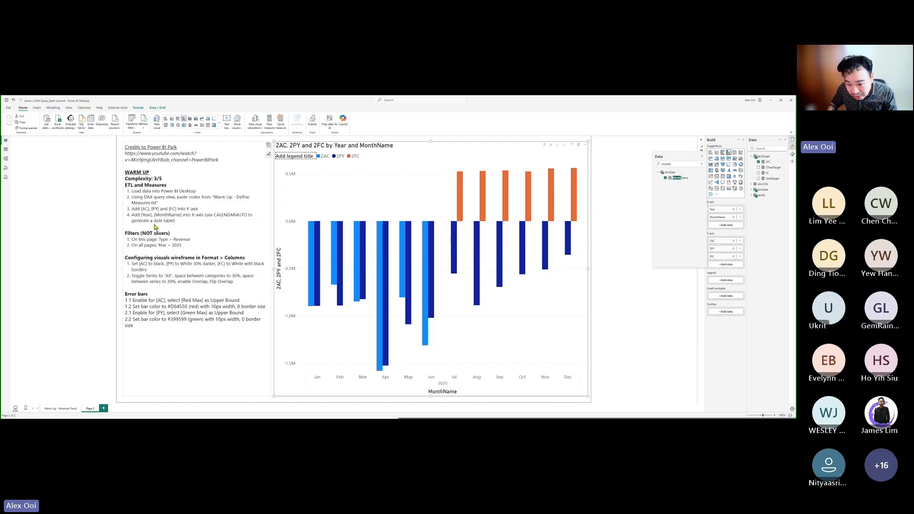
left_click(702, 157)
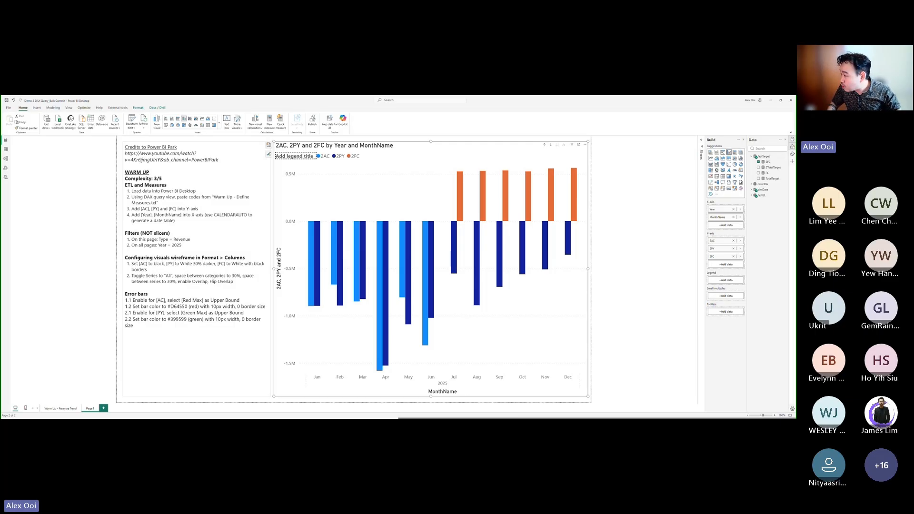
left_click(701, 140)
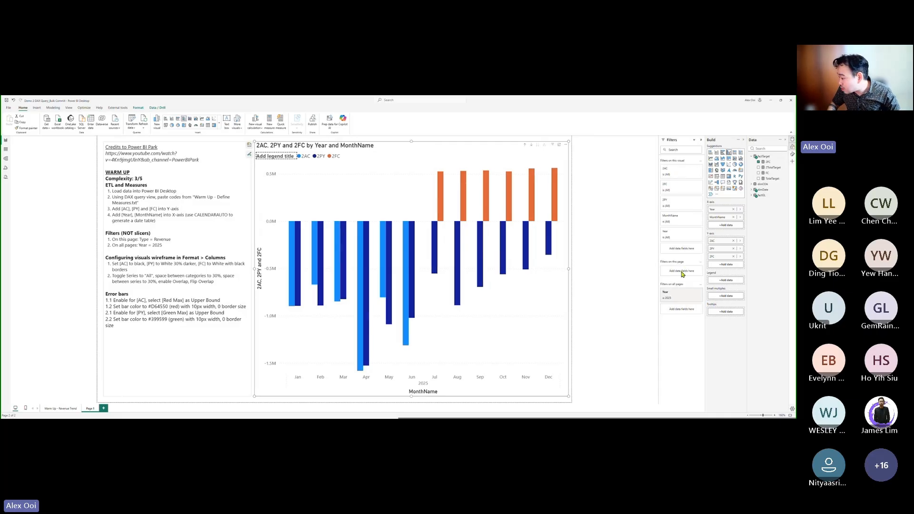
left_click(768, 148)
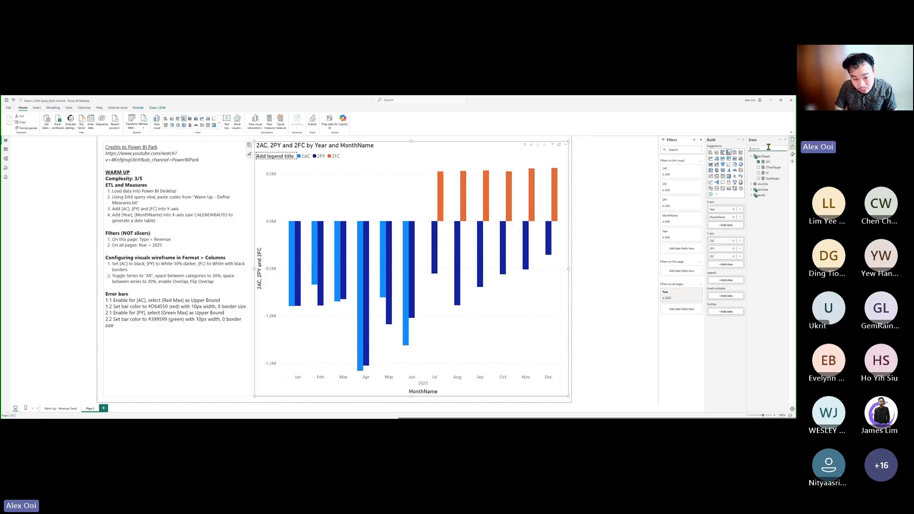
type("year")
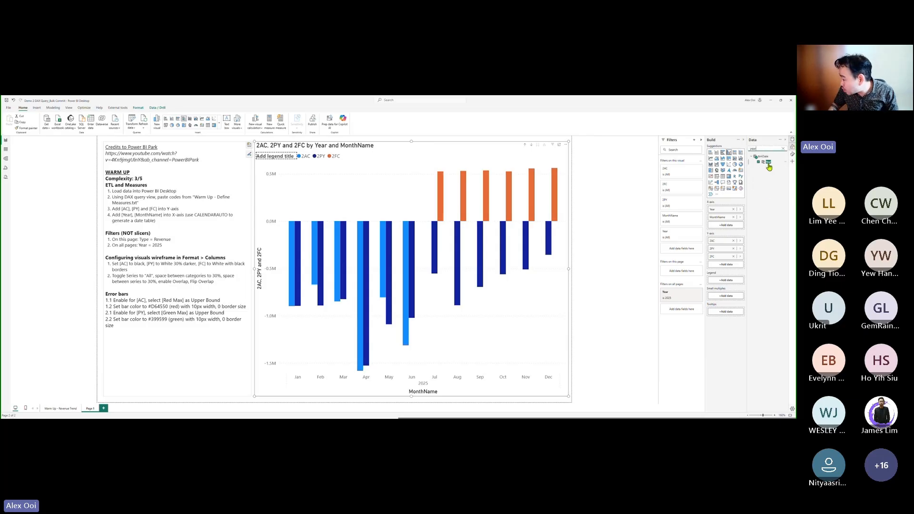
left_click_drag(767, 162, 686, 276)
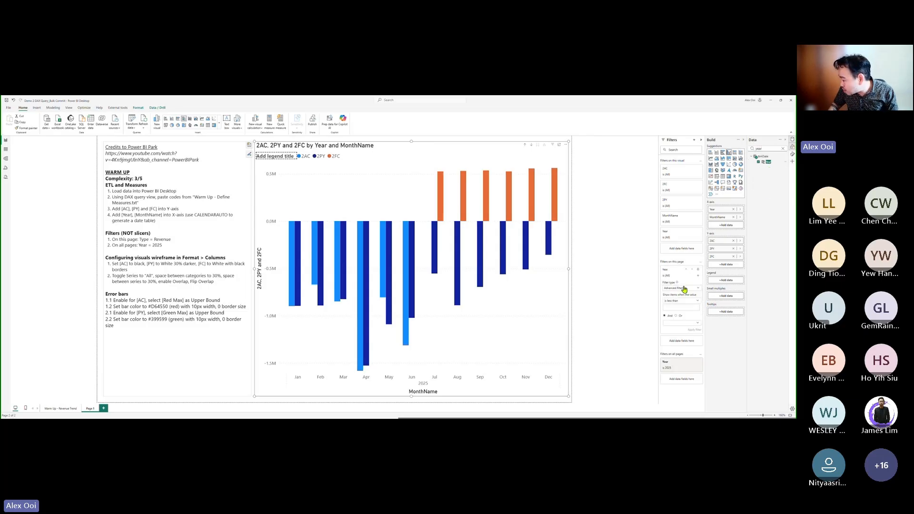
left_click(680, 288)
left_click(676, 301)
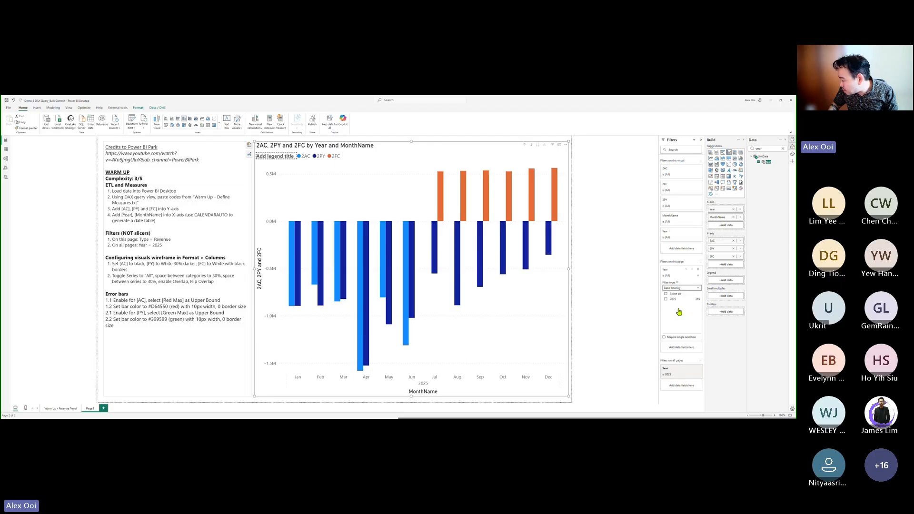
left_click(671, 301)
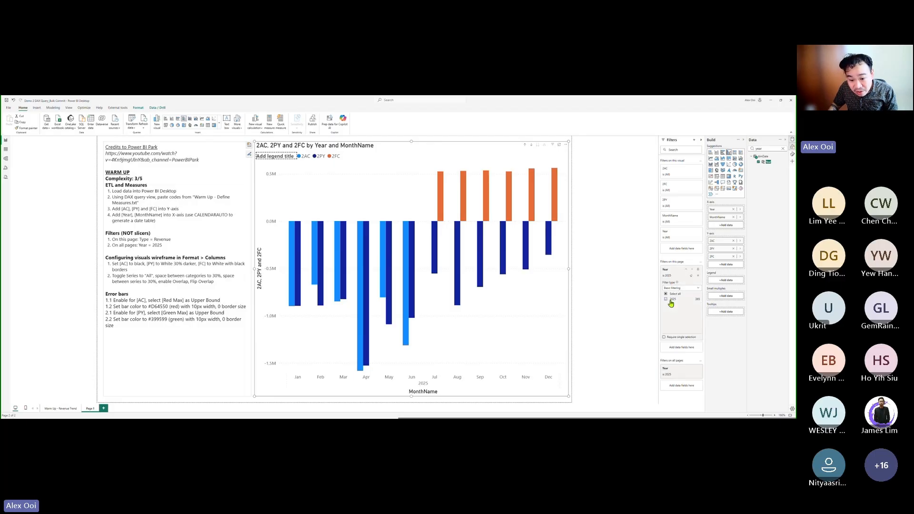
left_click(693, 275)
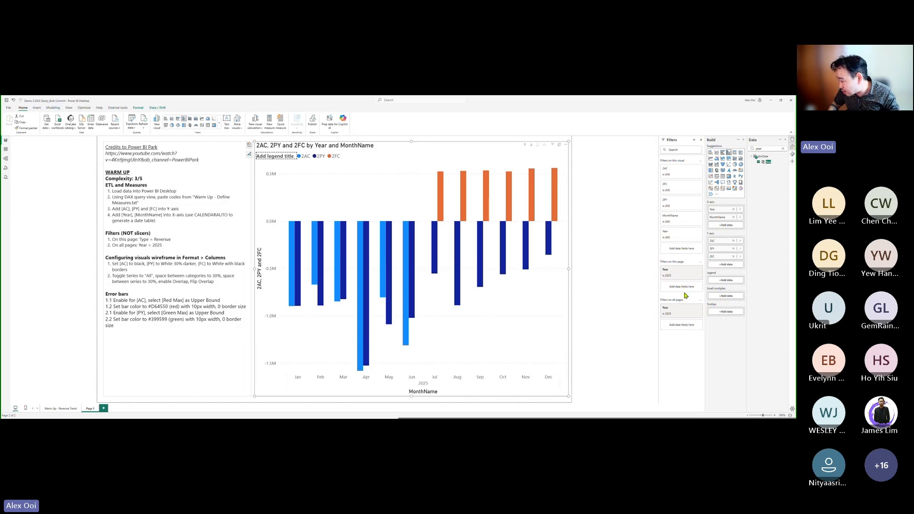
left_click(698, 270)
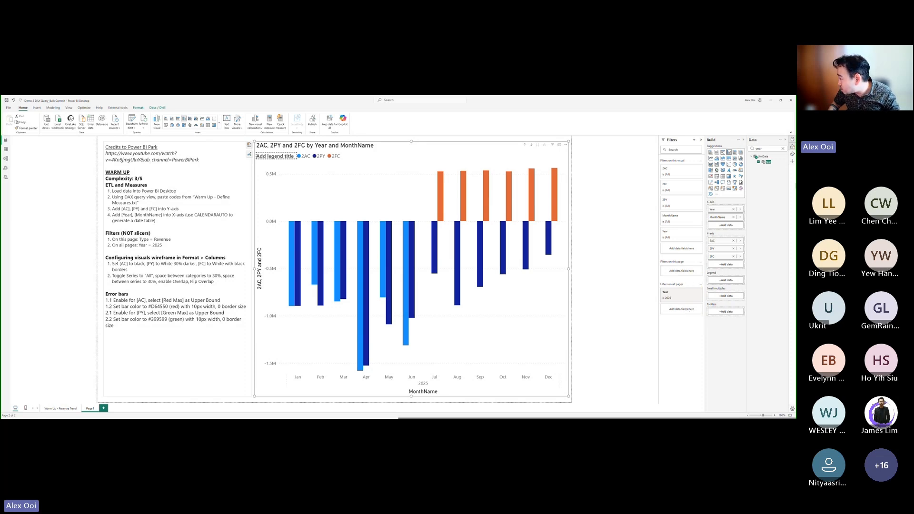
Add the Type field as a filter on this page with Revenue selected, and collapse the filters.
left_click(782, 149)
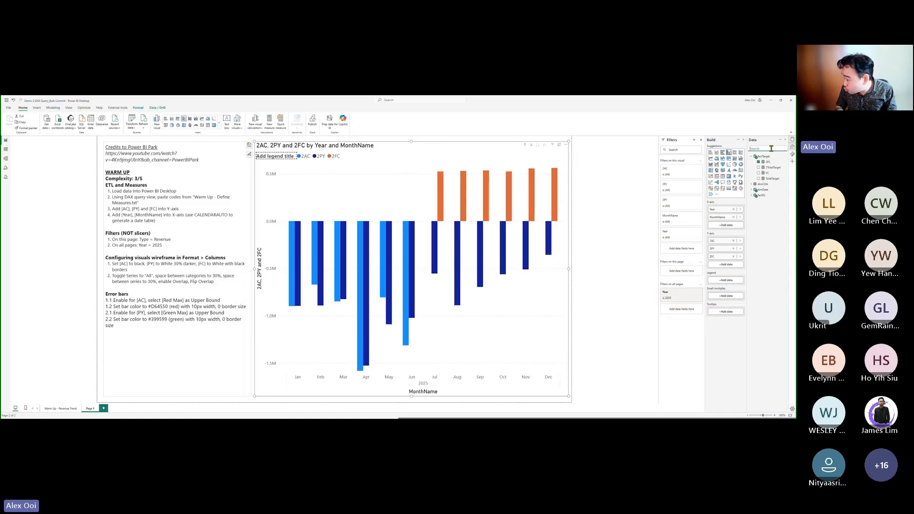
type("type")
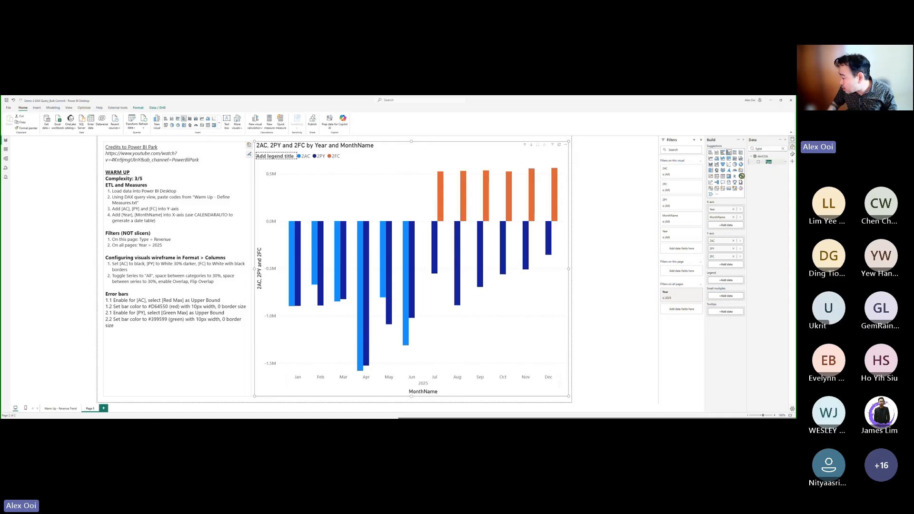
left_click_drag(741, 176, 683, 273)
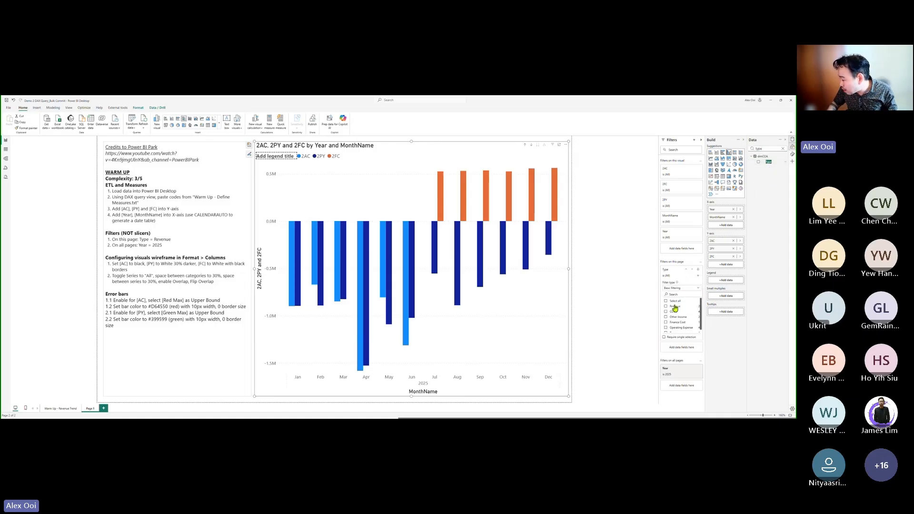
left_click(674, 307)
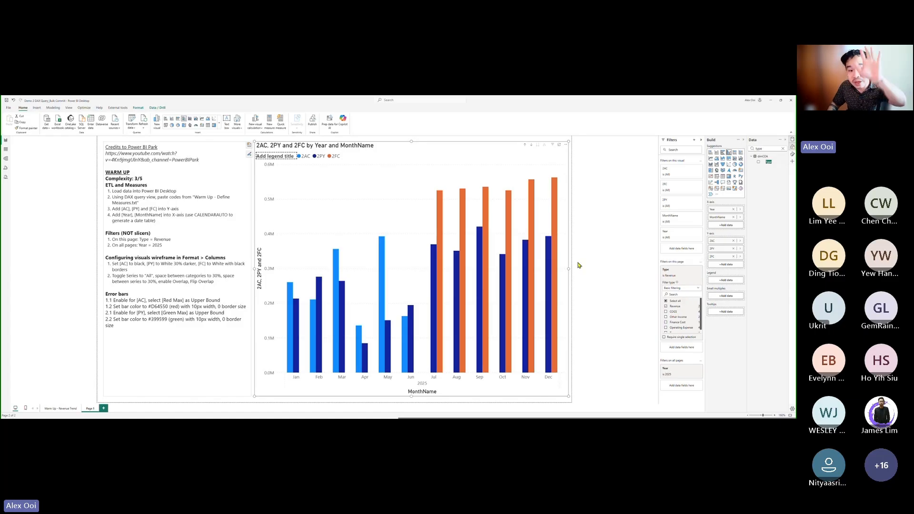
left_click(701, 139)
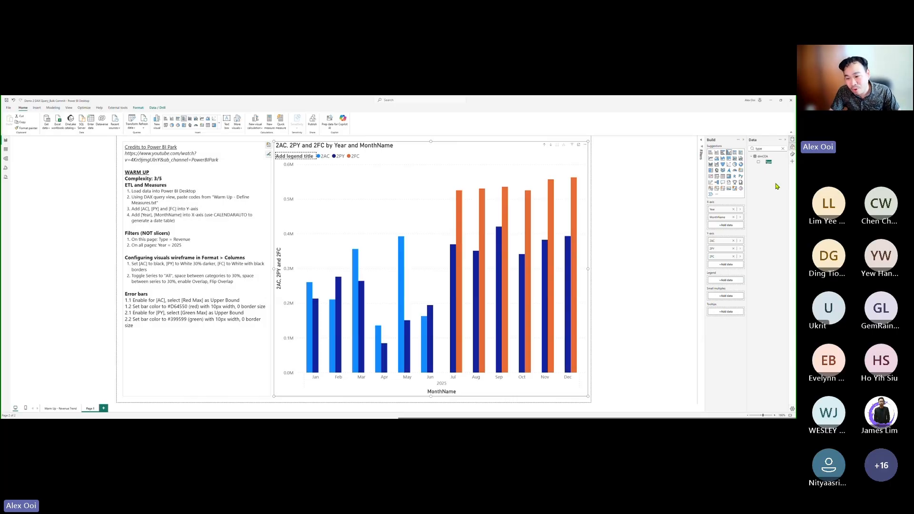
Set the column color of the 2AC series to black in the chart's formatting.
left_click(793, 157)
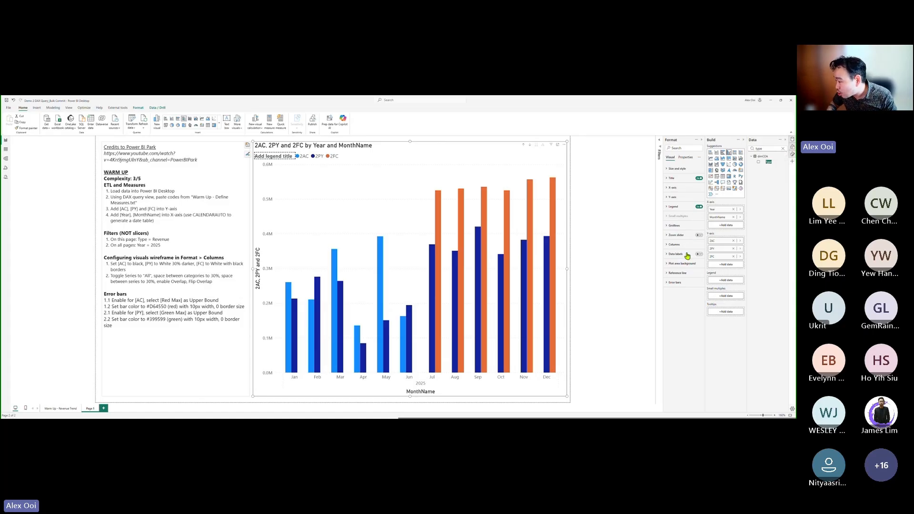
left_click(673, 245)
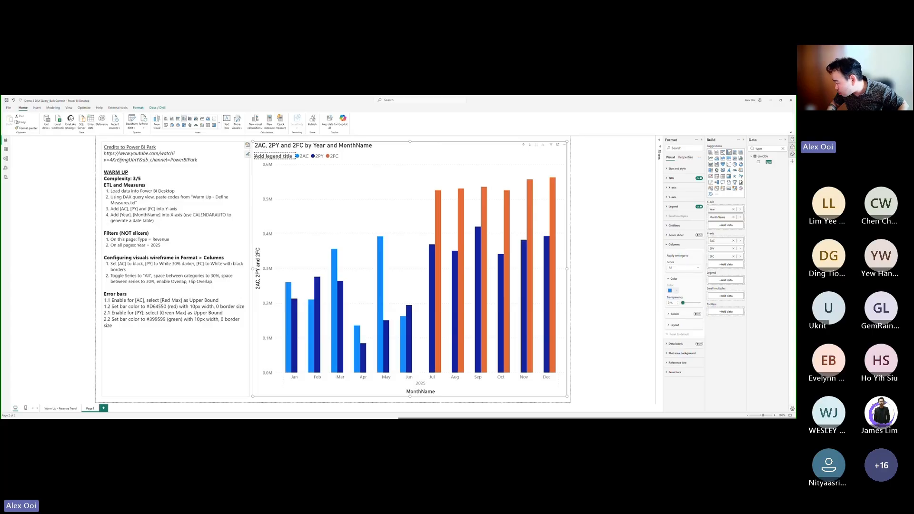
left_click(684, 267)
left_click(680, 279)
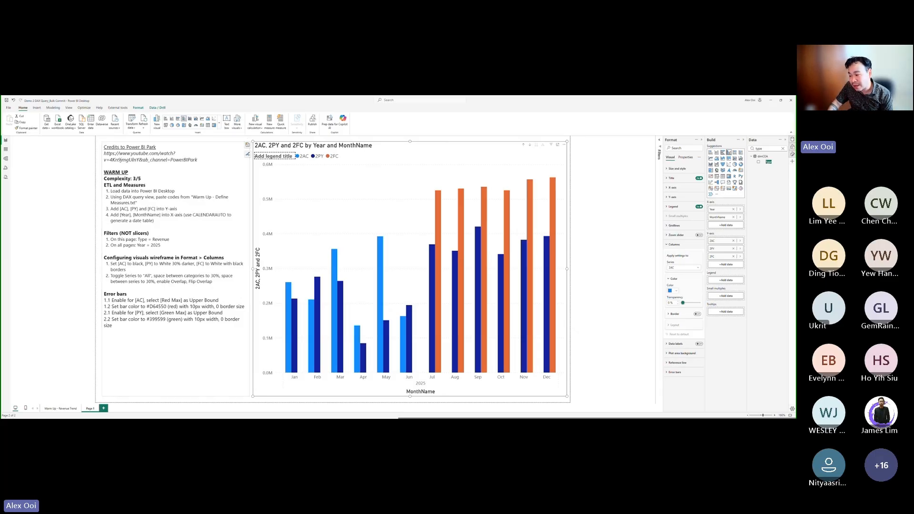
left_click(673, 291)
left_click(679, 307)
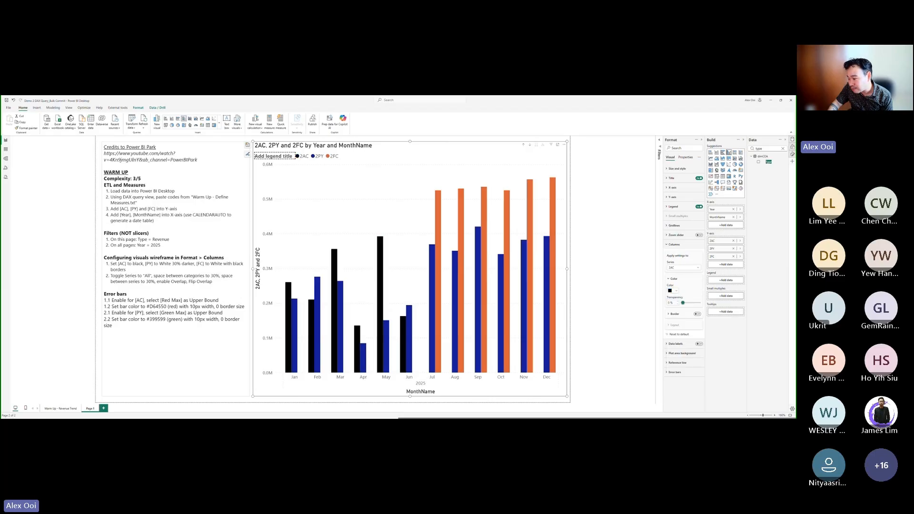
Set the column color of the 2PY series to White, 30% darker.
left_click(684, 267)
left_click(680, 286)
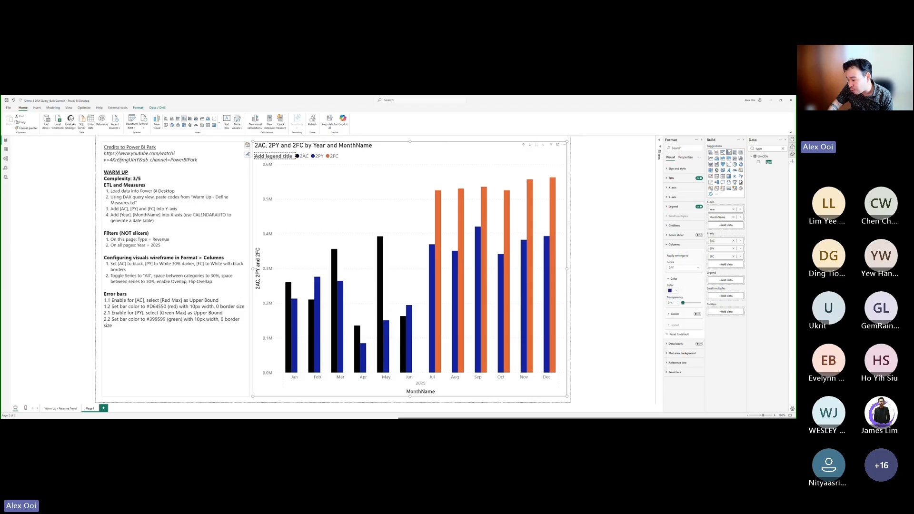
left_click(672, 291)
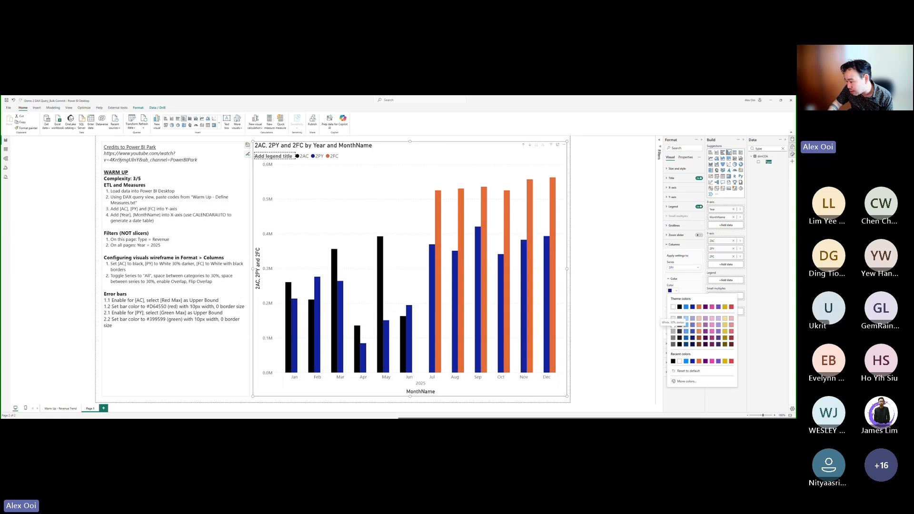
left_click(673, 324)
Set the 2FC series columns to white and turn on their border.
left_click(683, 268)
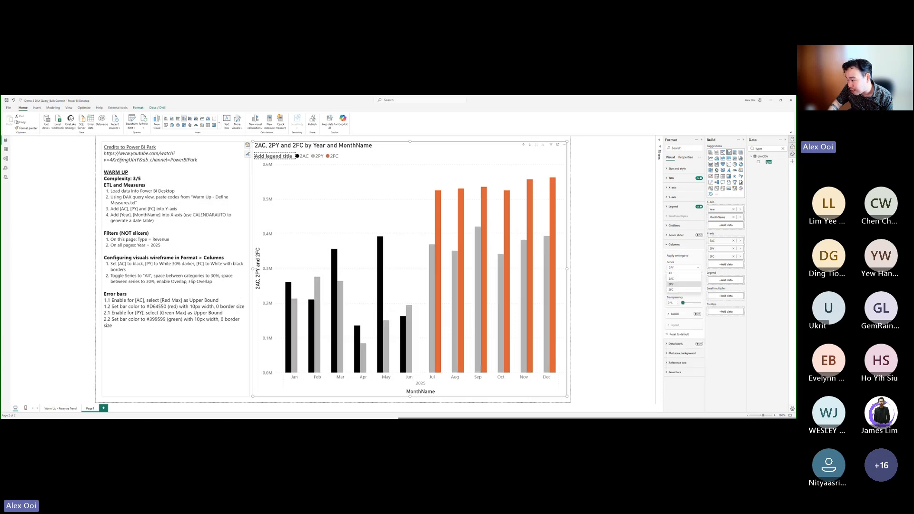
left_click(680, 291)
left_click(672, 290)
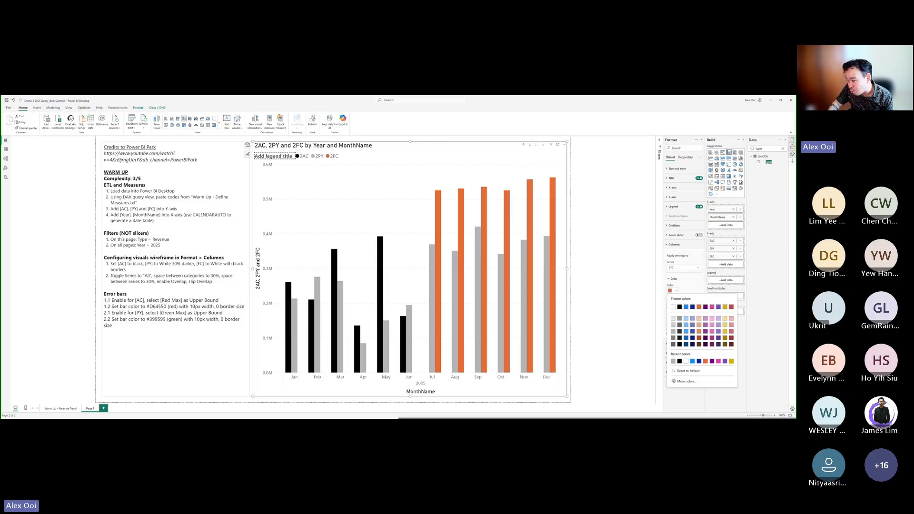
left_click(673, 307)
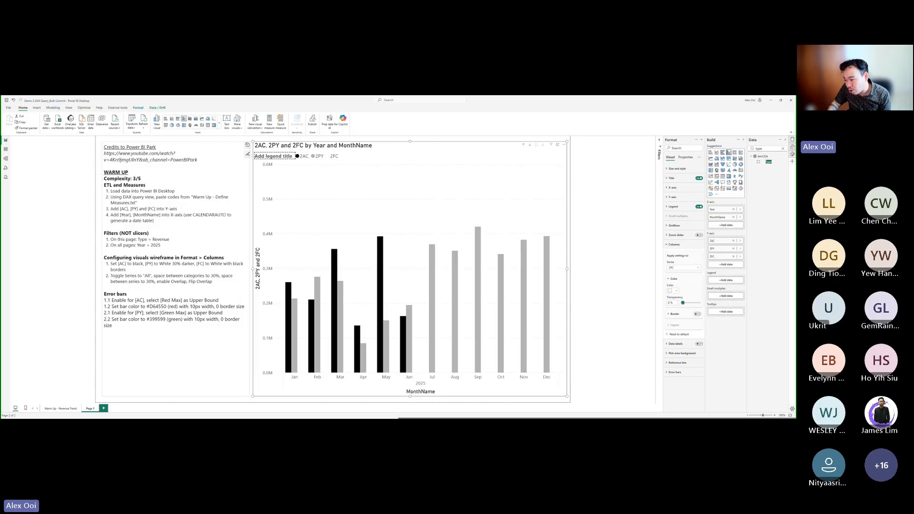
left_click(697, 314)
left_click(674, 314)
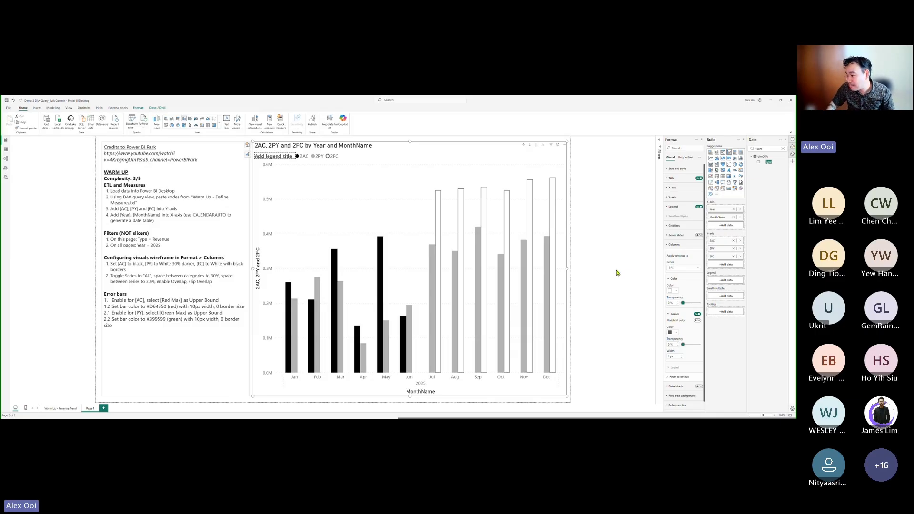
Switch the column settings to all series and set the space between categories to 30%.
left_click(685, 269)
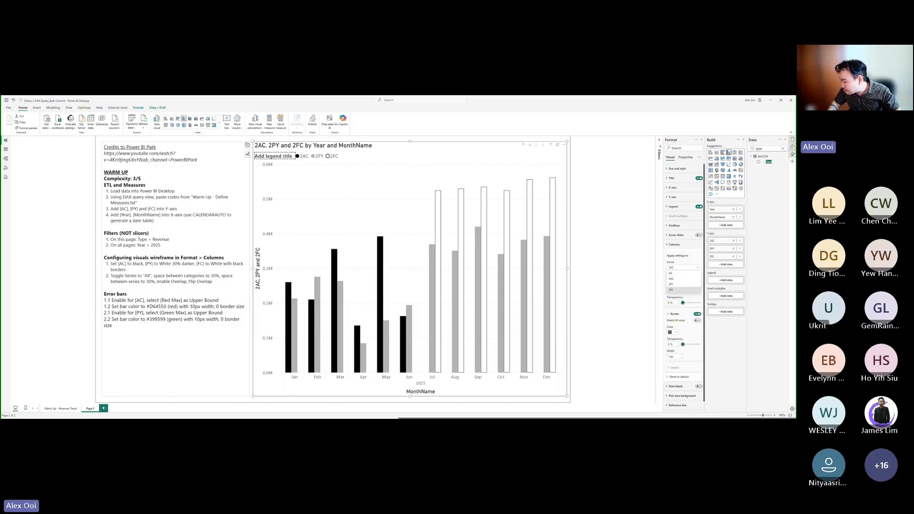
left_click(680, 273)
scroll(683, 276, "down", 1)
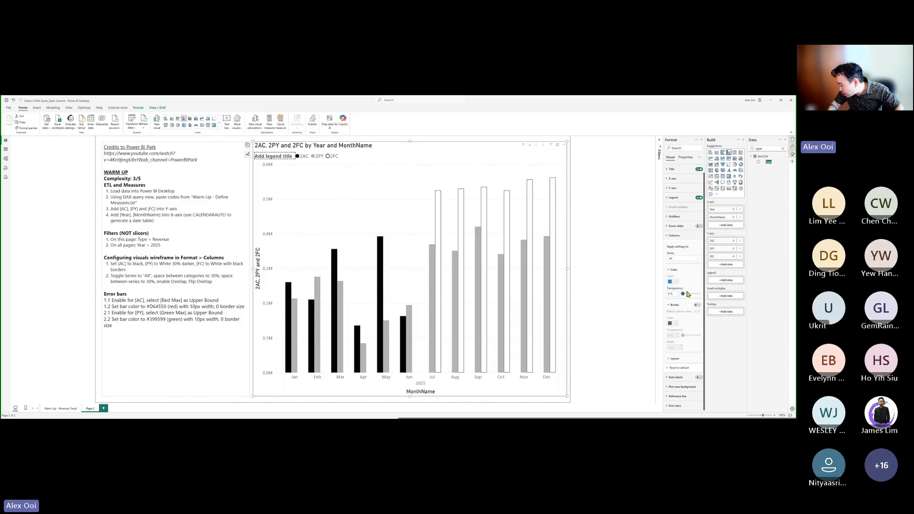
left_click(677, 360)
scroll(683, 353, "down", 3)
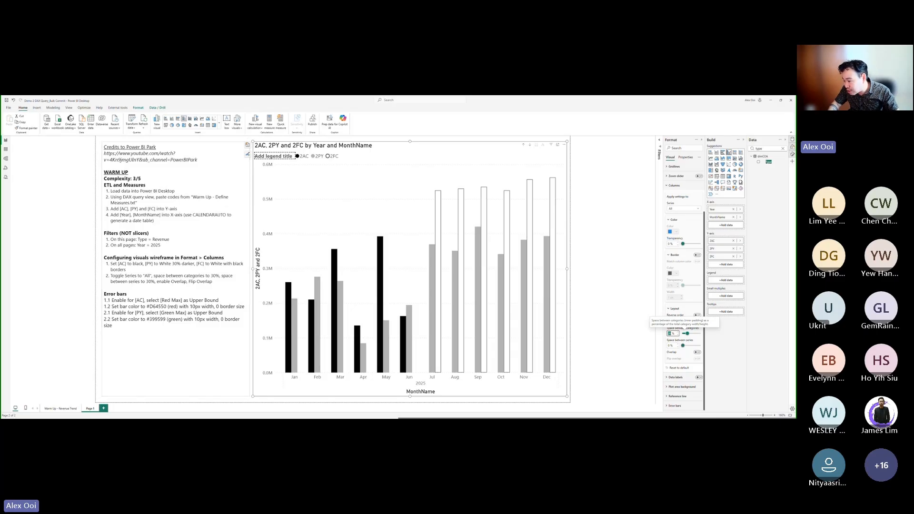
type("30")
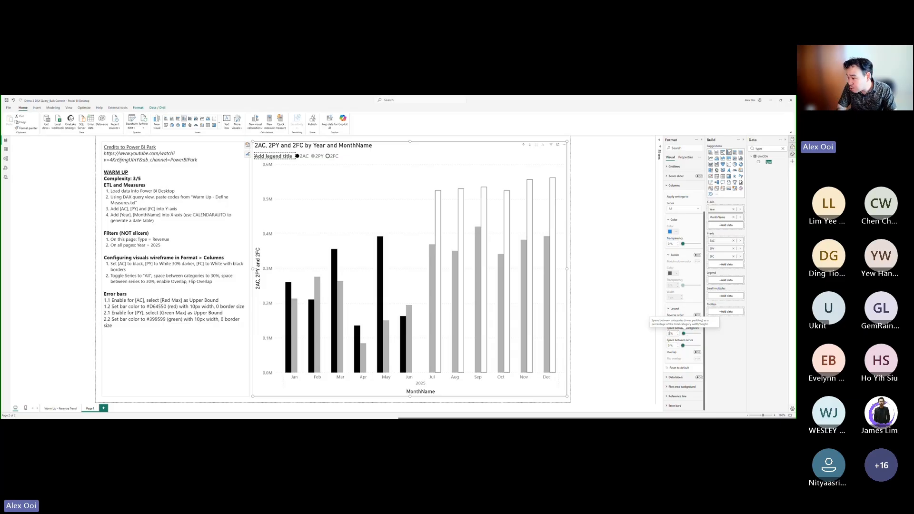
key("Return")
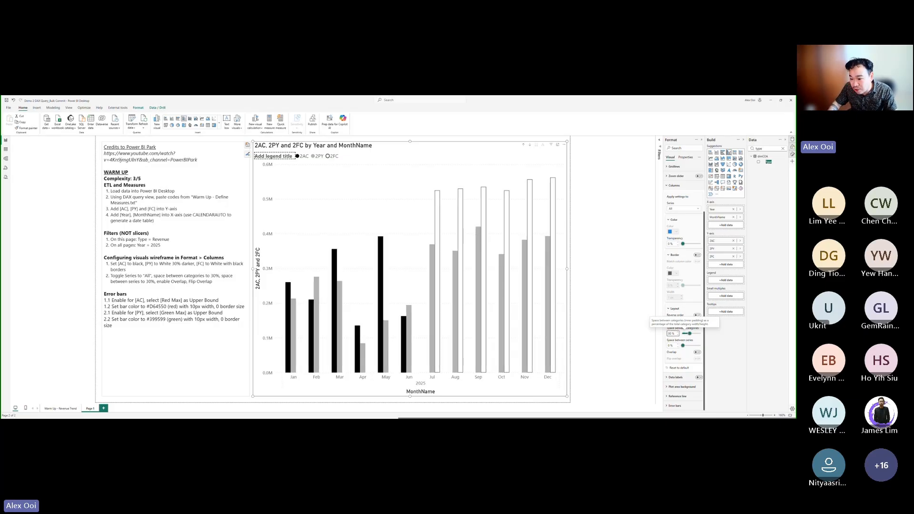
Try 20% and 40% as the space between categories, and return it to 30%.
key("BackSpace")
key("BackSpace")
type("20")
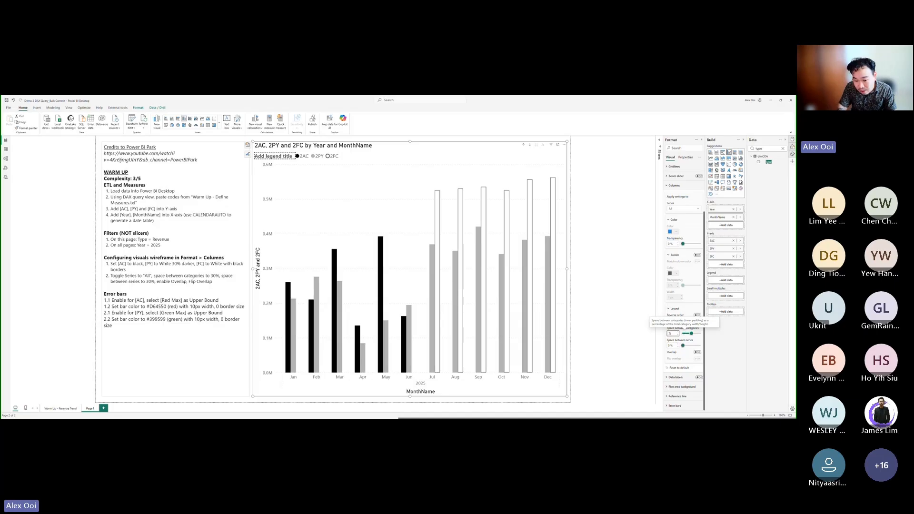
key("BackSpace")
key("BackSpace")
type("40")
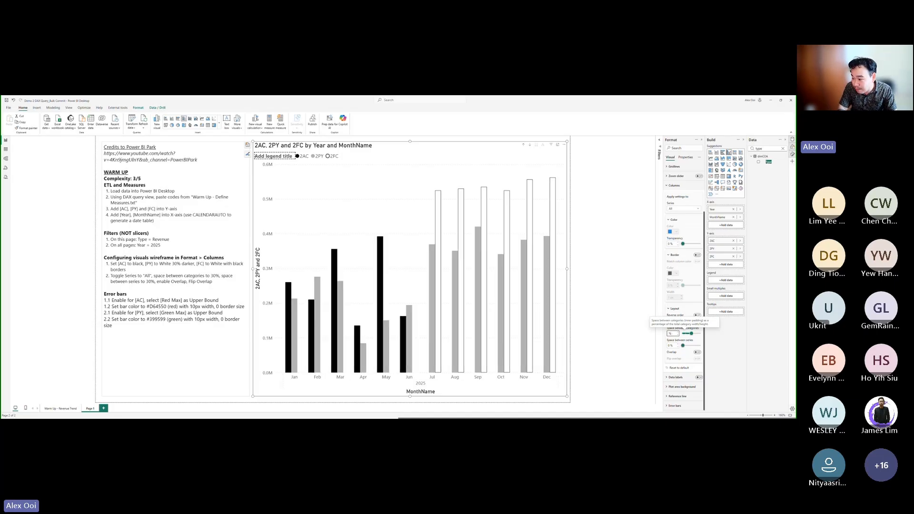
key("BackSpace")
key("BackSpace")
type("30")
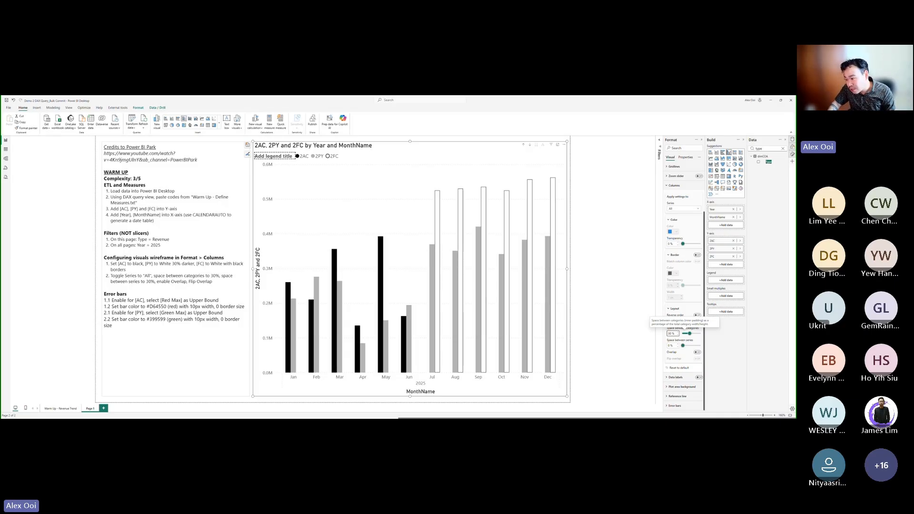
Set the space between series to 30% and turn on Overlap and Flip overlap for the columns.
double_click(669, 346)
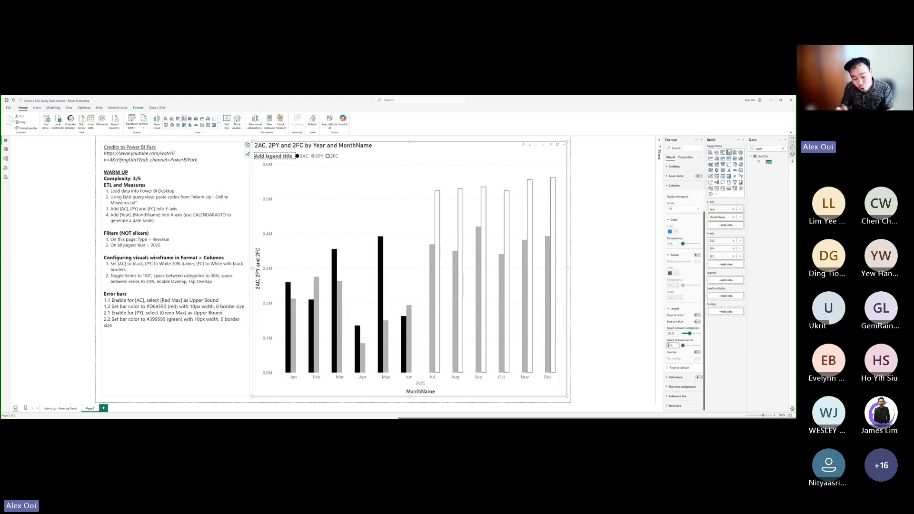
type("30")
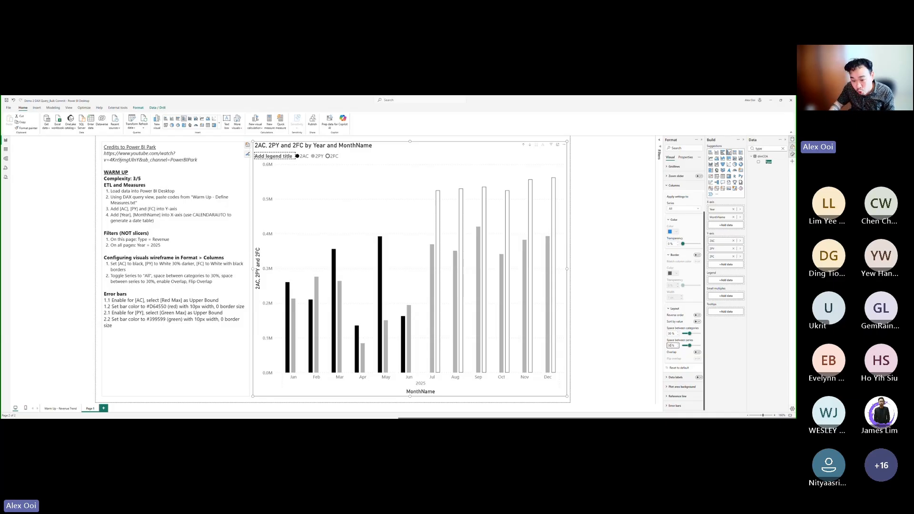
left_click(697, 352)
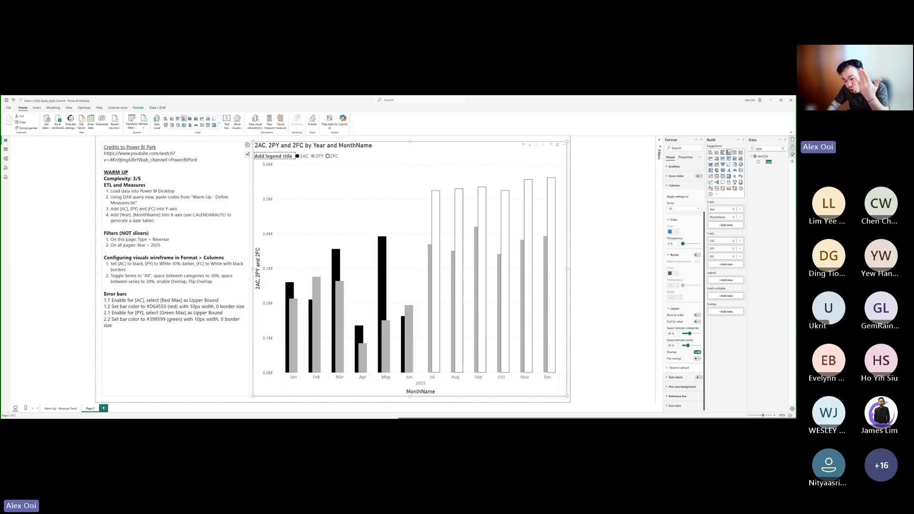
left_click(696, 359)
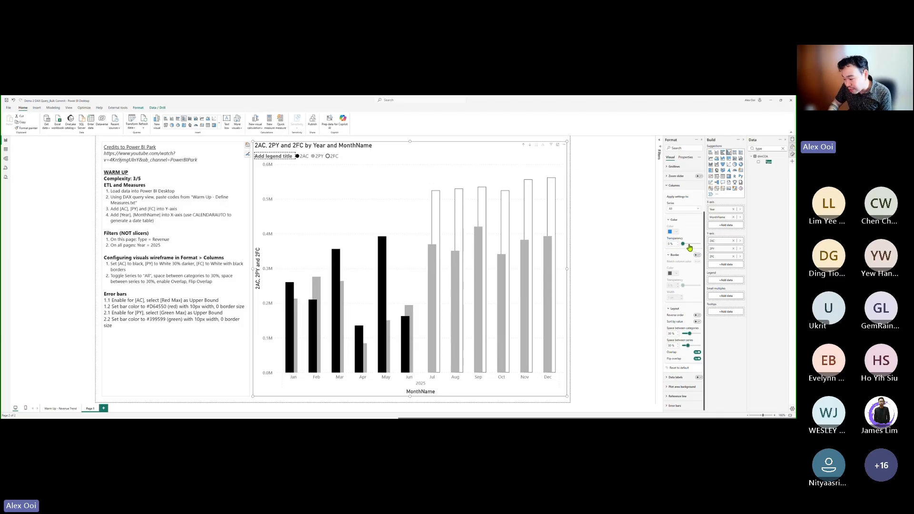
Add 2Red Max as the upper bound of the 2AC series' error bars and enable them.
left_click(678, 408)
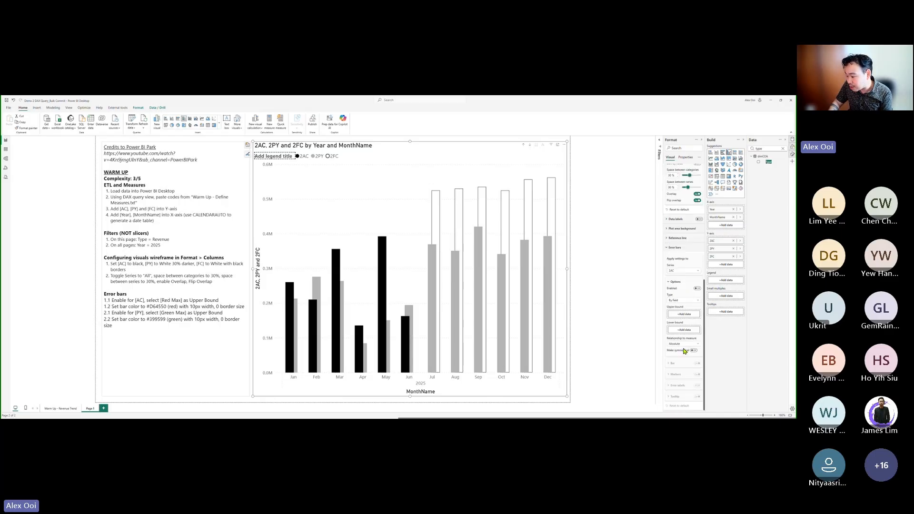
left_click(686, 315)
type("r")
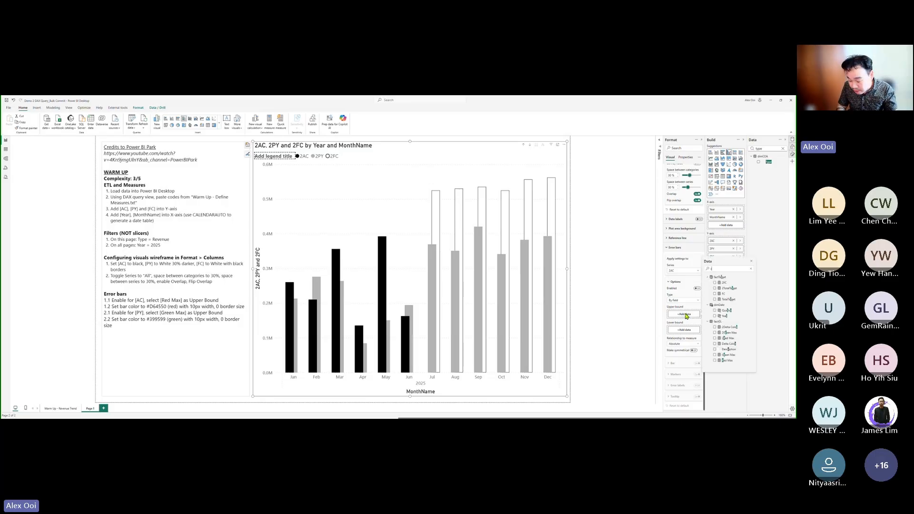
type("ed")
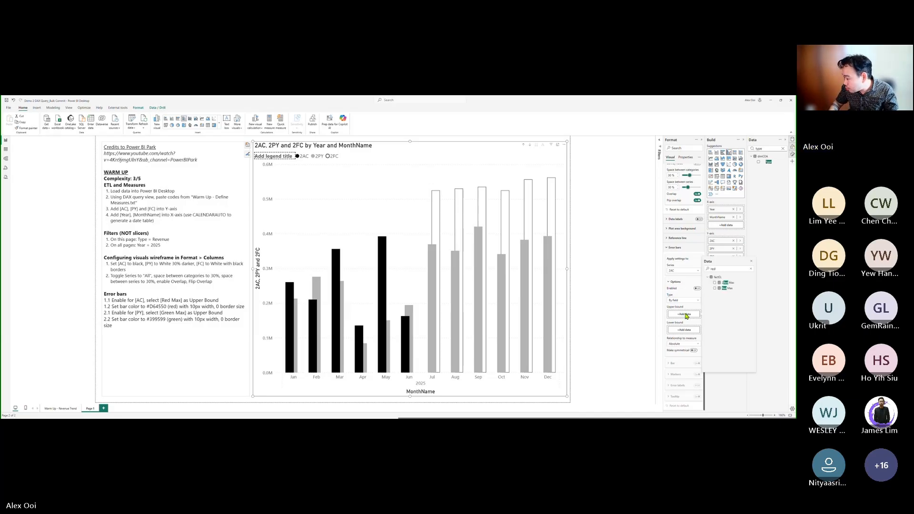
left_click(714, 283)
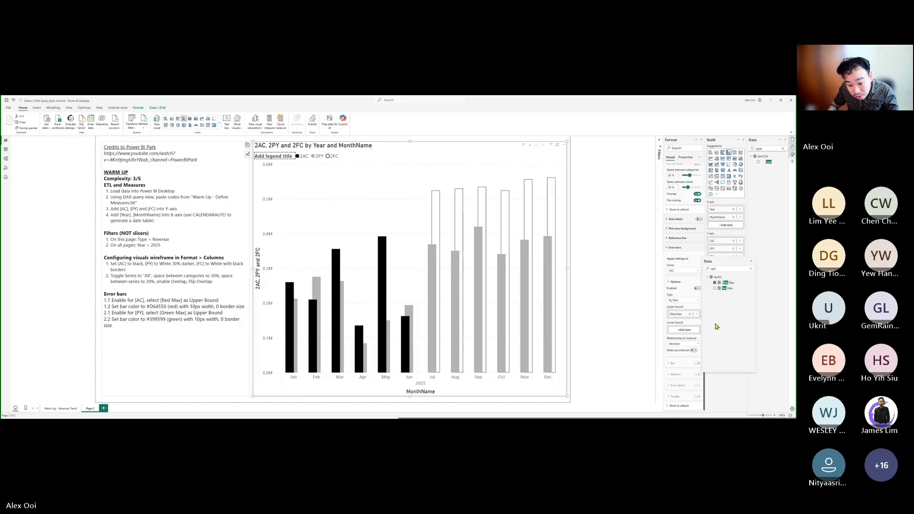
left_click(689, 337)
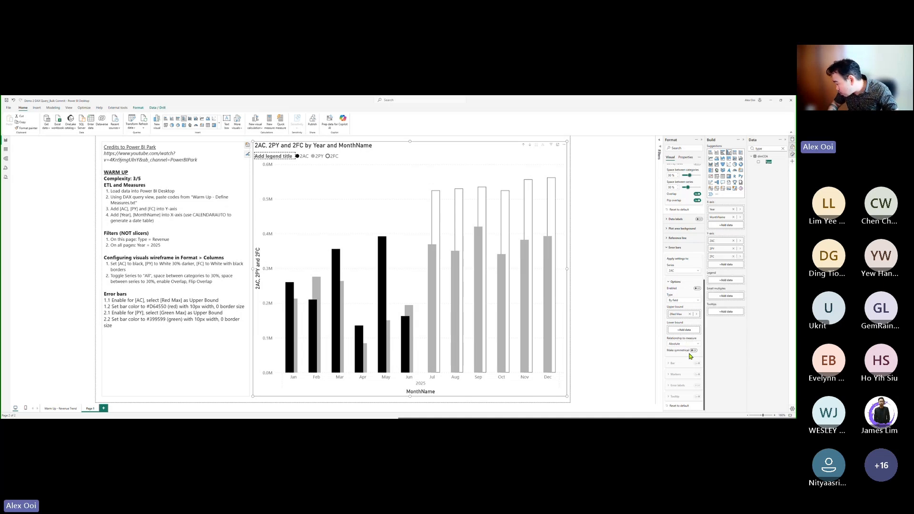
left_click(697, 290)
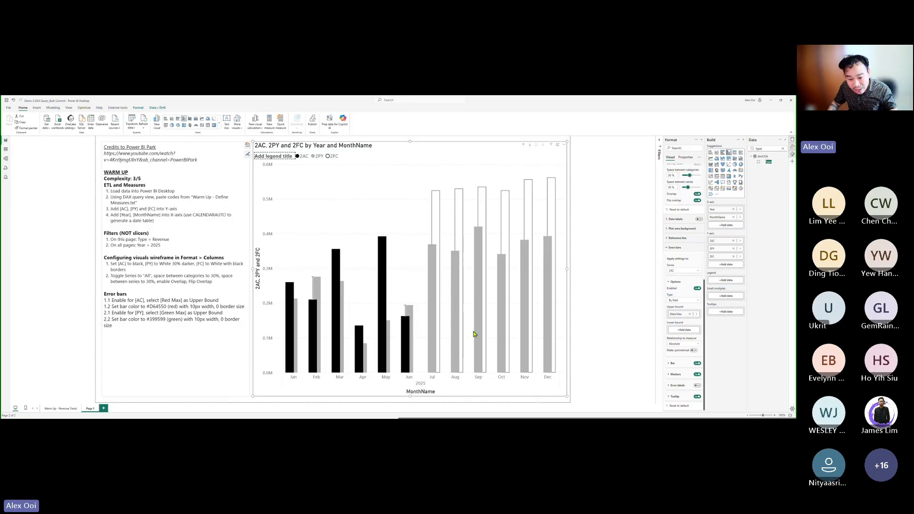
Format the 2AC error bars with the color #D64550 copied from the instructions, a width of 10 and a border size of 0 px.
double_click(158, 306)
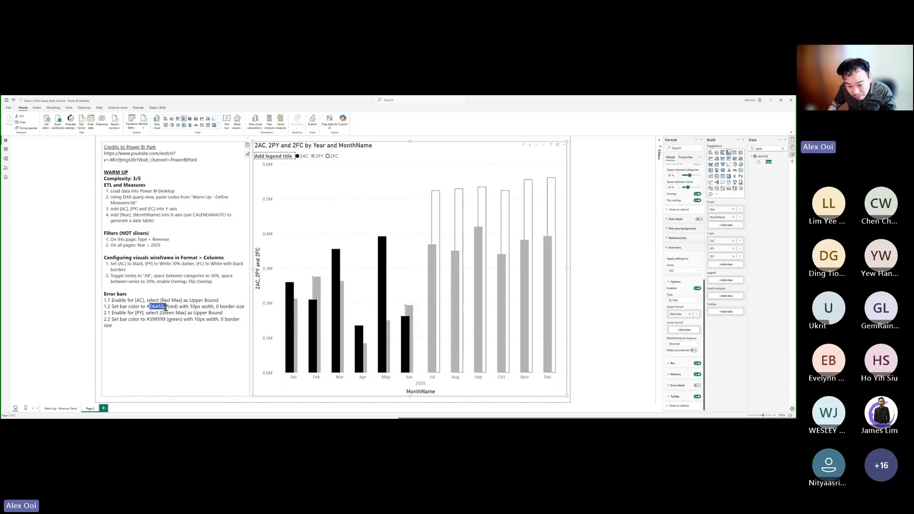
left_click(422, 149)
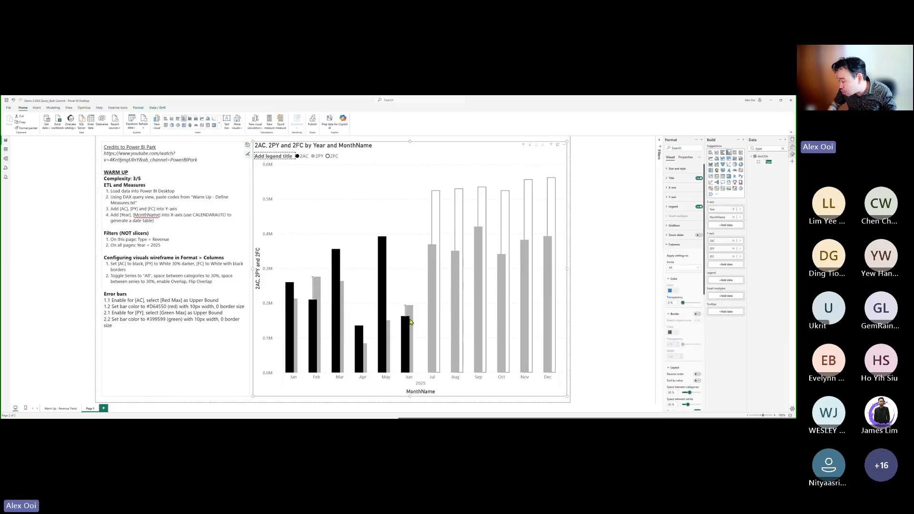
scroll(696, 311, "down", 5)
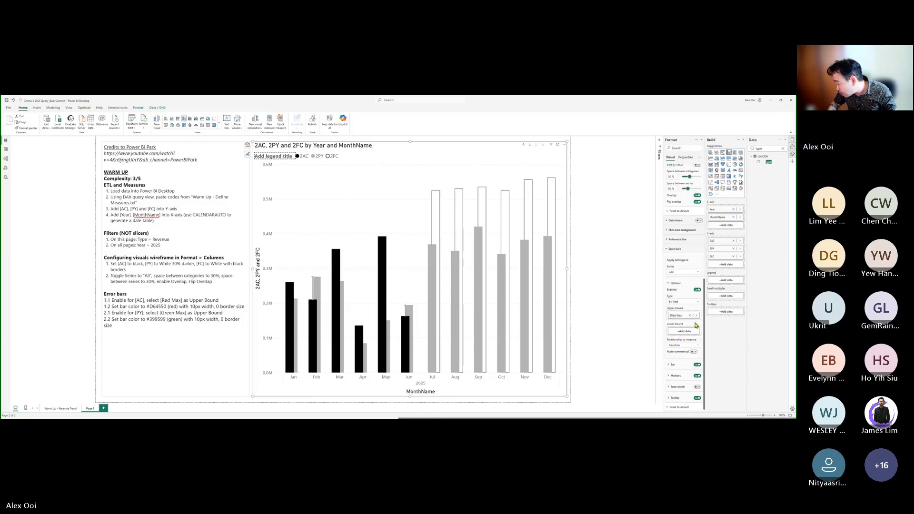
left_click(683, 365)
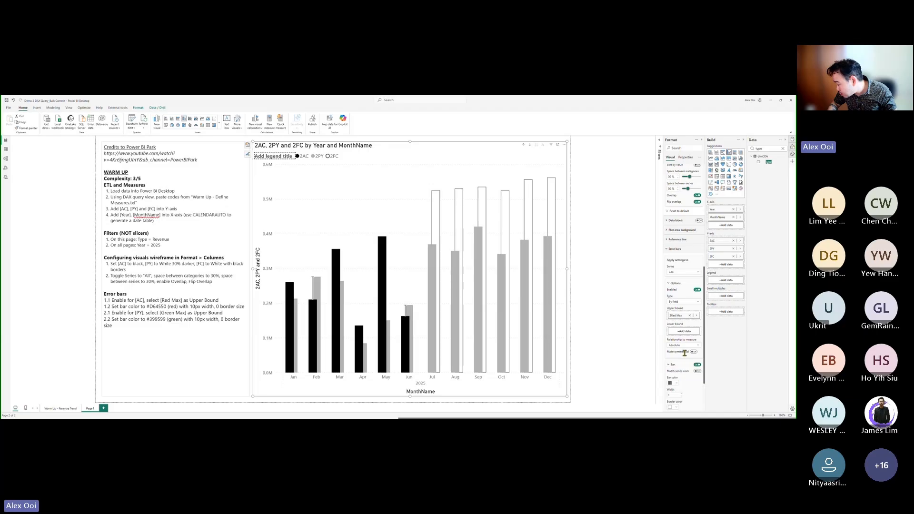
scroll(680, 352, "down", 2)
left_click(675, 329)
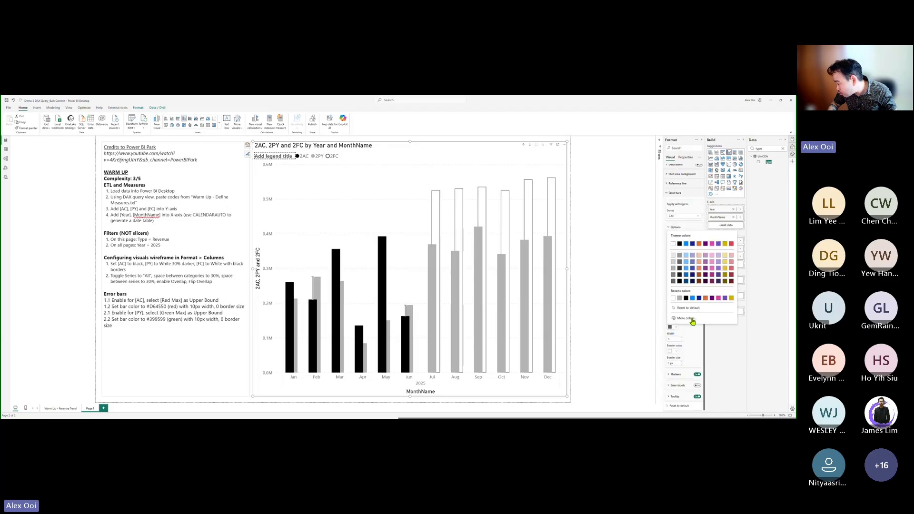
left_click(693, 321)
type("#D64550")
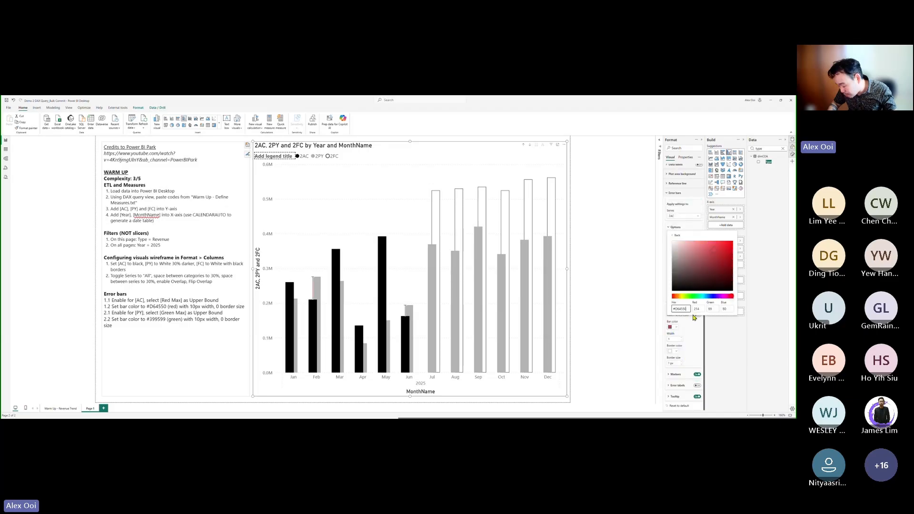
left_click(695, 323)
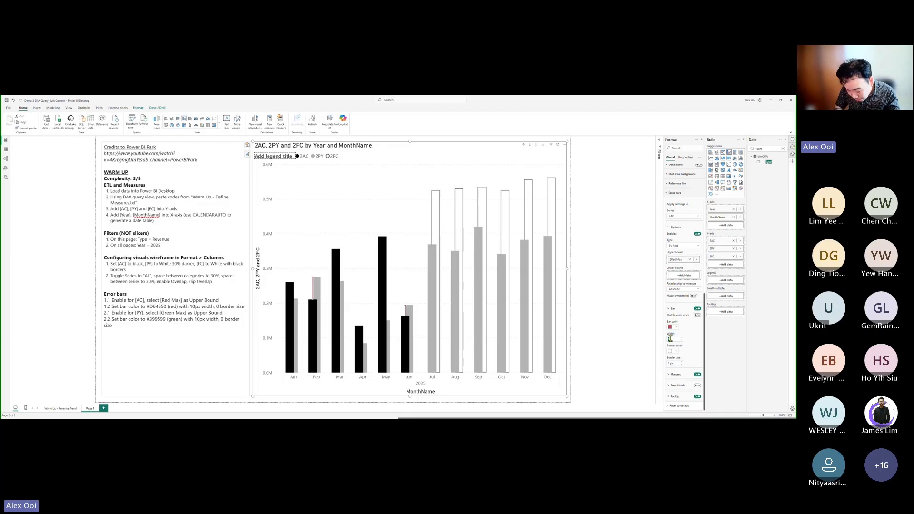
type("10")
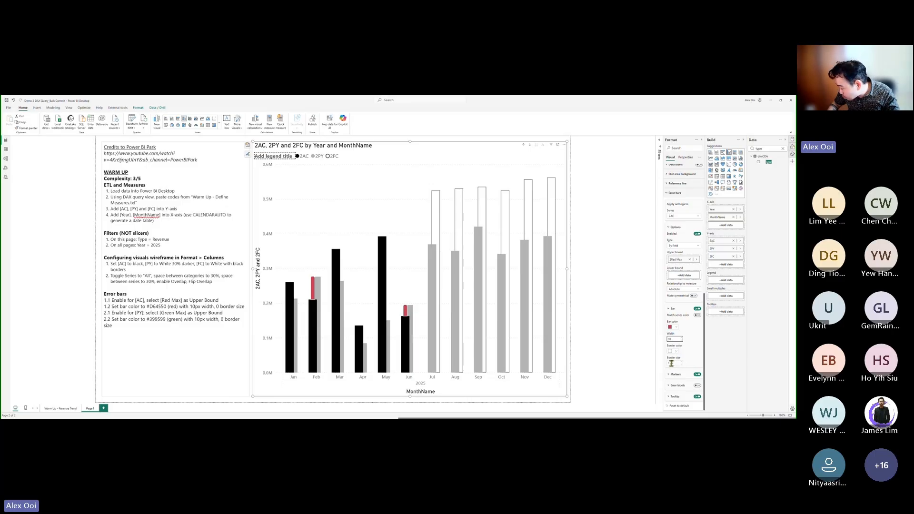
left_click(678, 363)
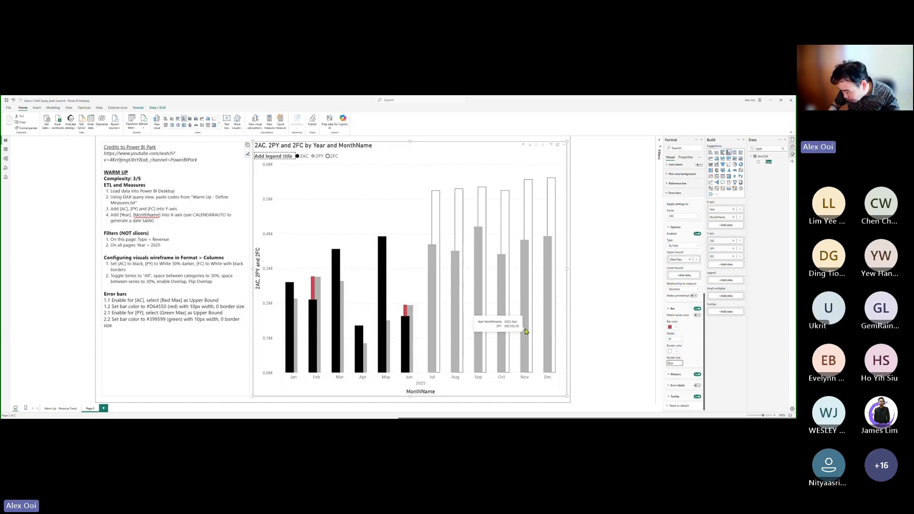
Copy the green color code 399599 from the instructions and enable error bars for the 2PY series.
left_click(685, 216)
left_click(682, 229)
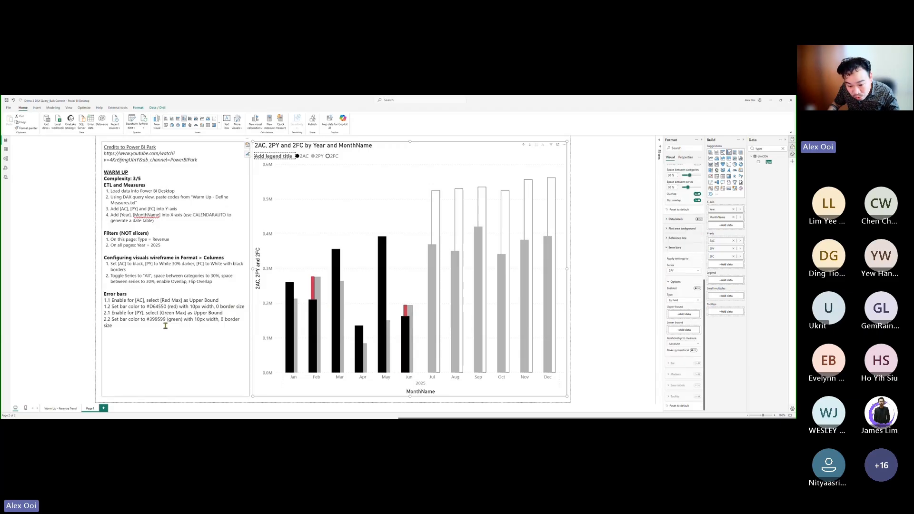
left_click_drag(166, 319, 152, 320)
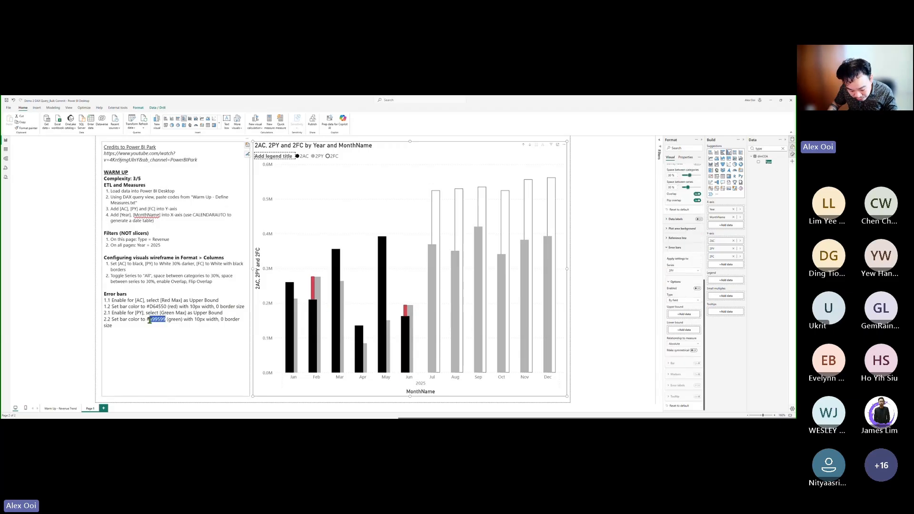
left_click(442, 150)
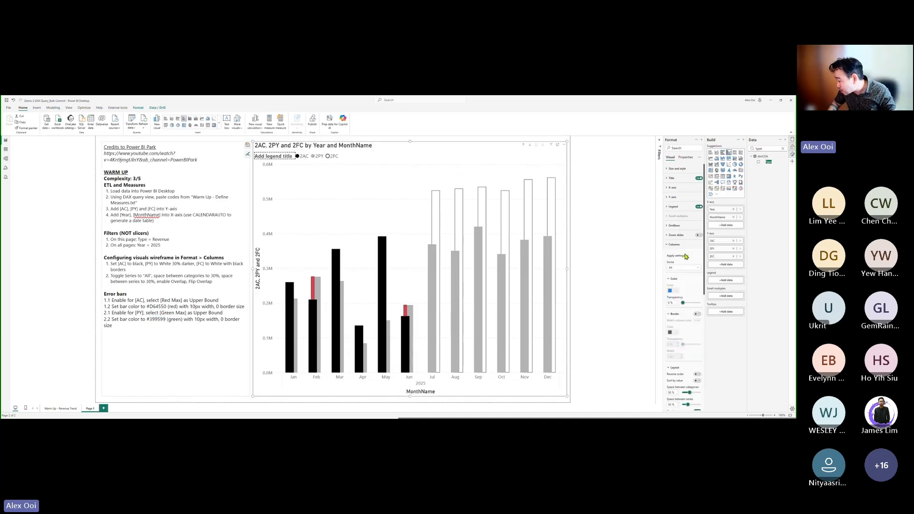
scroll(687, 259, "down", 5)
scroll(686, 259, "down", 5)
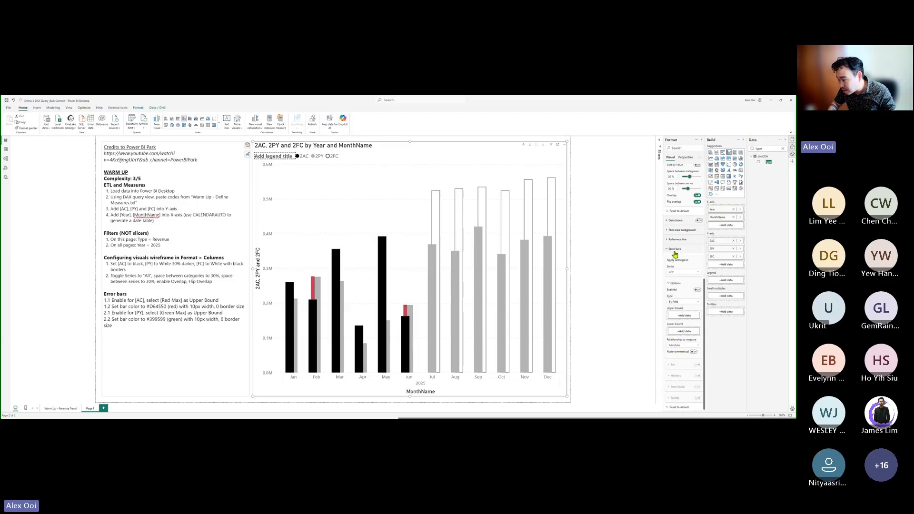
left_click(676, 283)
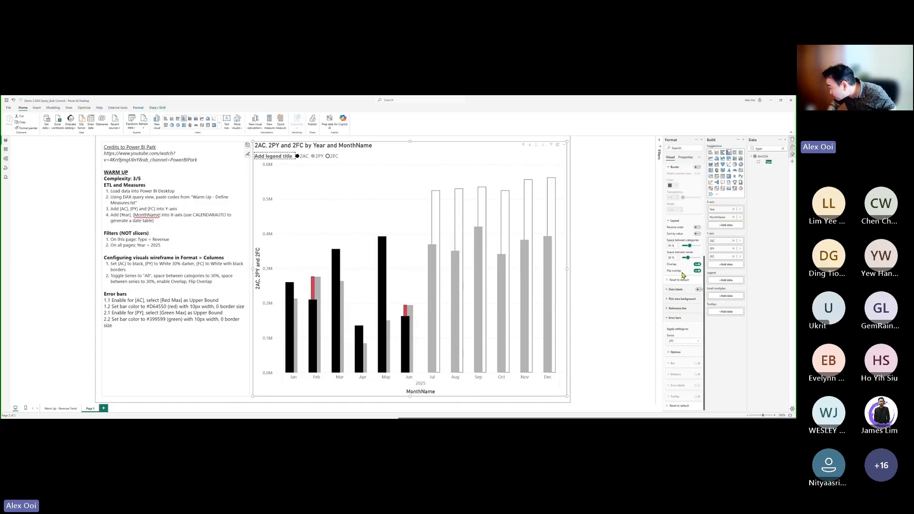
left_click(676, 317)
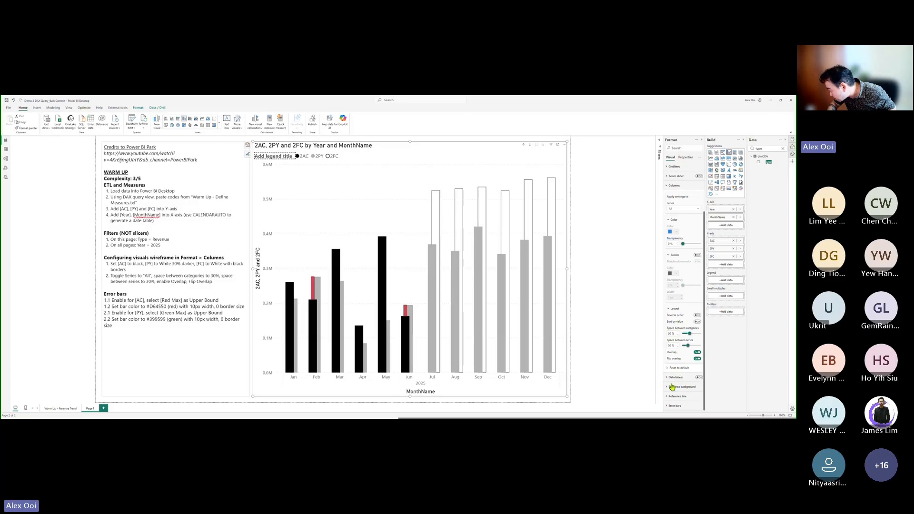
left_click(675, 406)
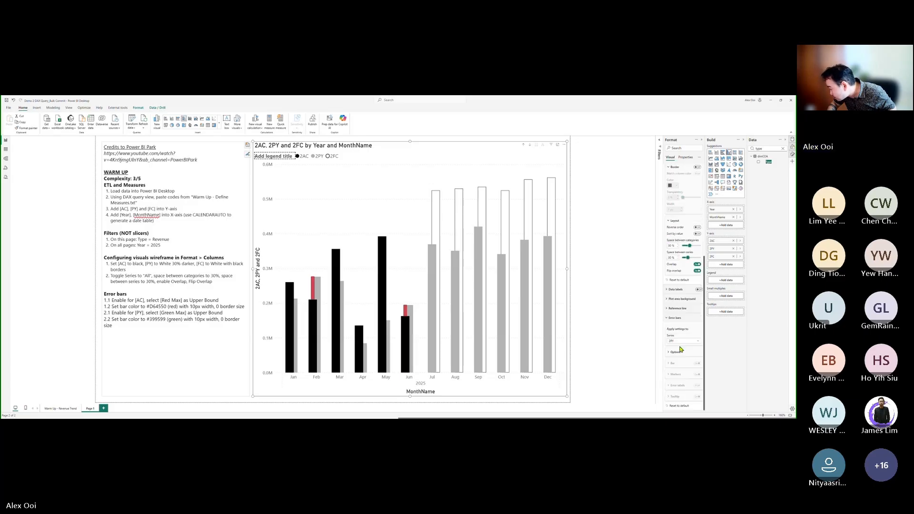
left_click(696, 359)
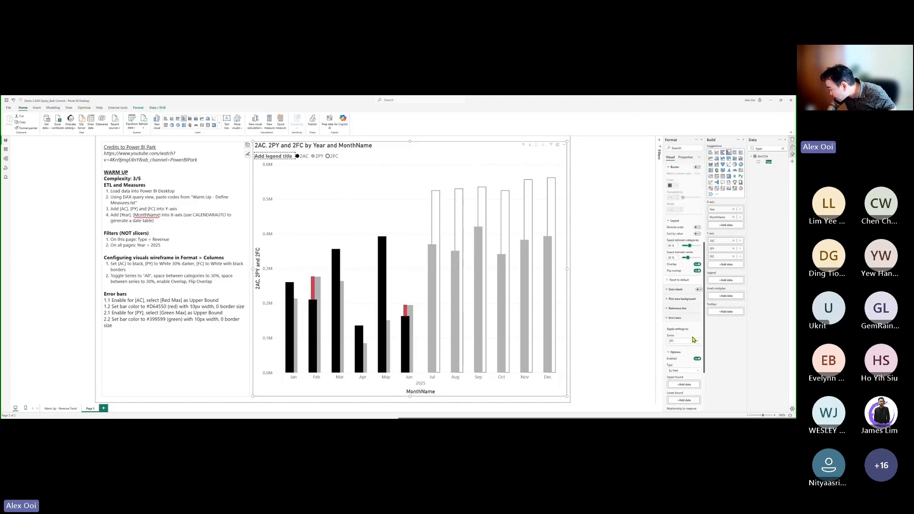
Search the fields for "green" and add 2Green Max as the upper bound of the 2PY series' error bars.
scroll(695, 362, "down", 3)
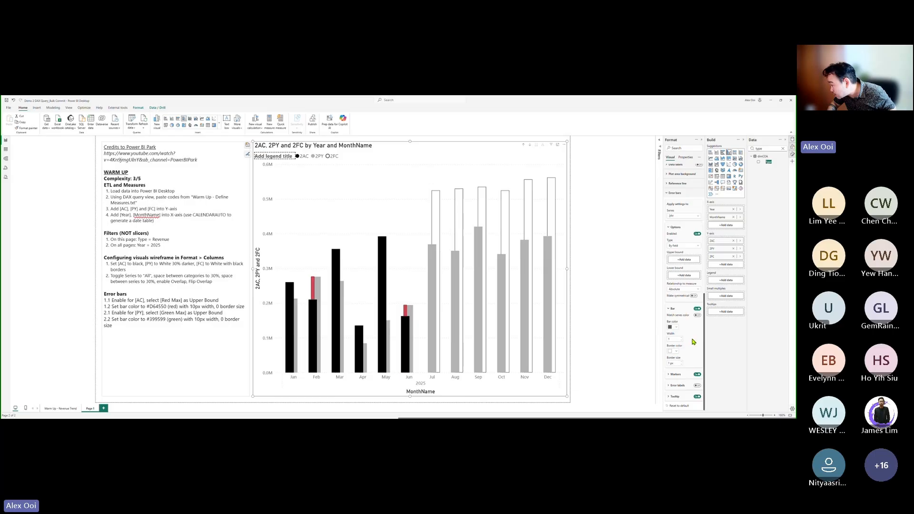
left_click(686, 263)
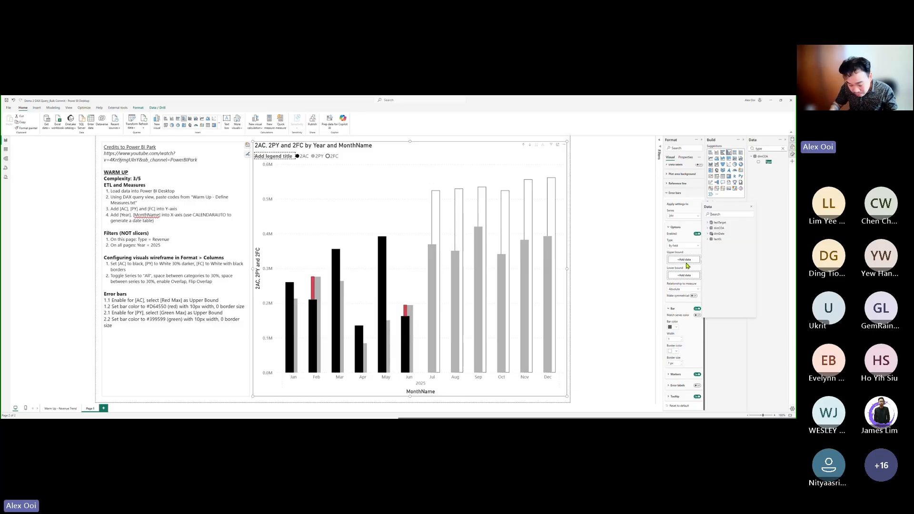
type("green")
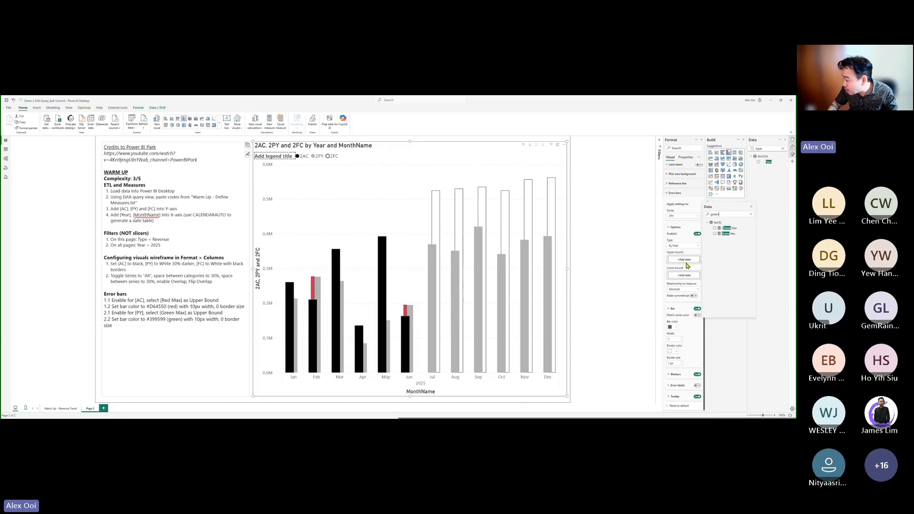
left_click(714, 229)
left_click(723, 342)
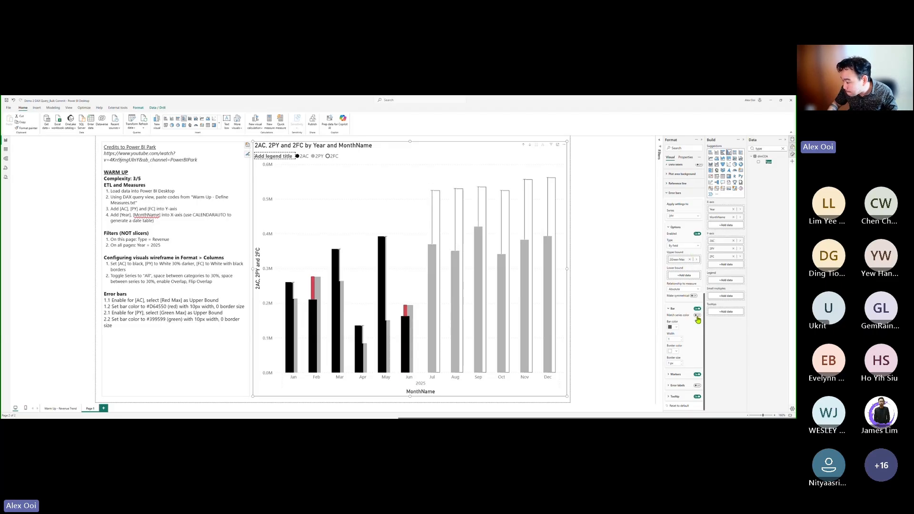
Format the 2PY error bars with the color #399599, a width of 10 and a border size of 0 px.
left_click(673, 328)
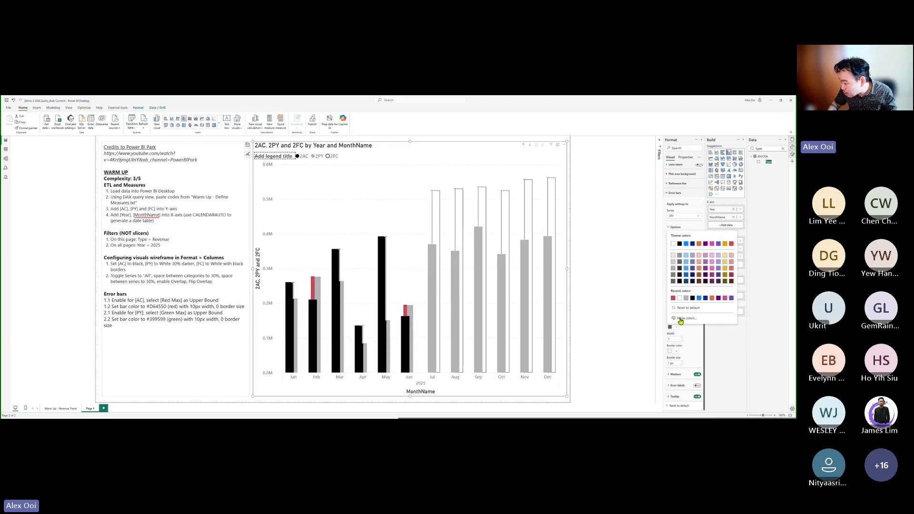
left_click(683, 321)
type("#399599")
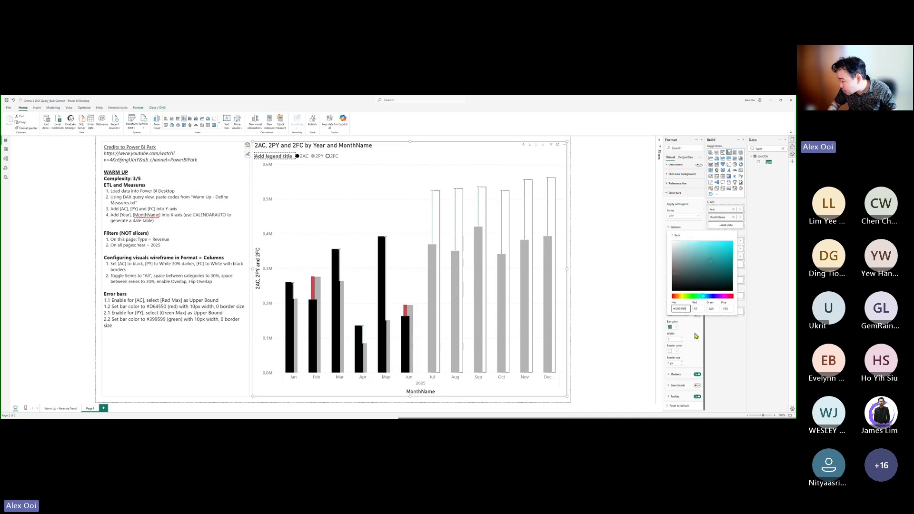
left_click(695, 337)
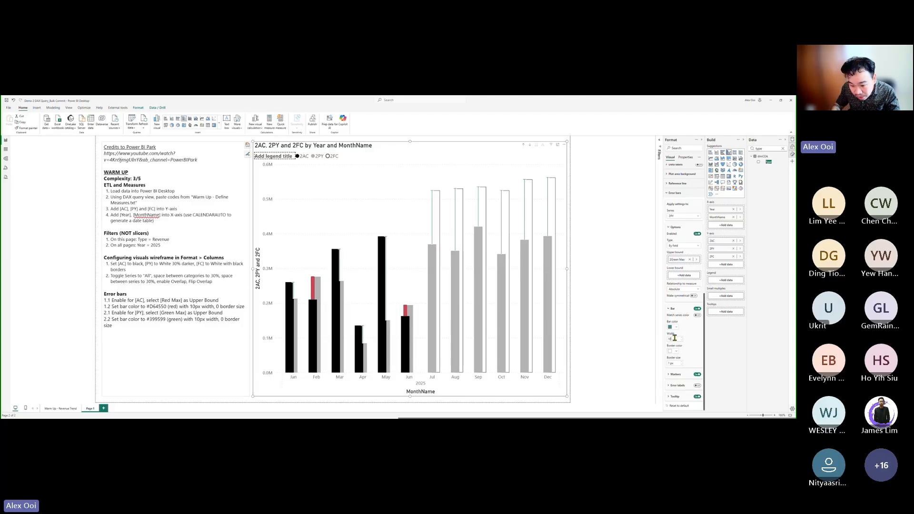
left_click(673, 363)
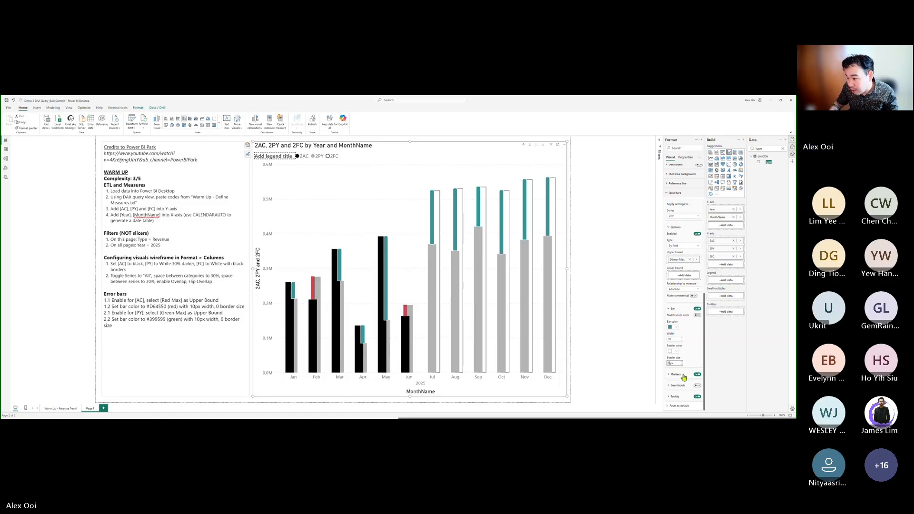
left_click(593, 334)
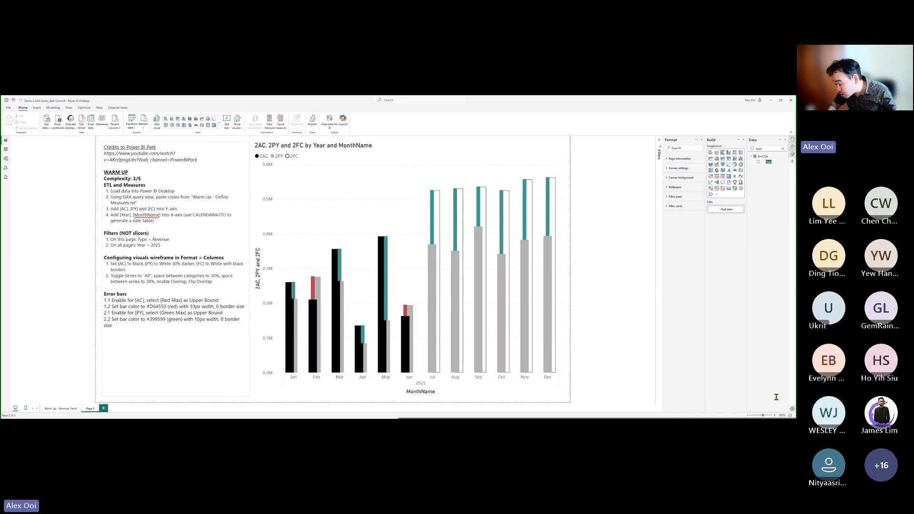
Switch to the PowerPoint deck and present its Calculation Groups slide as a slide show.
left_click(349, 395)
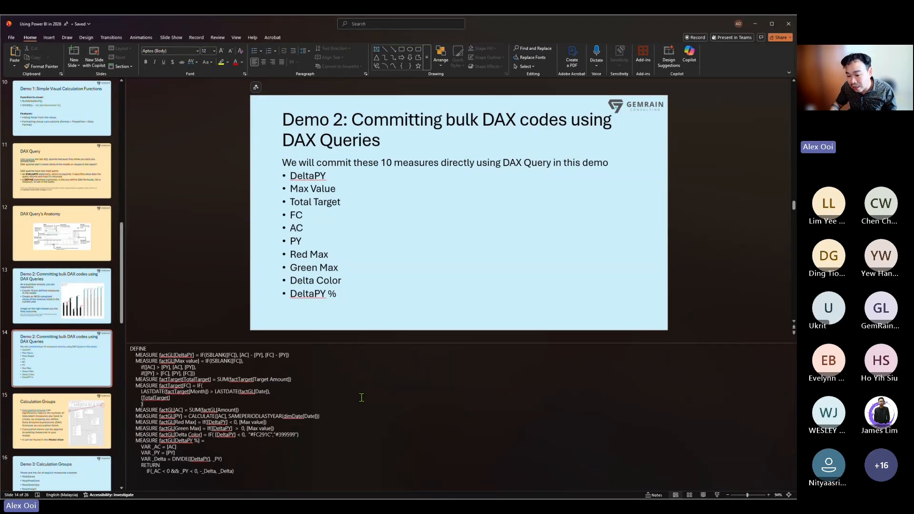
scroll(65, 316, "down", 5)
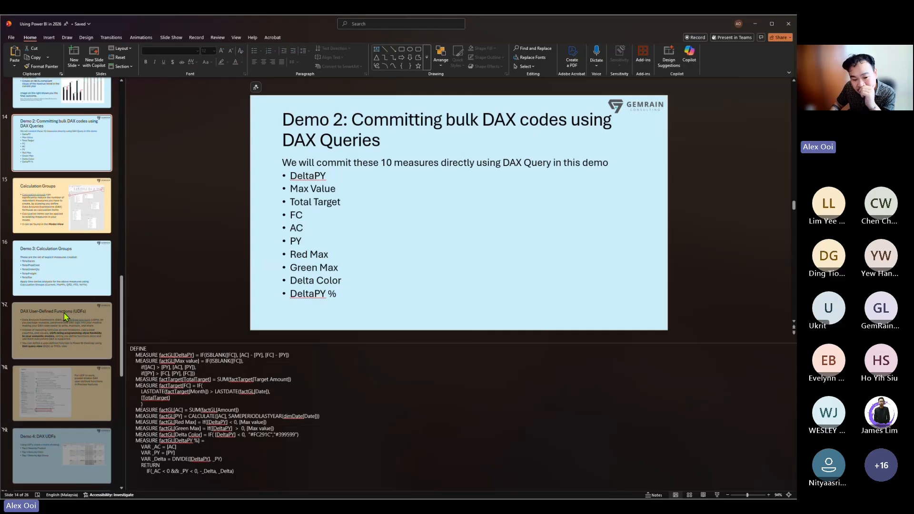
left_click(60, 212)
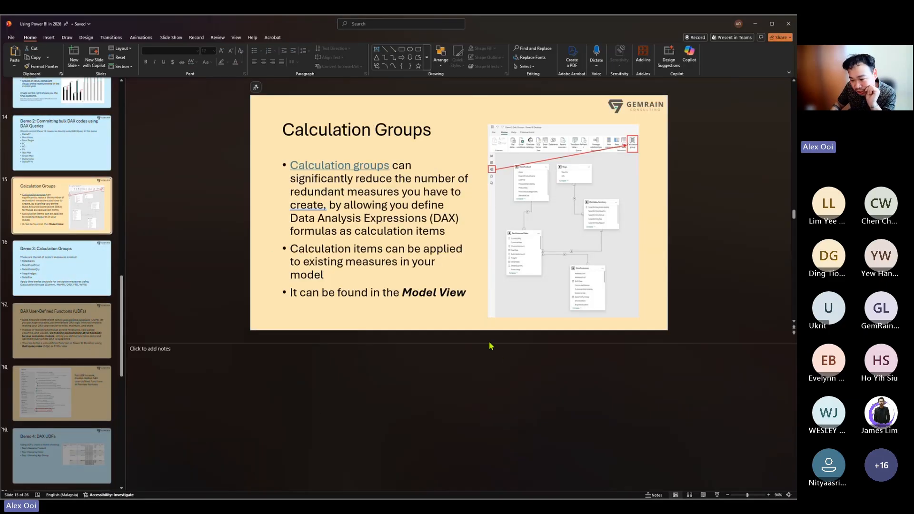
left_click_drag(489, 341, 491, 464)
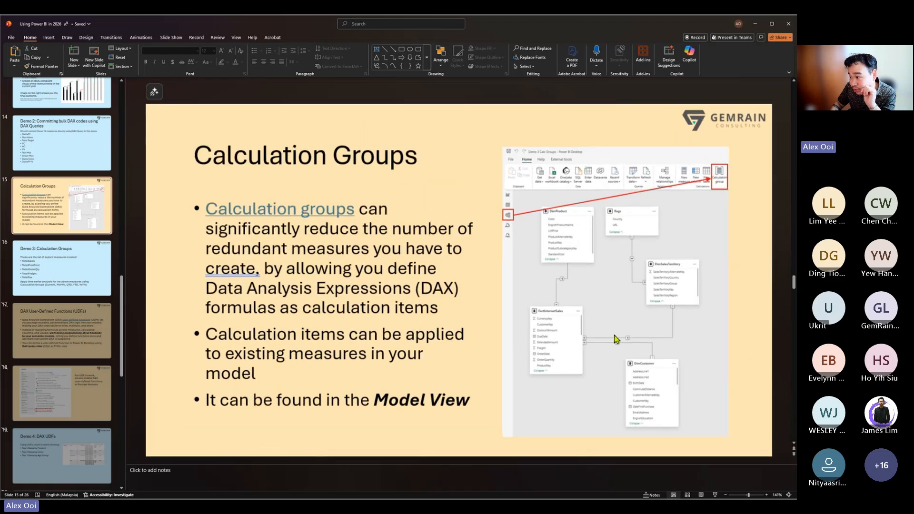
left_click(772, 24)
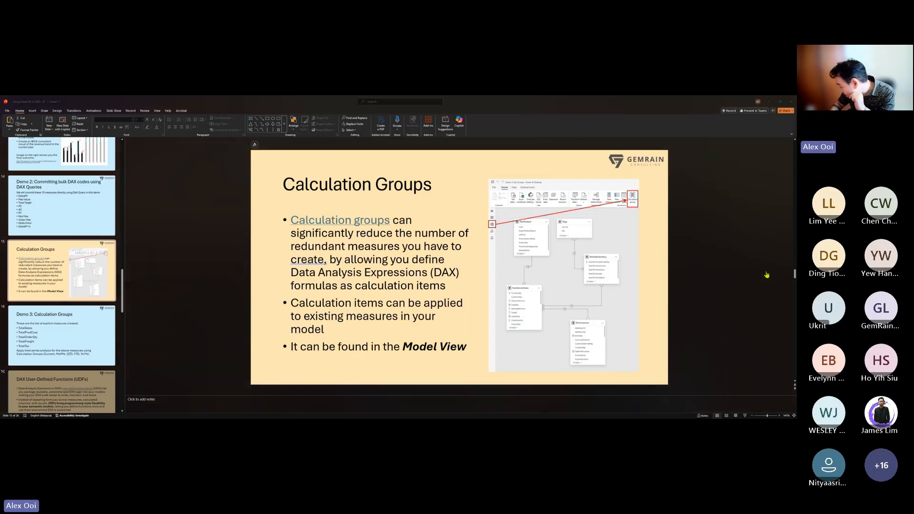
left_click(744, 416)
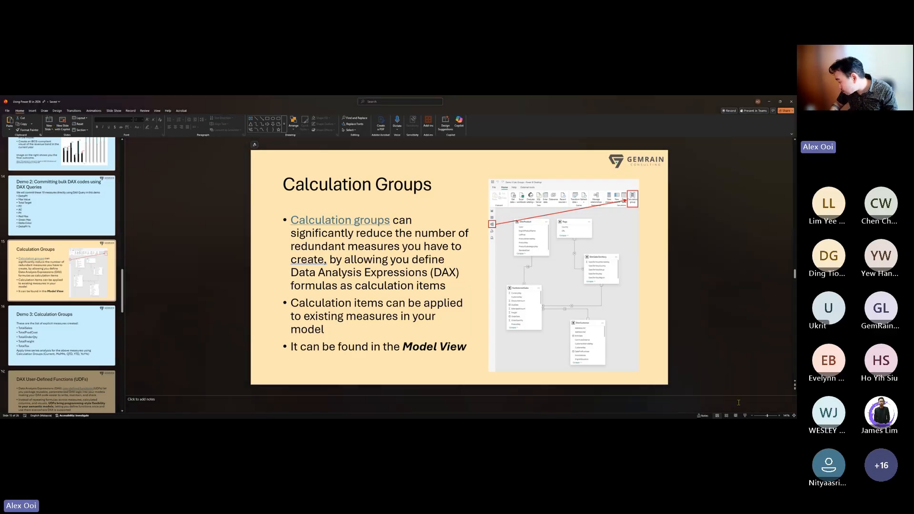
left_click(746, 416)
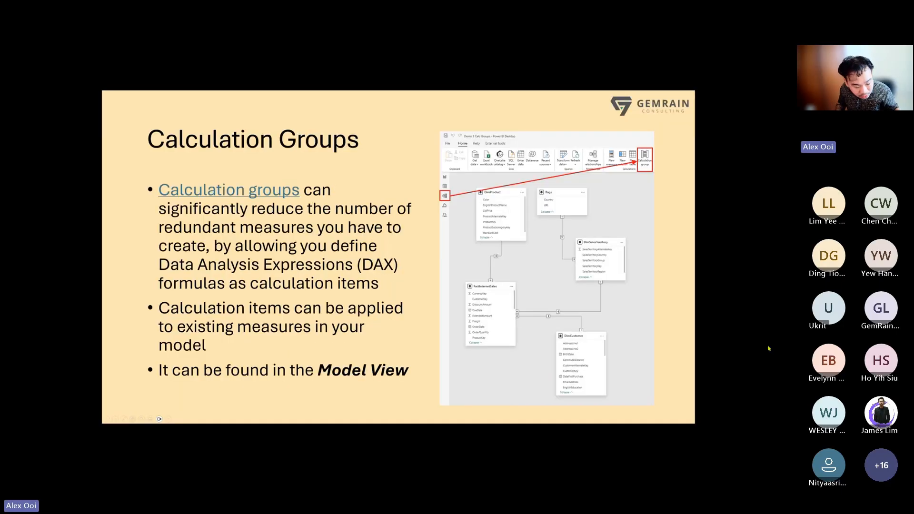
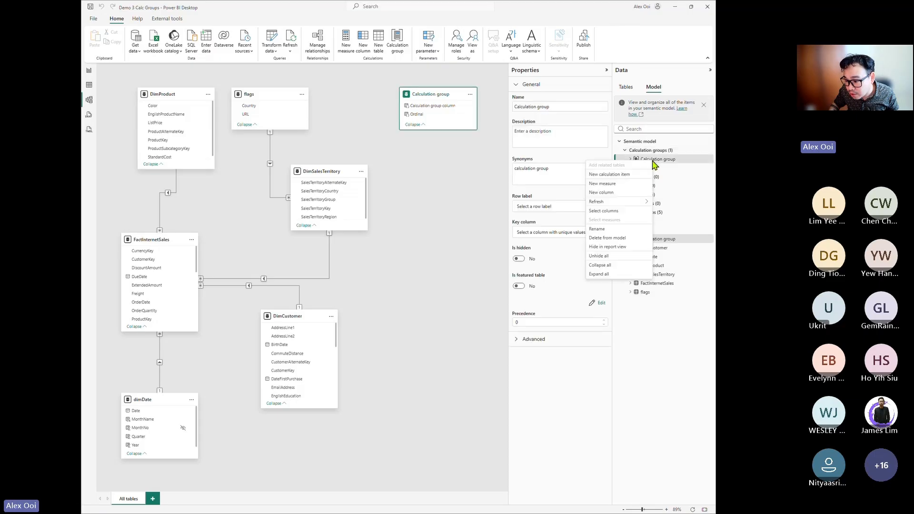
Delete the existing calculation group from the model and remove its broken field from the matrix's columns in the report.
left_click(622, 248)
left_click(441, 278)
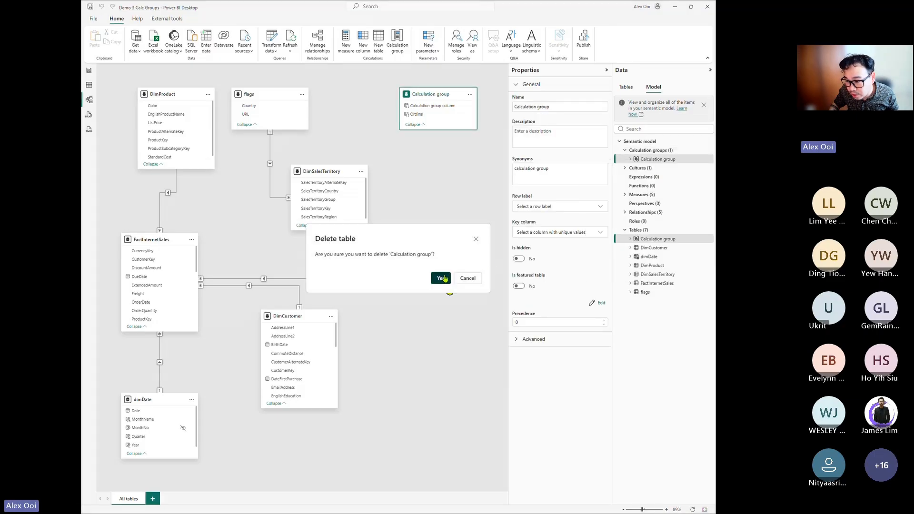
left_click(89, 70)
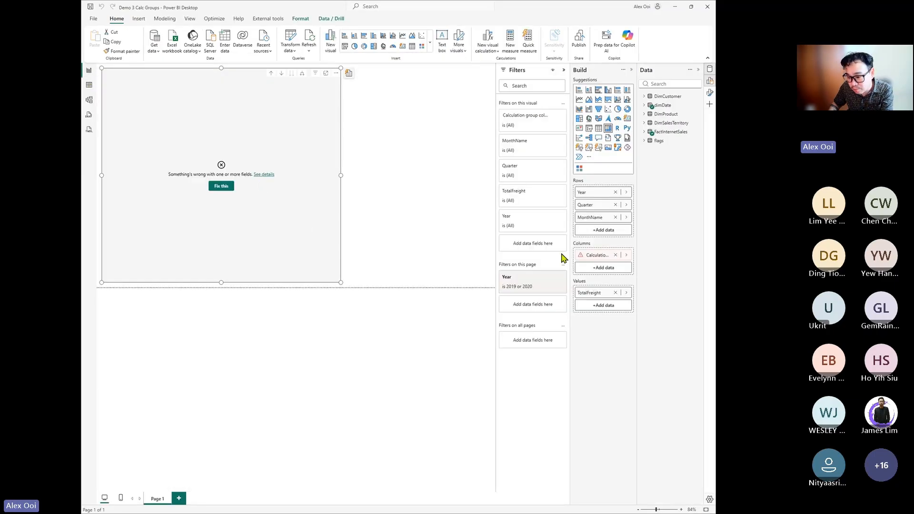
left_click(615, 254)
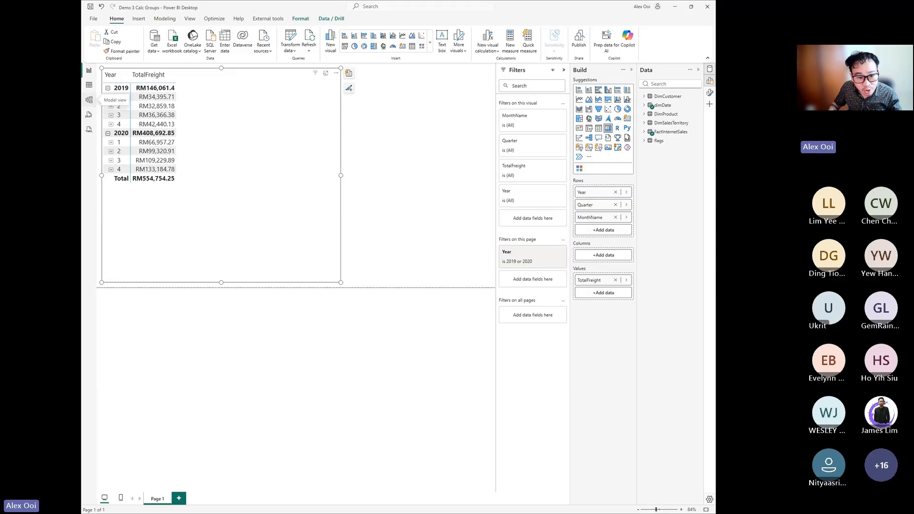
Create a new calculation group in the model view and add a second calculation item to it.
left_click(89, 99)
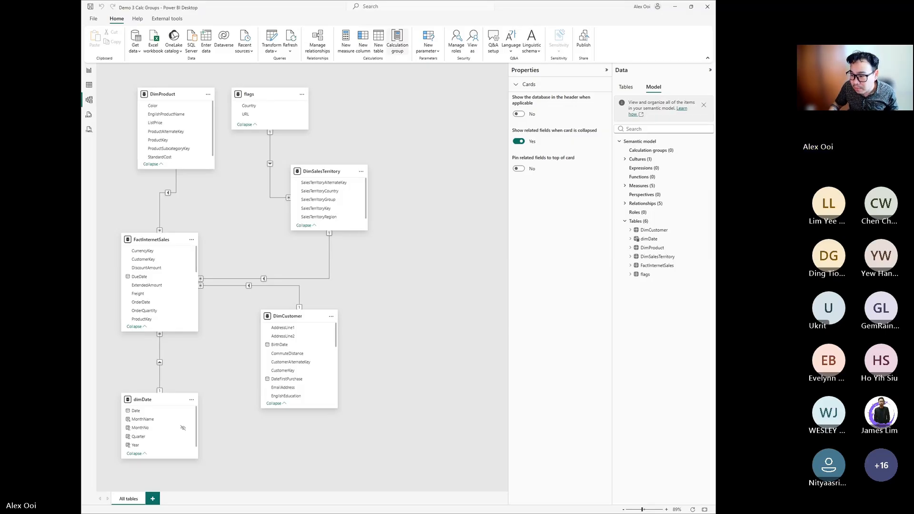
left_click(397, 41)
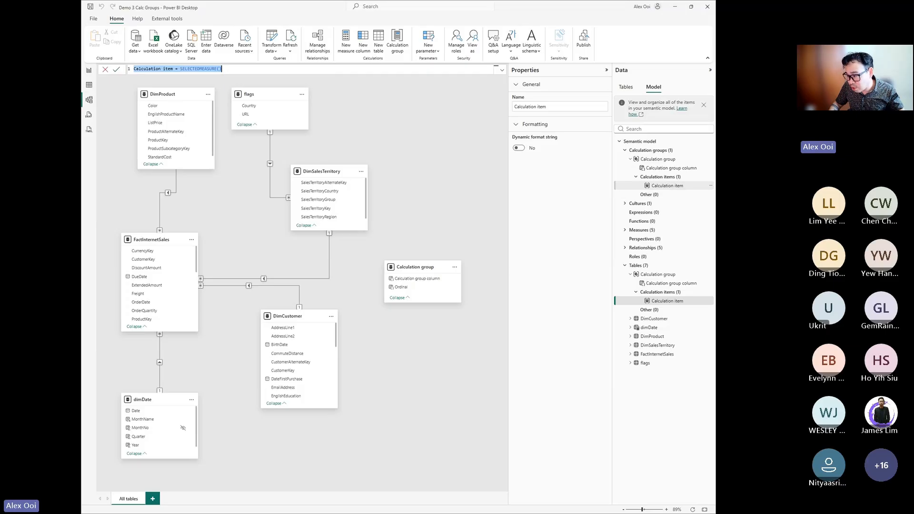
right_click(669, 188)
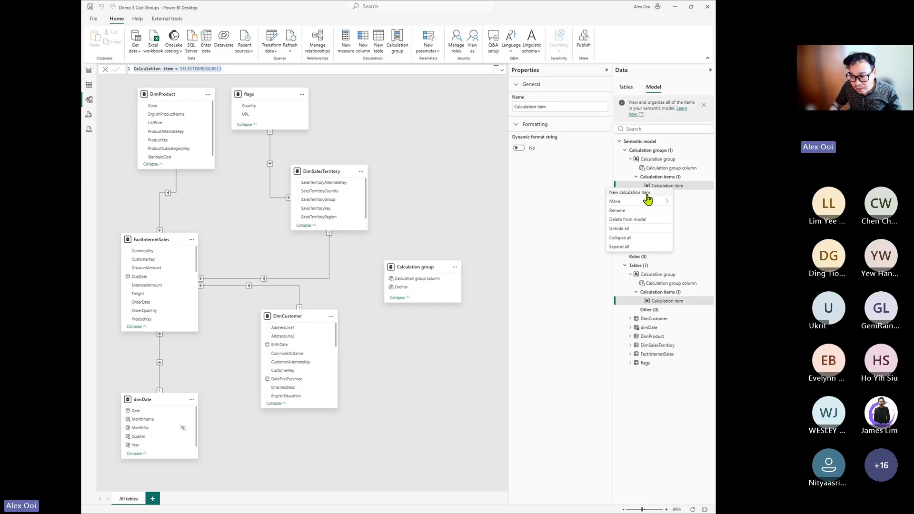
left_click(648, 195)
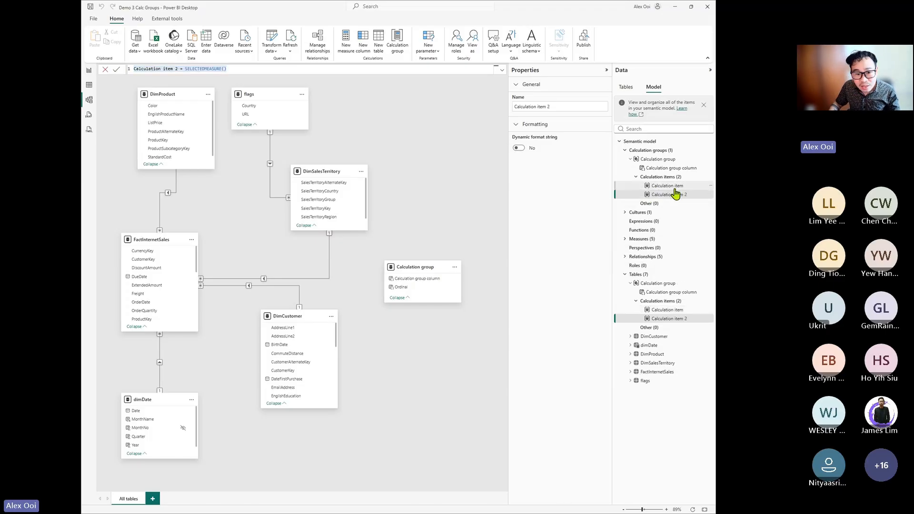
Rename the first calculation item as Current, keeping SELECTEDMEASURE() as its expression.
left_click(675, 187)
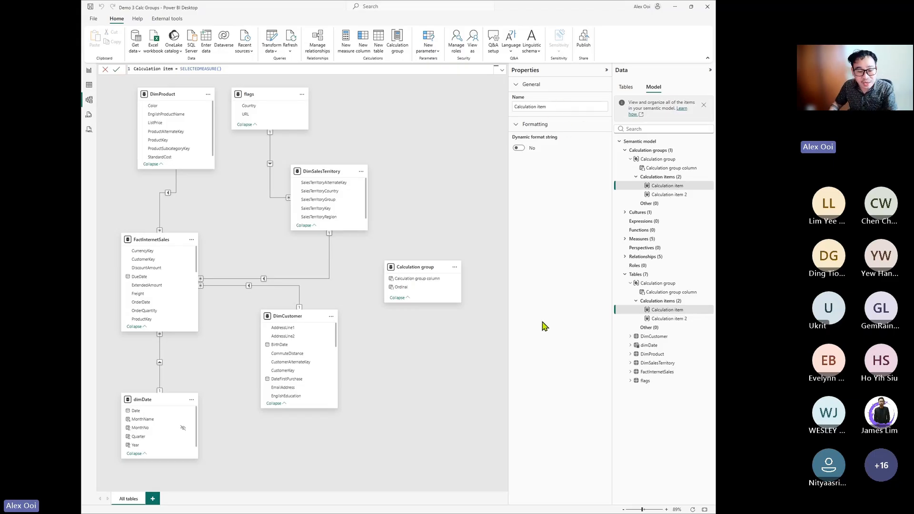
left_click(169, 68)
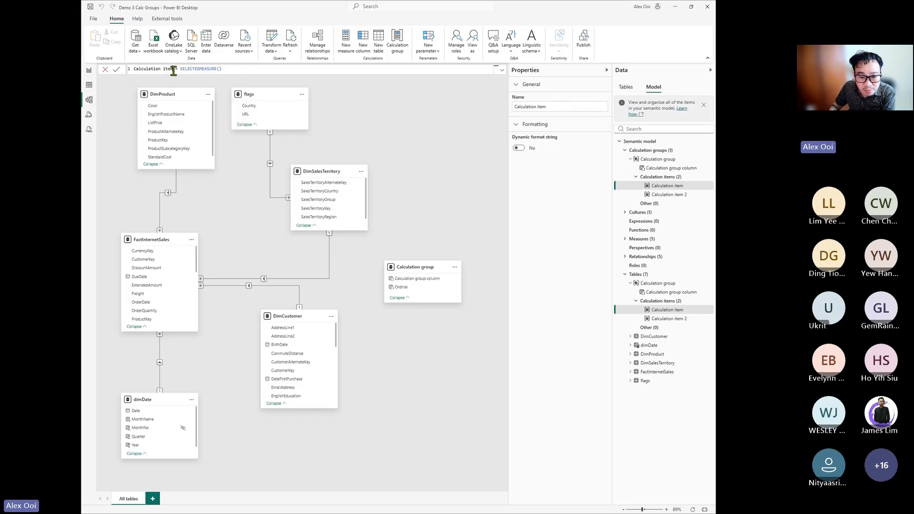
key("shift+Home")
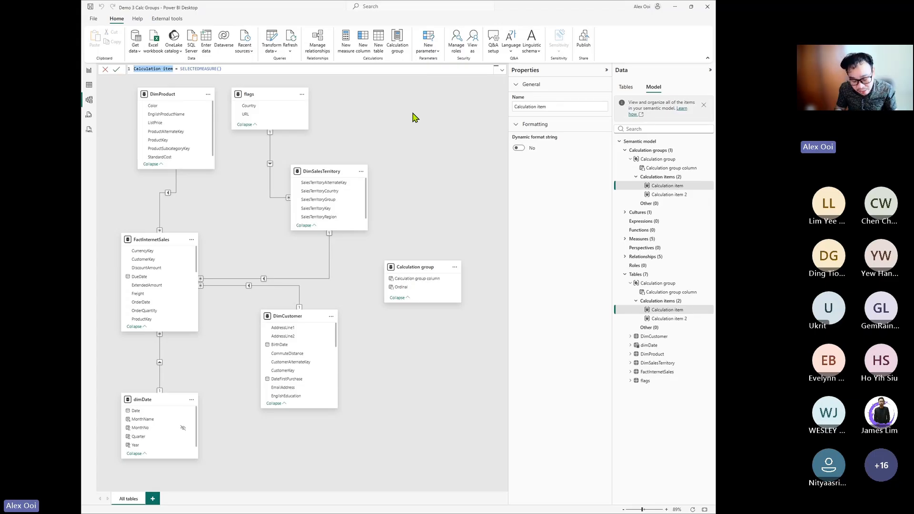
type("Current")
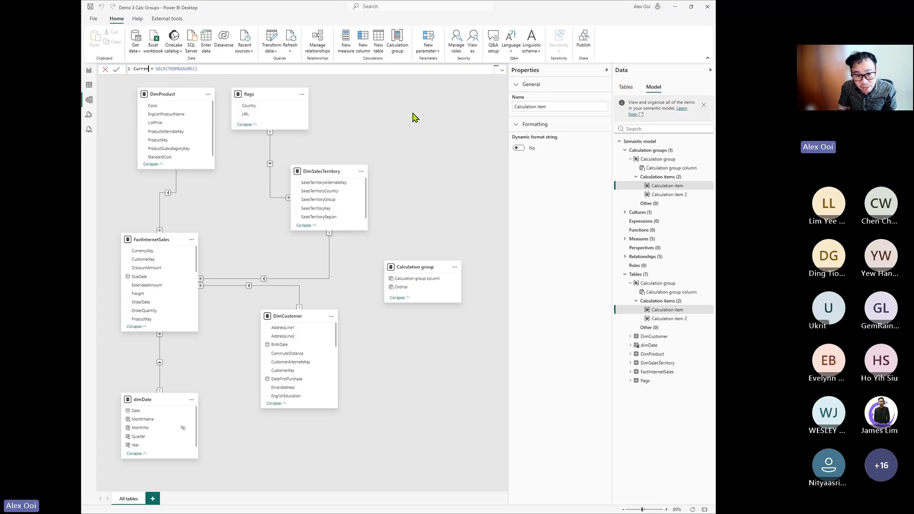
key("Return")
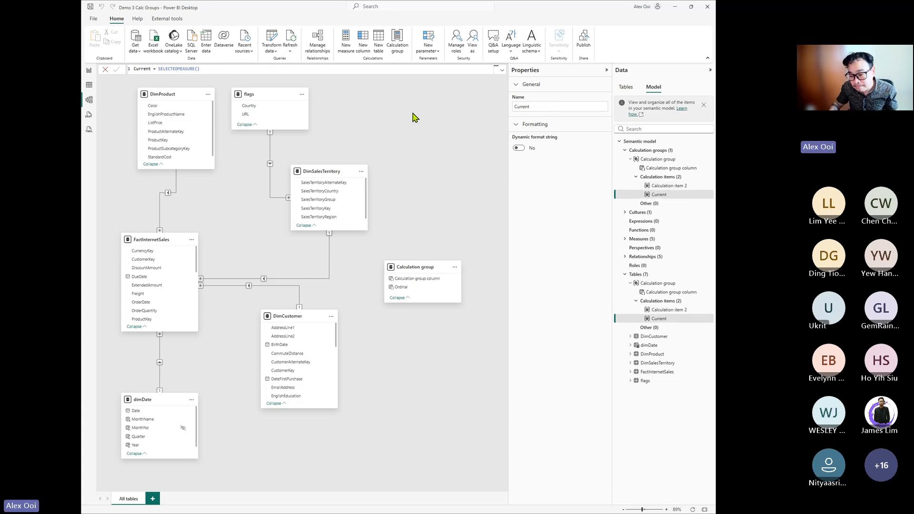
Replace the name of the second calculation item with "MoM %" in its formula.
left_click(679, 311)
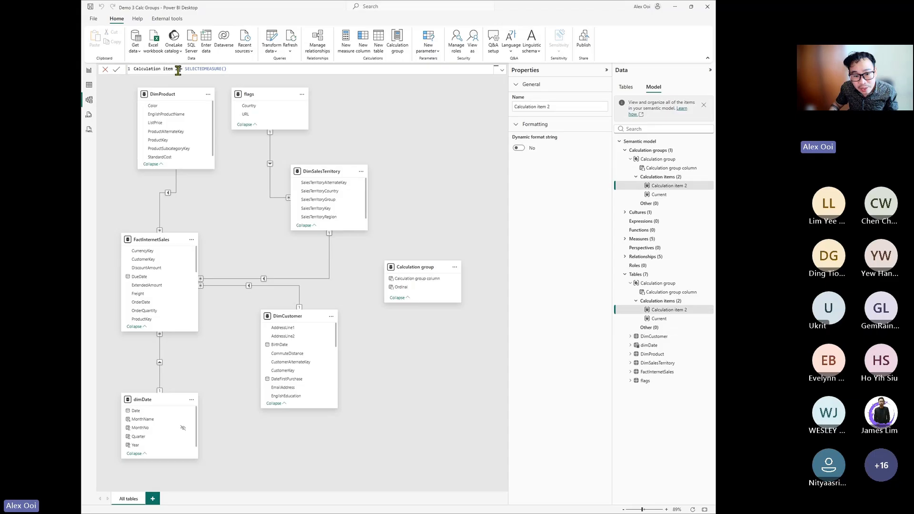
left_click_drag(180, 69, 134, 69)
type("MoM%")
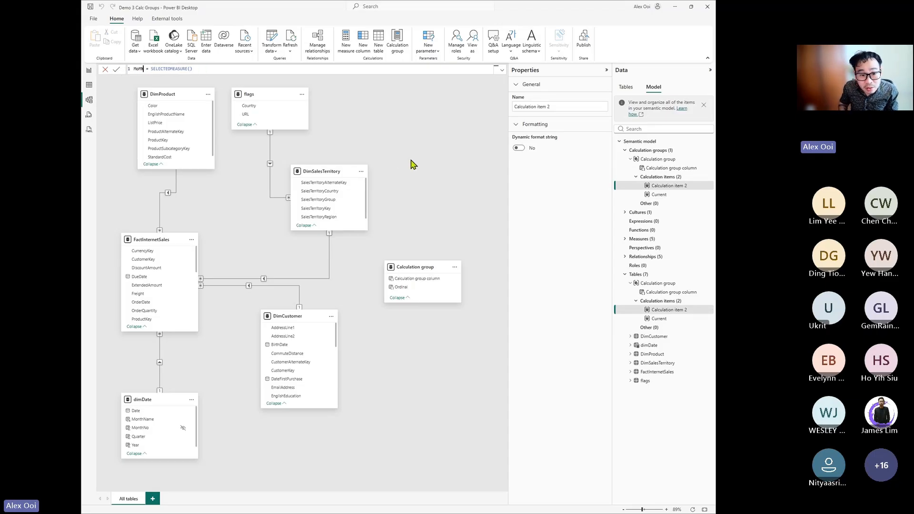
key("BackSpace")
type("%")
Remove the default SELECTEDMEASURE() expression from the MoM % calculation item's formula.
key("ctrl+shift+Right")
key("ctrl+shift+Right")
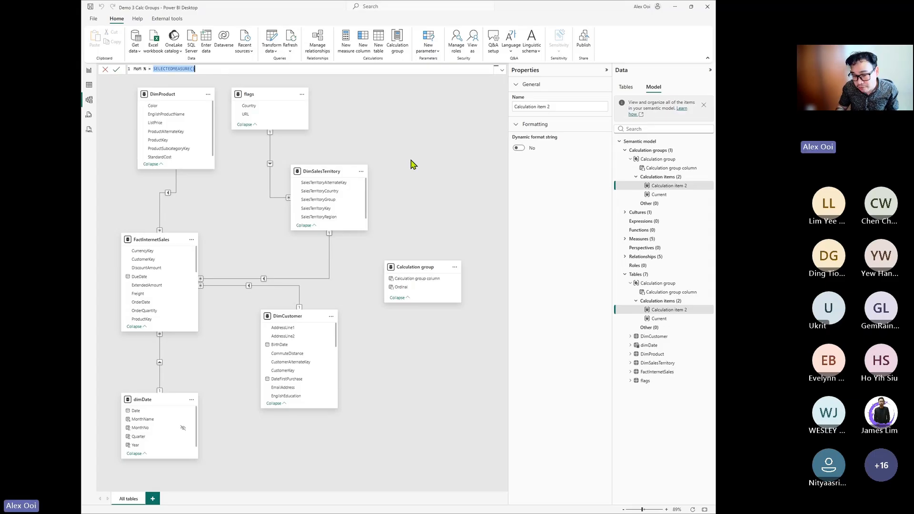
key("BackSpace")
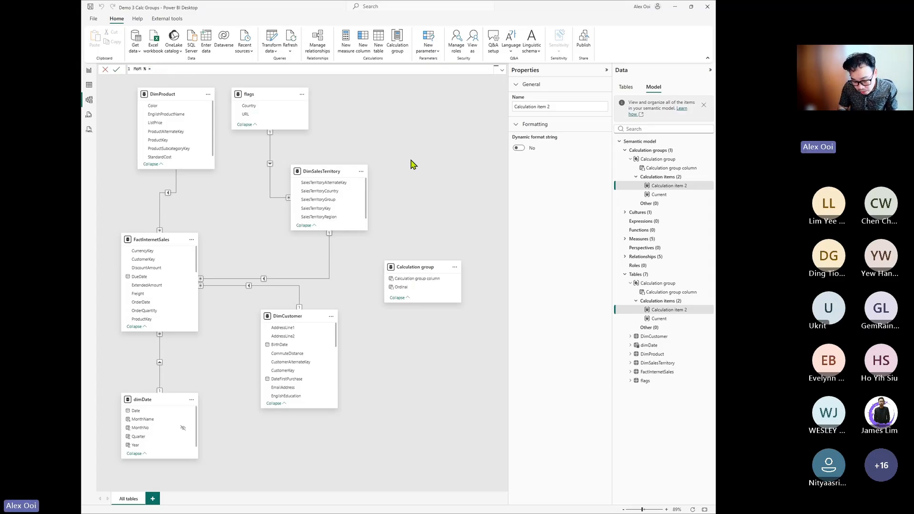
type("DIVIDE(")
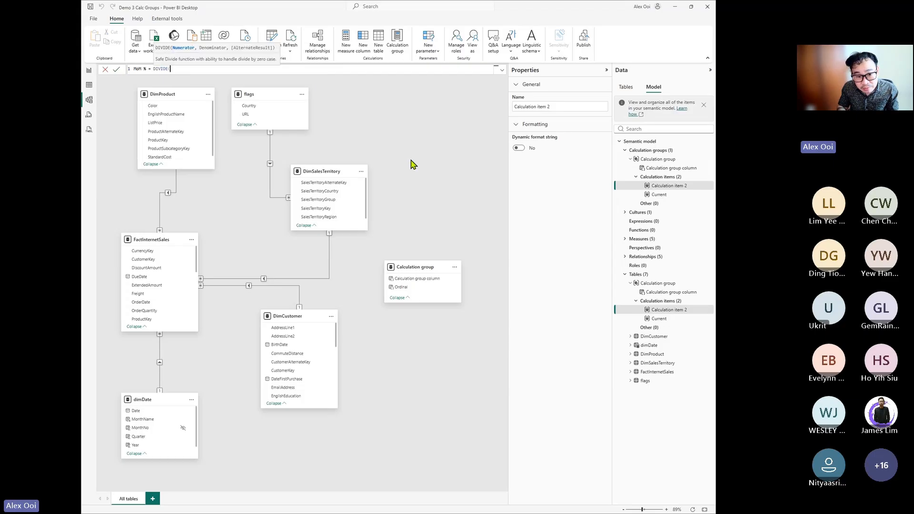
key("shift+Return")
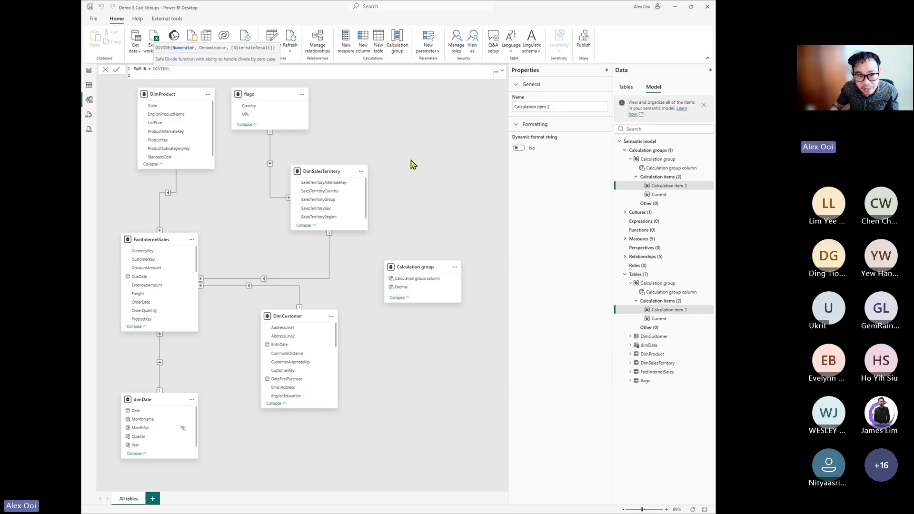
key("ctrl+shift+Left")
key("ctrl+shift+Left")
key("ctrl+shift+Left")
key("ctrl+shift+Left")
key("shift+Right")
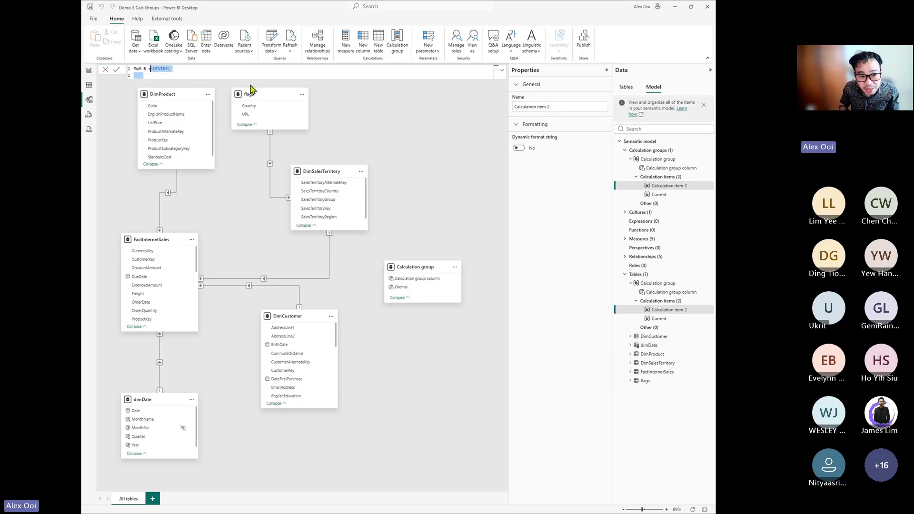
key("BackSpace")
Define a variable Curr as SELECTEDMEASURE() on a new line of the MoM % formula.
key("shift+Return")
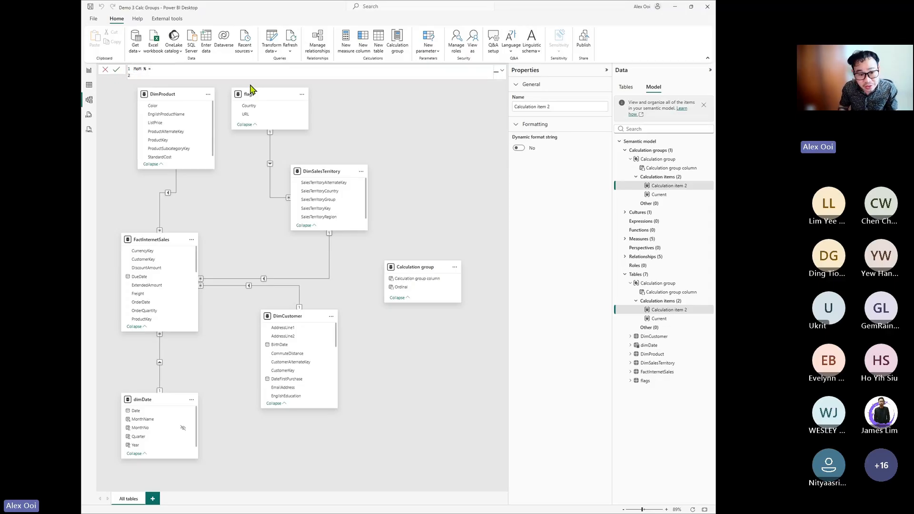
type("VAR ")
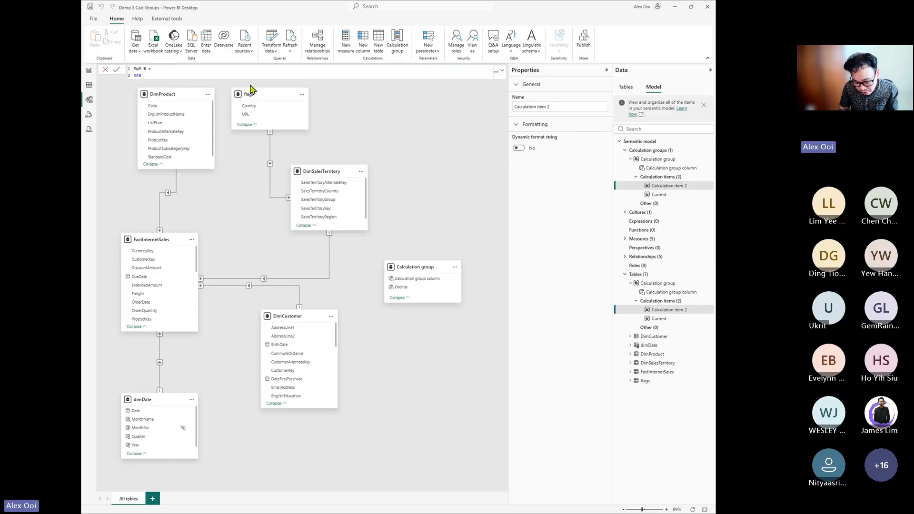
type("Curr")
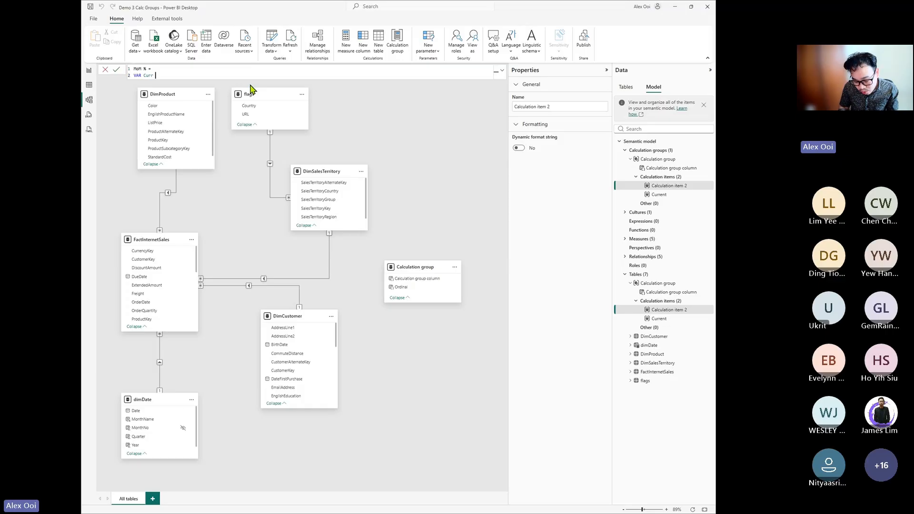
type(" = SELE")
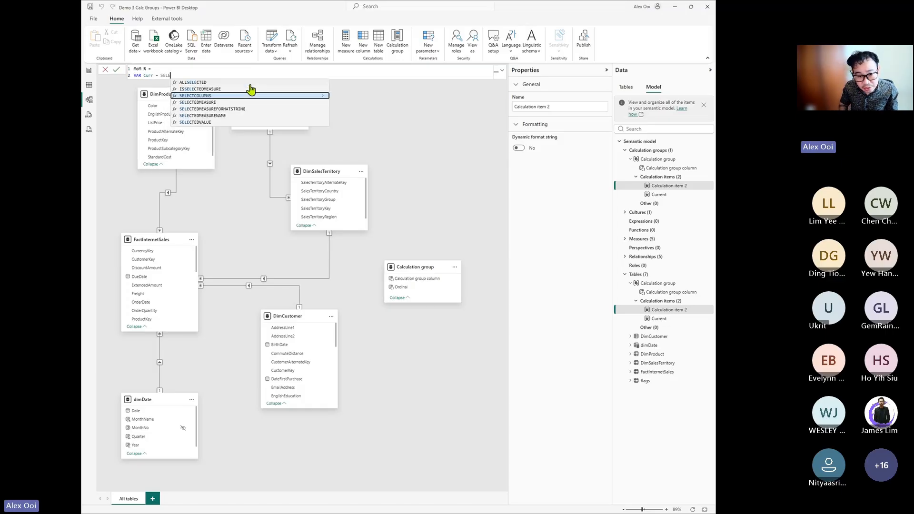
key("Down")
key("Tab")
type("()")
key("Return")
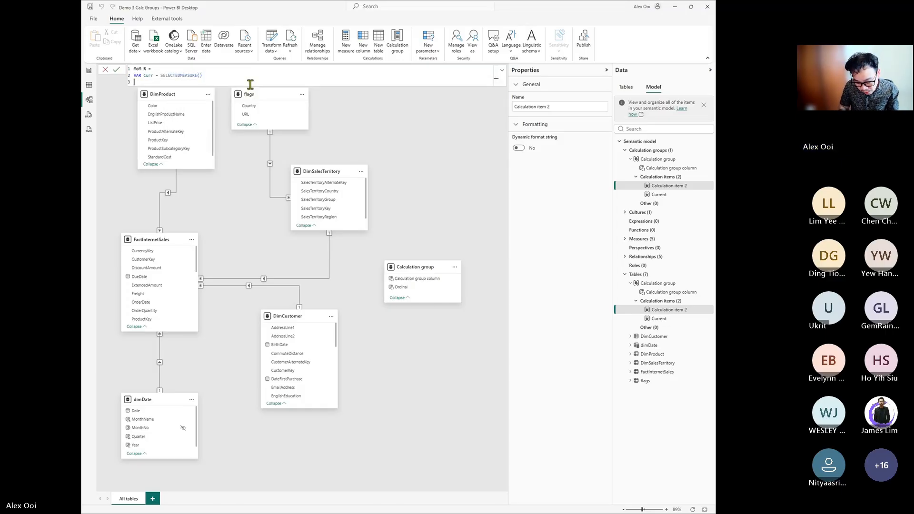
Start a variable PreM on the following formula line as a CALCULATE with Curr as its expression.
type("VAR ")
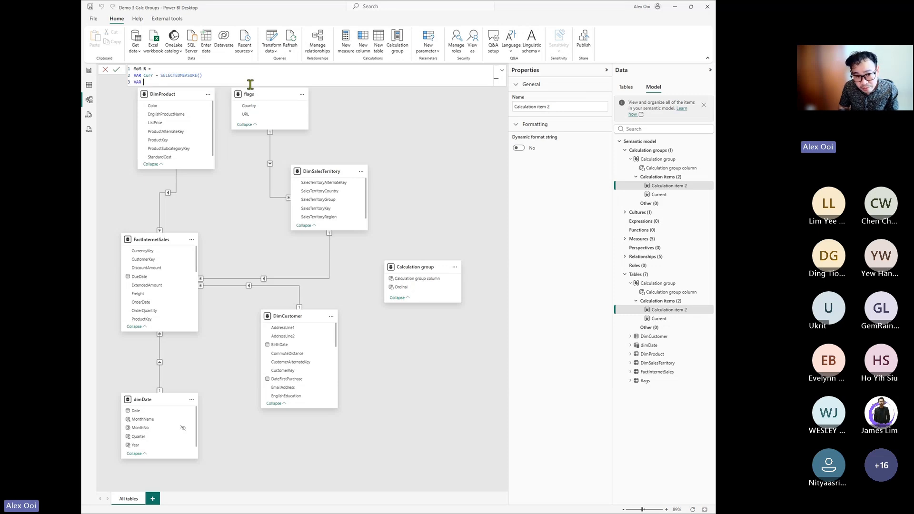
type("Pre")
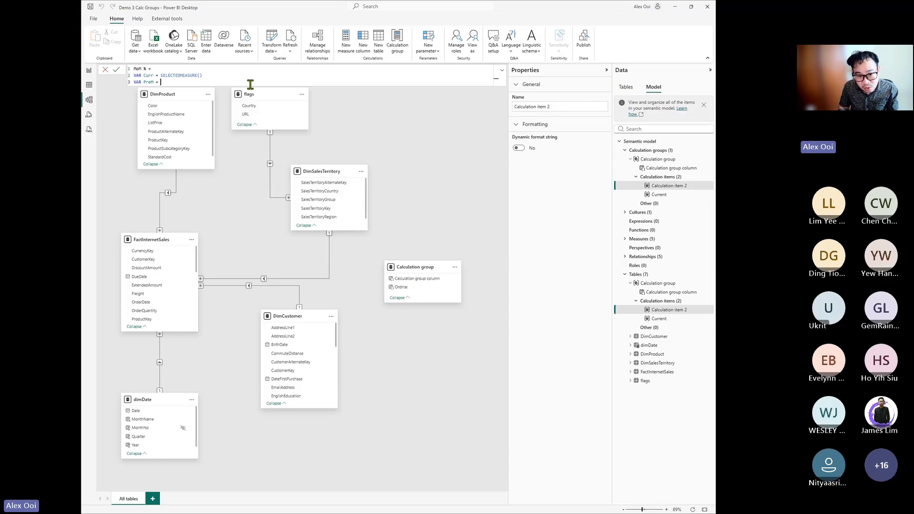
type("M = ")
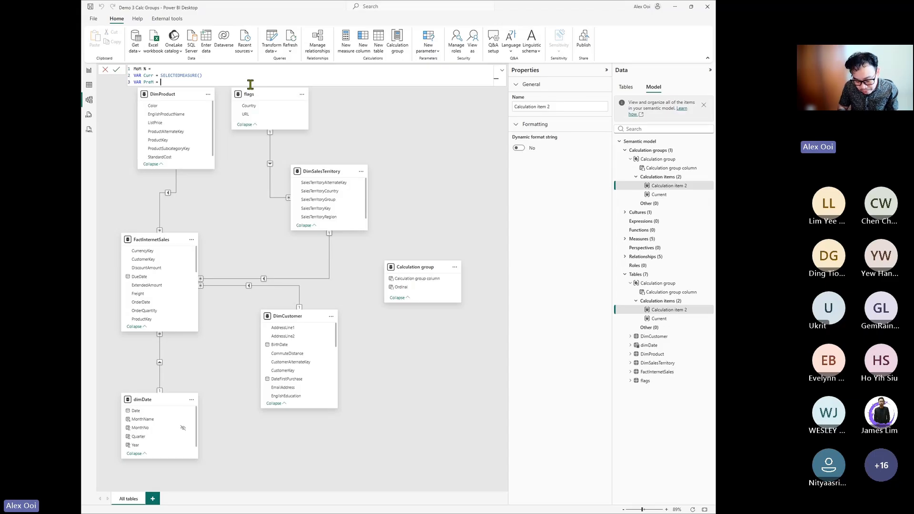
type("CALCULATE(")
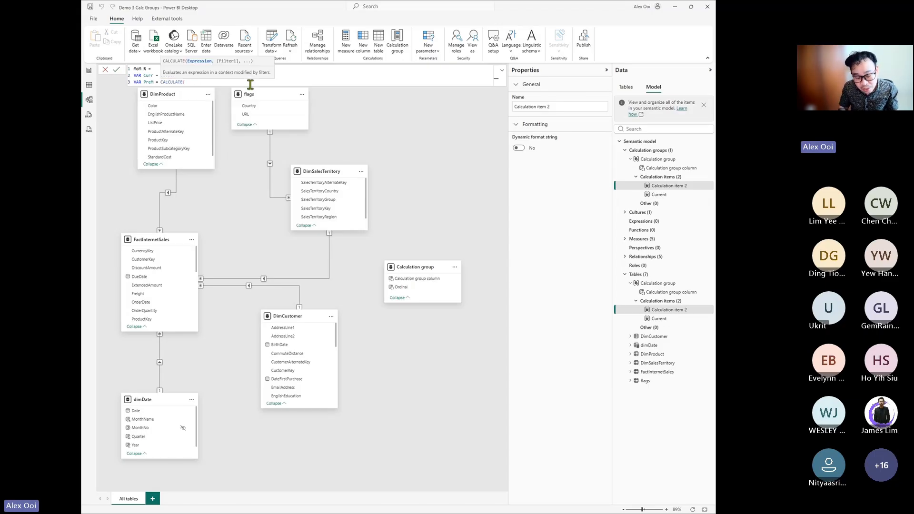
type("cu")
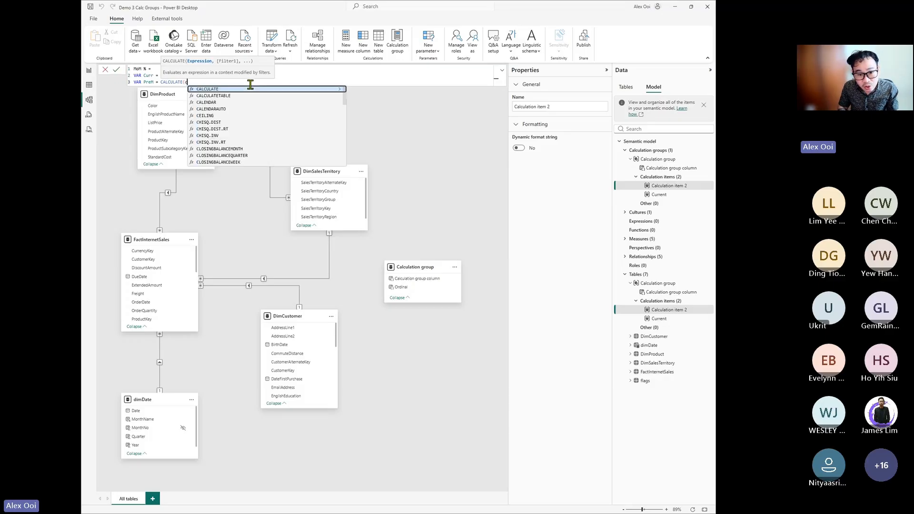
key("Down")
key("Down")
key("Tab")
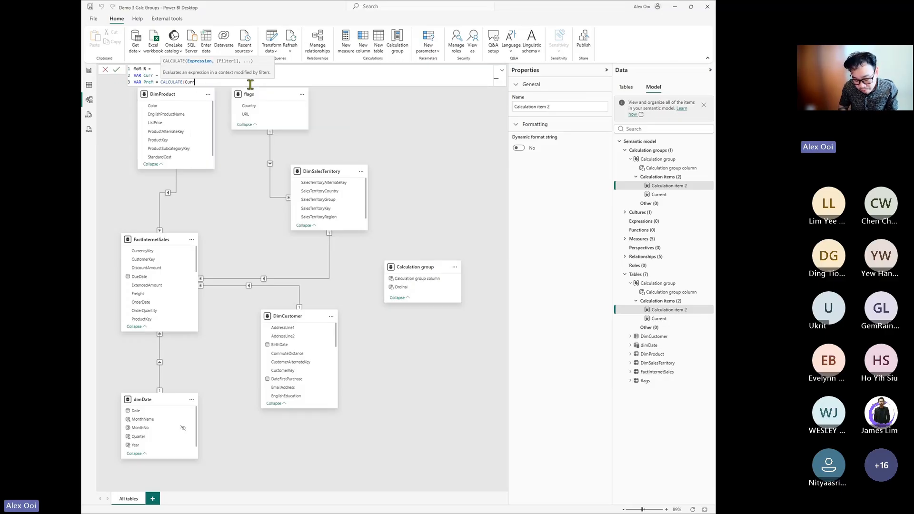
type(", ")
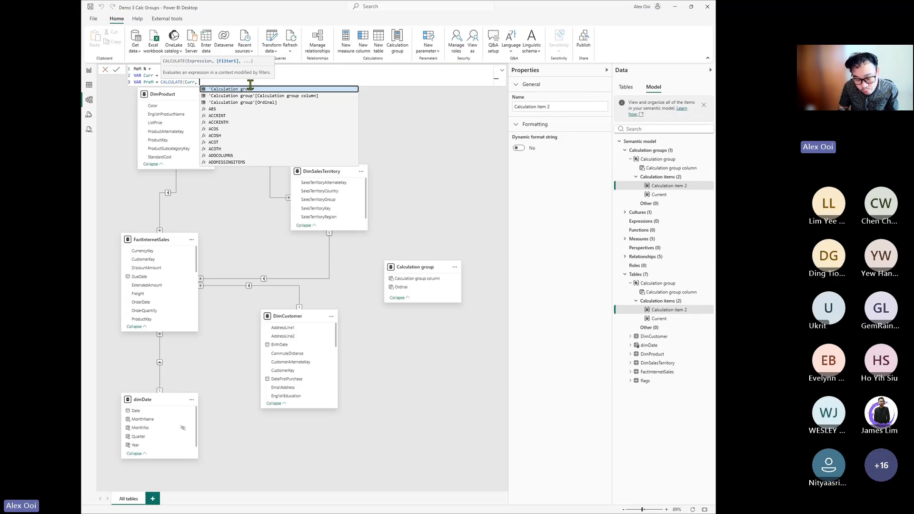
Add PREVIOUSMONTH(dimDate[Date]) as the filter argument of the CALCULATE in the PreM variable.
type("PA")
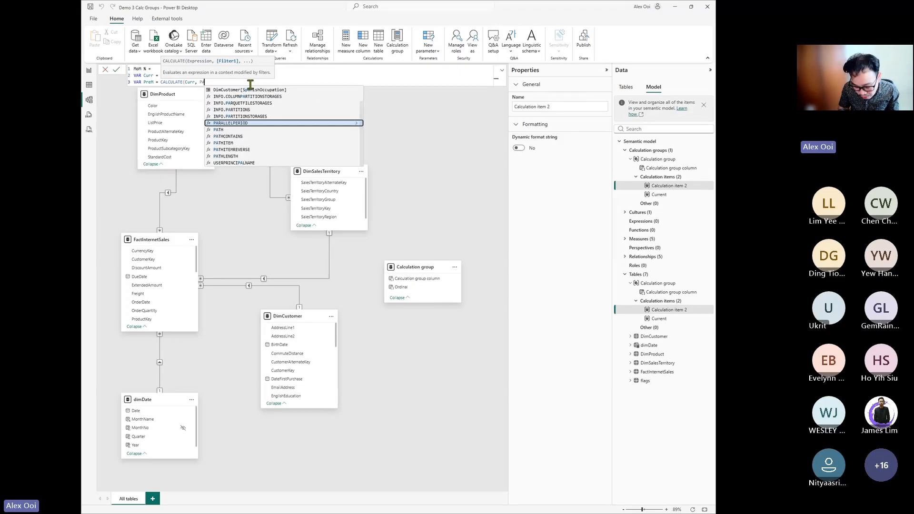
key("BackSpace")
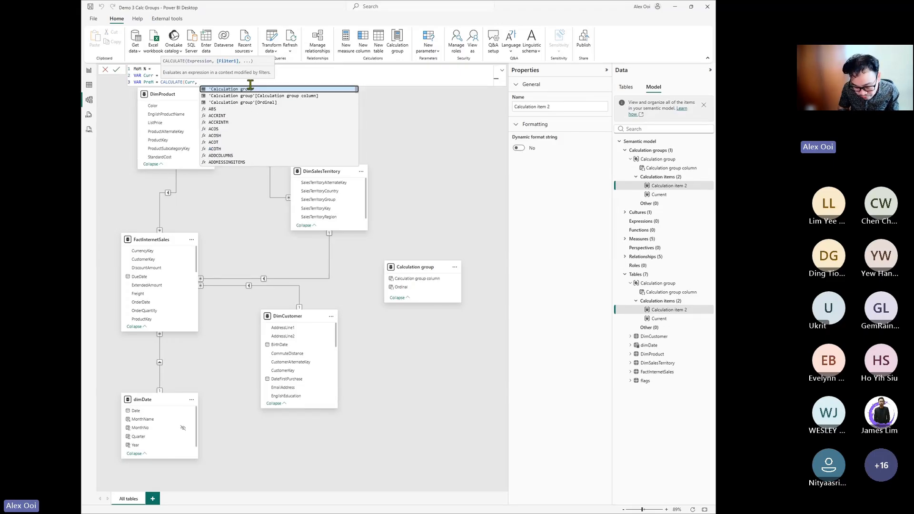
type("REV")
key("Down")
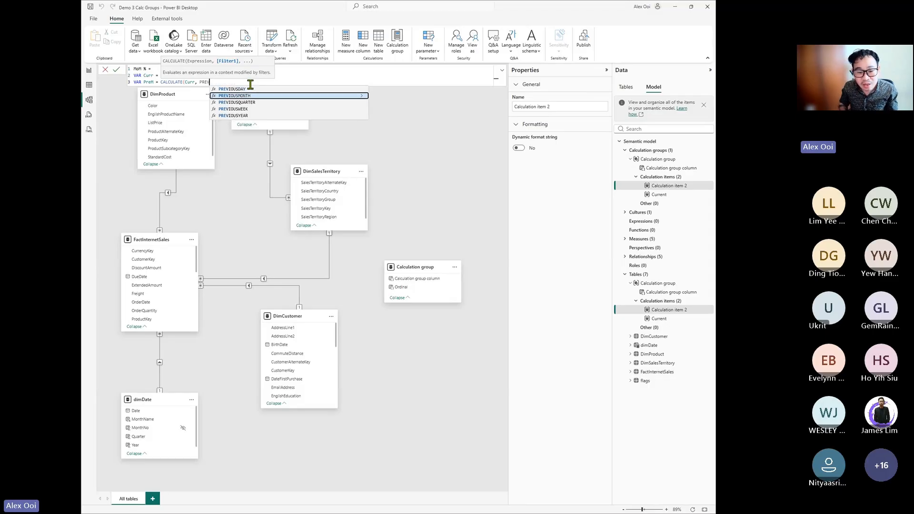
key("Tab")
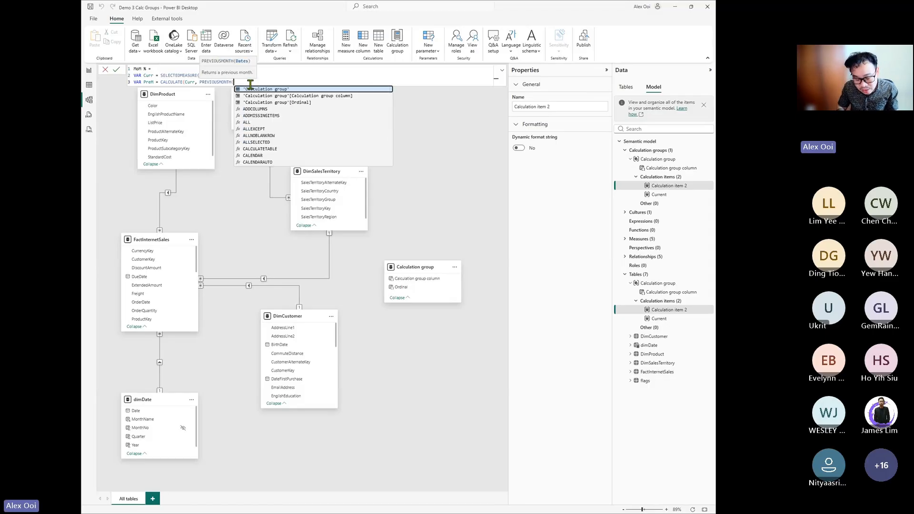
type("dimd")
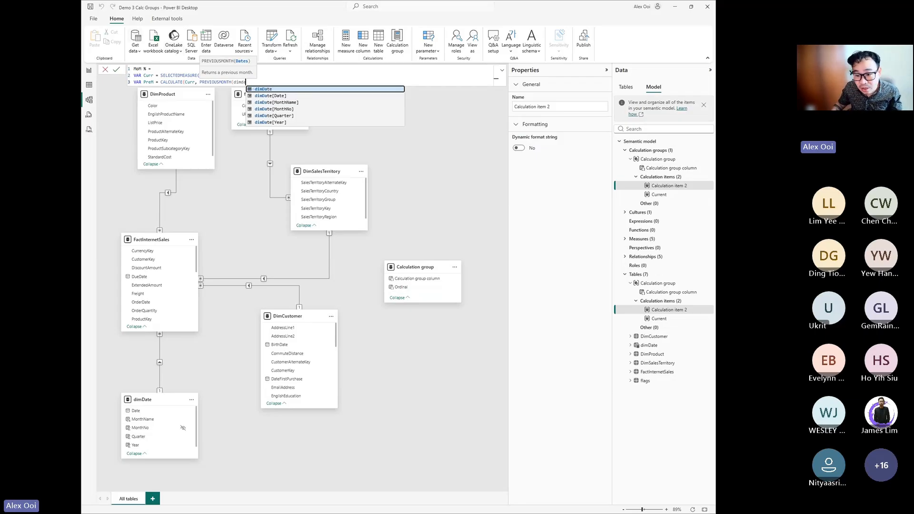
type("a")
key("Down")
key("Tab")
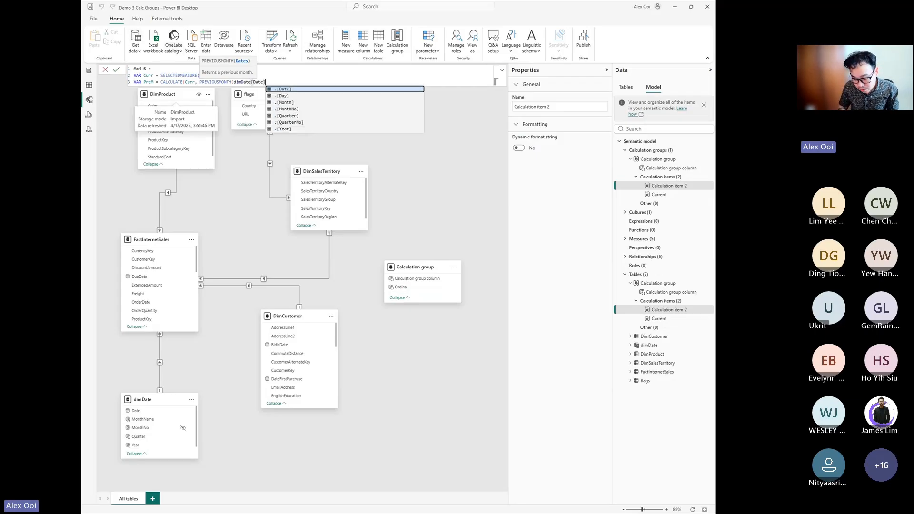
type("))")
key("shift+Return")
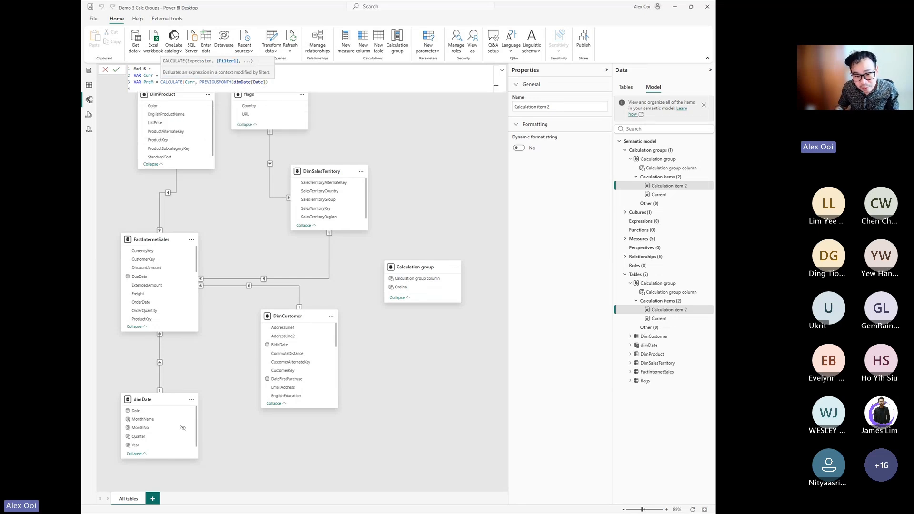
Add a variable Delta defined as PreM - Curr to the MoM % formula.
type("VAR")
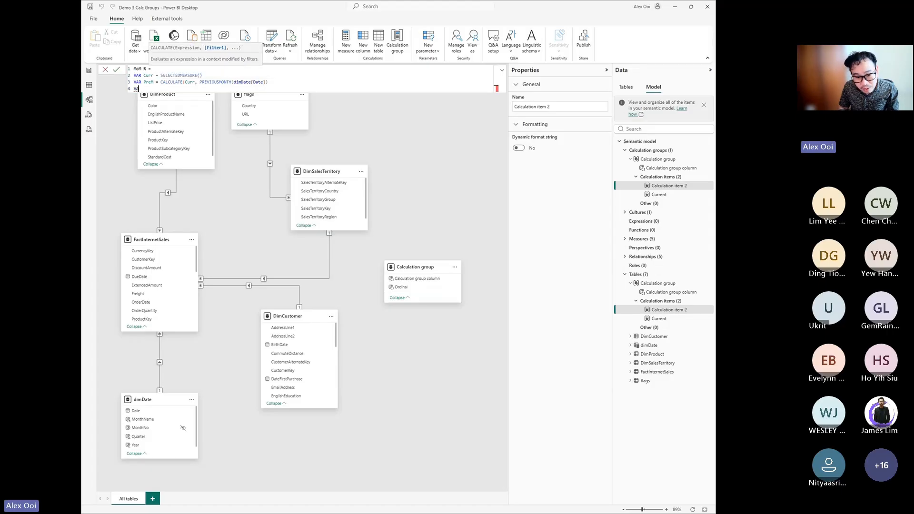
type(" Delta = ")
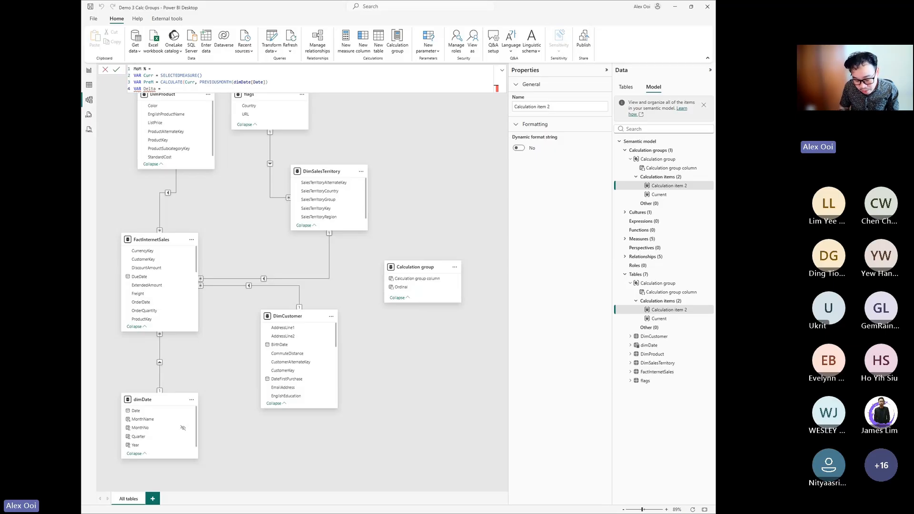
type("Pr")
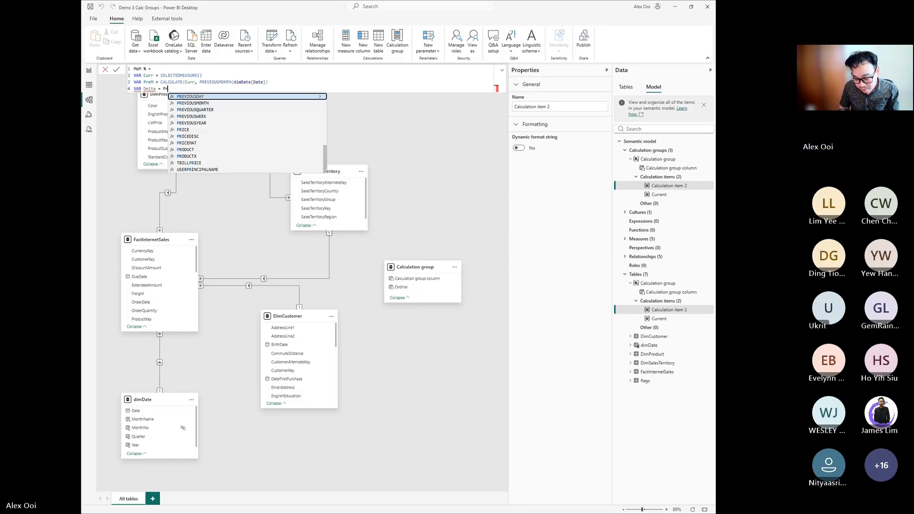
type("eM - ")
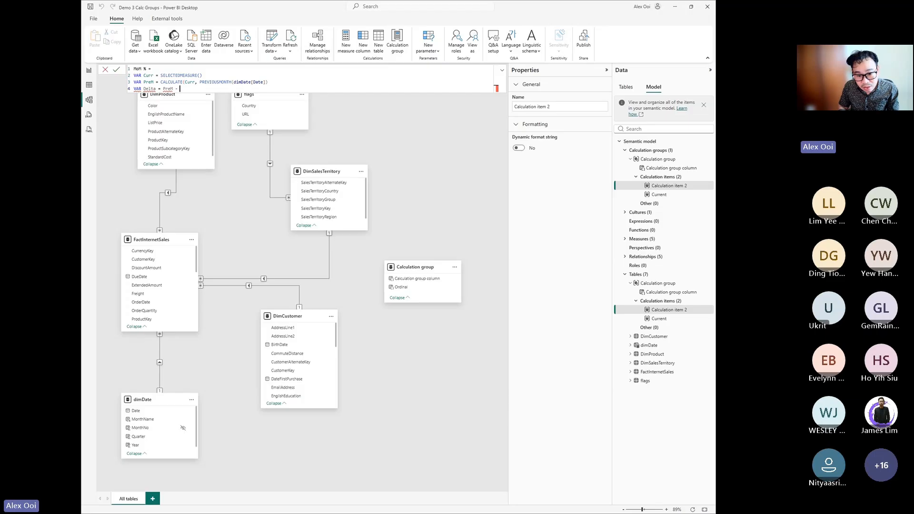
type("Curr")
key("shift+Return")
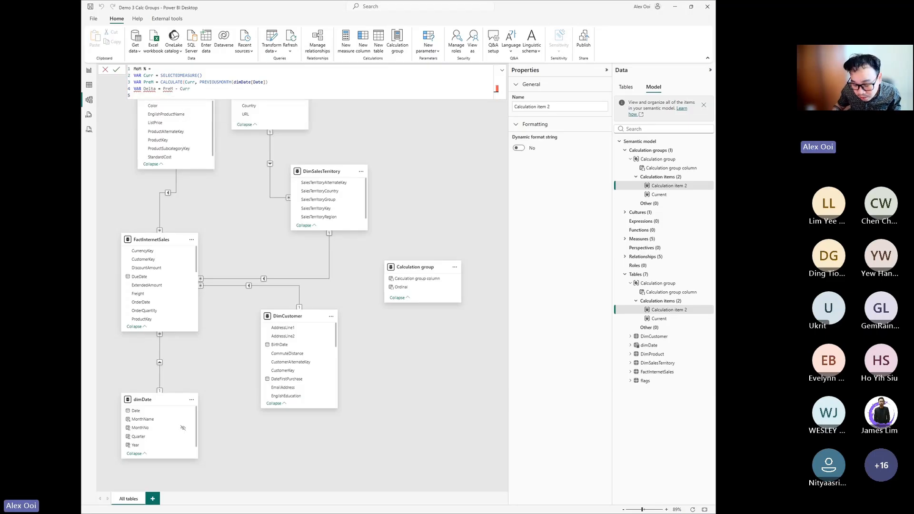
Add the missing closing parenthesis to the CALCULATE expression on the PreM line.
left_click(268, 82)
type(")")
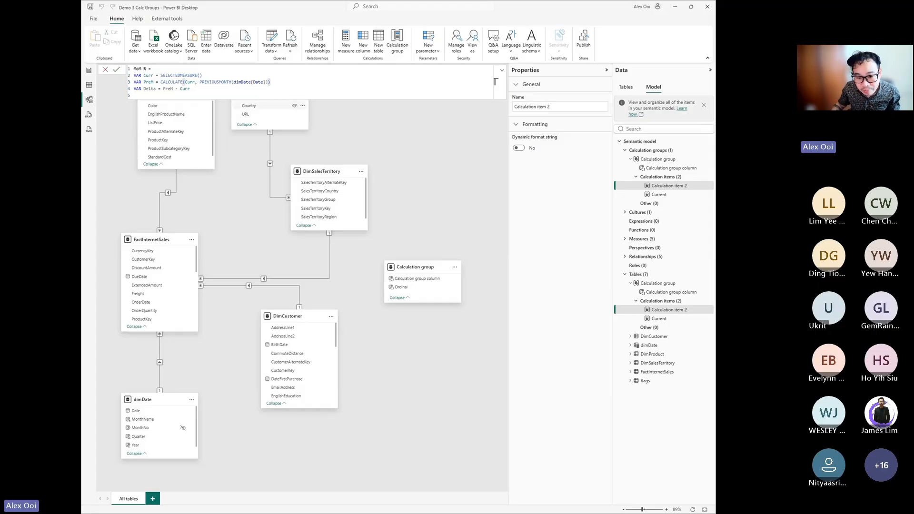
left_click(266, 95)
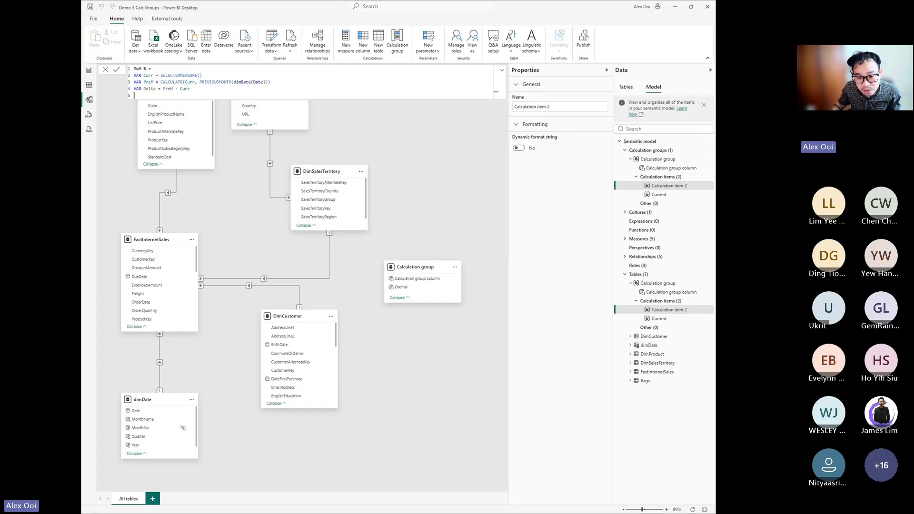
Change the Delta variable's expression to Curr - PreM and return to the formula's empty last line.
left_click_drag(189, 88, 162, 88)
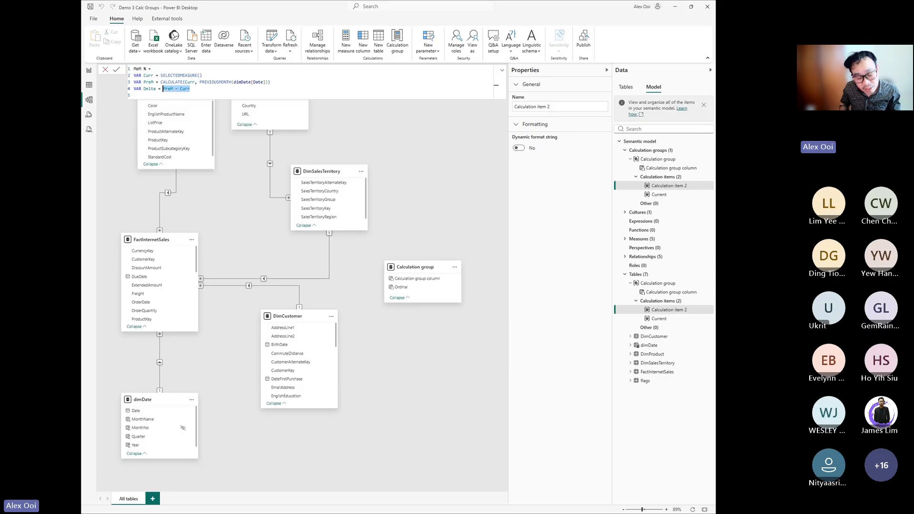
type("Curr - Pre")
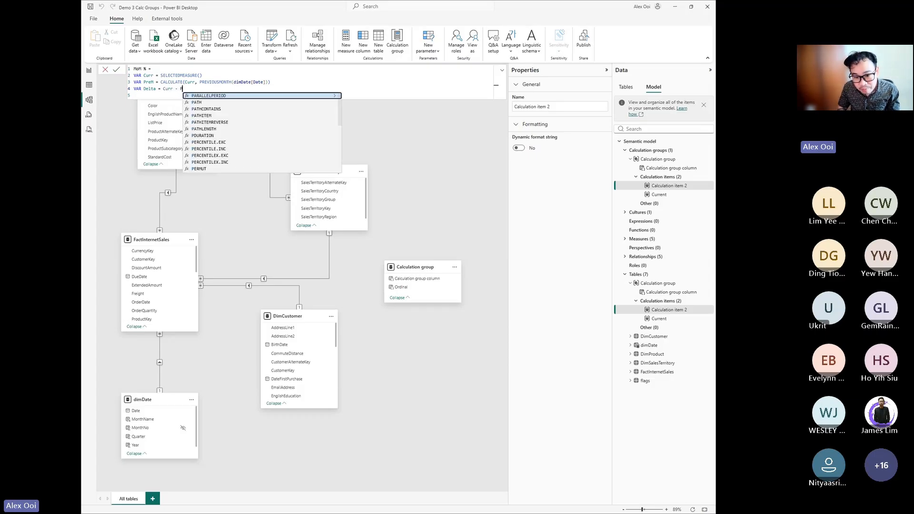
key("Tab")
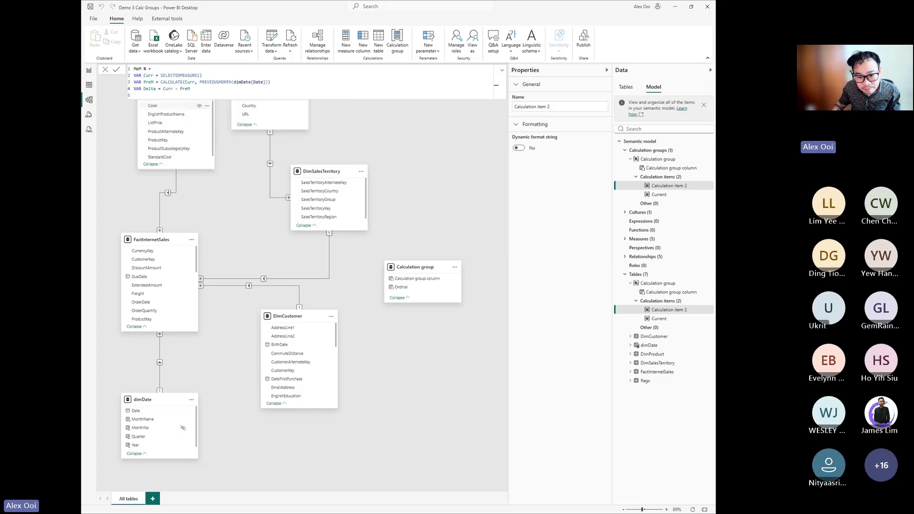
left_click(178, 95)
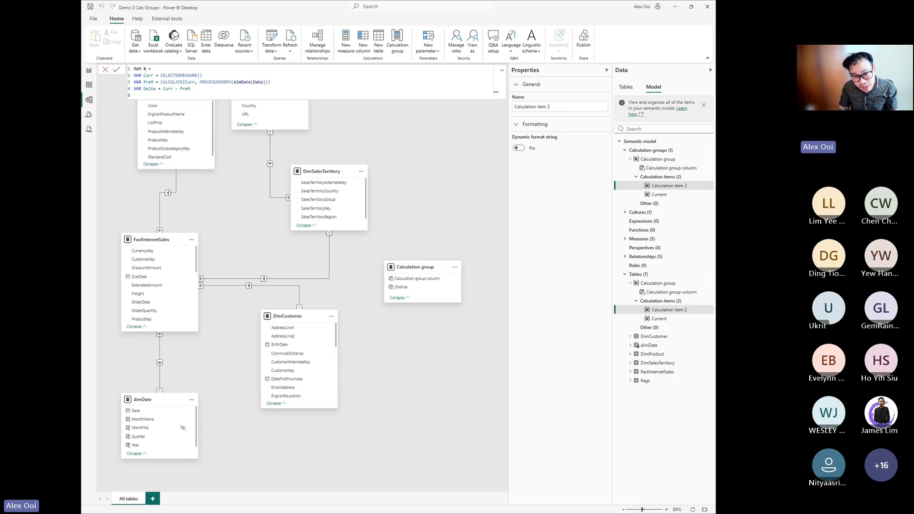
Add a variable Result defined as DIVIDE(Delta, PreM) to the MoM % formula.
type("VAR R")
type("esult = ")
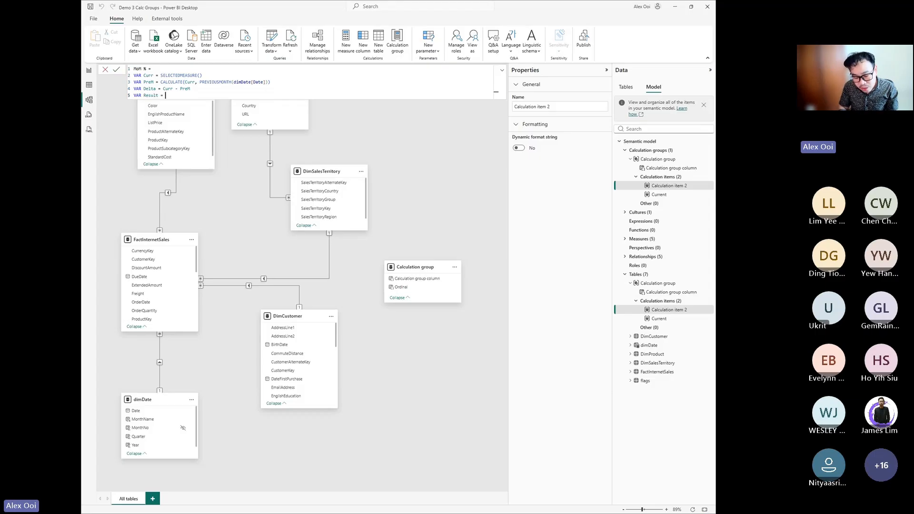
type("DIVIDE(")
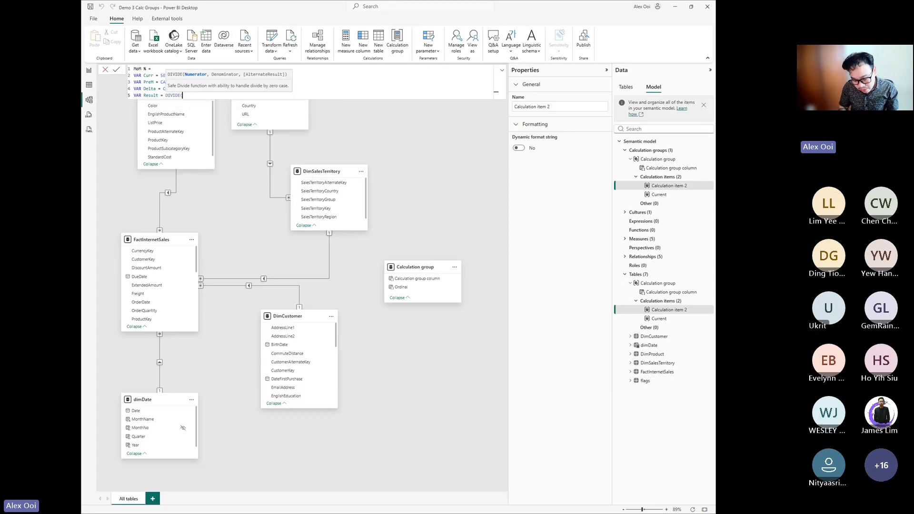
type("Delta,")
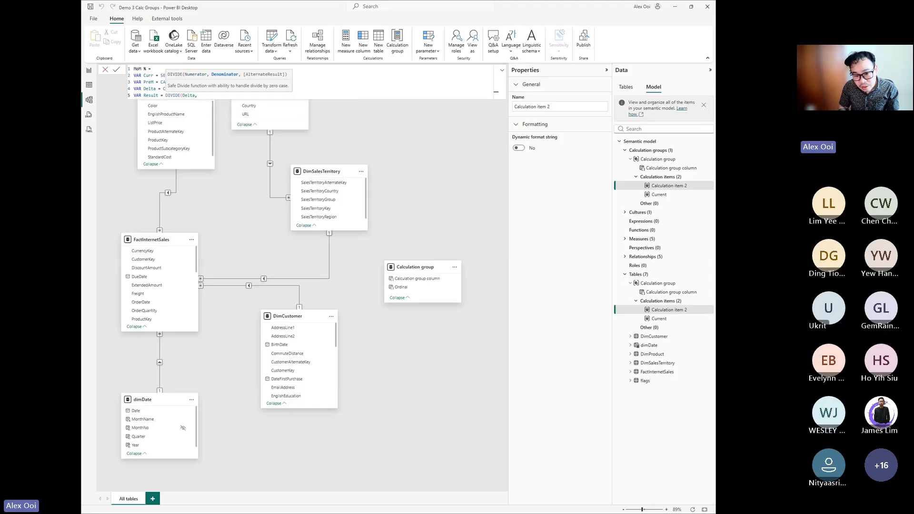
type(" pre")
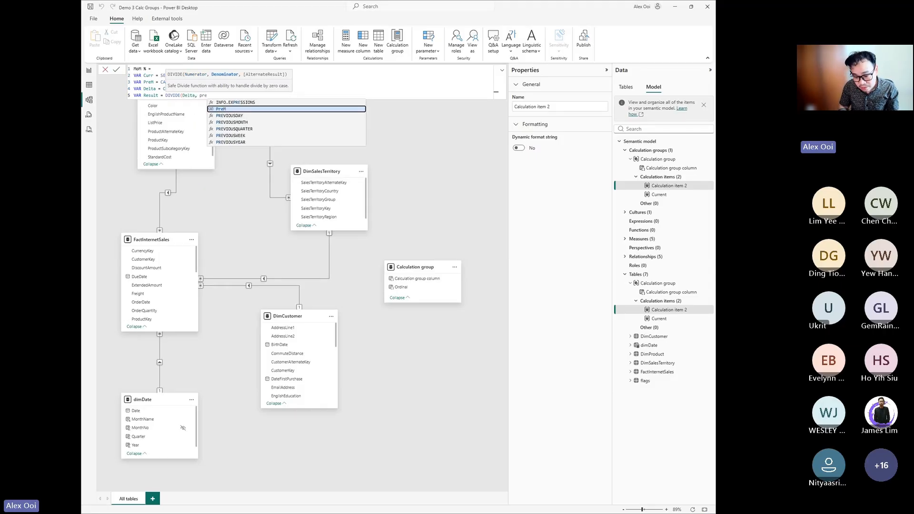
key("Tab")
type(")")
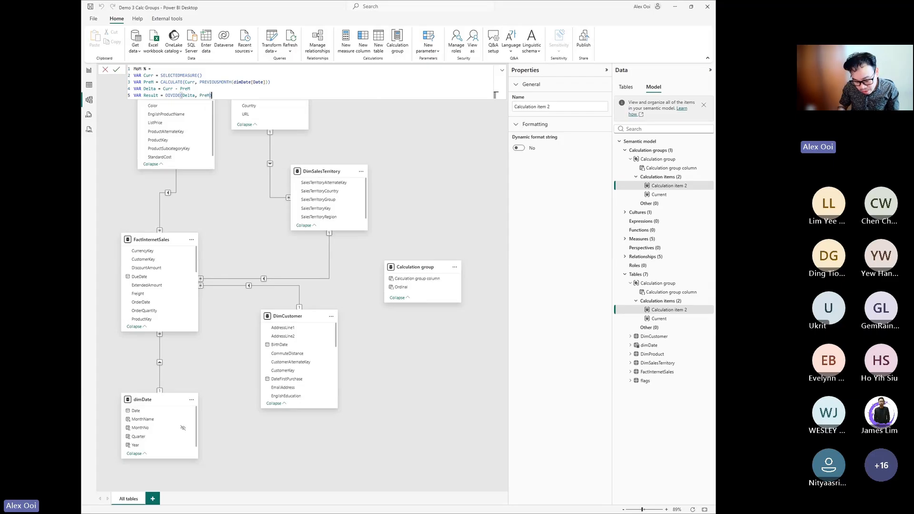
Finish the MoM % formula with RETURN Result on new lines and commit the calculation item.
key("Return")
type("RETURN")
key("Return")
type("Res")
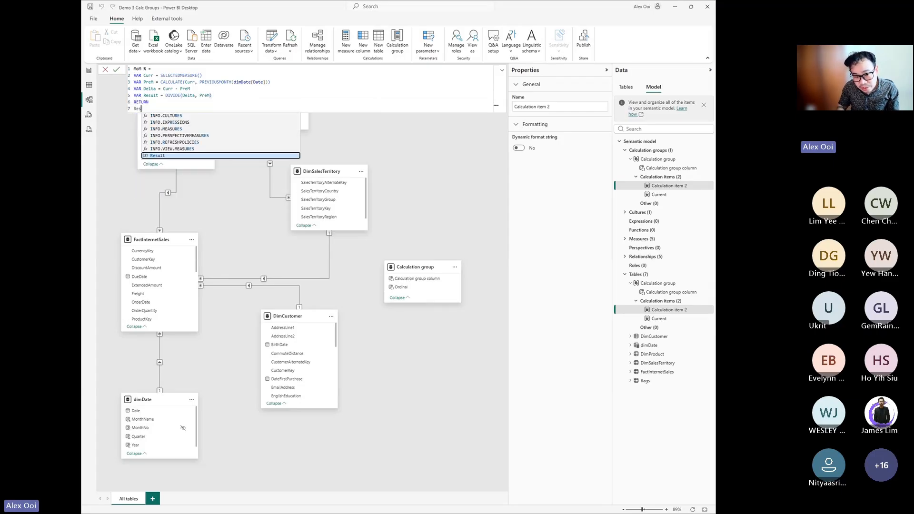
type("ult")
key("Return")
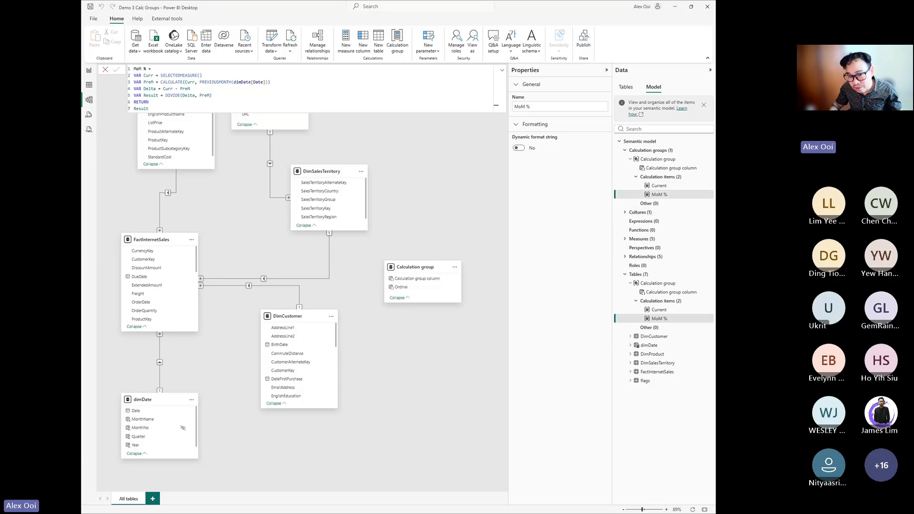
Add the Calculation group column to the columns of the report page's TotalFreight matrix.
left_click(89, 70)
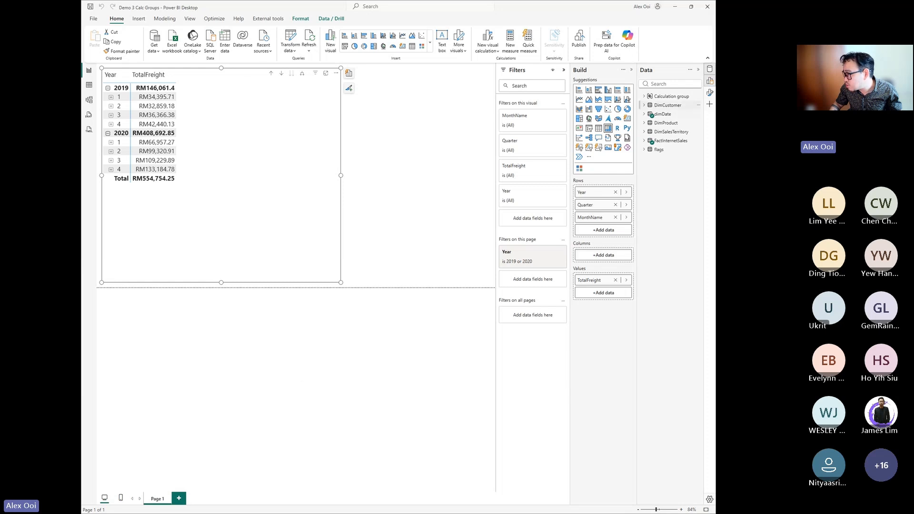
left_click(644, 96)
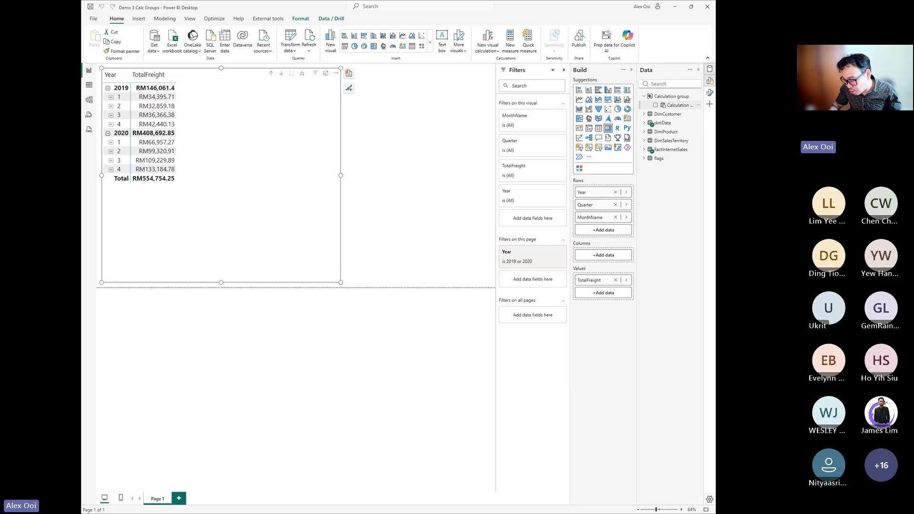
left_click(656, 105)
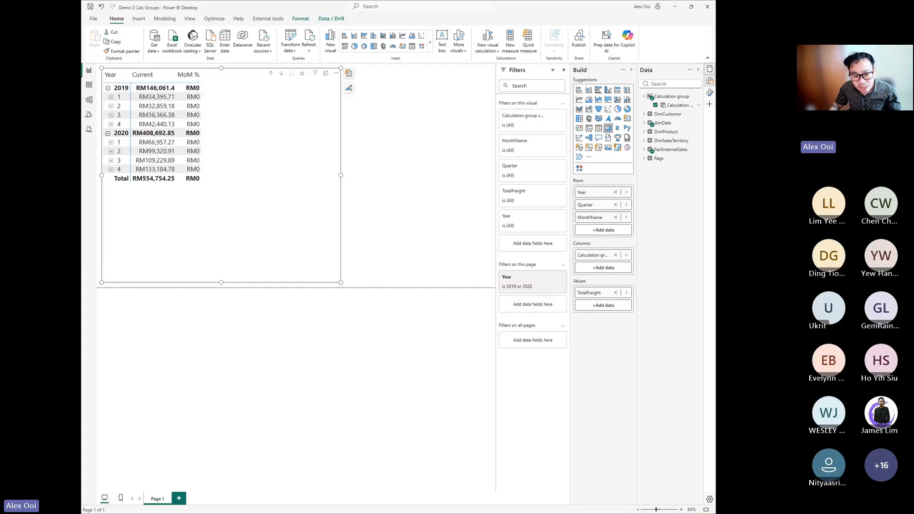
Enable a dynamic format string for the MoM % calculation item in the model and set its format expression to "0%".
left_click(89, 99)
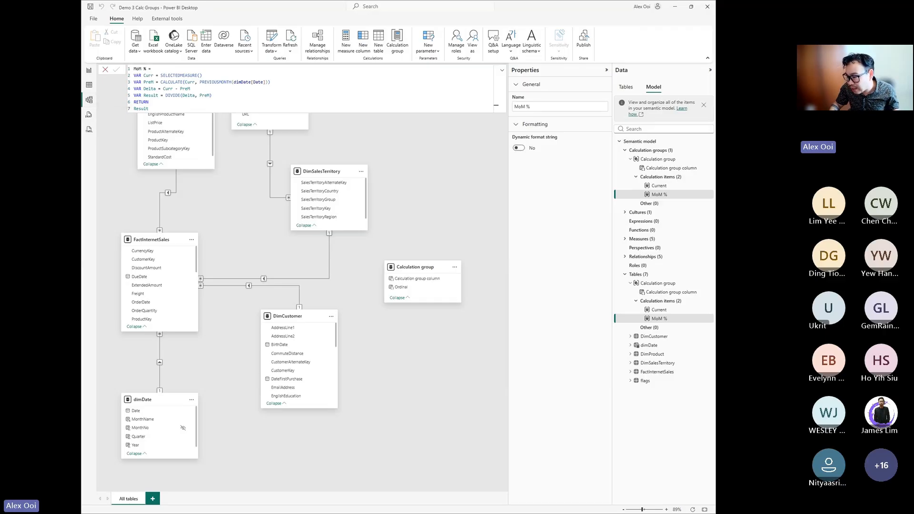
left_click(519, 147)
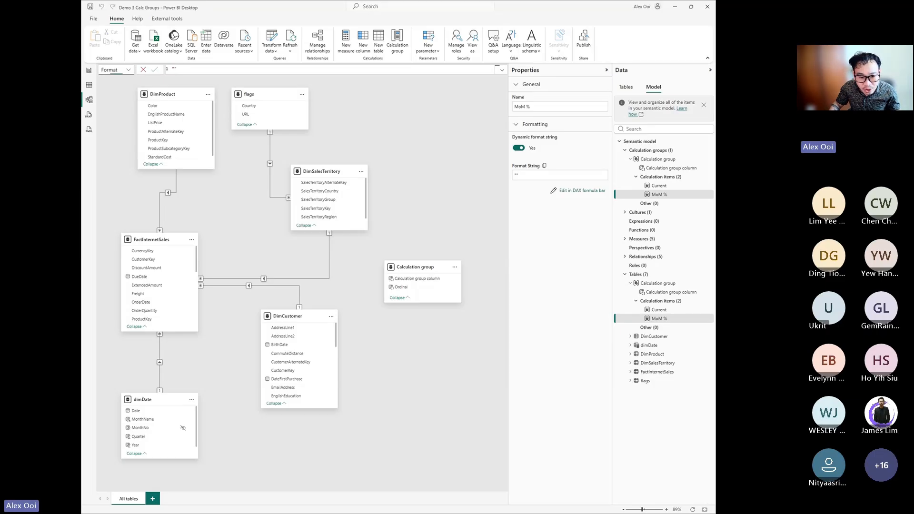
left_click(116, 70)
left_click(116, 81)
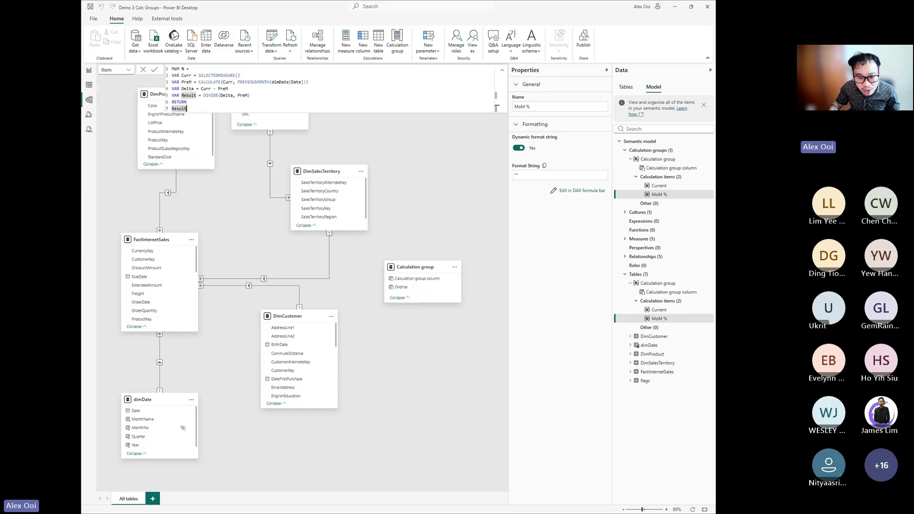
left_click(116, 70)
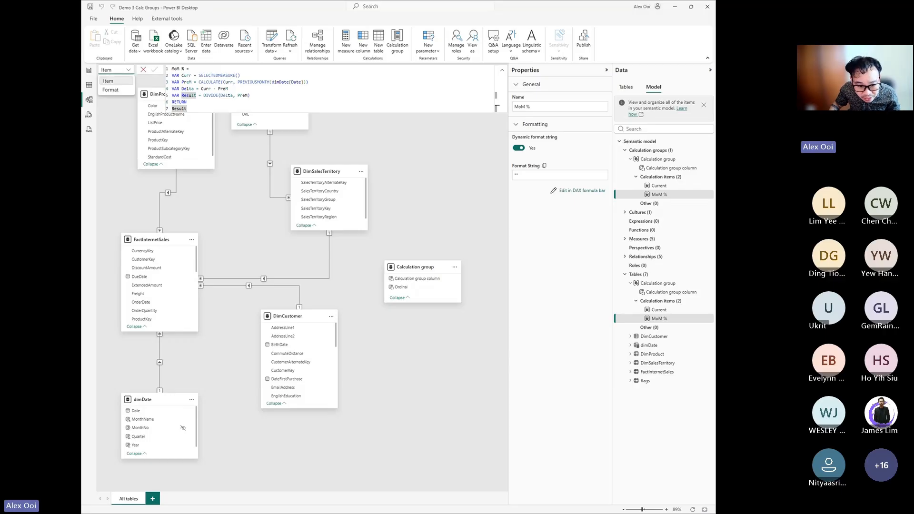
left_click(119, 89)
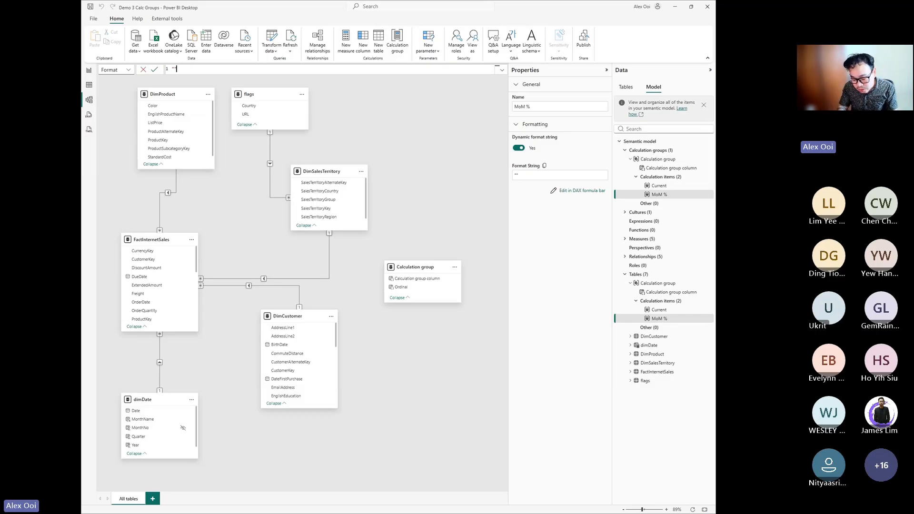
key("BackSpace")
type("0%")
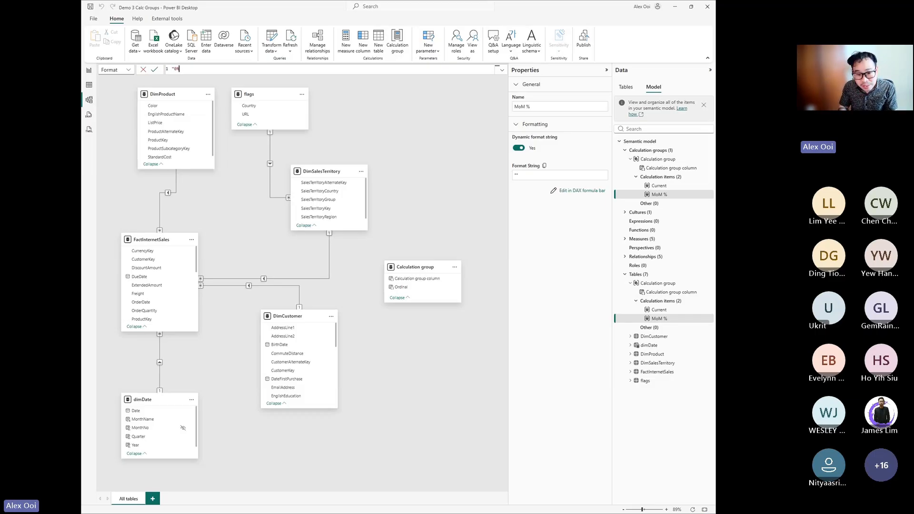
type("\"")
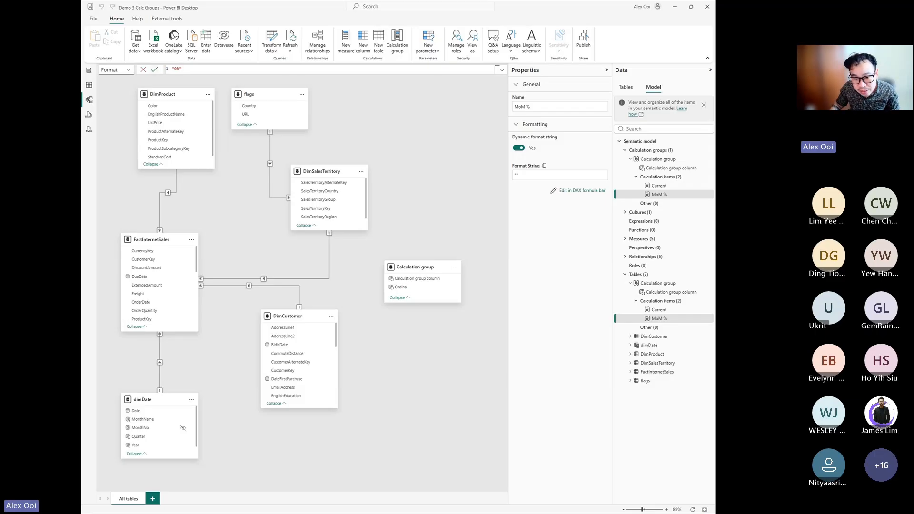
left_click(154, 69)
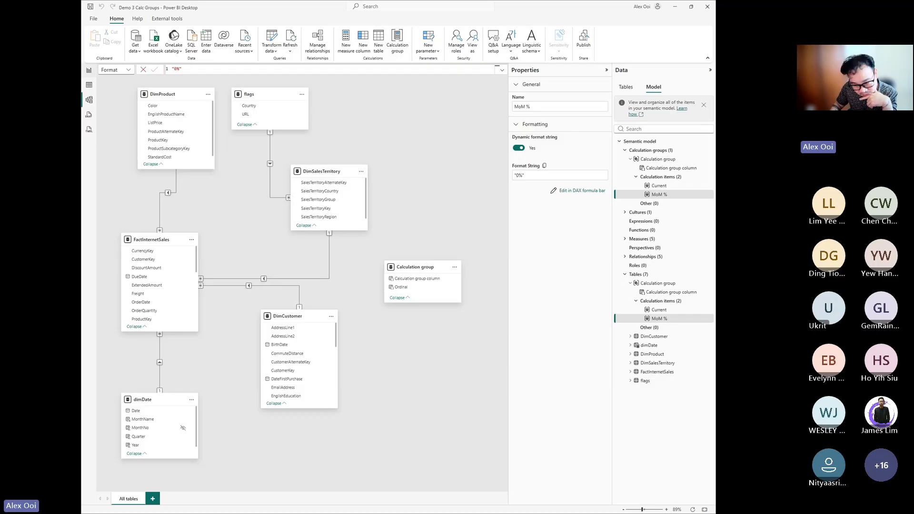
Expand the report page's matrix hierarchy down to the month level.
left_click(89, 70)
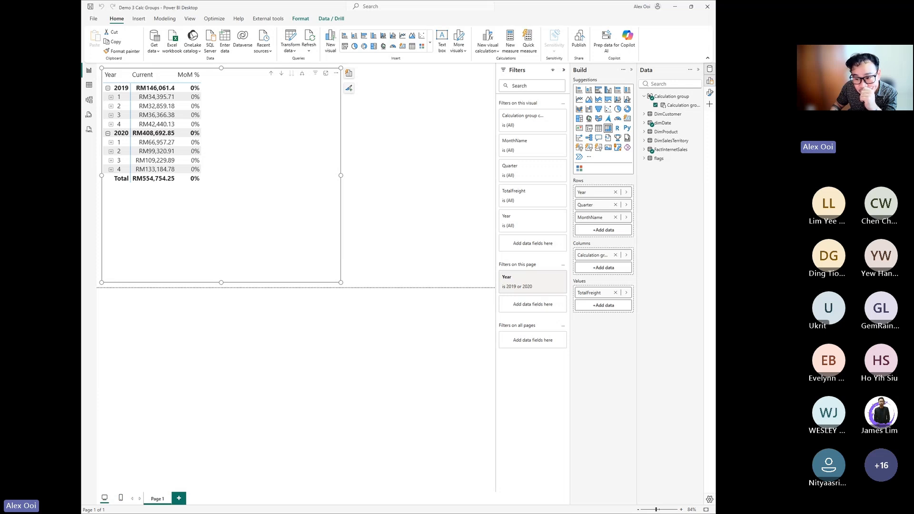
left_click(301, 74)
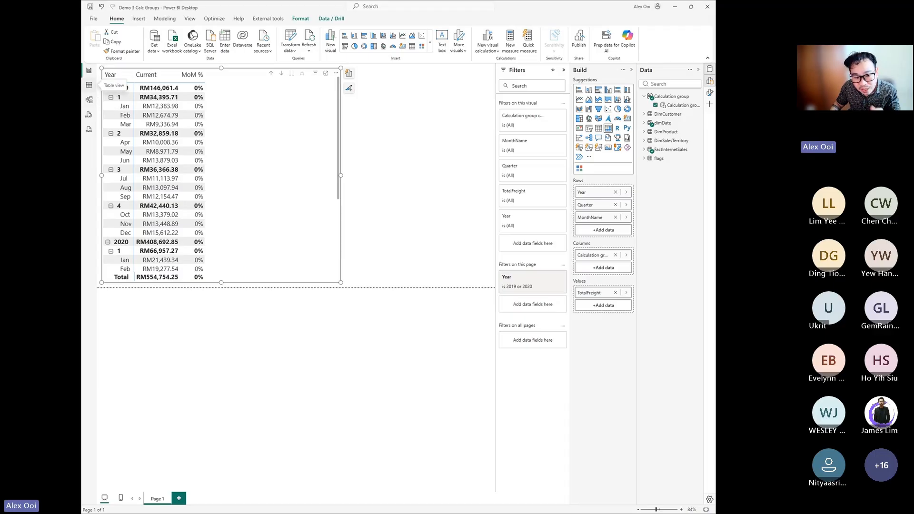
Create another calculation item in the model's calculation group and begin its formula with the name QTD.
left_click(89, 100)
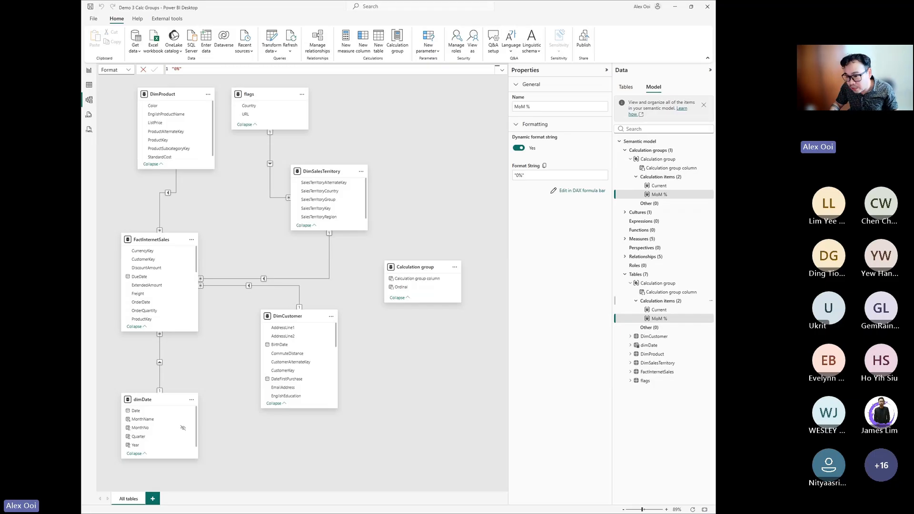
right_click(661, 300)
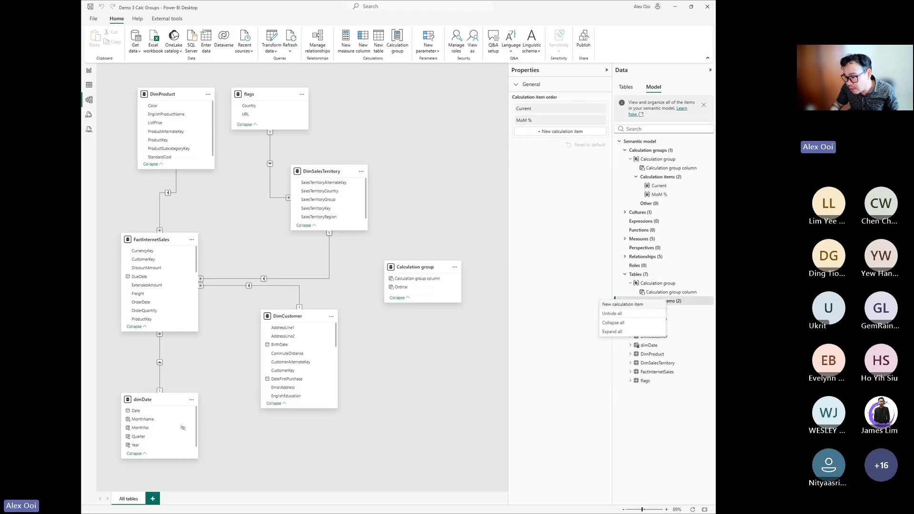
left_click(622, 304)
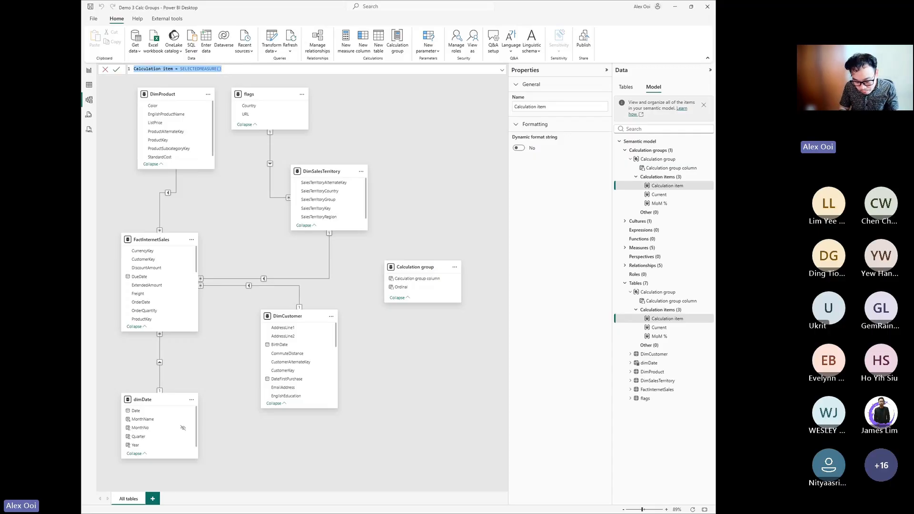
type("QTD")
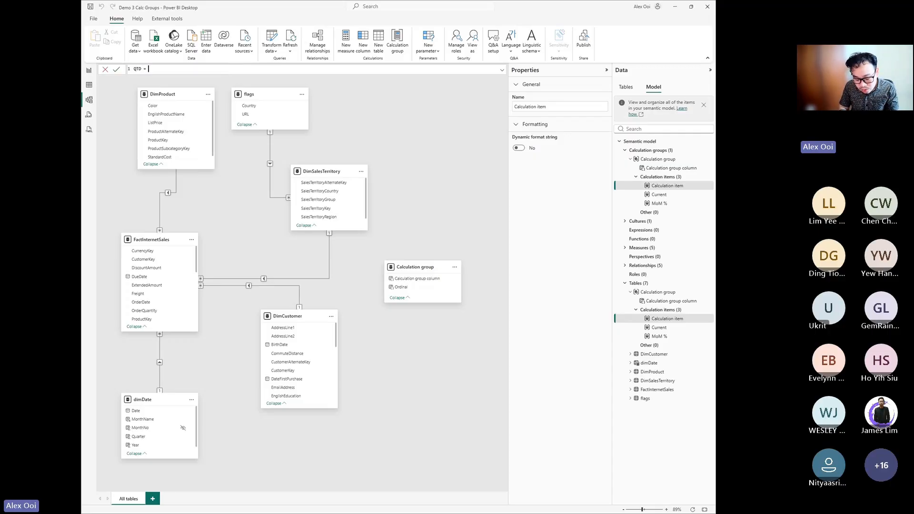
type(" = QR")
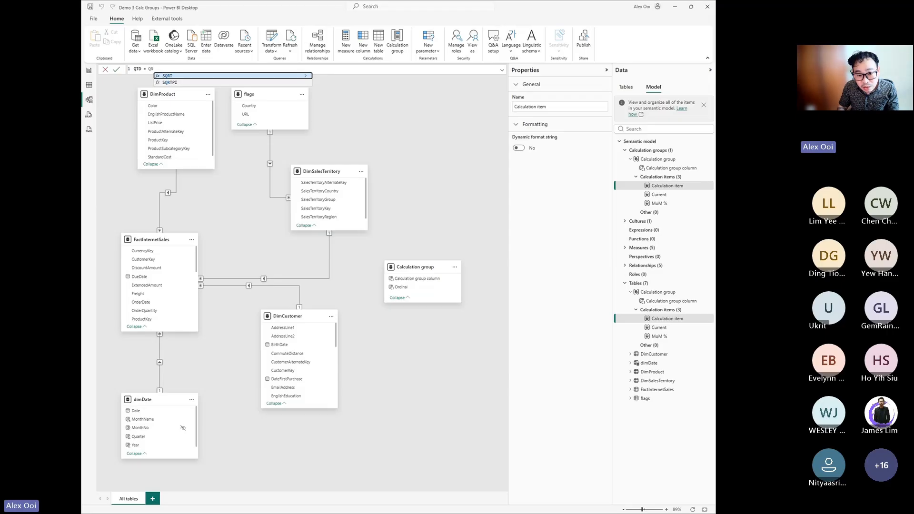
key("BackSpace")
key("BackSpace")
type("Q")
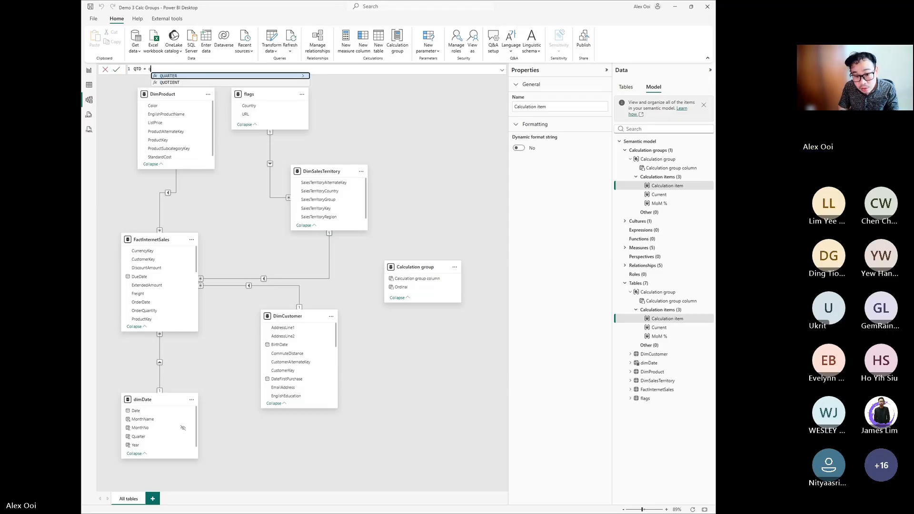
type("td")
key("Tab")
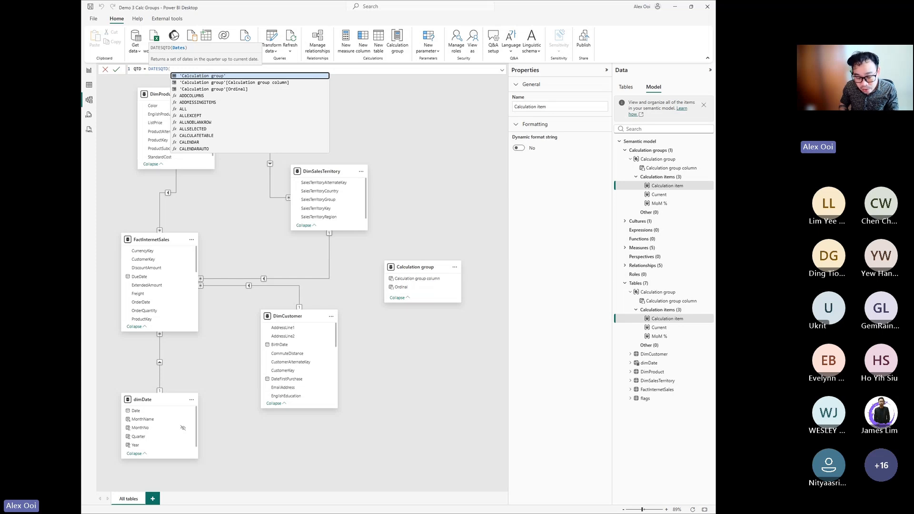
key("ctrl+shift+Left")
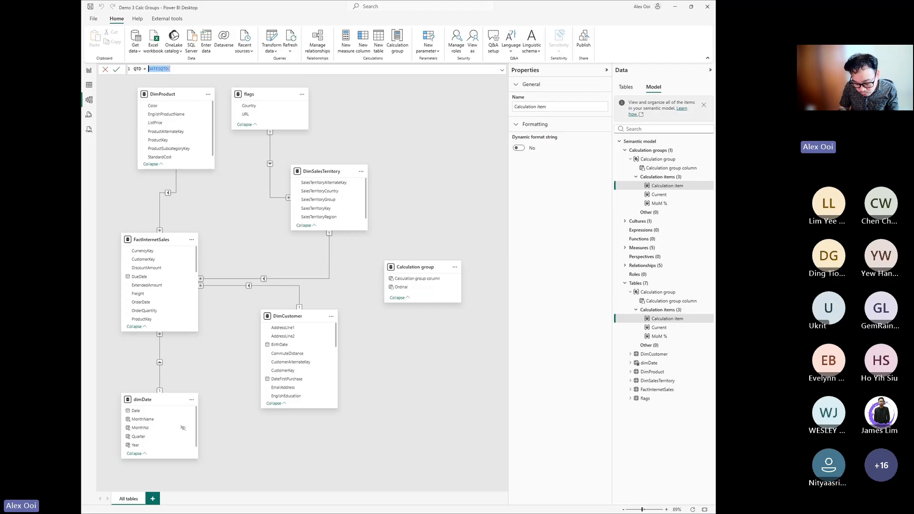
Start the QTD expression with the CALCULATE function and continue on a new indented line.
type("calc")
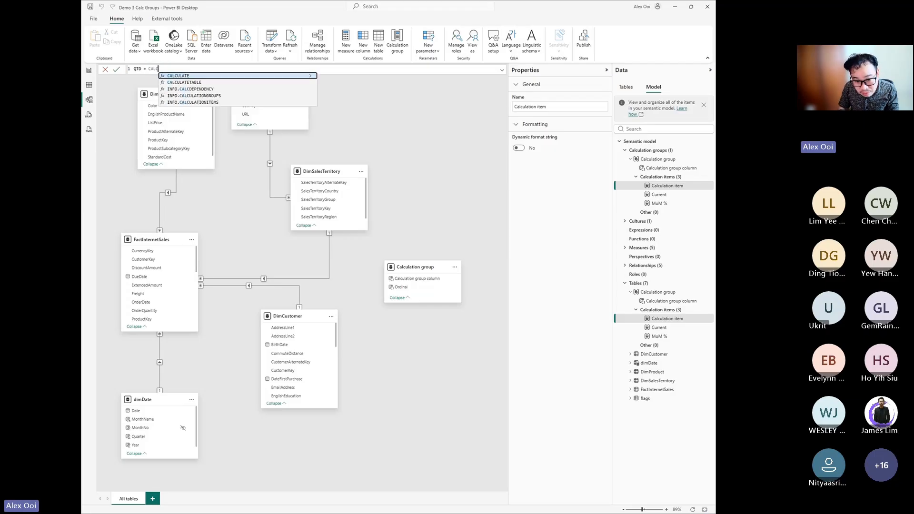
key("Tab")
key("shift+Return")
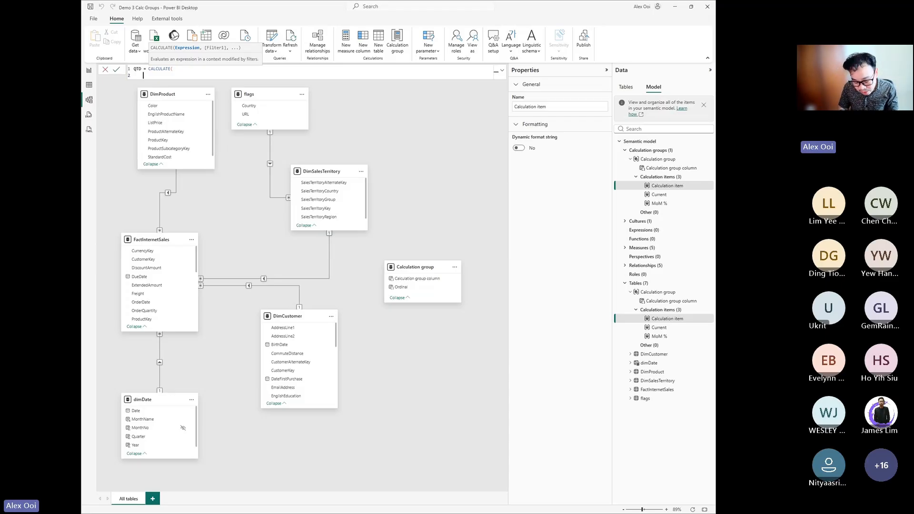
type("sel")
key("Tab")
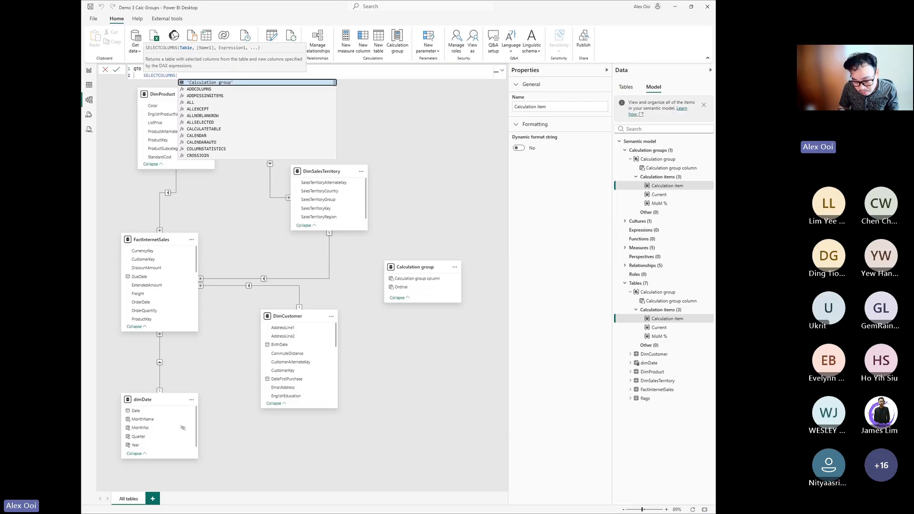
key("shift+Home")
Insert ISSELECTEDMEASURE as the first argument of CALCULATE in the QTD formula.
type("selected")
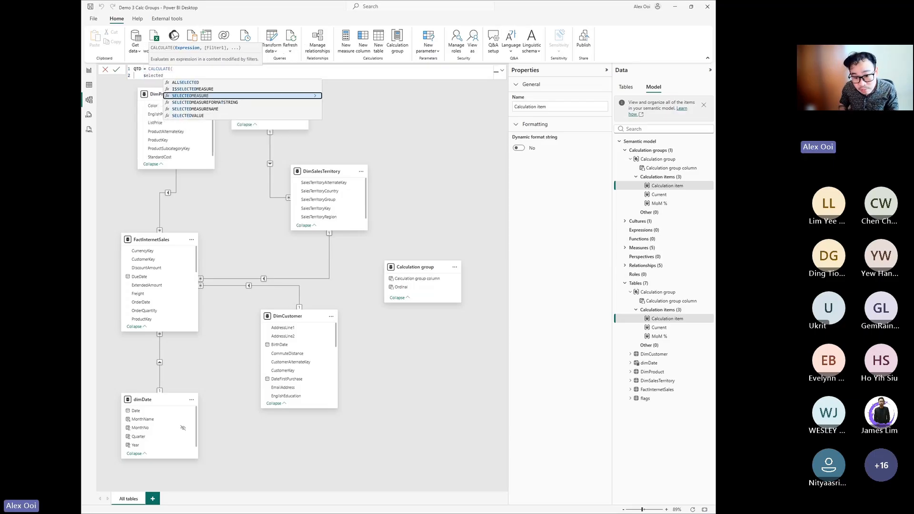
key("Up")
key("Tab")
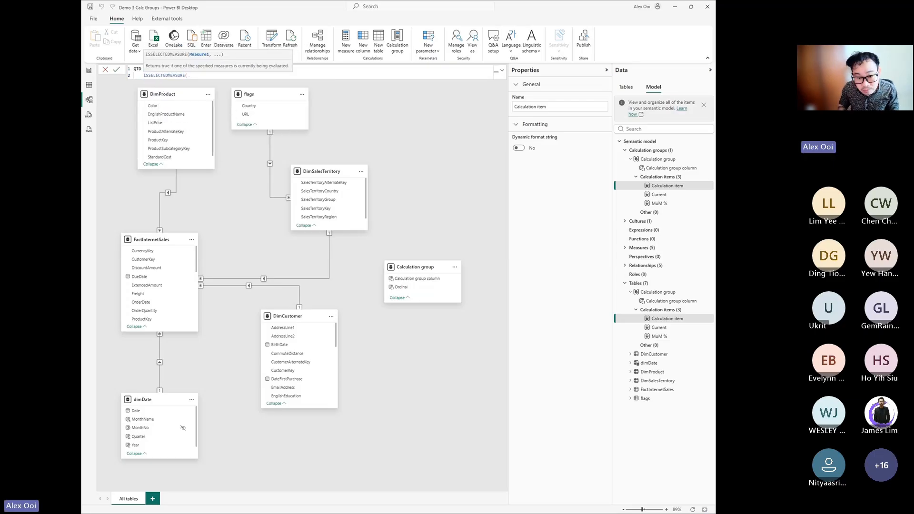
Define the QTD calculation item as CALCULATE(SELECTEDMEASURE(), DATESQTD(dimDate[Date])), commit it and check it in the report matrix.
key("shift+Home")
type("SELECTEDM")
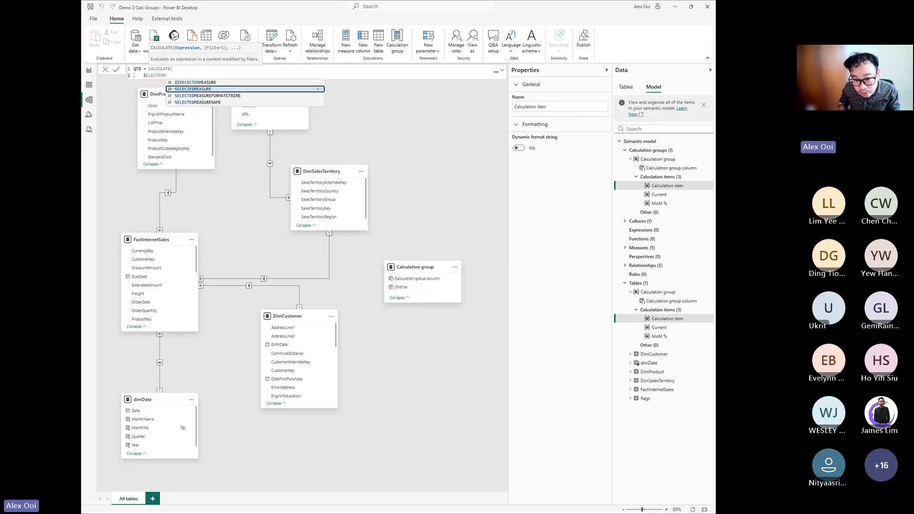
key("Tab")
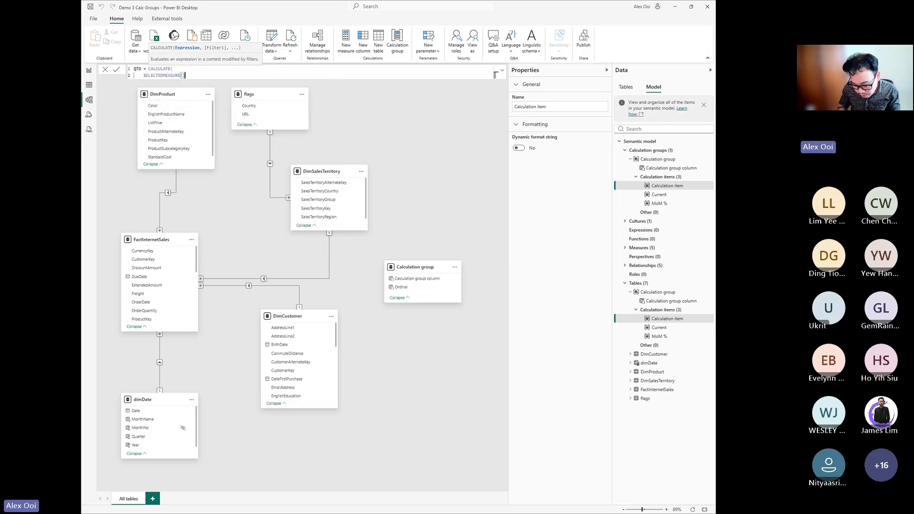
type(",")
key("shift+Return")
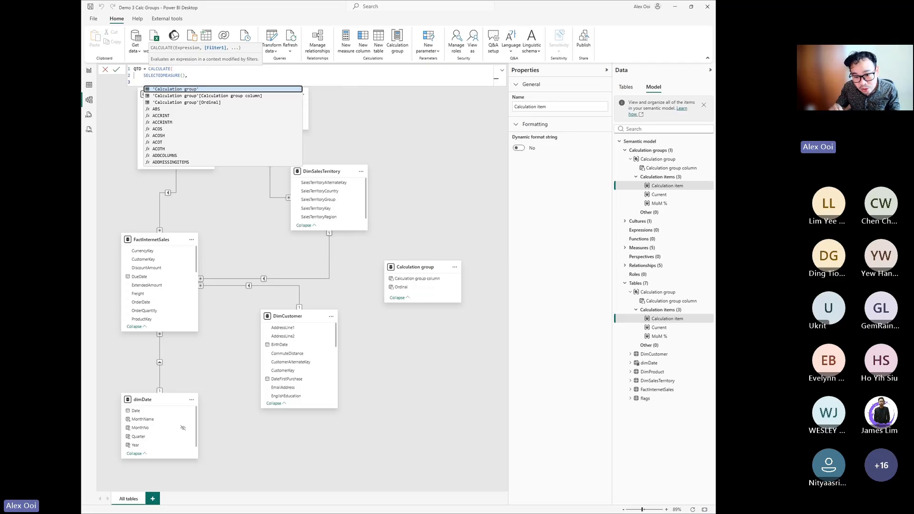
type("qtd")
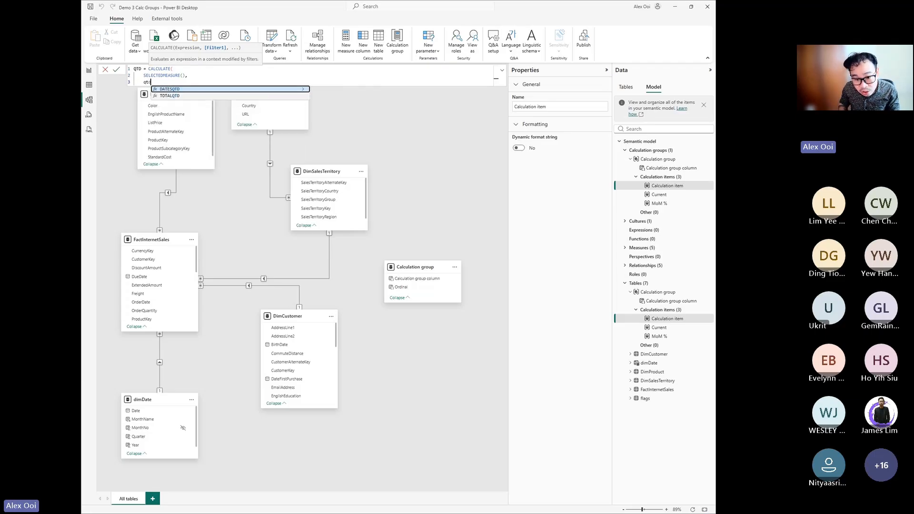
key("Tab")
type("dimDate[Date]")
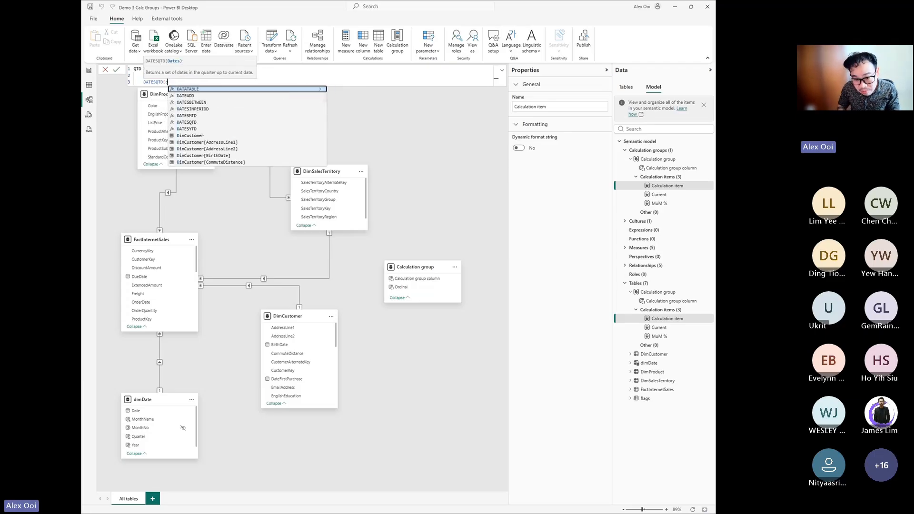
type(")")
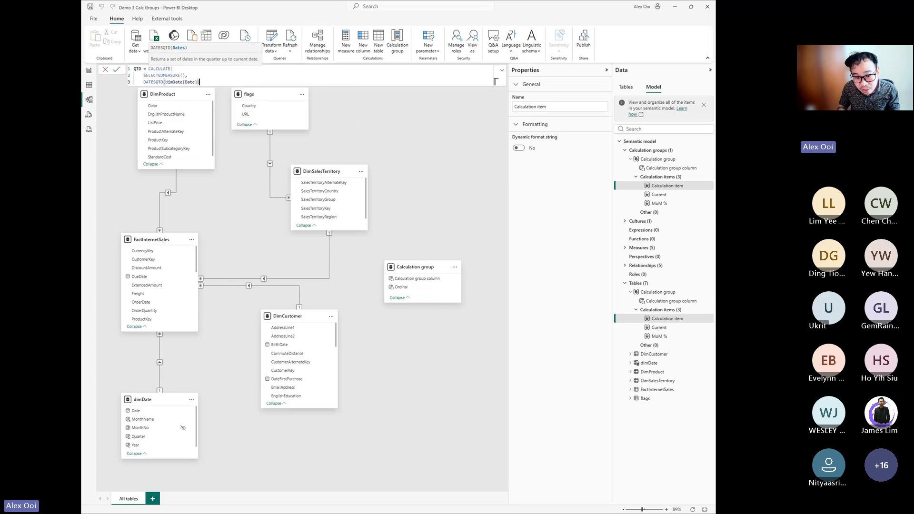
key("Return")
type(")")
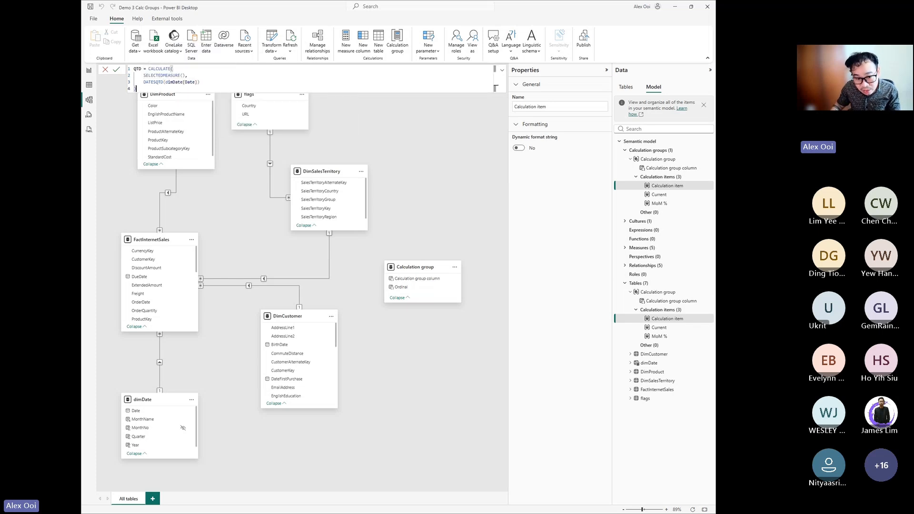
key("Return")
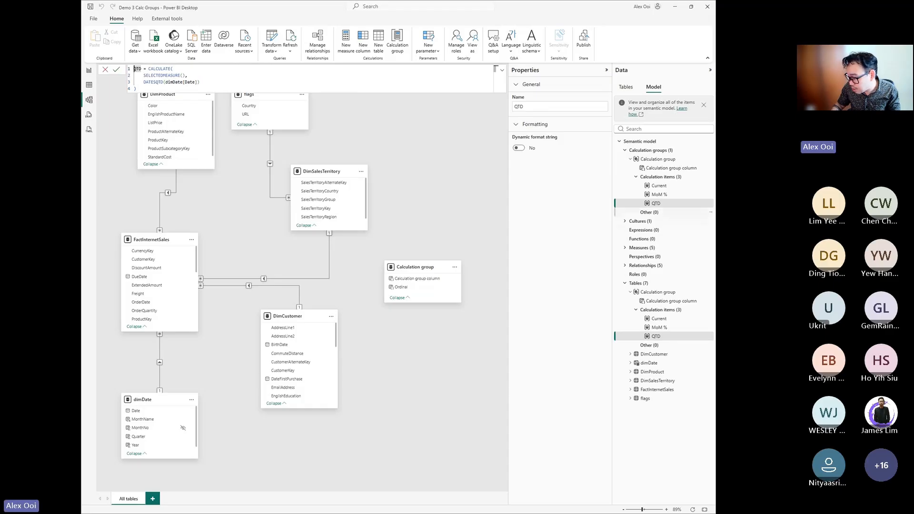
left_click(89, 70)
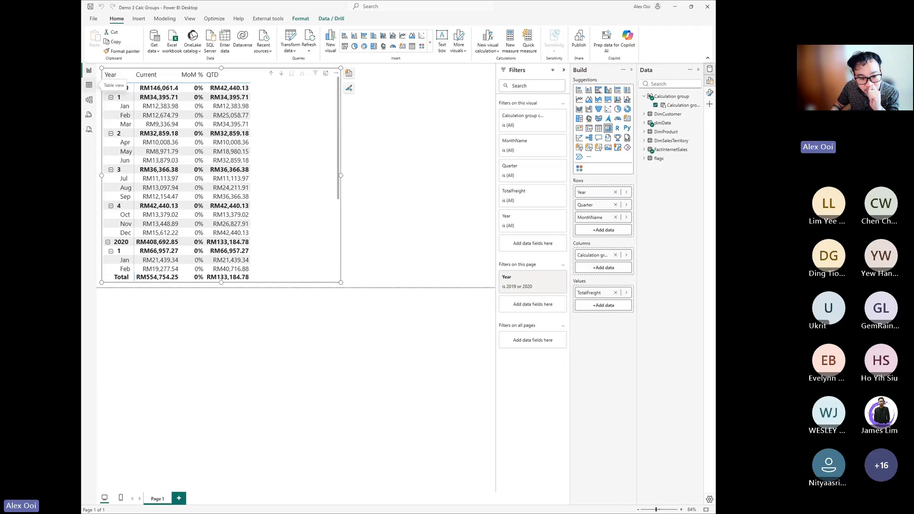
Copy the whole QTD formula and add a new calculation item containing that copy.
left_click(89, 99)
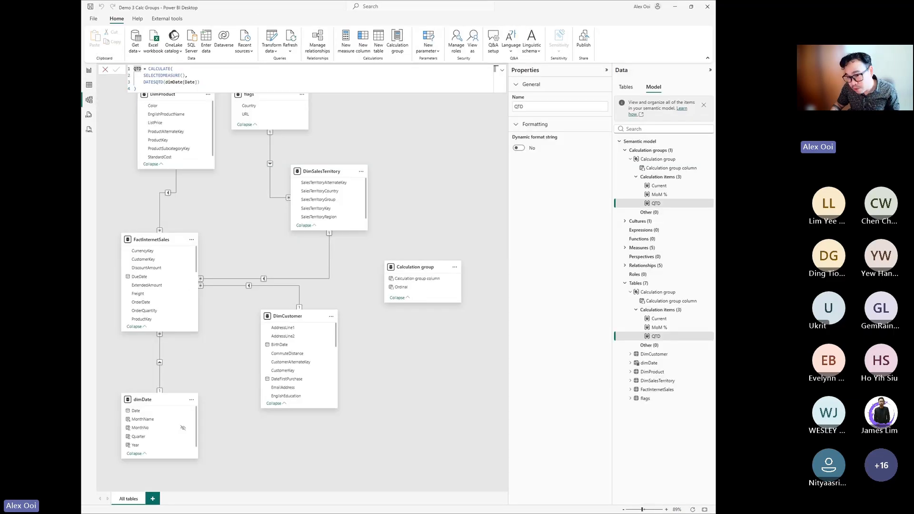
left_click(496, 82)
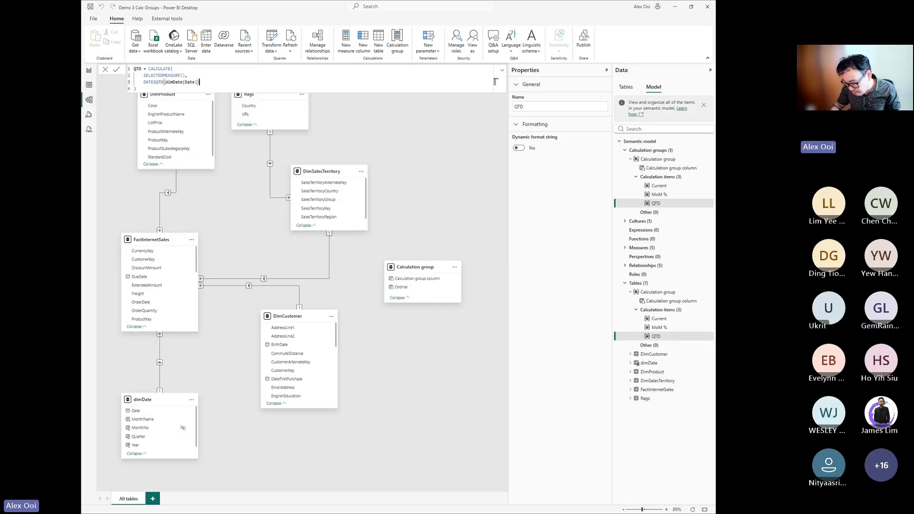
key("ctrl+a")
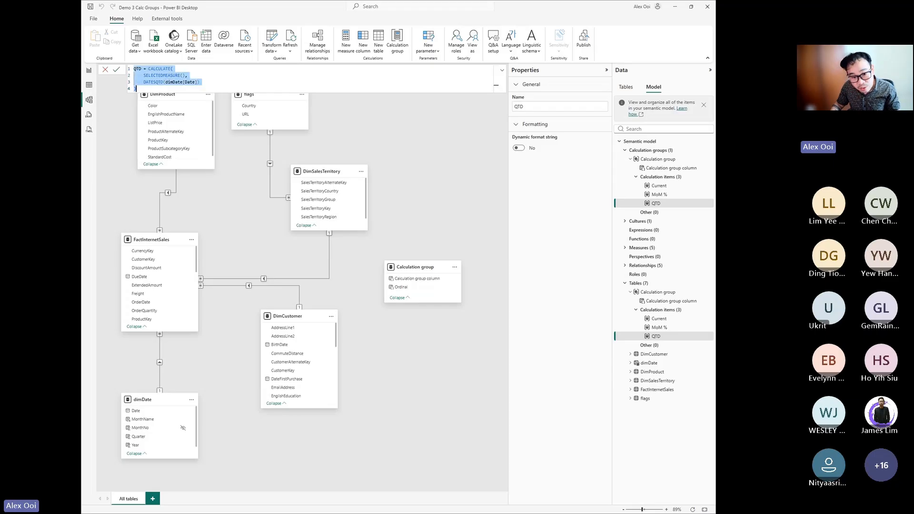
type("399599")
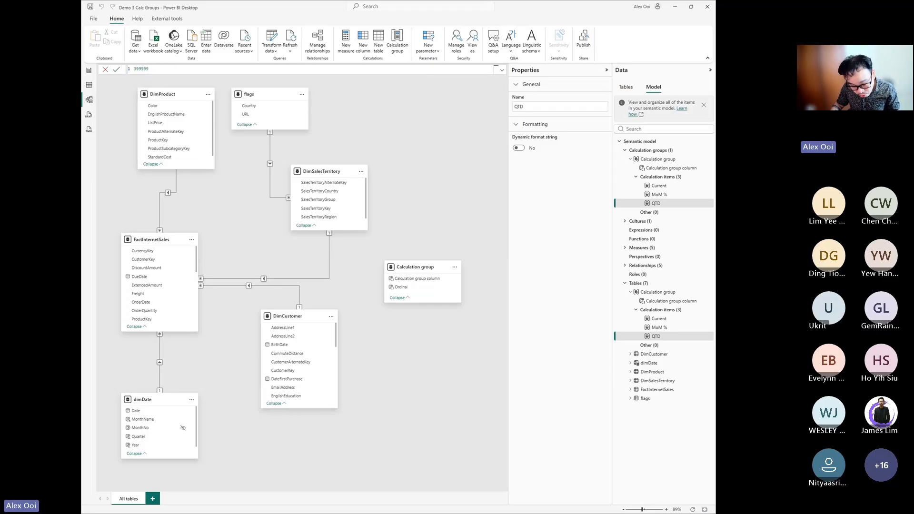
key("ctrl+z")
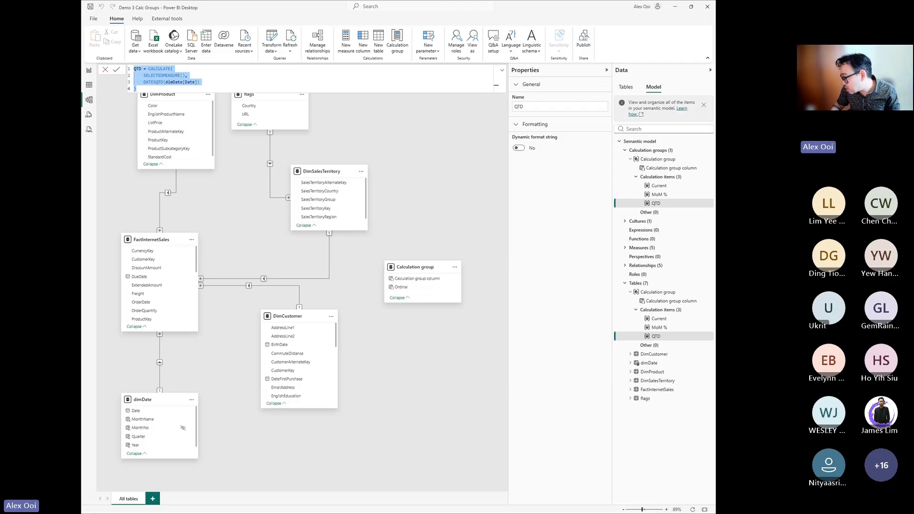
right_click(664, 178)
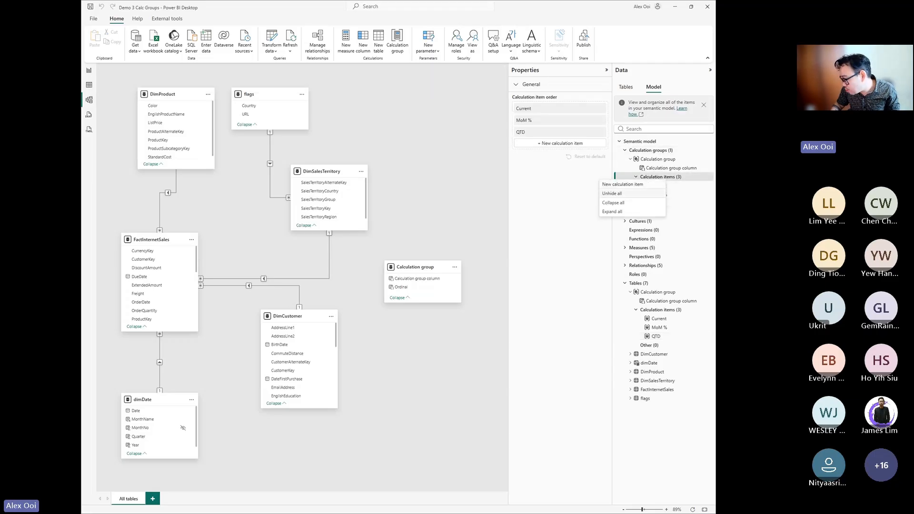
left_click(652, 184)
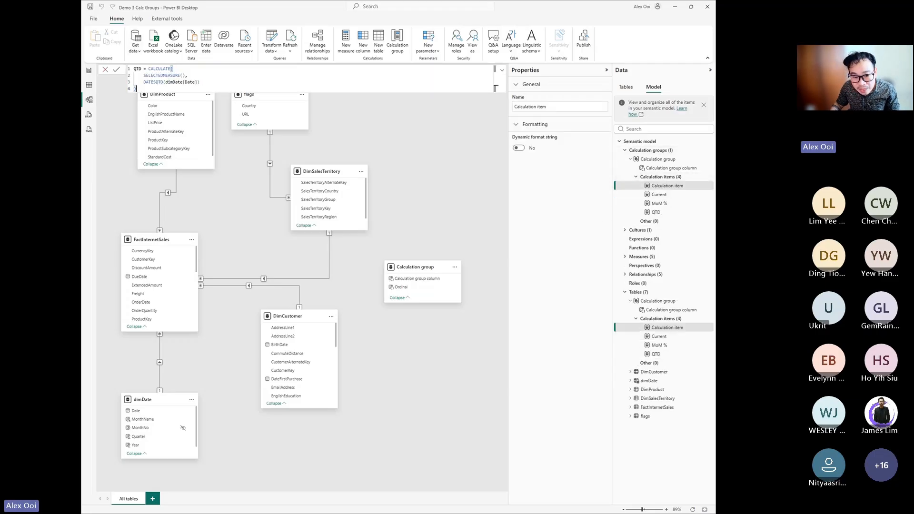
Rename the new calculation item to YTD in its formula.
left_click(136, 69)
key("BackSpace")
type("Y")
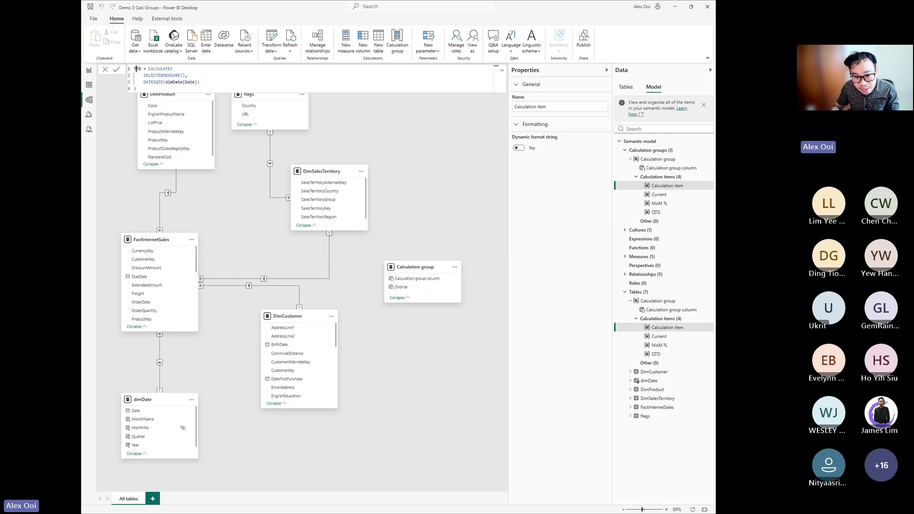
key("BackSpace")
type("Y")
key("Right")
key("Right")
Replace DATESQTD with DATESYTD in the YTD formula, commit it and check the YTD column in the report matrix.
key("Down")
key("Down")
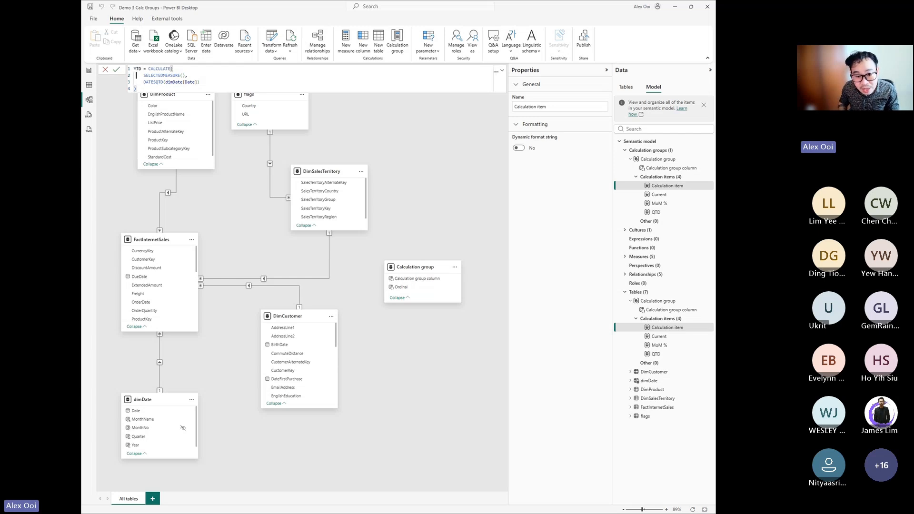
key("Right")
key("Right")
key("Right")
key("Right")
key("Right")
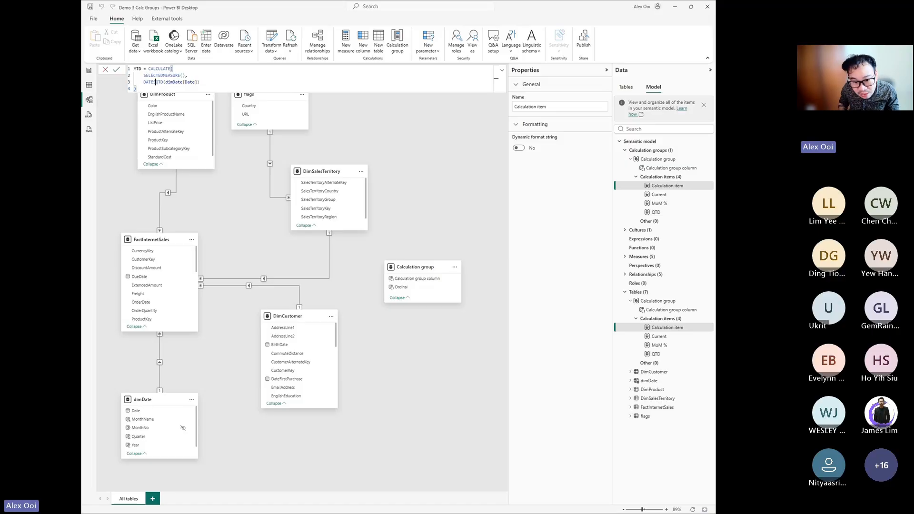
key("Delete")
type("Y")
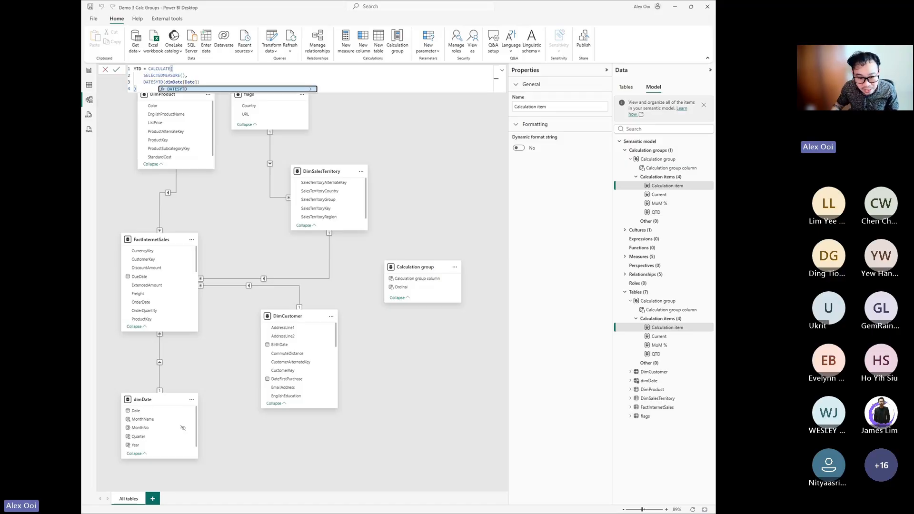
key("Down")
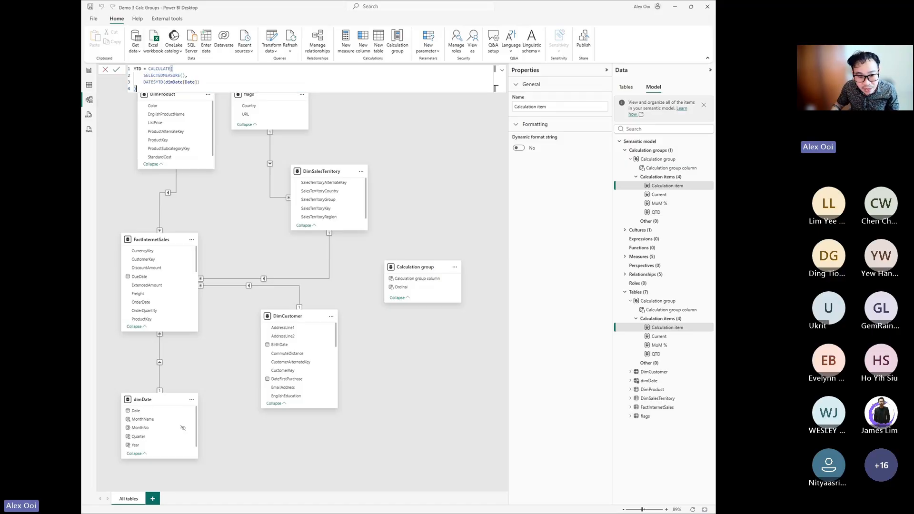
left_click(117, 70)
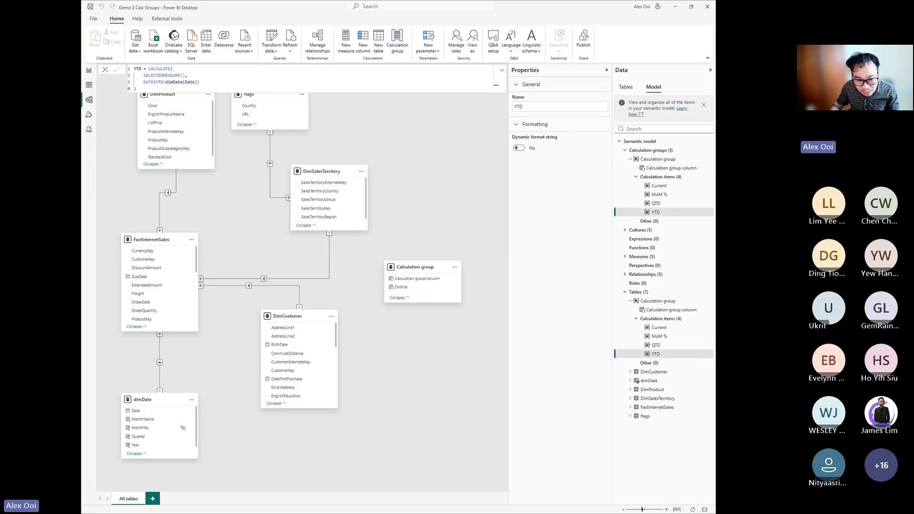
left_click(89, 71)
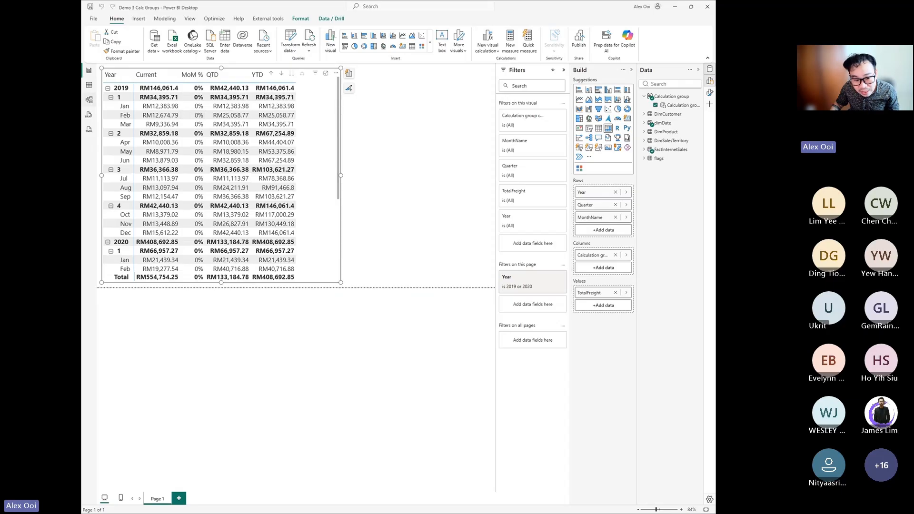
Return to the model and add another calculation item to the calculation group.
left_click(89, 99)
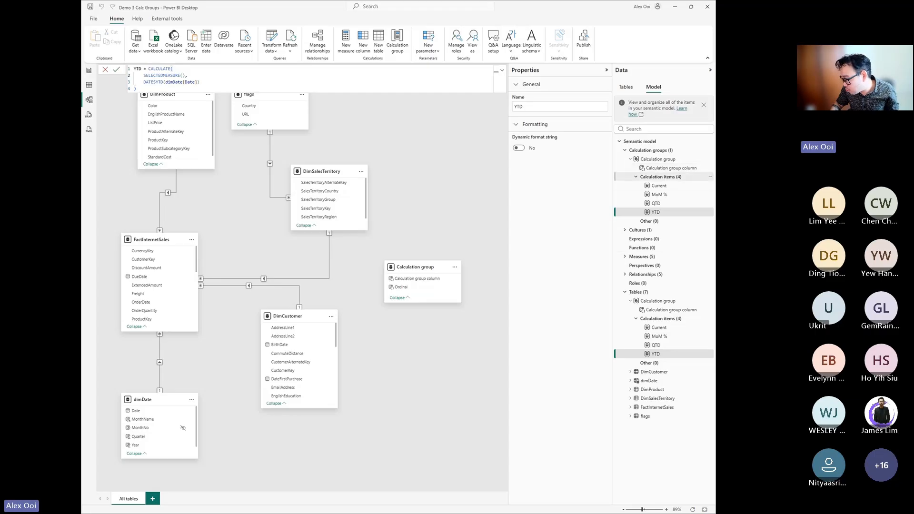
left_click(710, 177)
left_click(628, 182)
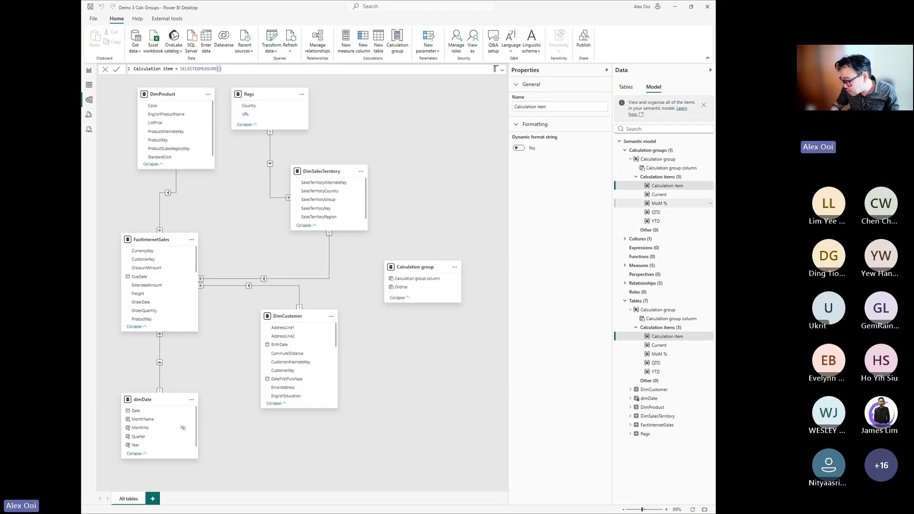
Try returning Delta instead of Result in the MoM % calculation item and check the report matrix.
left_click(660, 204)
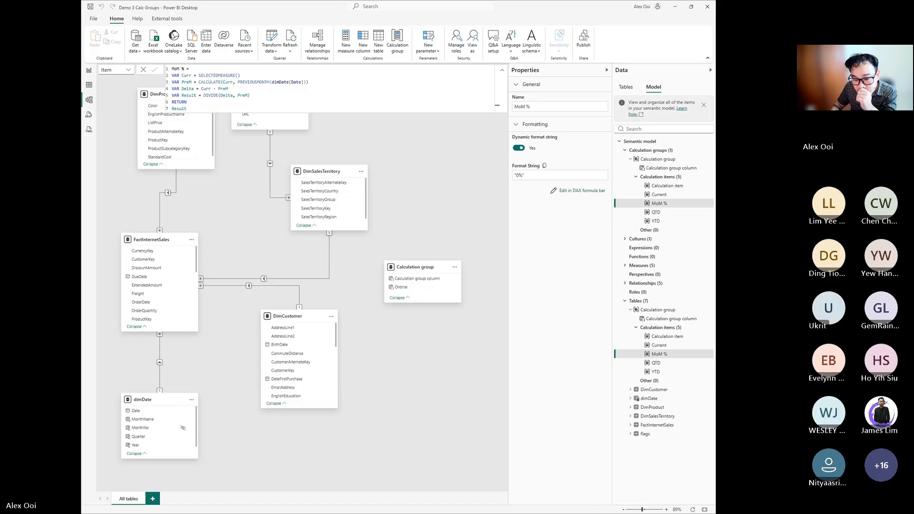
key("shift+Left")
key("shift+Left")
key("shift+Left")
key("shift+Left")
key("shift+Left")
key("shift+Left")
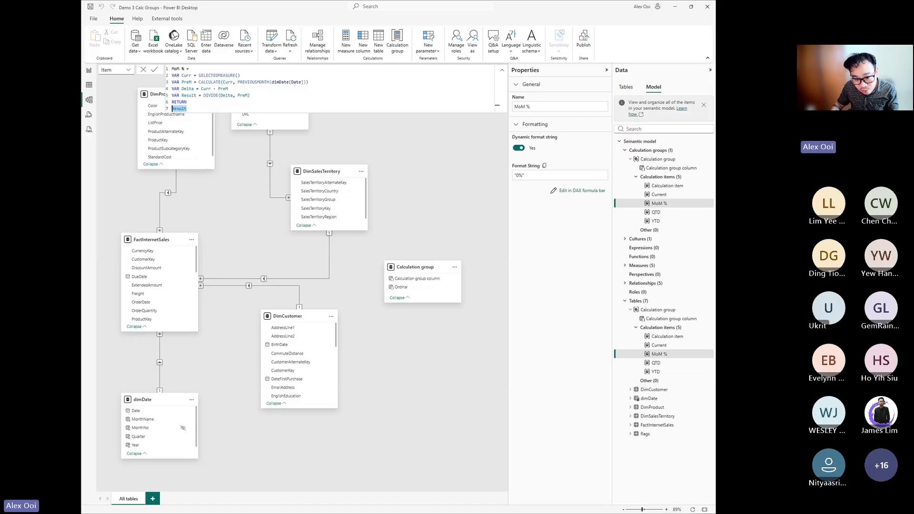
type("Delta")
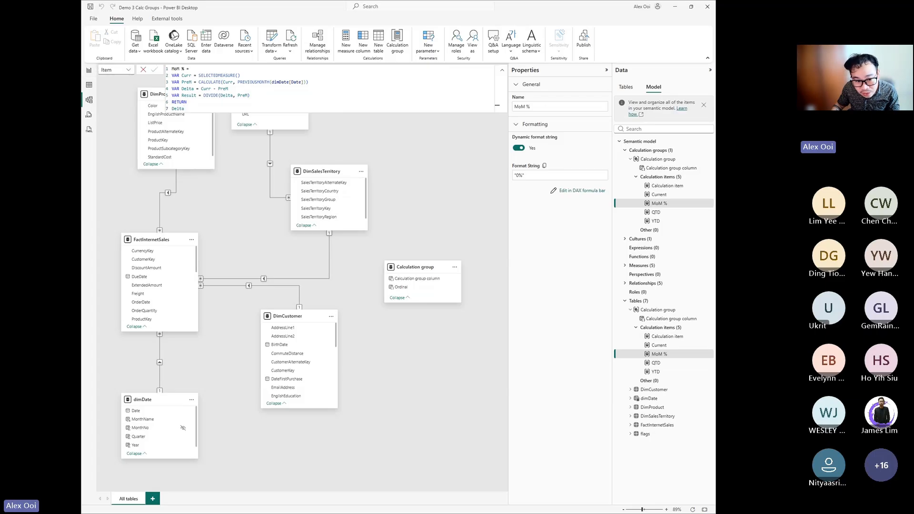
left_click(89, 70)
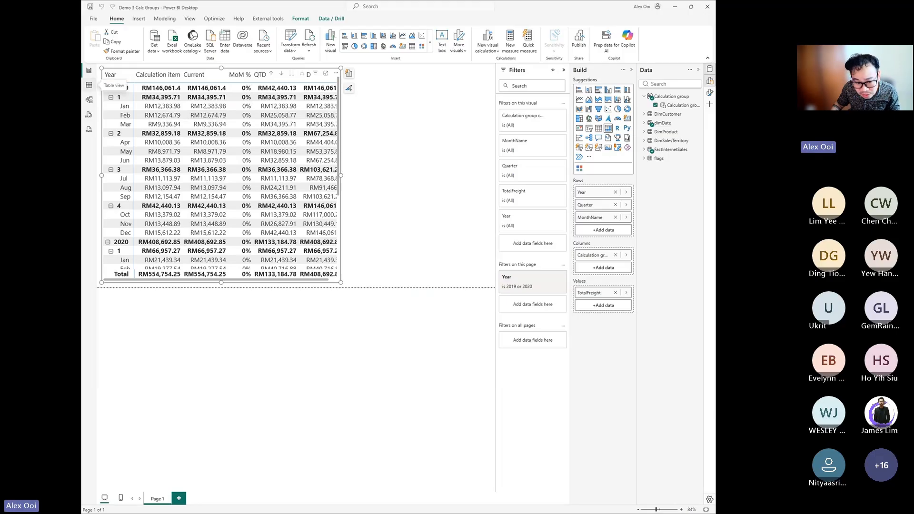
left_click(89, 85)
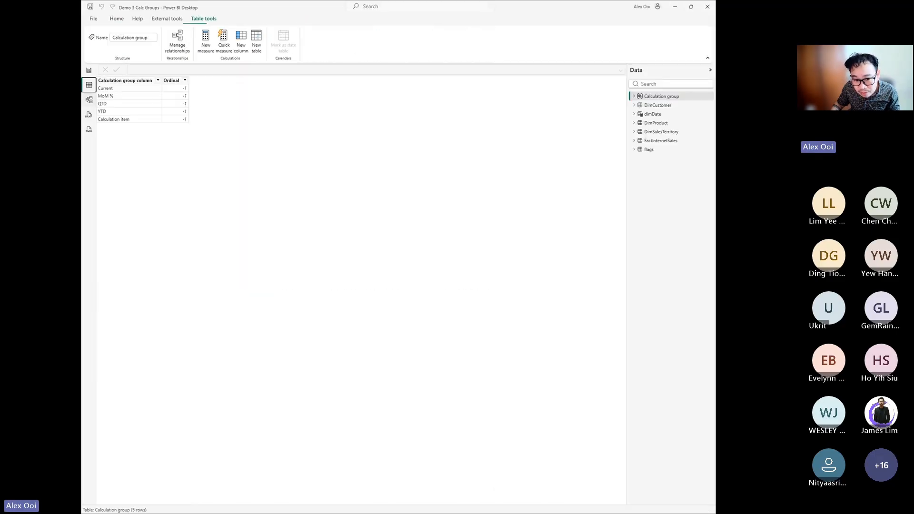
Change the return value of the MoM % formula back to Result.
left_click(89, 99)
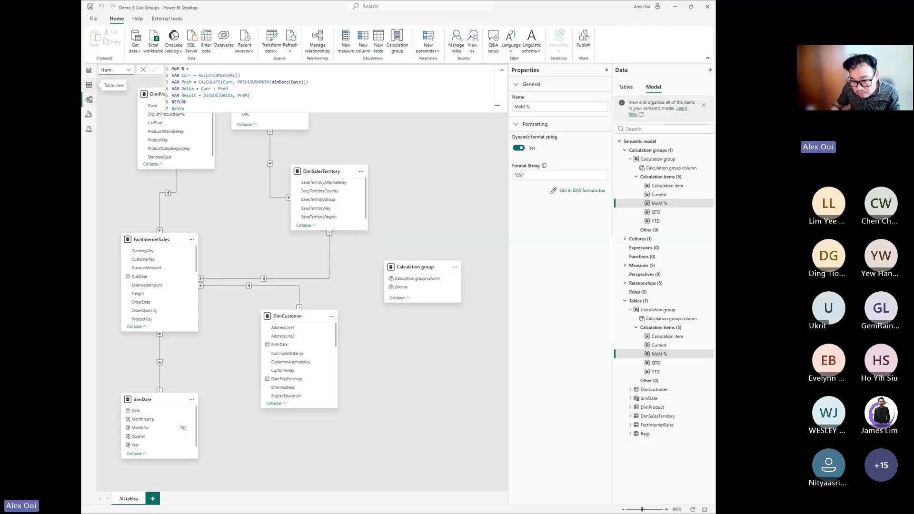
key("BackSpace")
key("BackSpace")
key("BackSpace")
key("BackSpace")
key("BackSpace")
type("Result")
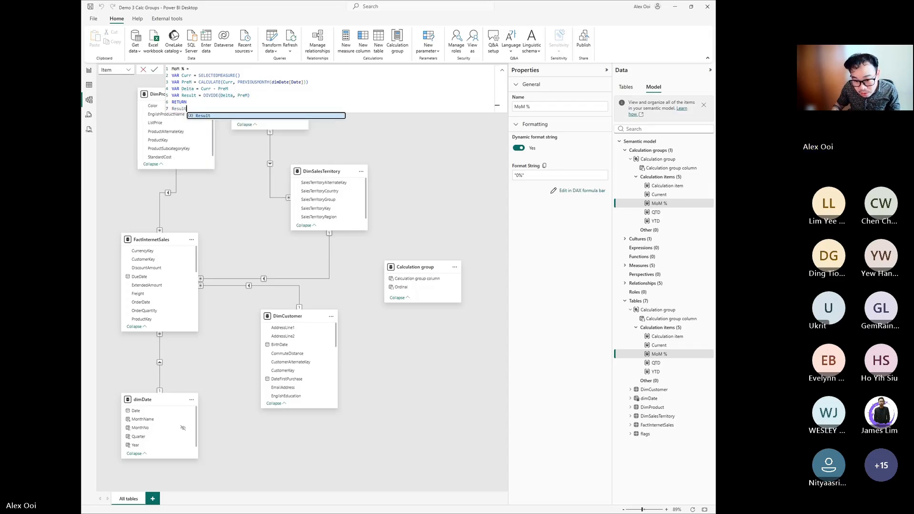
left_click(204, 95)
left_click(187, 108)
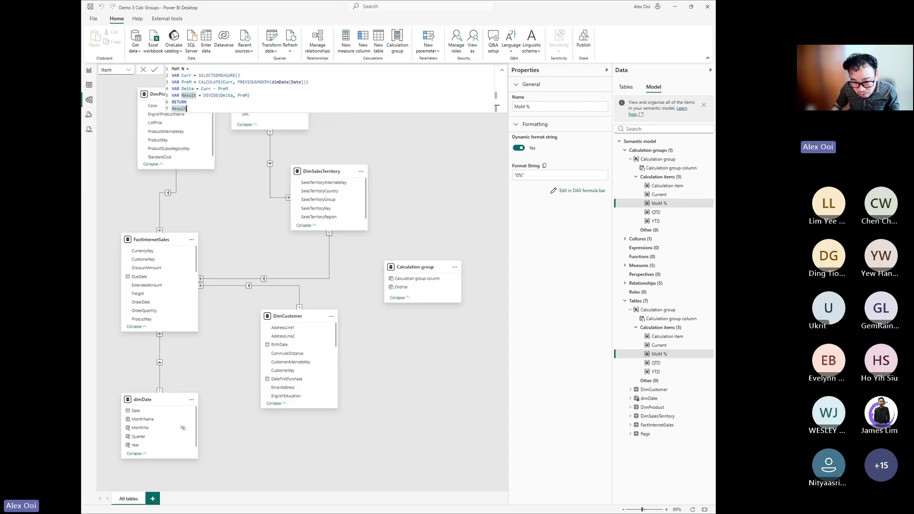
Copy the whole MoM % formula and paste it over the formula of the new, unnamed calculation item.
key("ctrl+a")
key("ctrl+c")
left_click(187, 102)
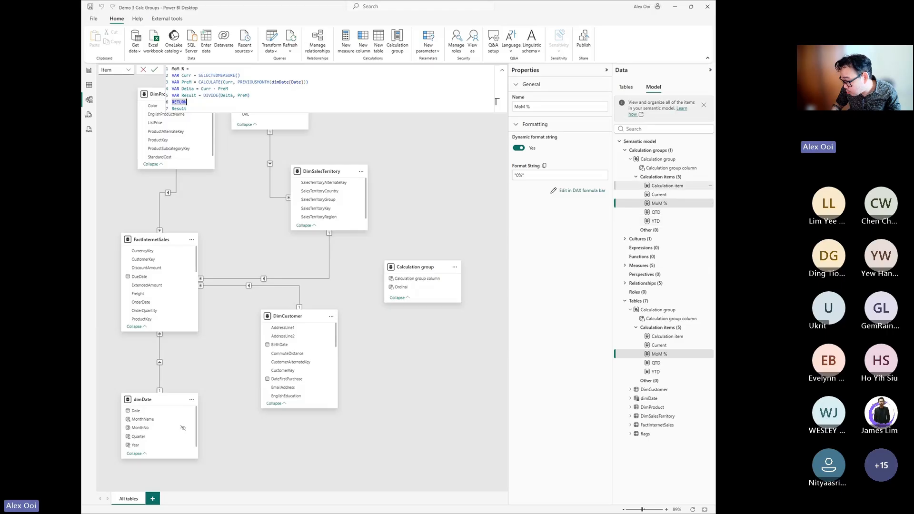
left_click(667, 185)
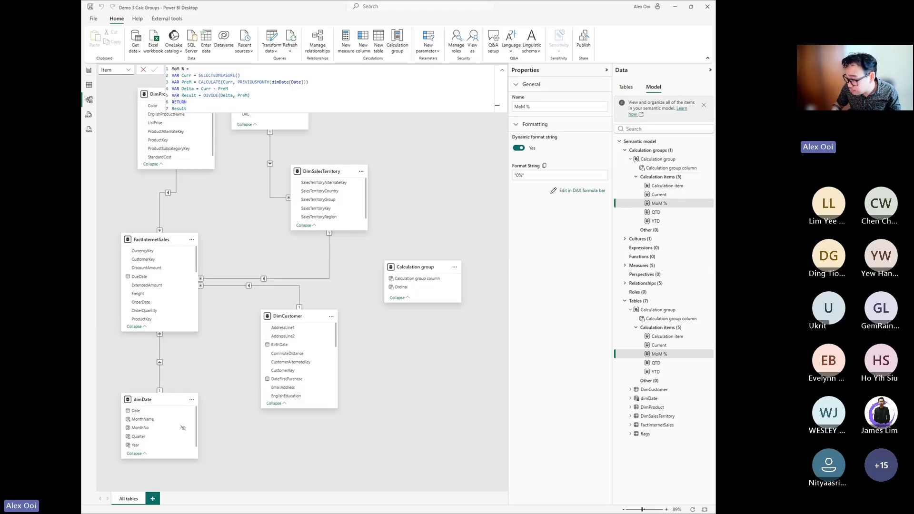
left_click(667, 185)
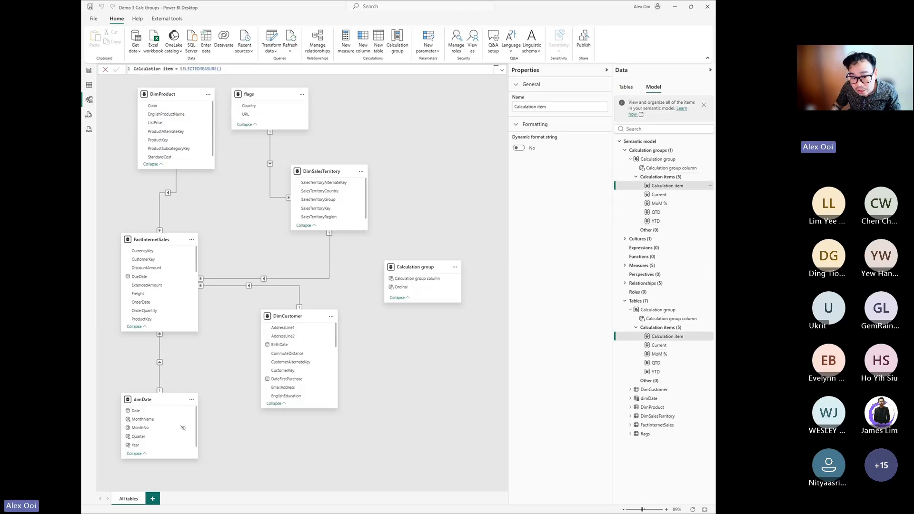
key("ctrl+a")
key("ctrl+v")
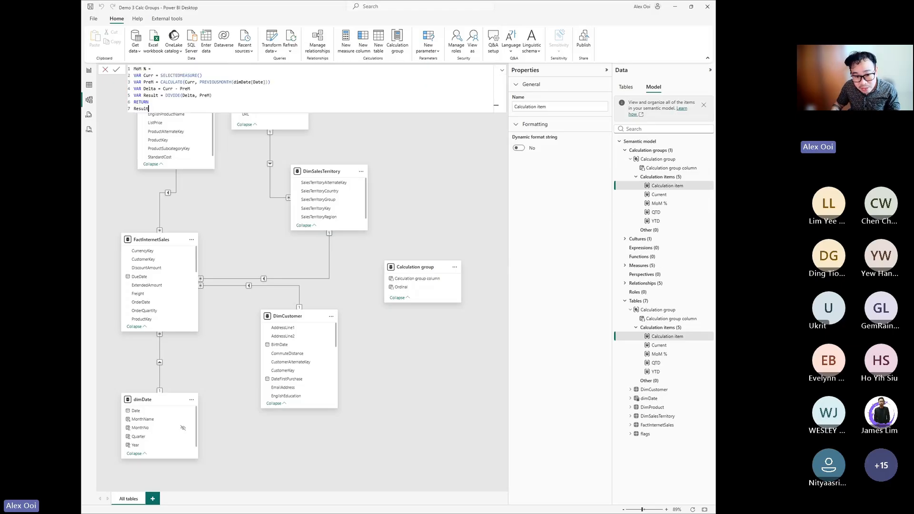
Rename the pasted calculation item to YoY % and change its PreM variable to PreY in the declaration, Delta and Result lines.
key("BackSpace")
key("BackSpace")
key("BackSpace")
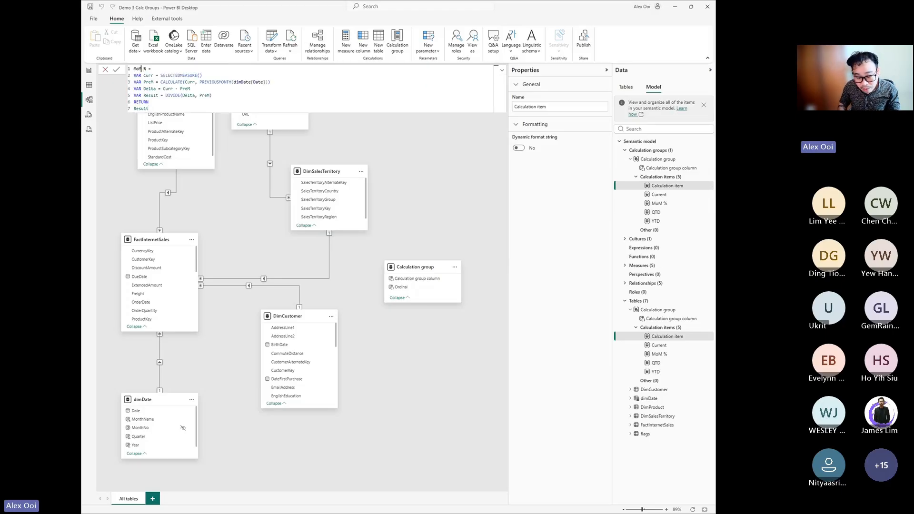
type("YoY")
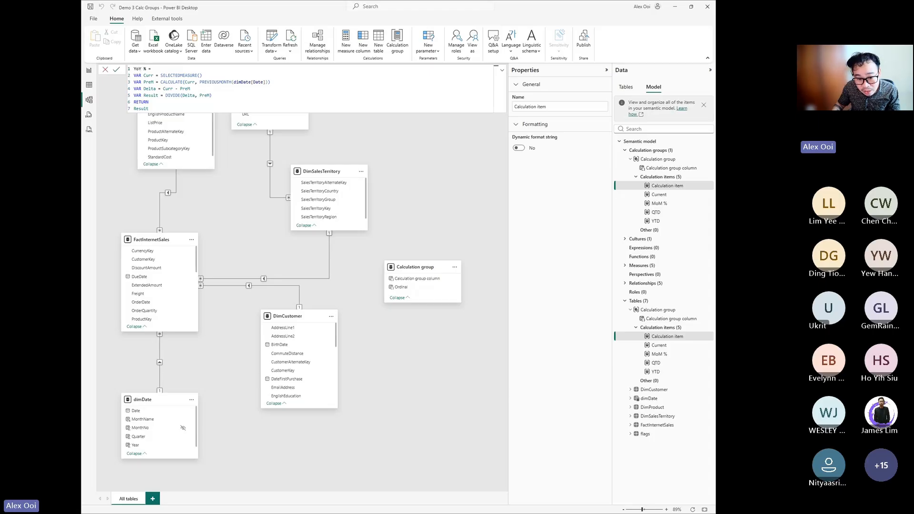
left_click_drag(150, 82, 154, 82)
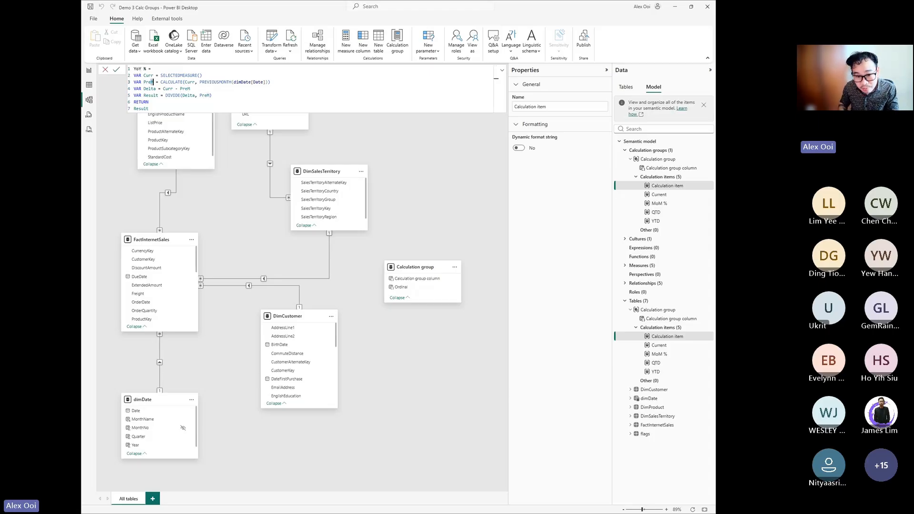
type("Y")
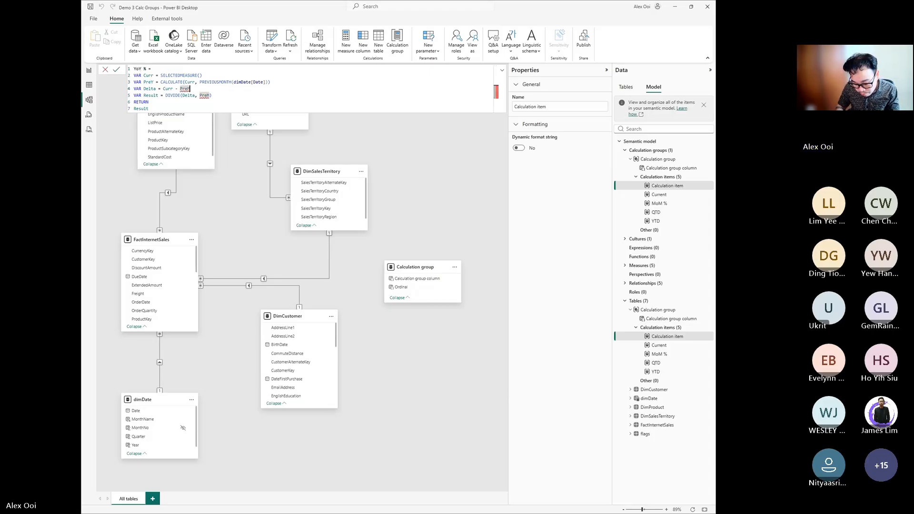
double_click(187, 89)
type("PreY")
left_click(202, 76)
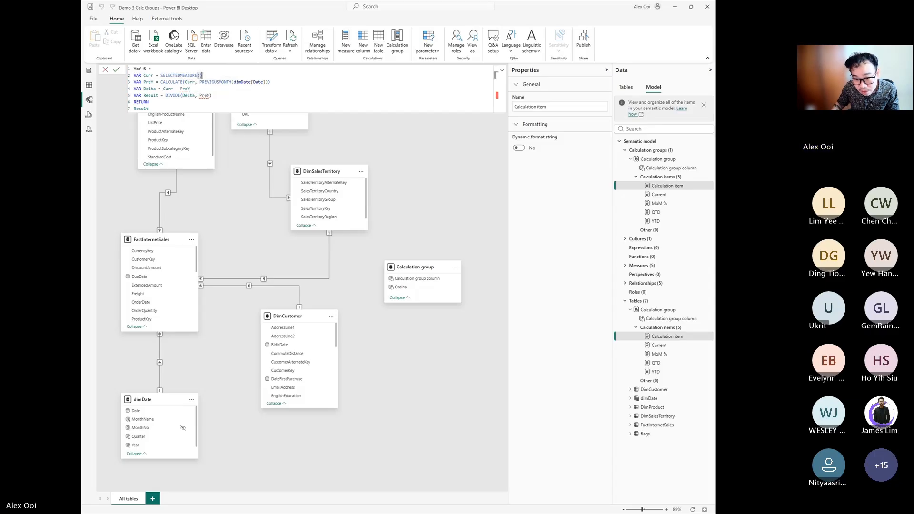
double_click(205, 95)
type("PreY")
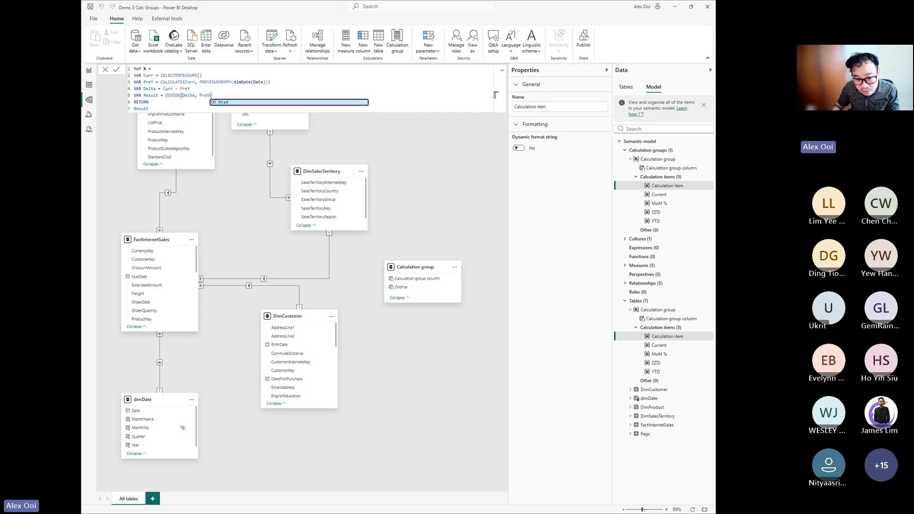
left_click(495, 108)
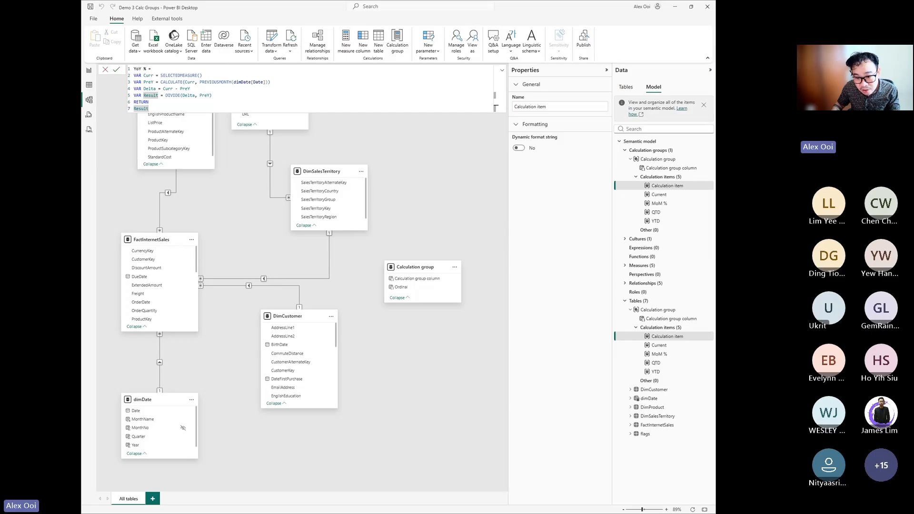
Replace PREVIOUSMONTH with SAMEPERIODLASTYEAR in the PreY variable and commit the YoY % formula.
double_click(215, 82)
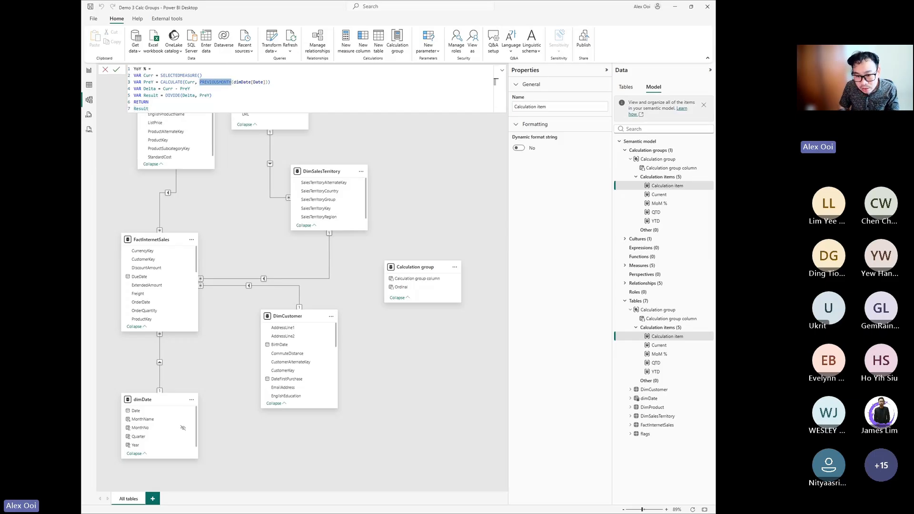
type("SAME")
key("Tab")
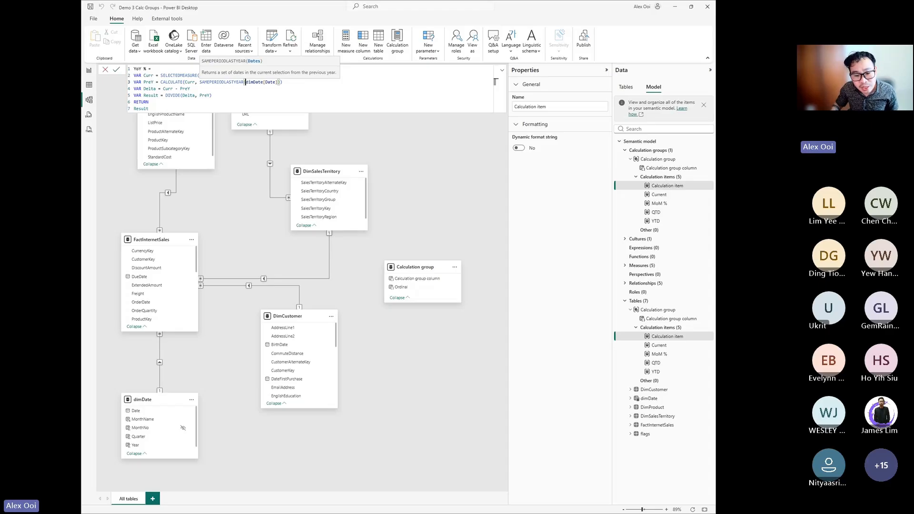
left_click(212, 95)
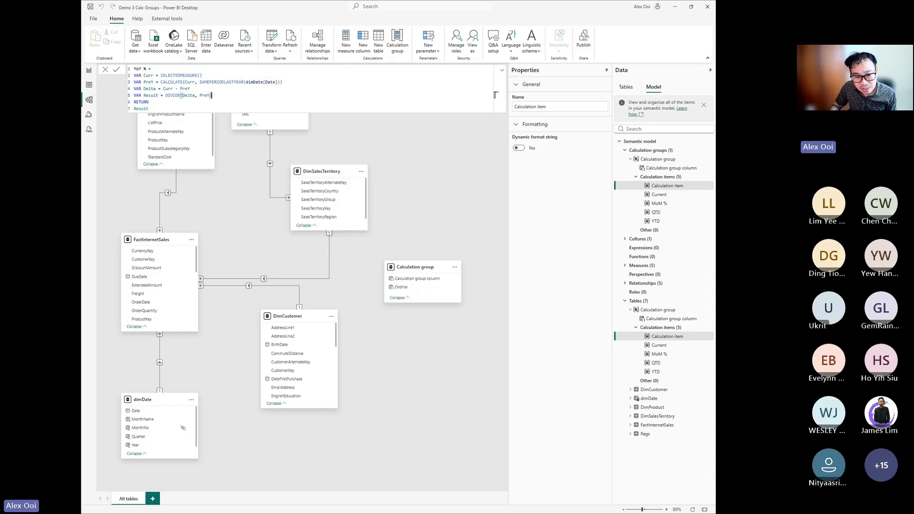
left_click(116, 69)
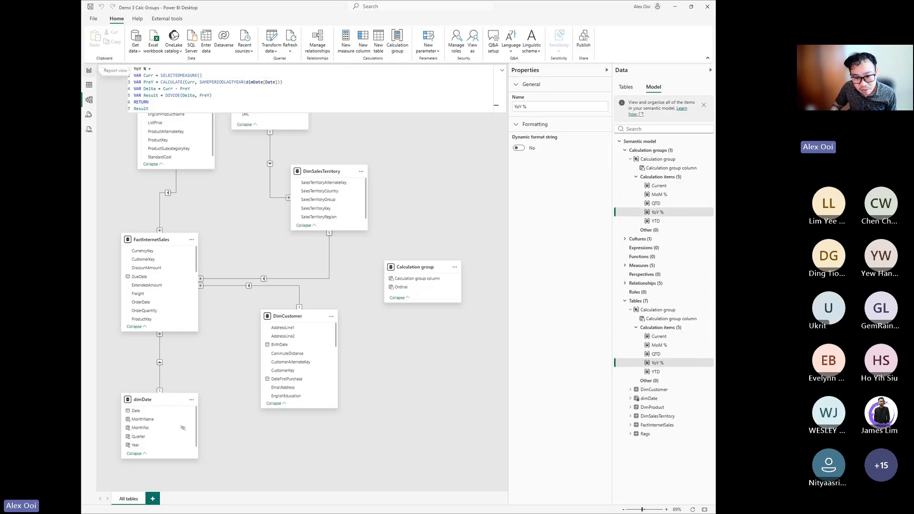
Check the YoY % column in the report matrix and the calculation group's table data, and collapse the 2019 rows in the matrix.
left_click(89, 70)
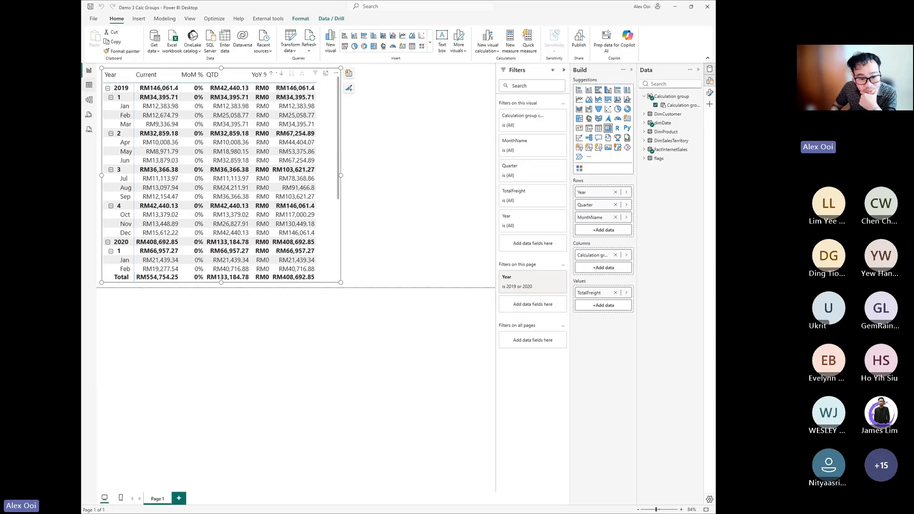
left_click(89, 85)
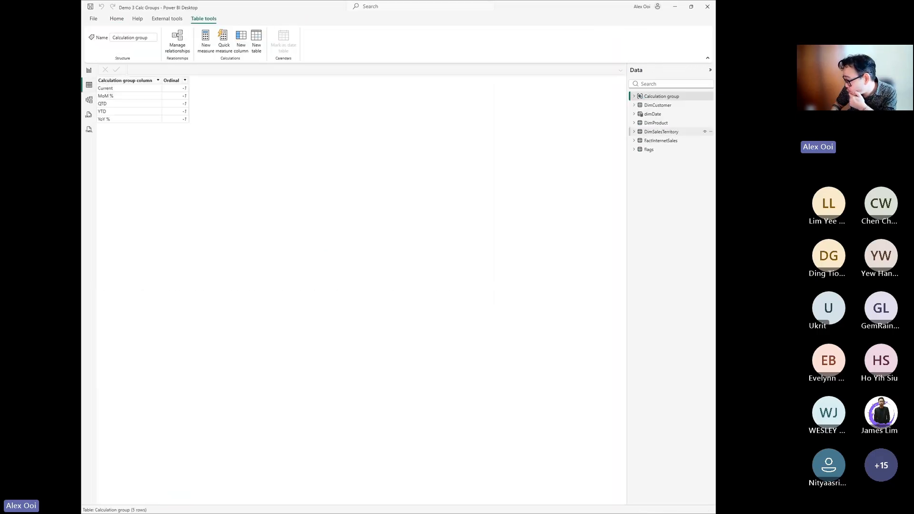
left_click(89, 70)
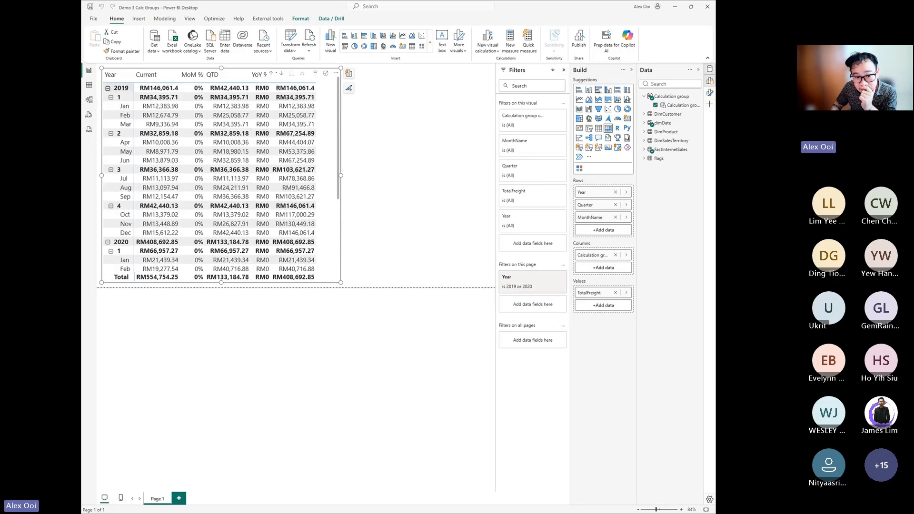
left_click(108, 88)
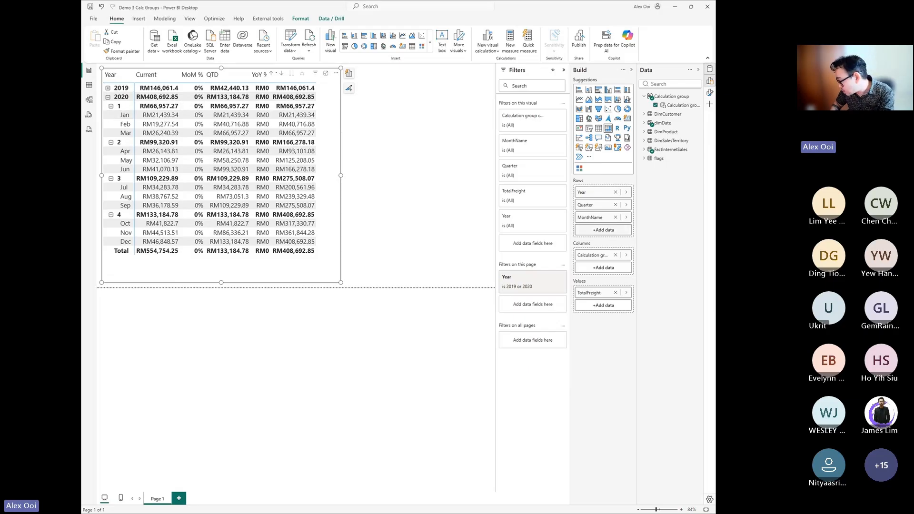
Replace TotalFreight with TotalSales as the value field of the report matrix.
left_click(614, 293)
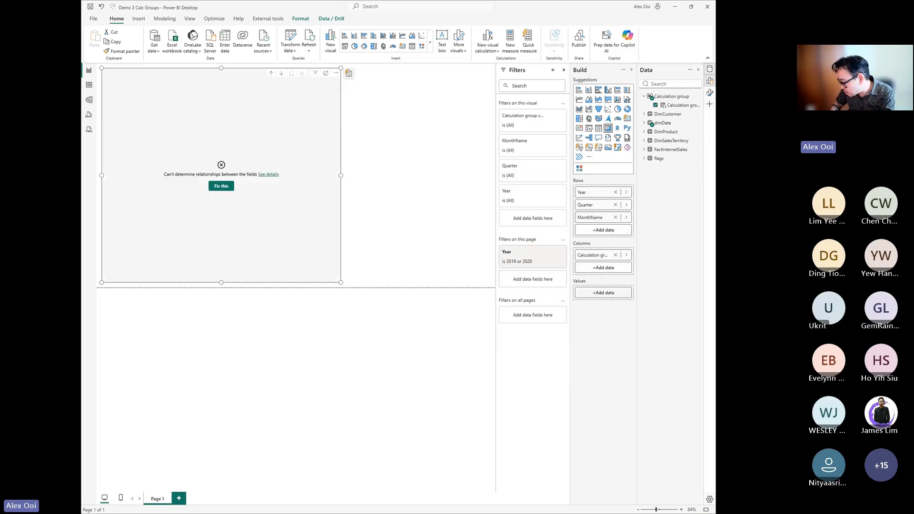
left_click(603, 293)
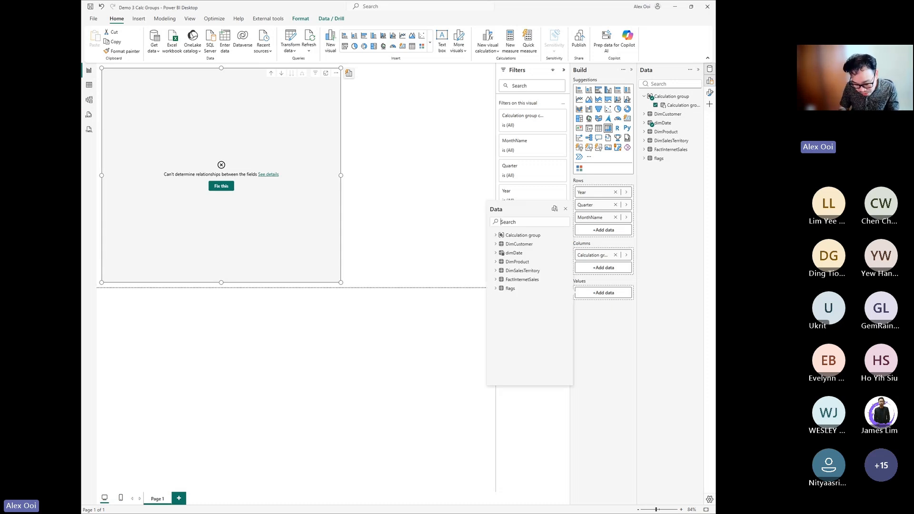
type("total")
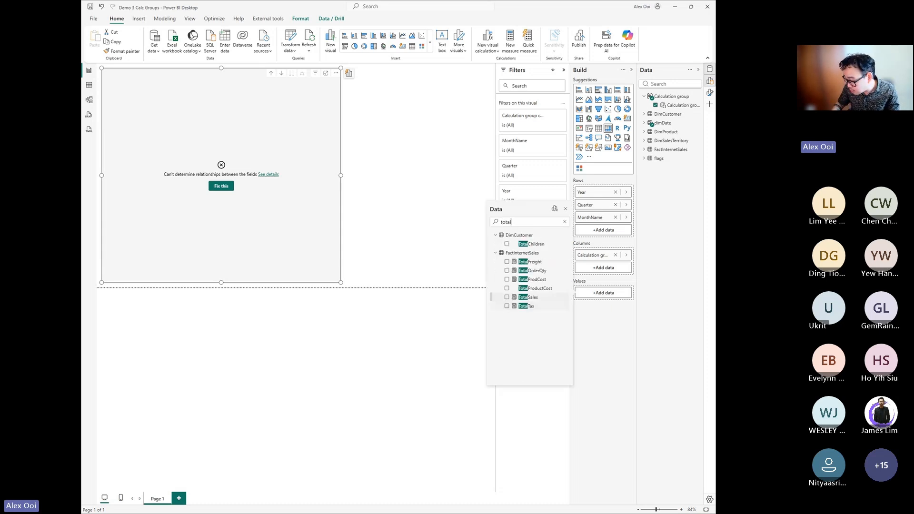
left_click(506, 297)
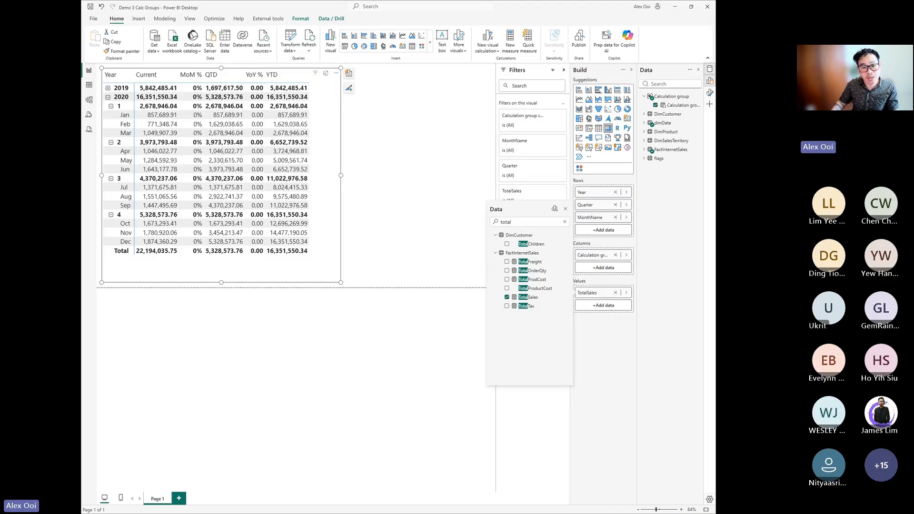
key("Escape")
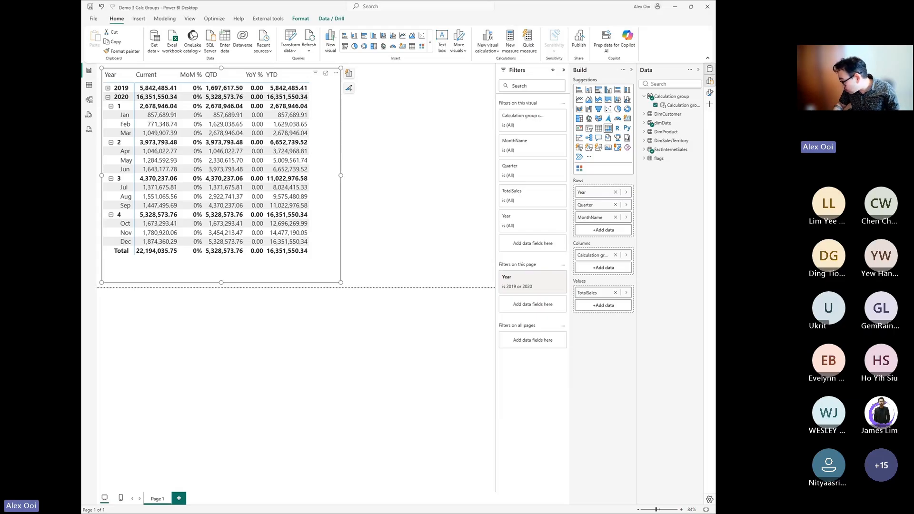
left_click(402, 188)
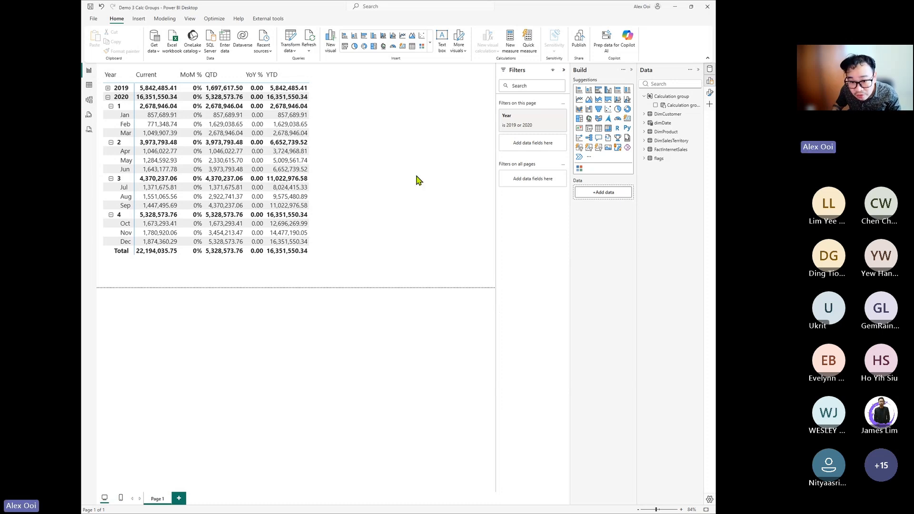
Try an alternative MoM % formula in the model that calculates PrevMth from SELECTEDMEASURE() with PARALLELPERIOD(dimDate[Date], -1, MONTH).
left_click(88, 100)
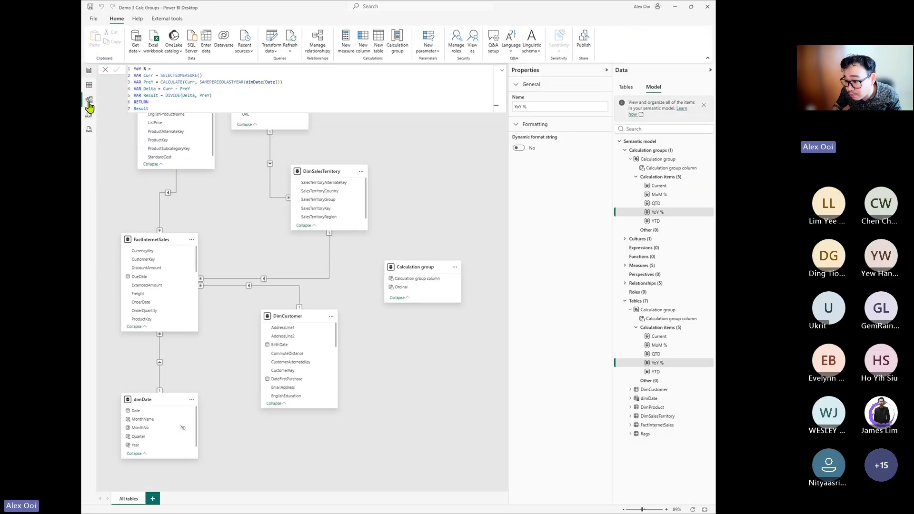
left_click(666, 195)
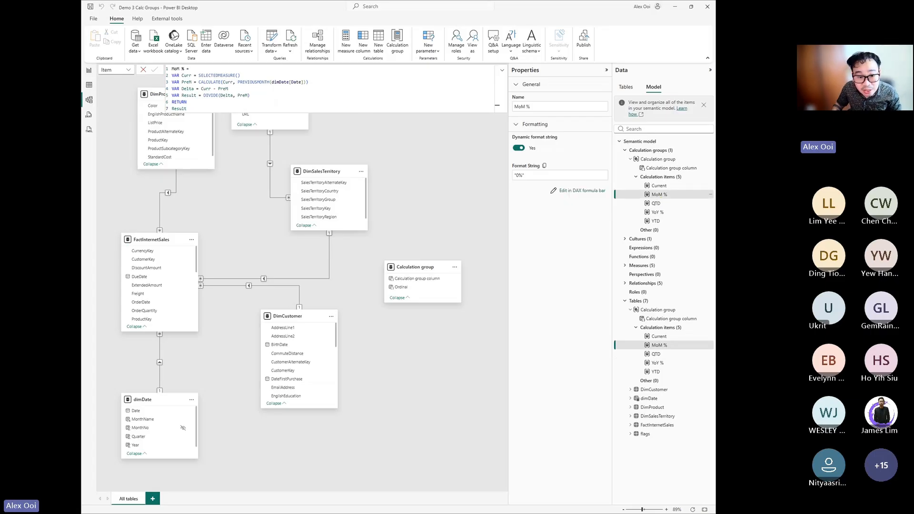
key("ctrl+a")
type("MoM% = VAR CurrMth = SELECTEDMEASURE() VAR PrevMth = CALCULATE(SELECTEDMEASURE(), PARALLELPERIOD(dimDate[Date], -1, MONTH)) VAR Delta = CurrMth - PrevMth VAR Result = DIVIDE(Delta, CurrMth) RETURN Result")
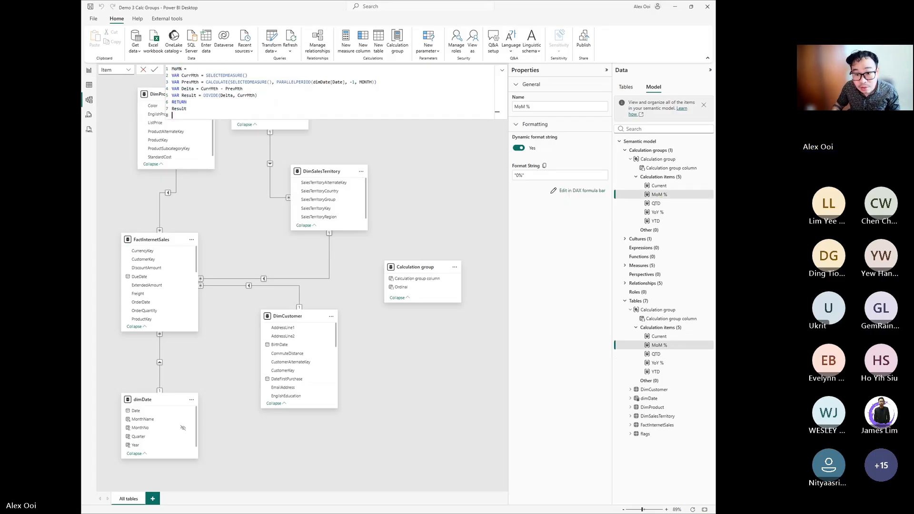
key("BackSpace")
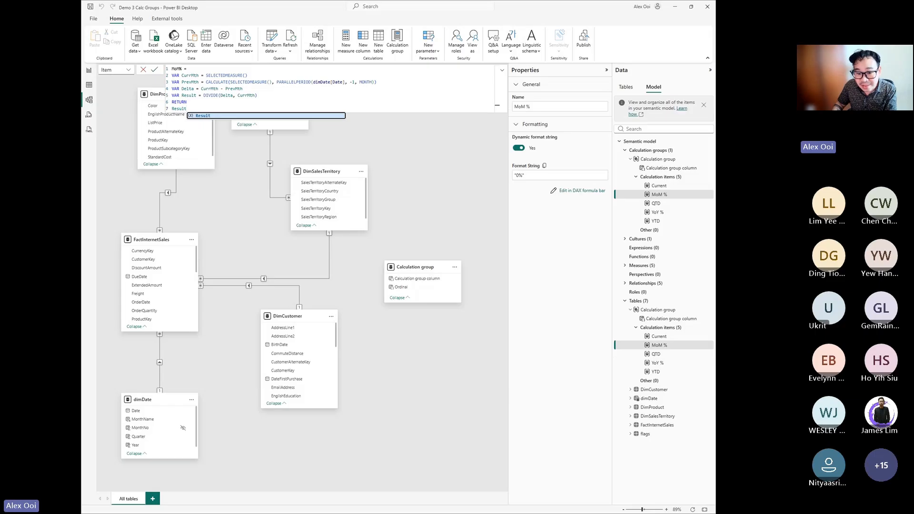
left_click(496, 96)
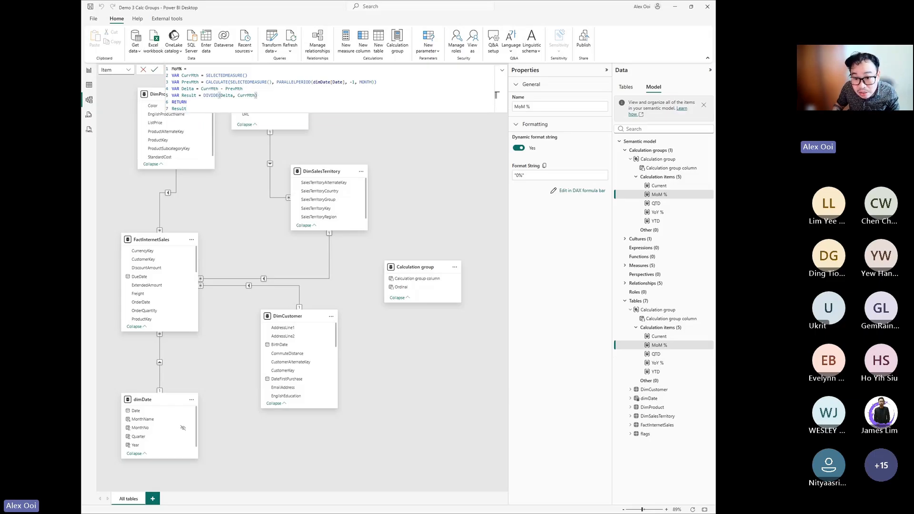
Undo the replacement of the MoM % formula.
key("ctrl+z")
key("ctrl+z")
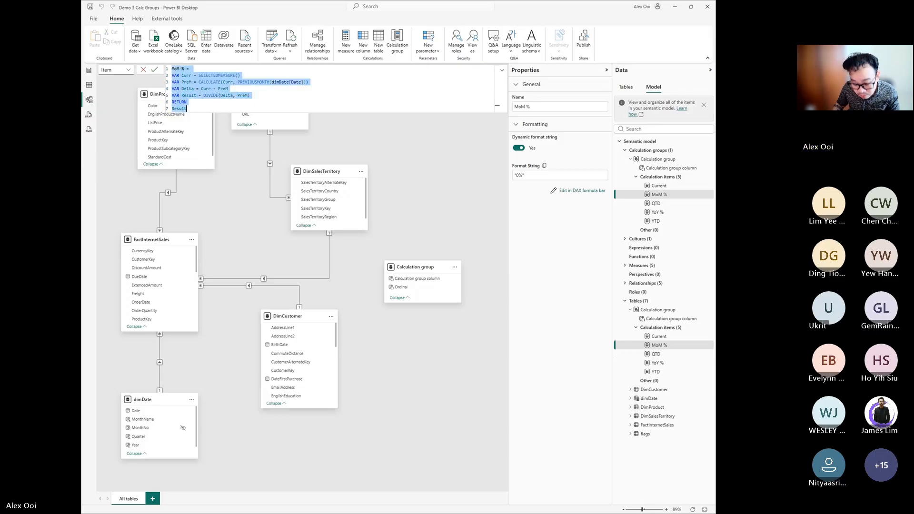
double_click(496, 101)
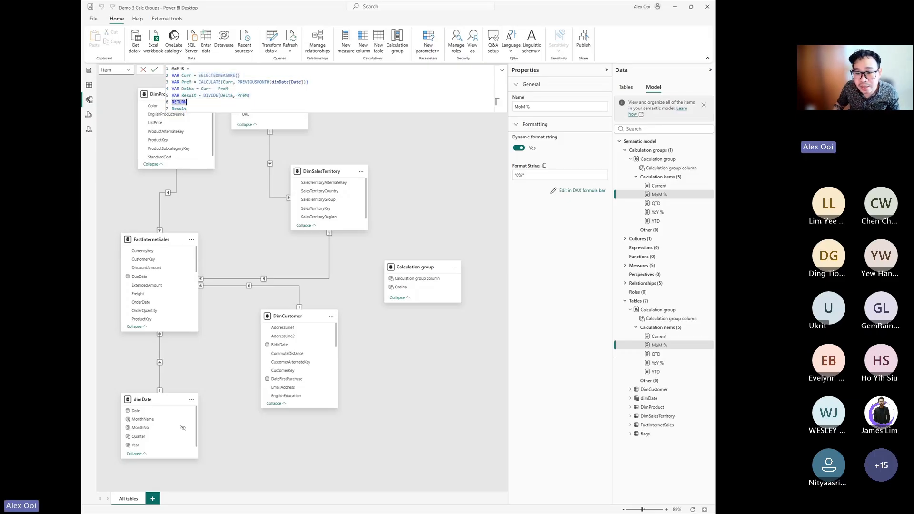
In the MoM % calculation item, replace Curr with SELECTEDMEASURE() inside the PreM variable's CALCULATE and commit the formula.
double_click(228, 82)
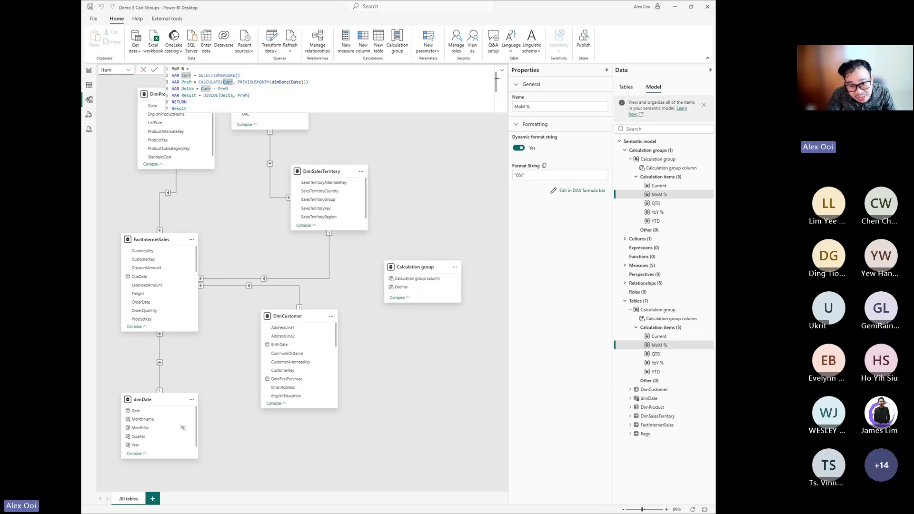
key("ctrl+a")
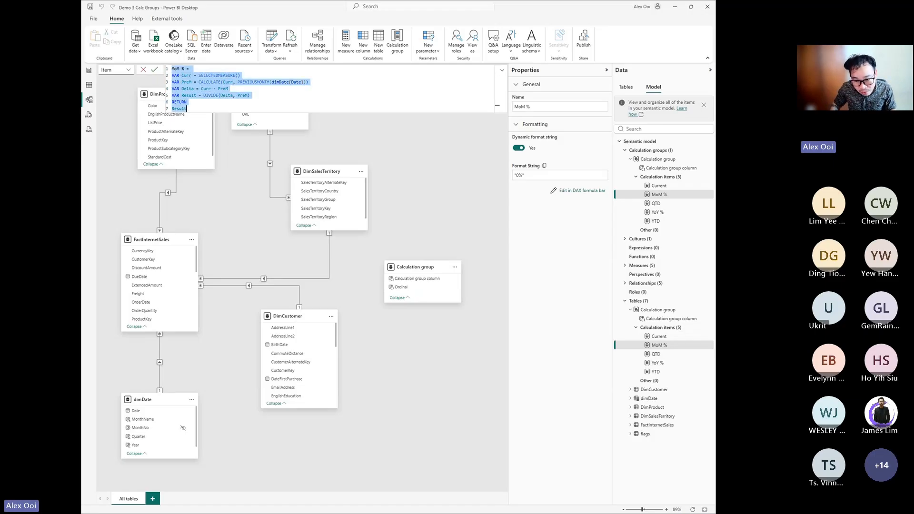
left_click(252, 95)
left_click(233, 82)
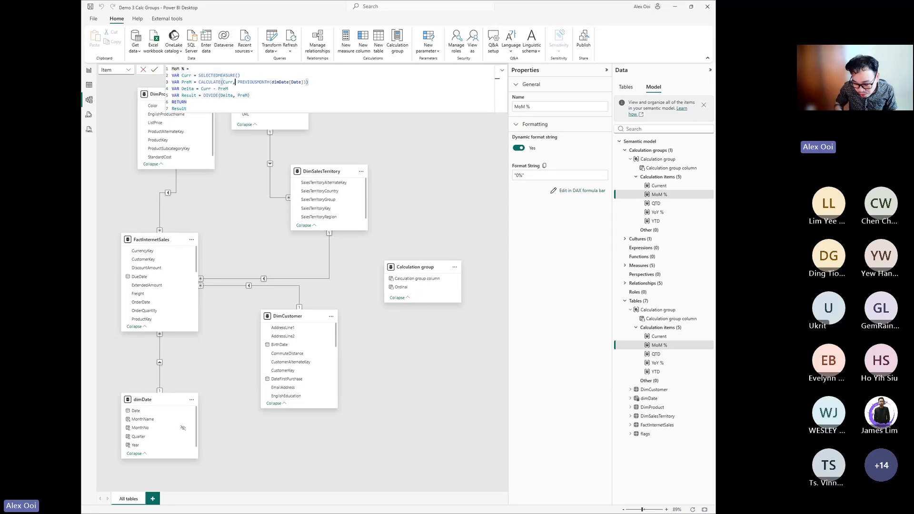
key("ctrl+shift+Left")
type("SELE")
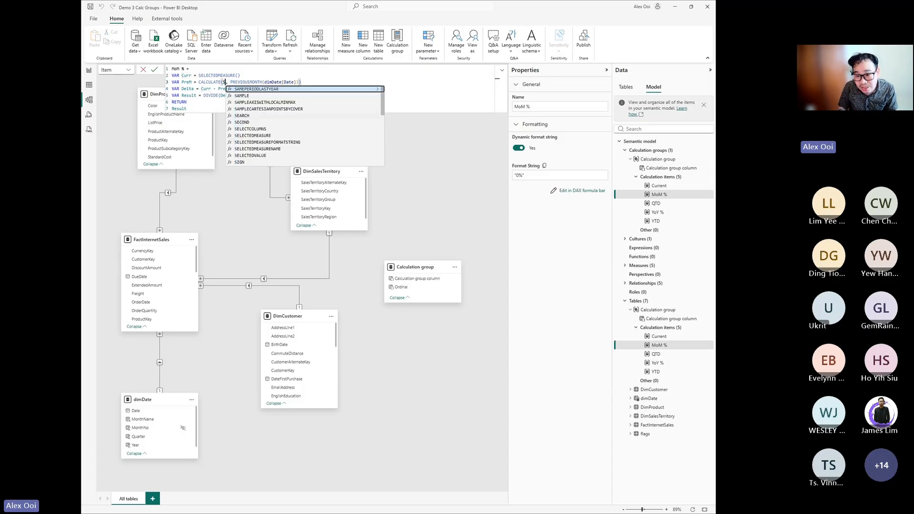
key("Down")
key("Tab")
type("(")
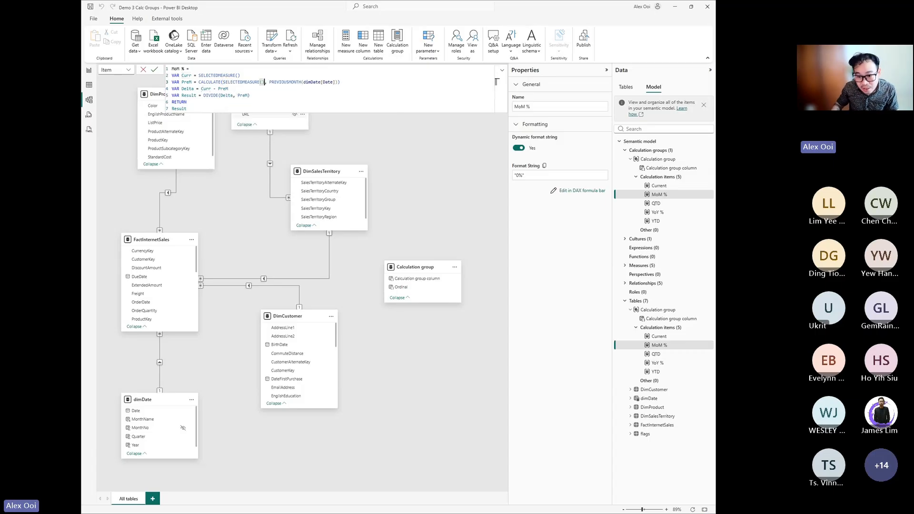
key("Return")
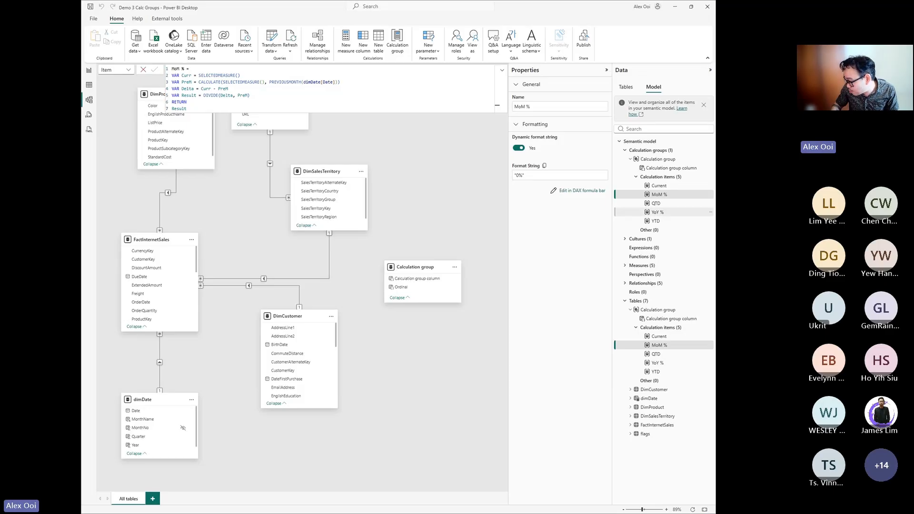
In the YoY % calculation item, replace Curr with SELECTEDMEASURE() inside the PreY variable's CALCULATE, commit it and view the report matrix.
left_click(657, 212)
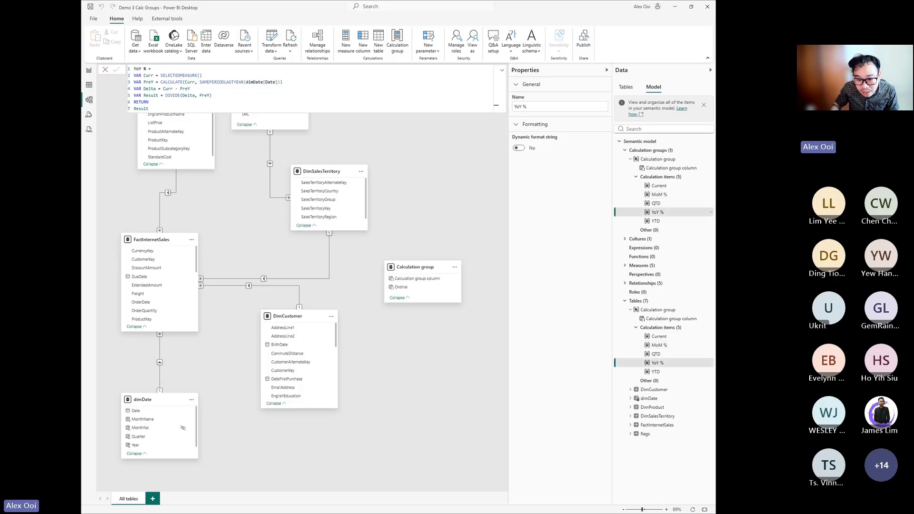
left_click_drag(185, 82, 194, 83)
type("SELE")
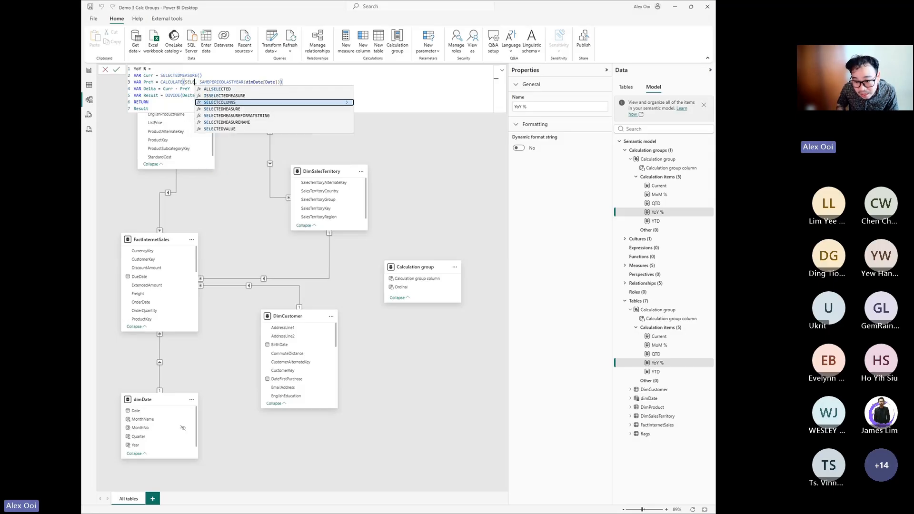
type("C")
key("Down")
key("Tab")
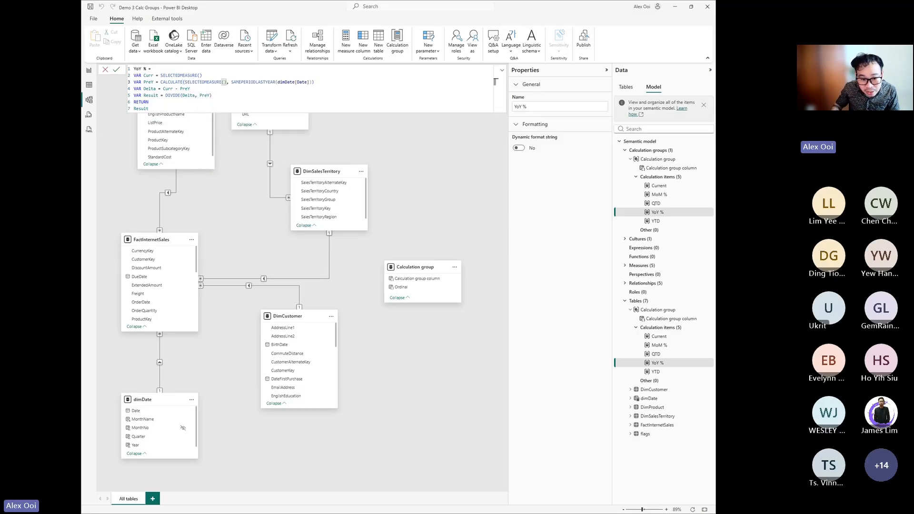
left_click(116, 70)
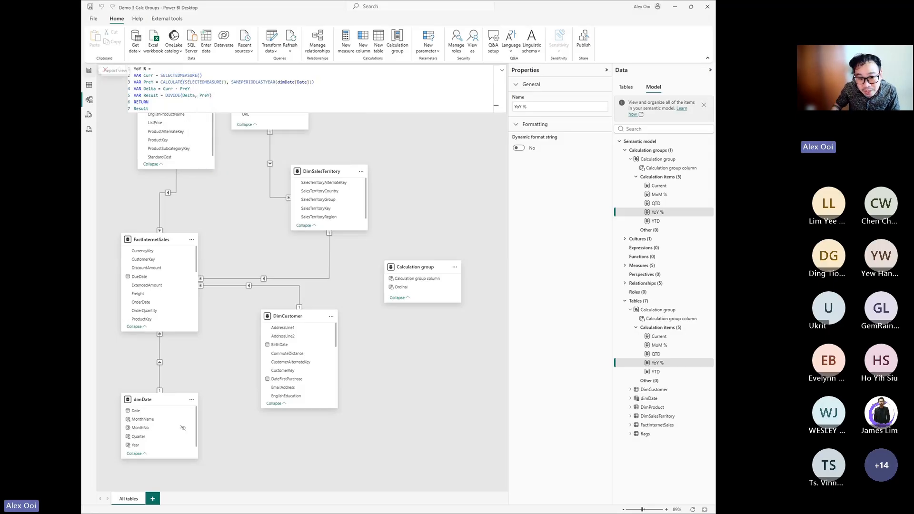
left_click(89, 70)
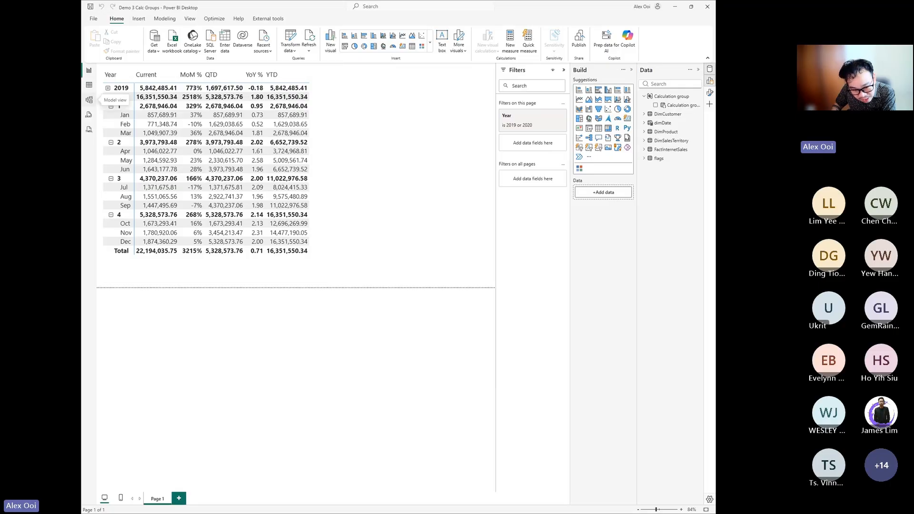
Enable the dynamic format string for the YoY % calculation item, set it to "0%" and return to the report matrix.
left_click(89, 100)
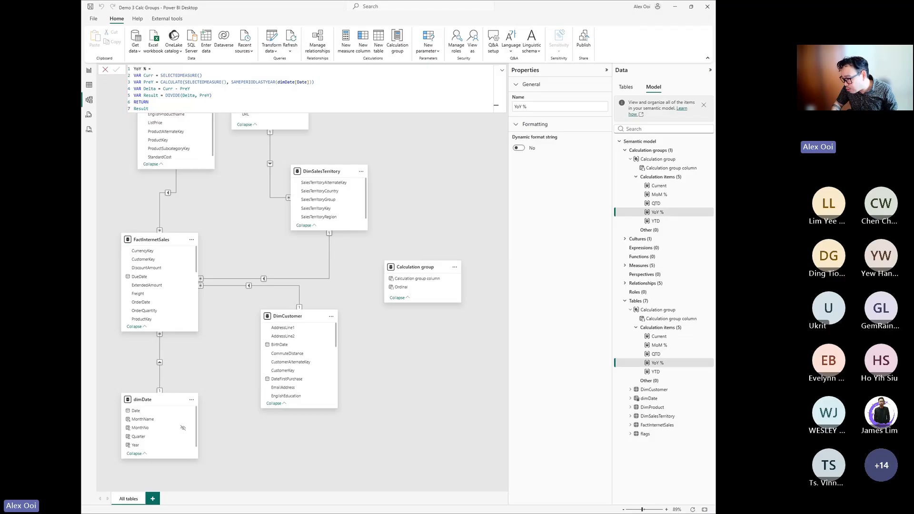
left_click(518, 147)
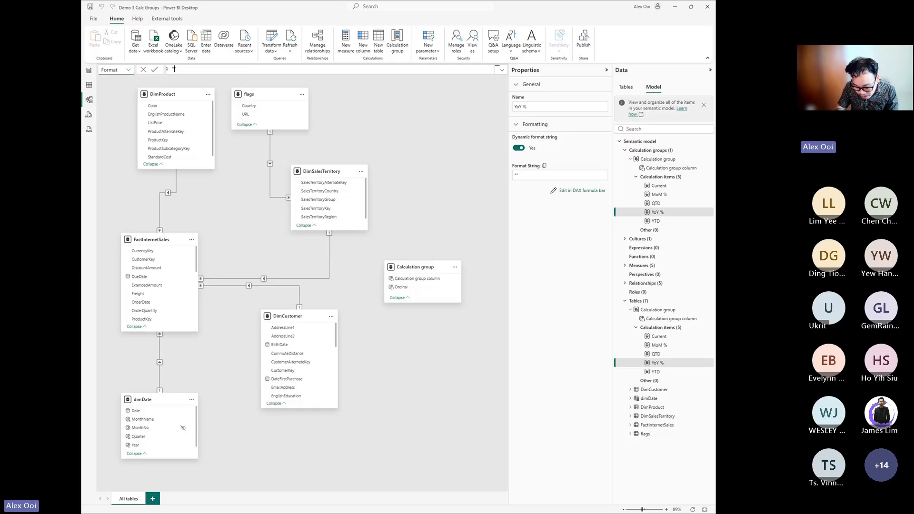
type("\"0%")
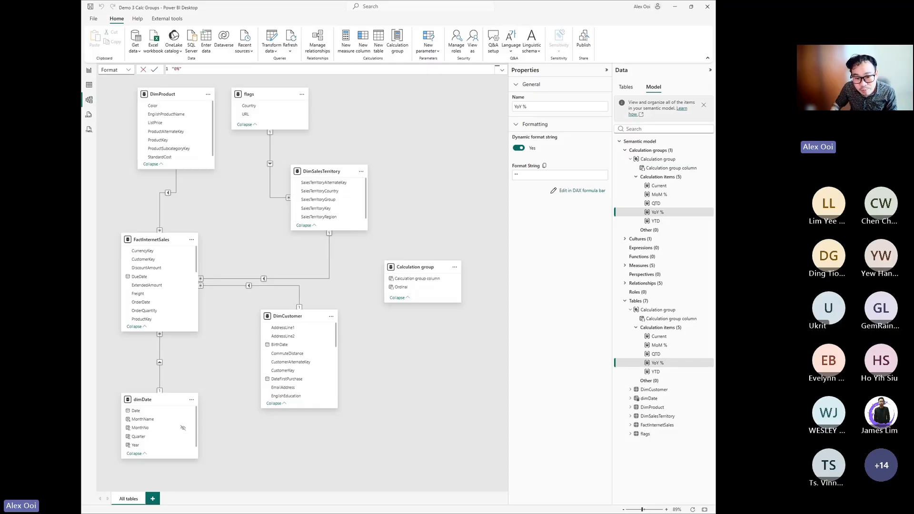
key("Return")
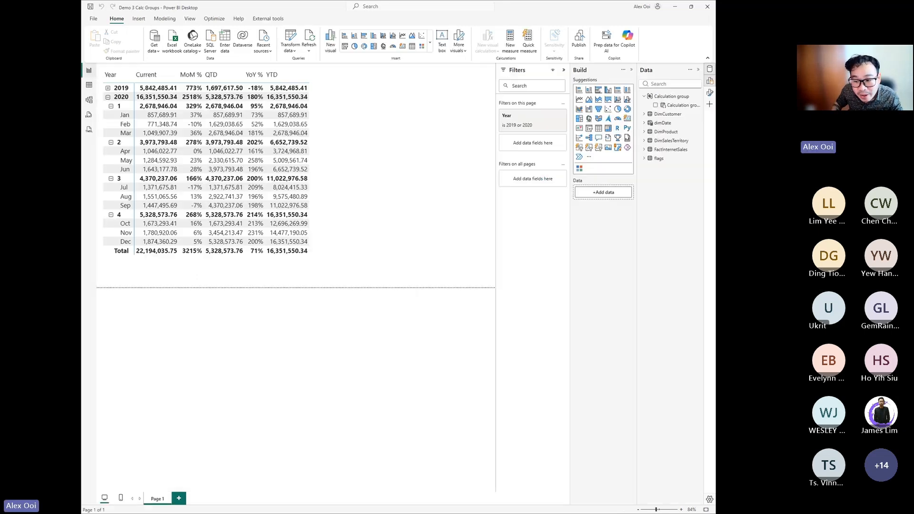
left_click(89, 70)
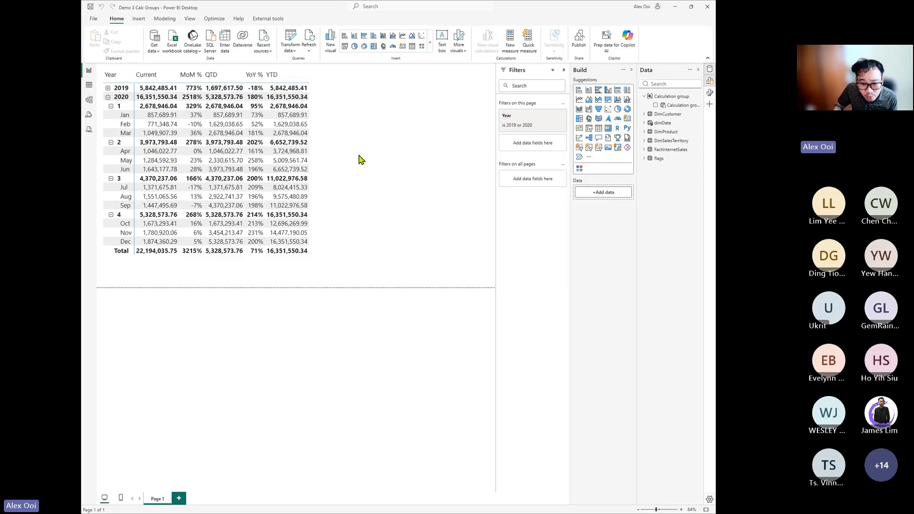
Reorder the calculation items so that YTD comes before YoY %, and return to the report matrix.
left_click(88, 100)
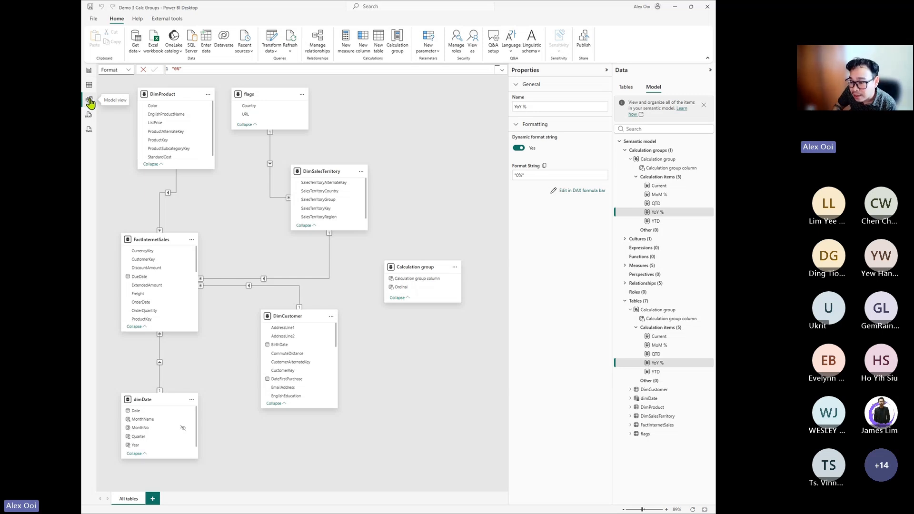
left_click(675, 184)
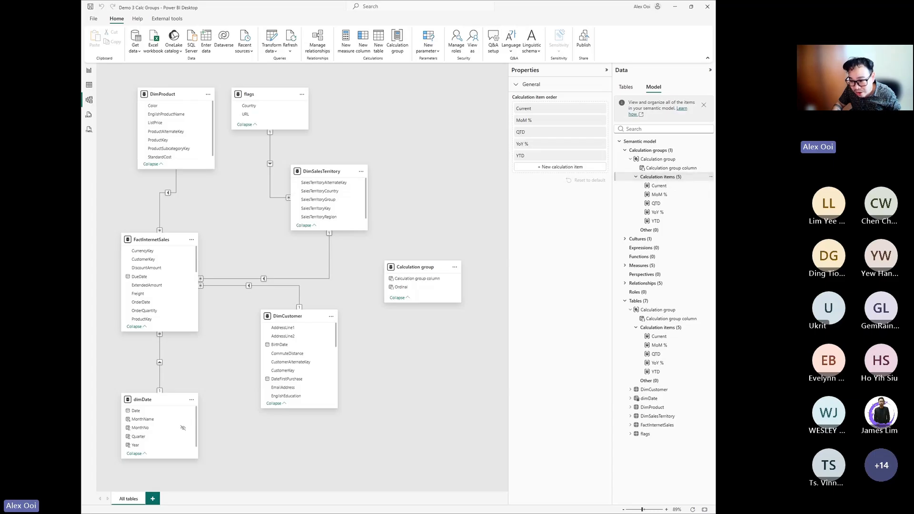
left_click(636, 177)
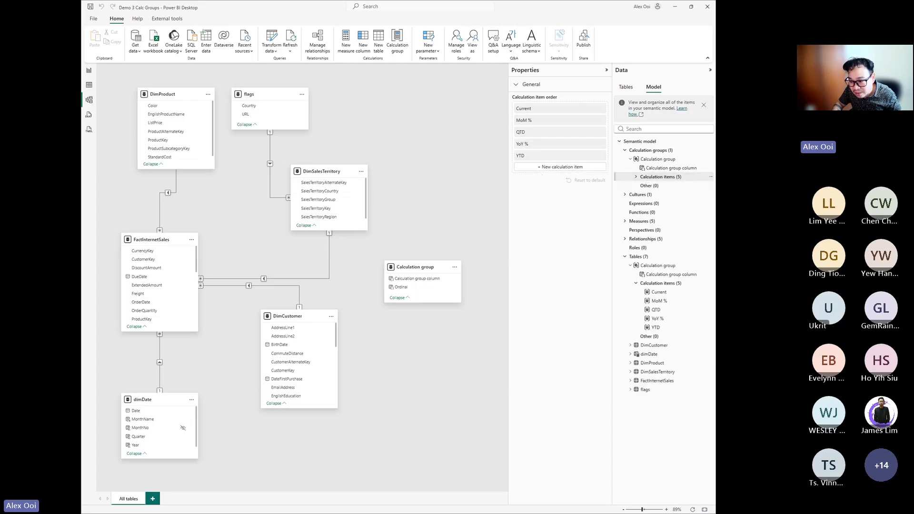
left_click(636, 176)
left_click(659, 194)
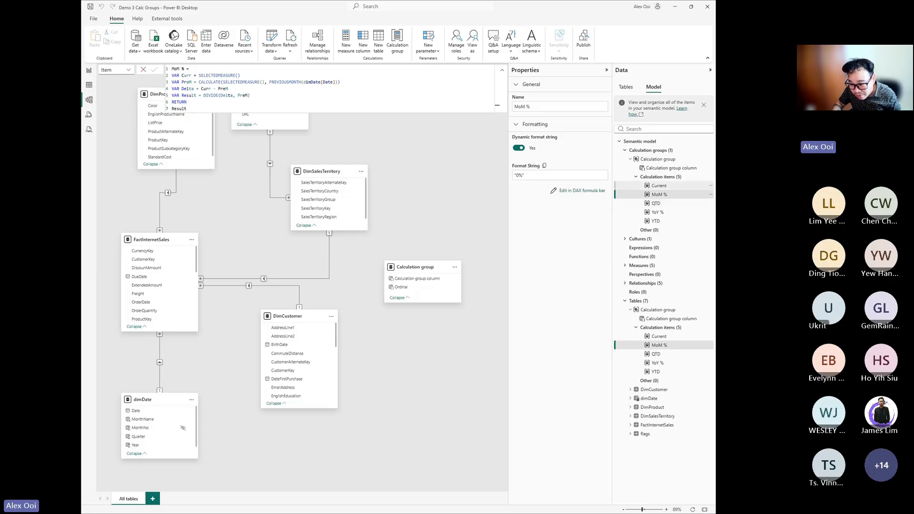
left_click(660, 177)
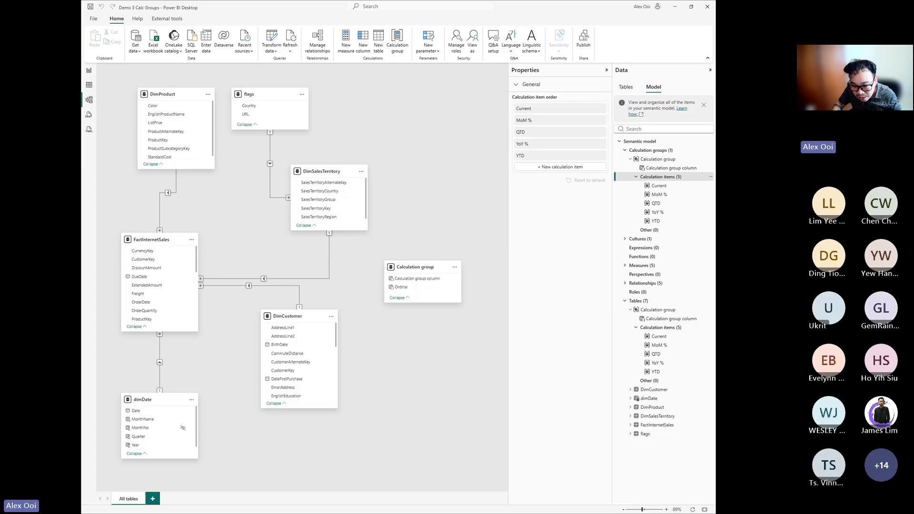
left_click_drag(560, 156, 563, 144)
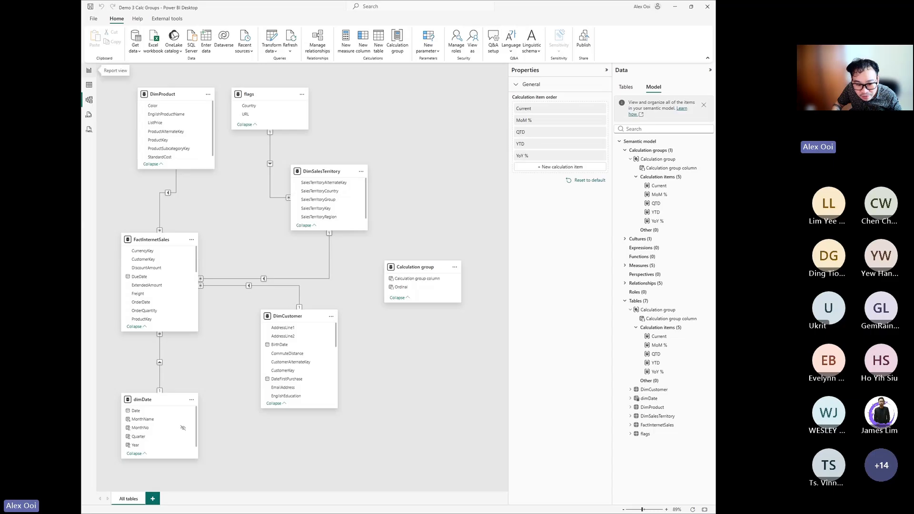
left_click(88, 70)
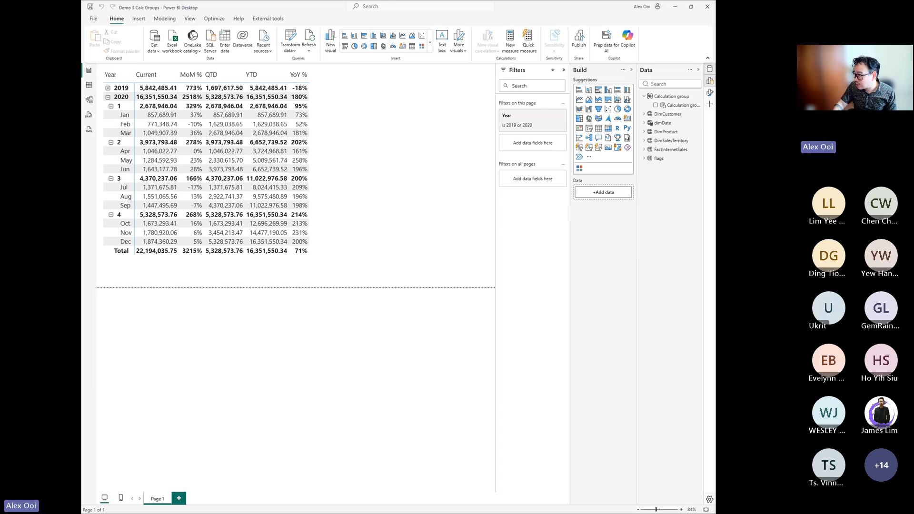
Switch to the New Card Visual demo report and review the instructions below the large card for adding images to it.
key("alt+Tab")
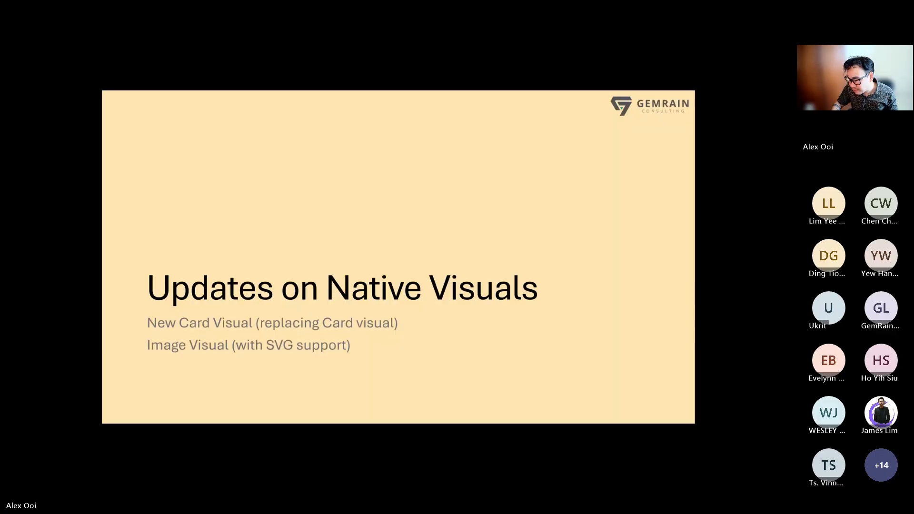
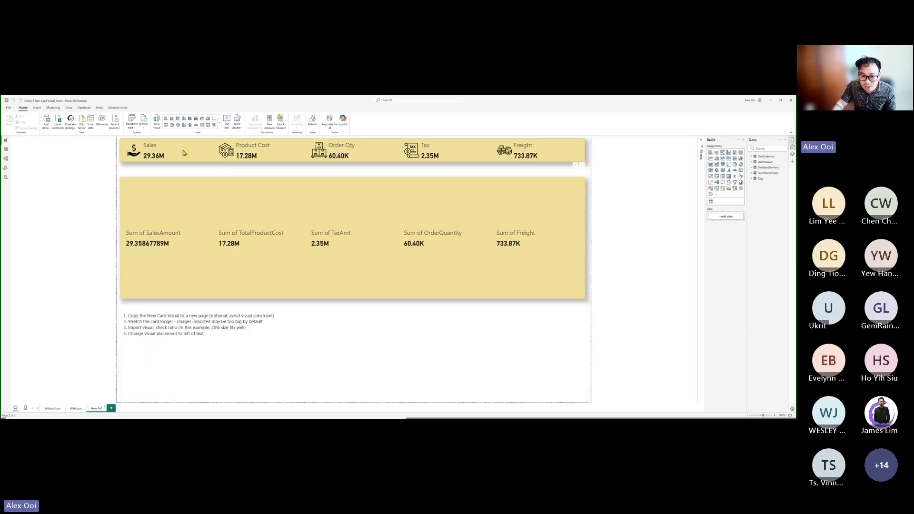
left_click(168, 205)
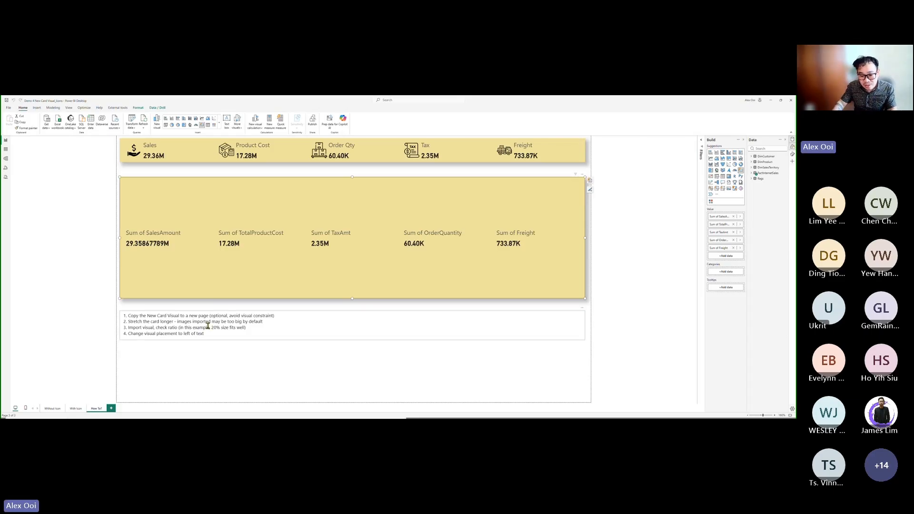
left_click_drag(278, 316, 134, 316)
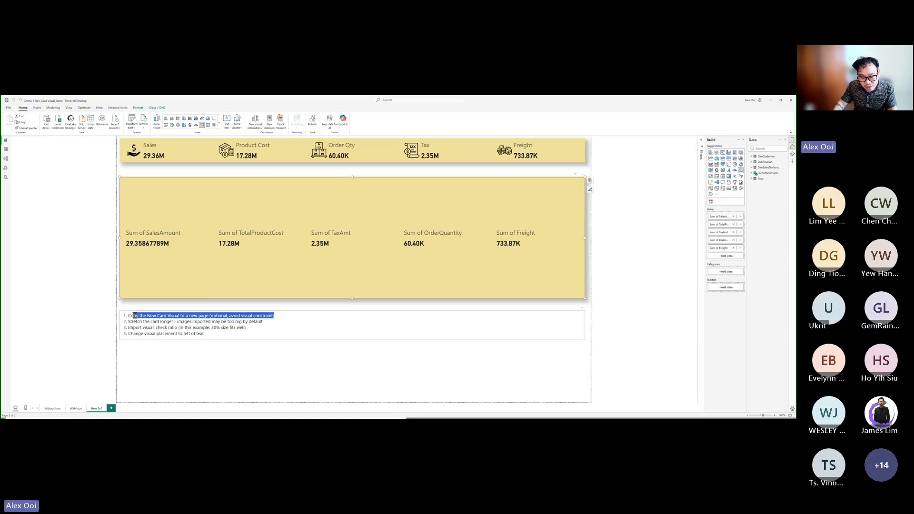
key("Right")
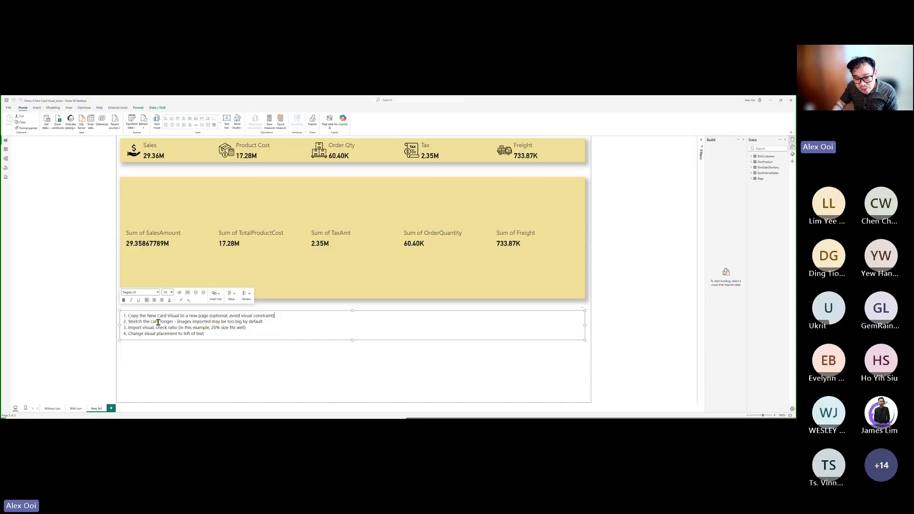
left_click(287, 323)
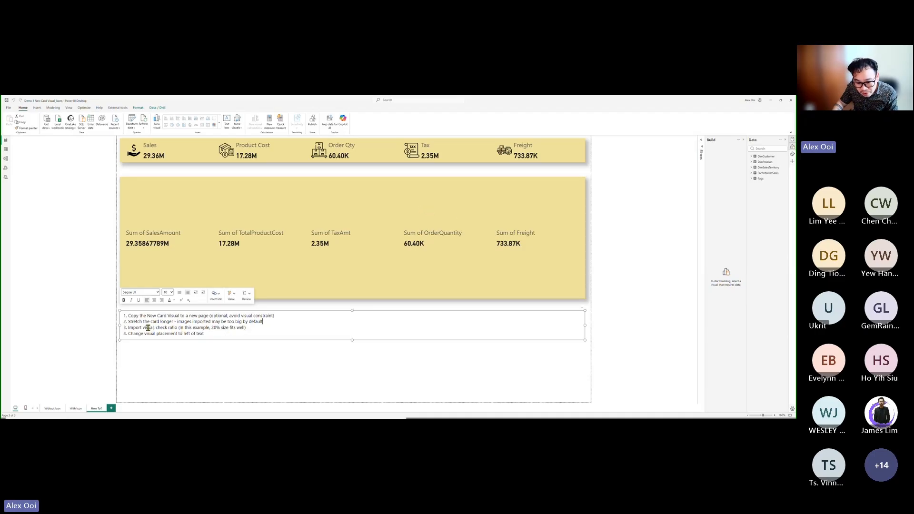
left_click_drag(142, 328, 255, 327)
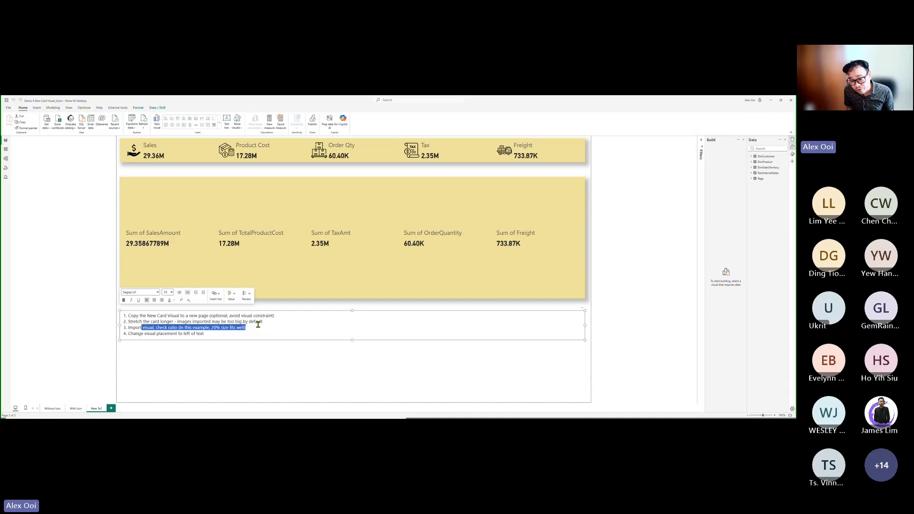
left_click(136, 330)
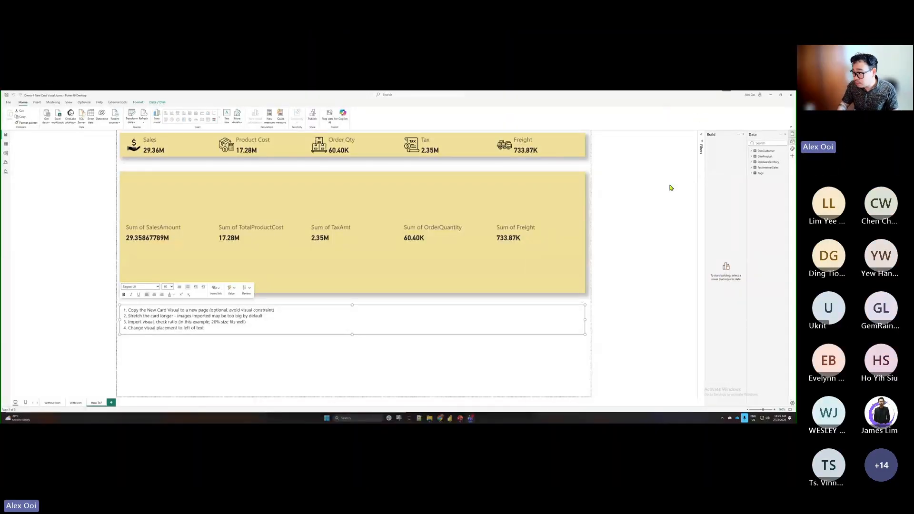
Arrange the New Card Visual demo report and the Flaticon website in the browser side by side on the screen.
left_click(613, 195)
key("super+Down")
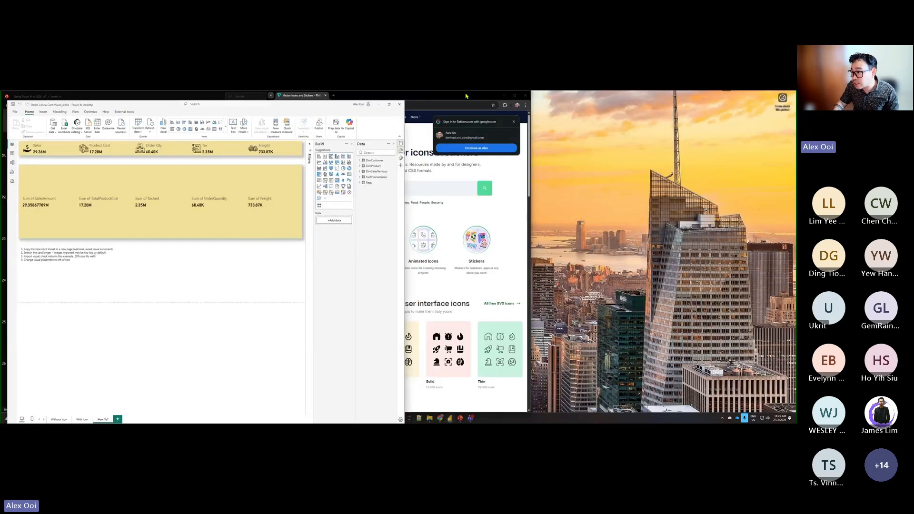
left_click(468, 98)
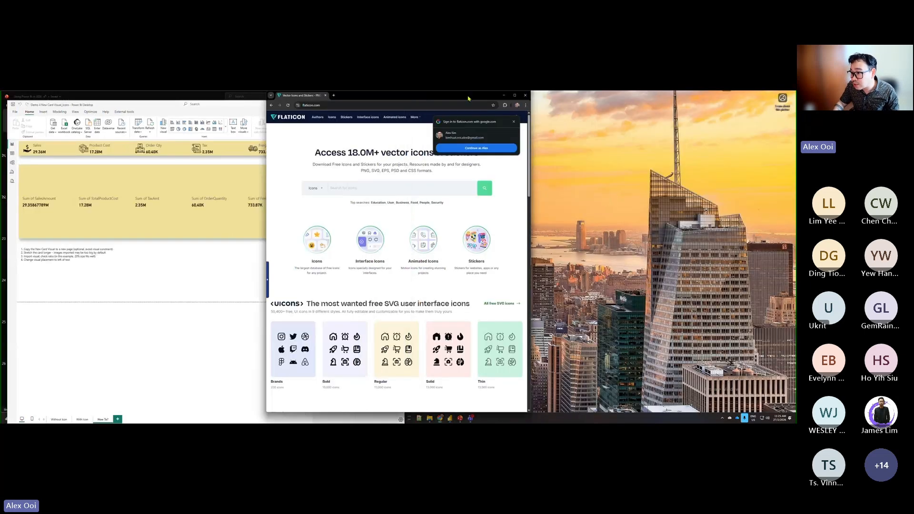
left_click(515, 97)
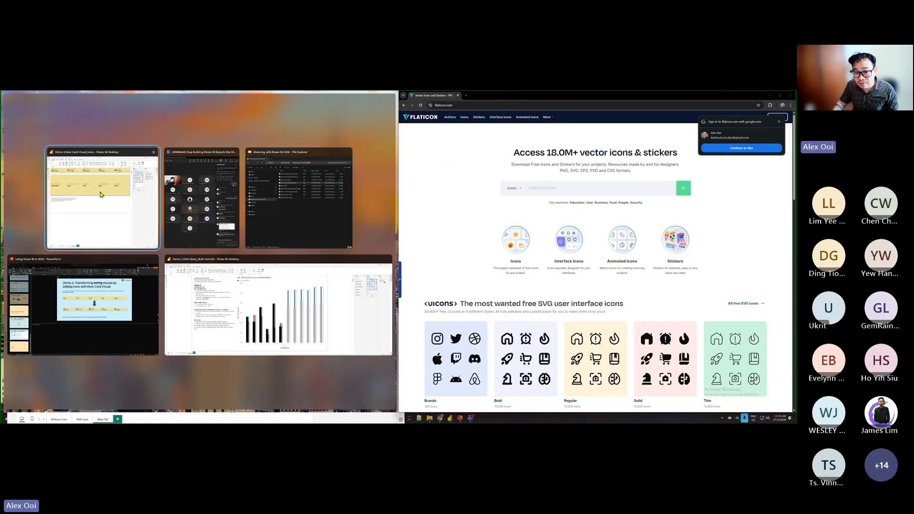
left_click(102, 195)
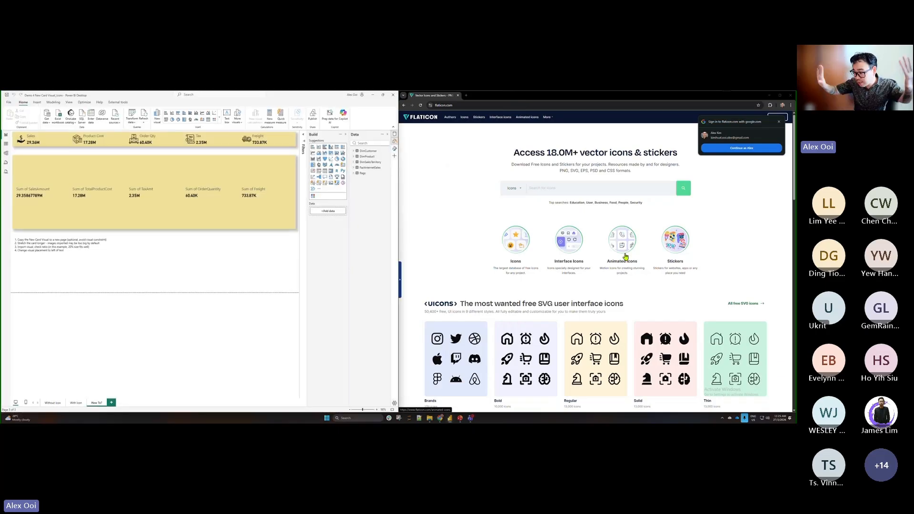
Search the Flaticon website for "fire" icons.
left_click(778, 180)
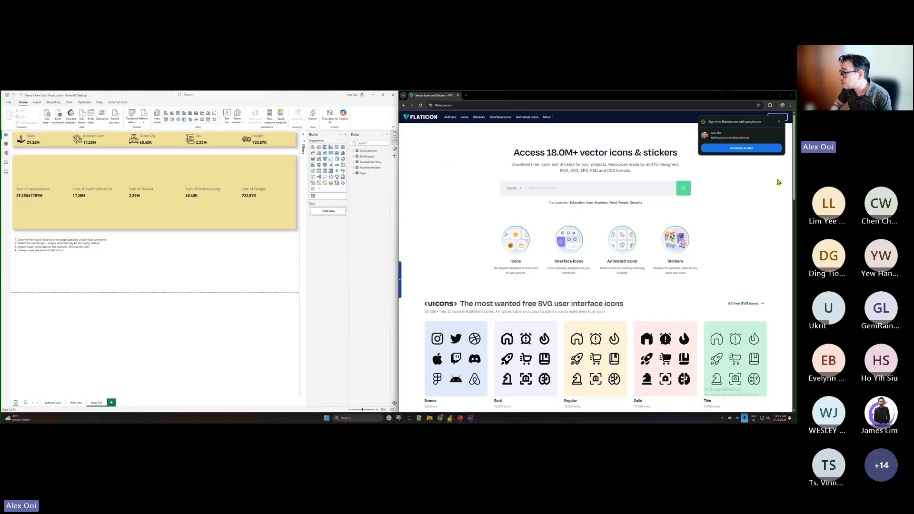
left_click(472, 106)
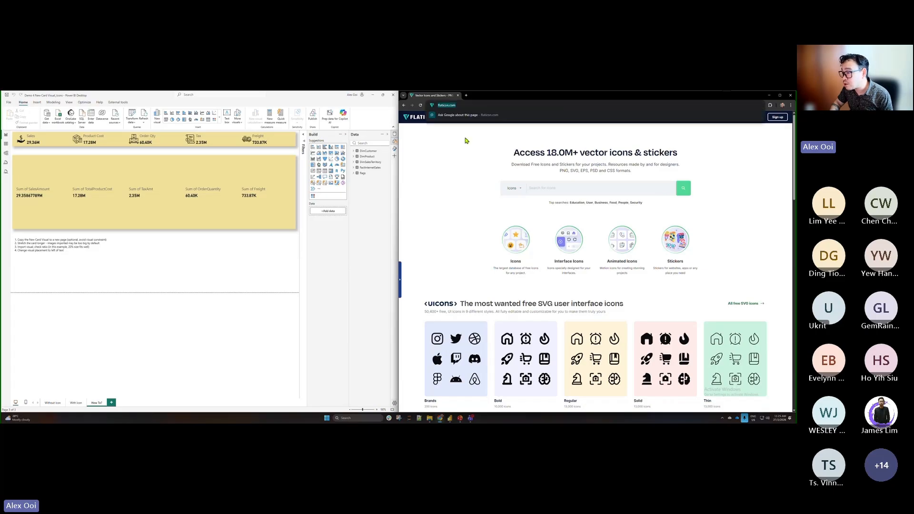
left_click(543, 188)
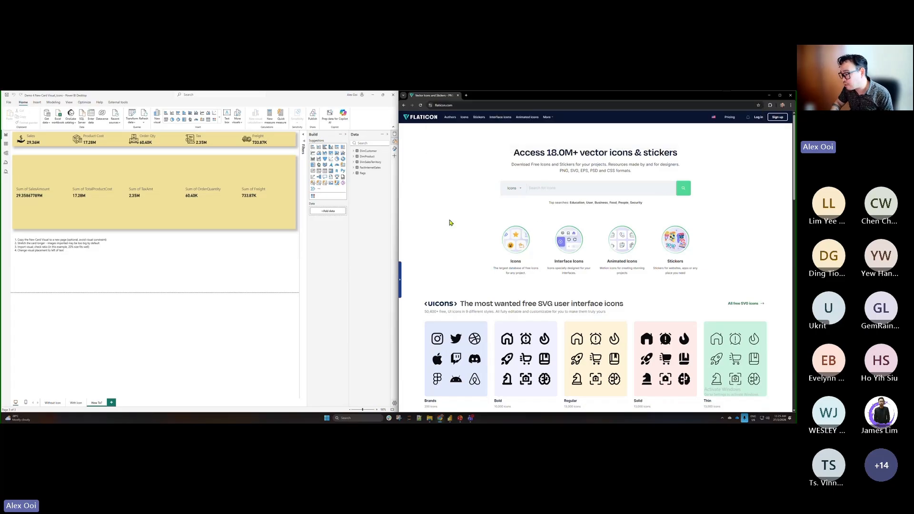
scroll(450, 223, "down", 1)
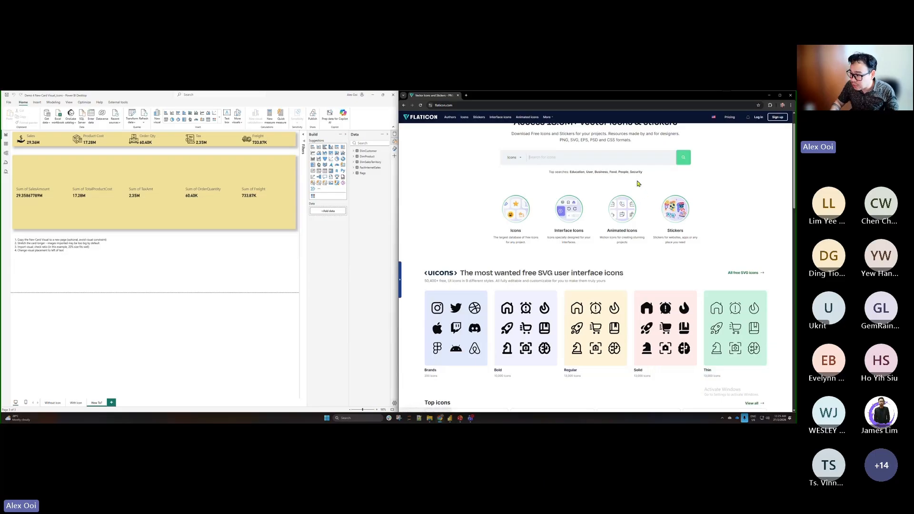
type("fire")
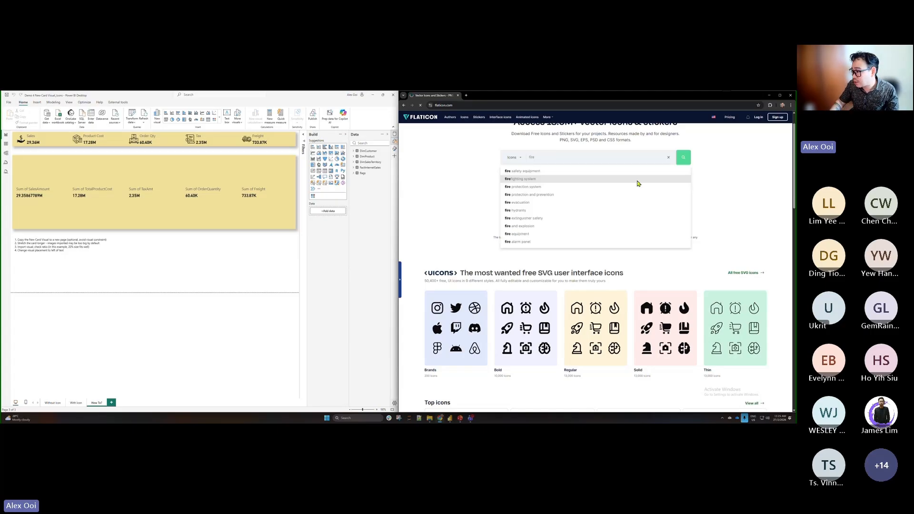
key("Return")
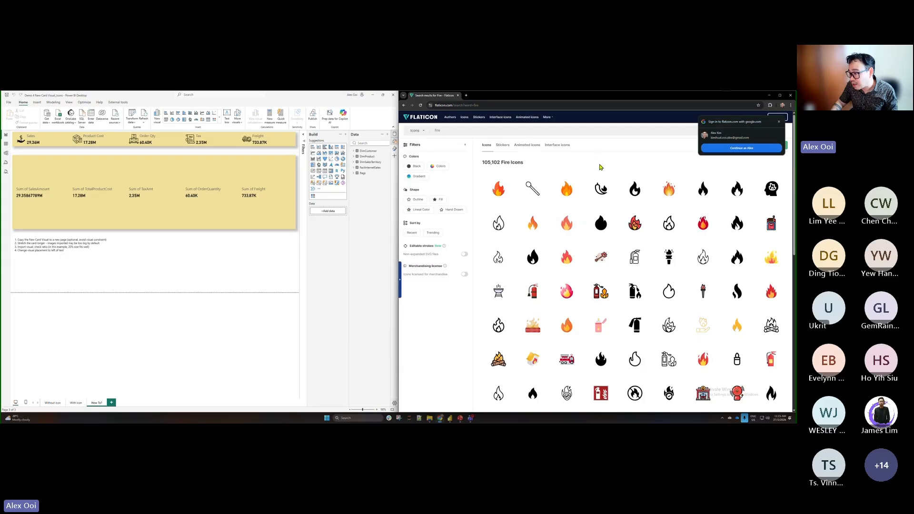
View the free and premium PNG download choices for a black flame icon, then put the browser away.
left_click(646, 195)
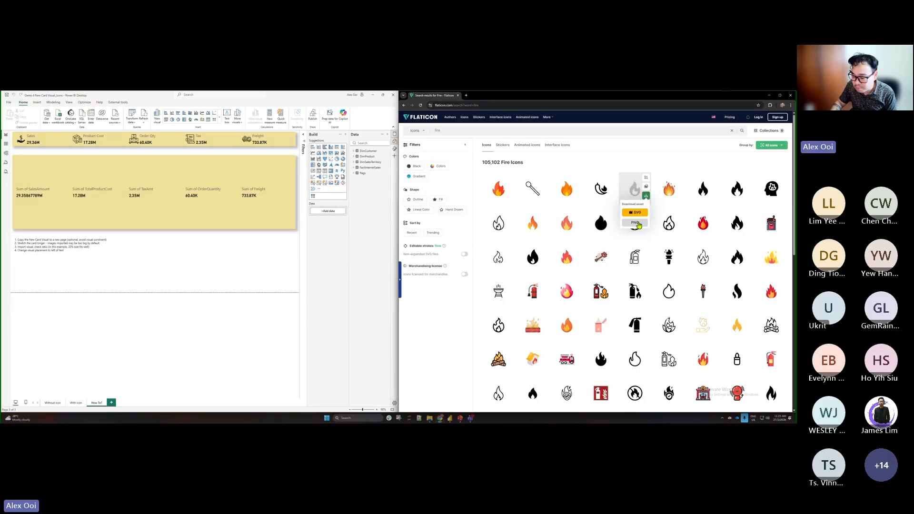
left_click(638, 224)
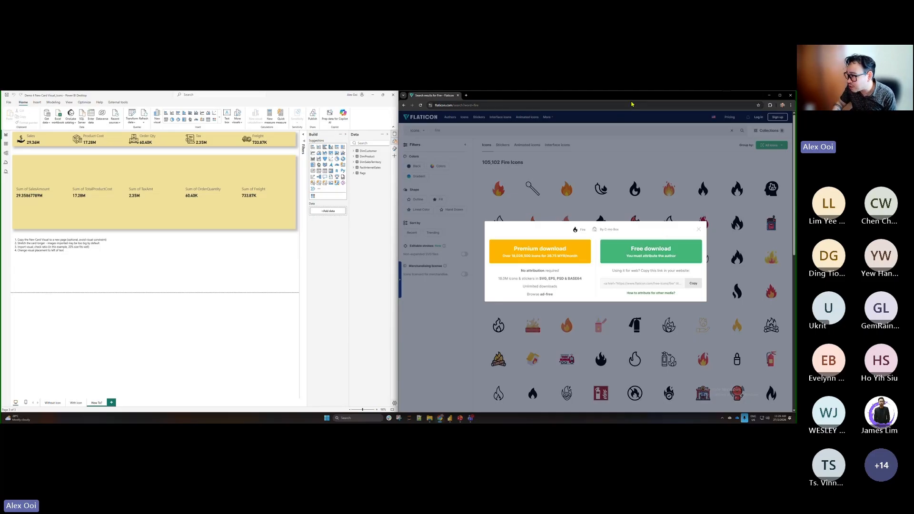
left_click(769, 95)
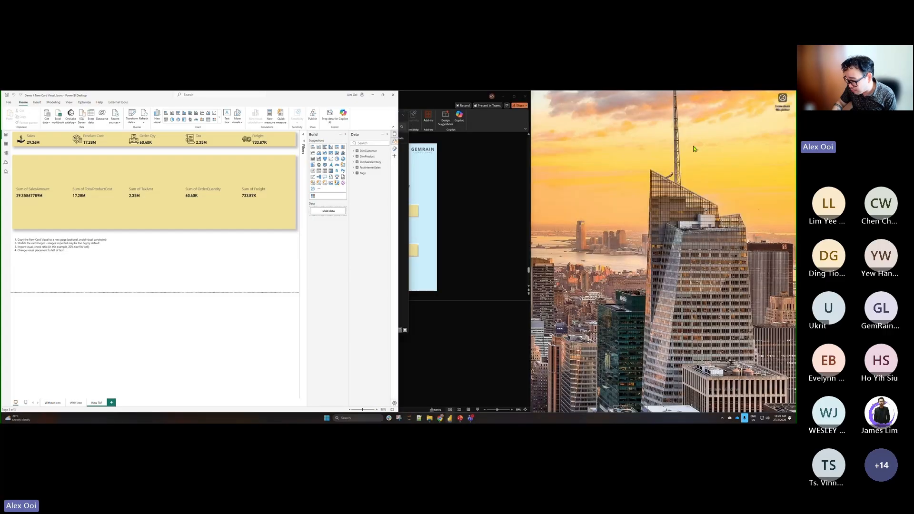
Open the Icons folder in File Explorer, review the saved icon files, and put the folder window away.
left_click(429, 418)
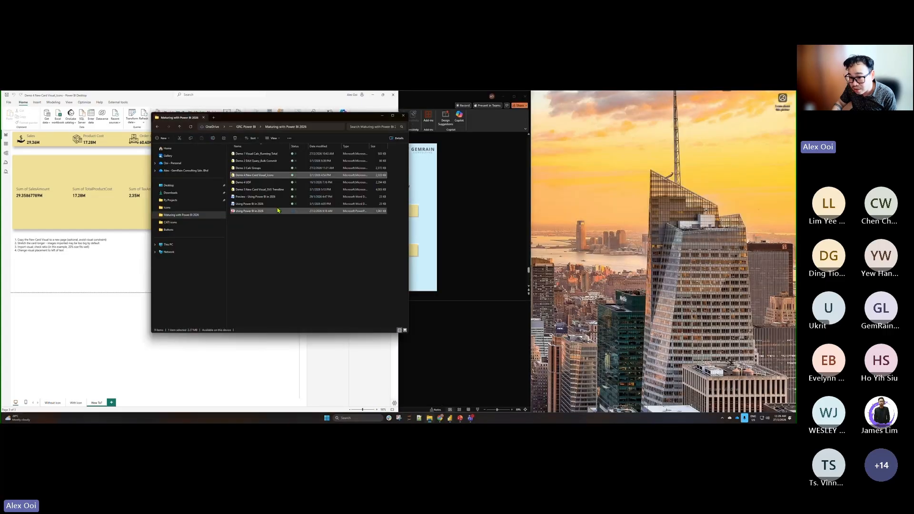
left_click(202, 210)
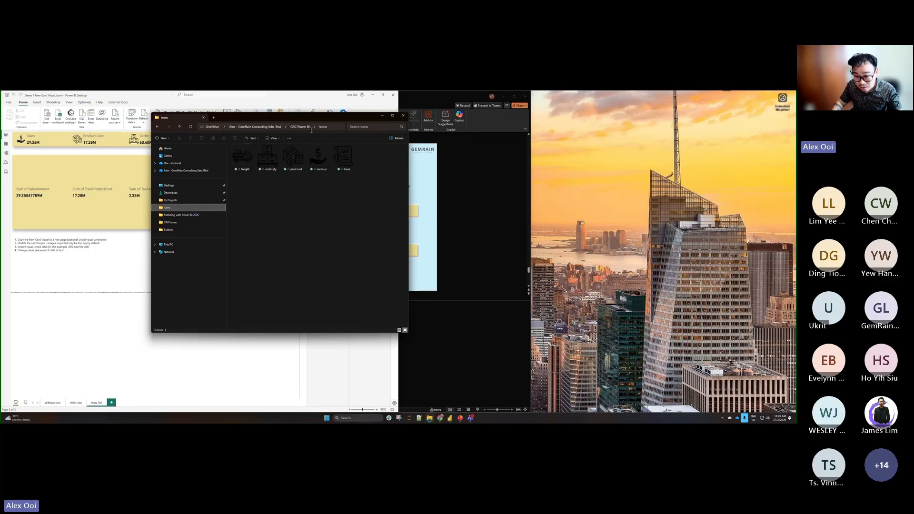
left_click_drag(323, 114, 327, 166)
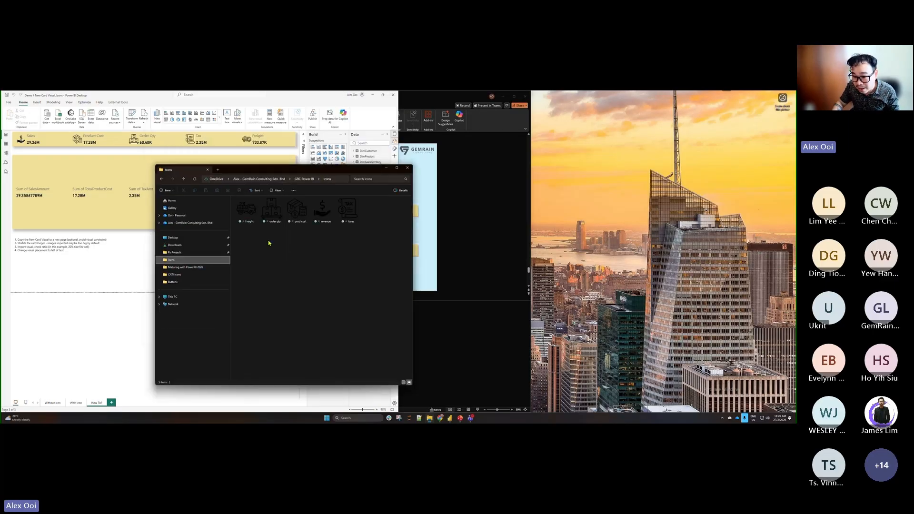
mouse_move(250, 220)
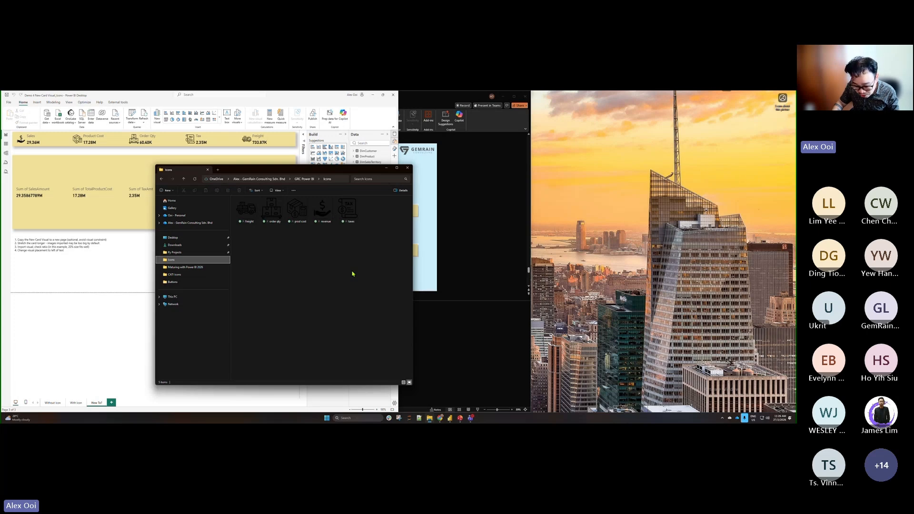
left_click(386, 170)
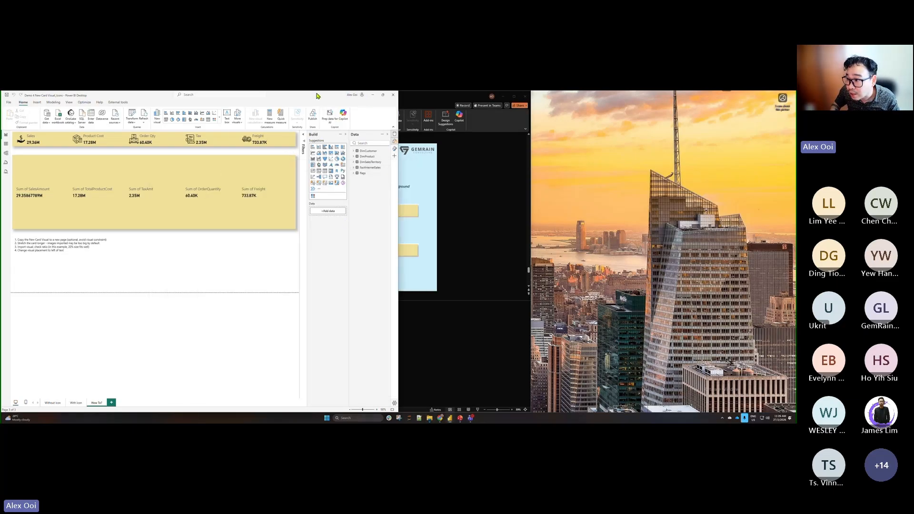
Maximize the report and enable the image for only the Sum of SalesAmount value of the large card.
left_click(382, 95)
left_click(386, 104)
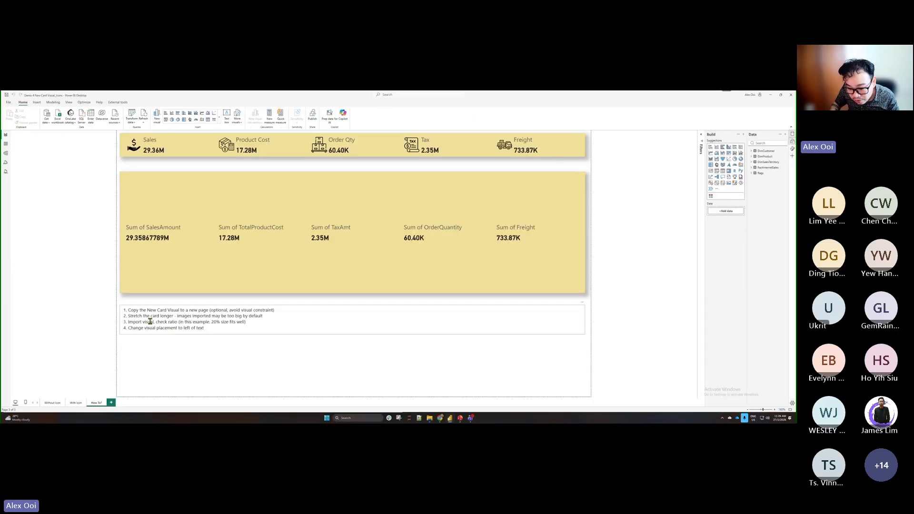
left_click(423, 192)
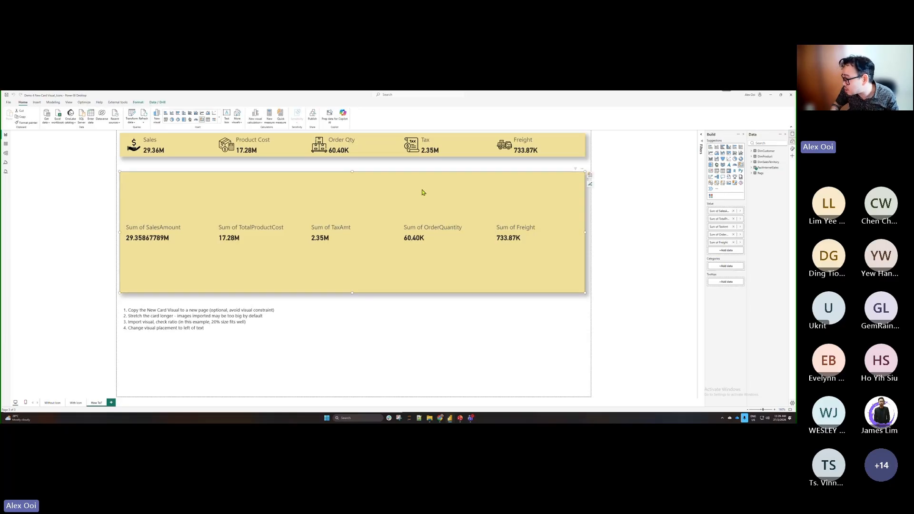
left_click(792, 149)
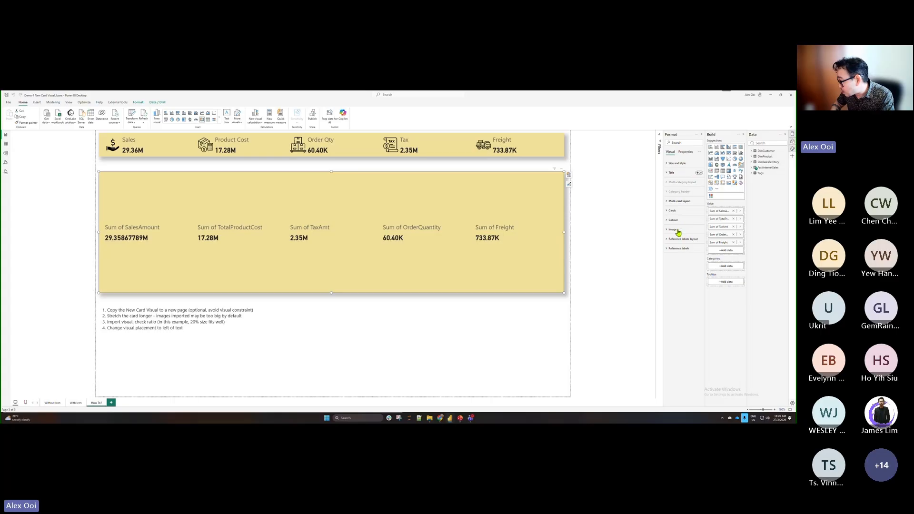
left_click(677, 230)
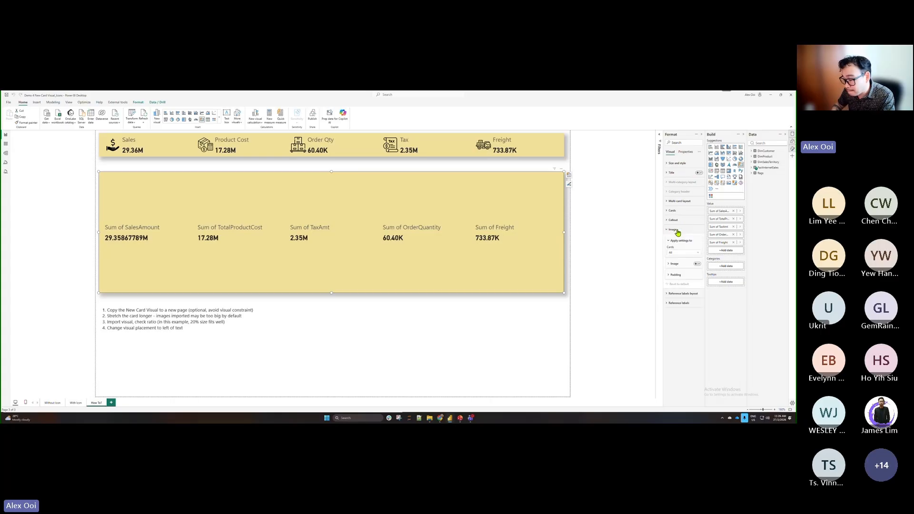
left_click(679, 252)
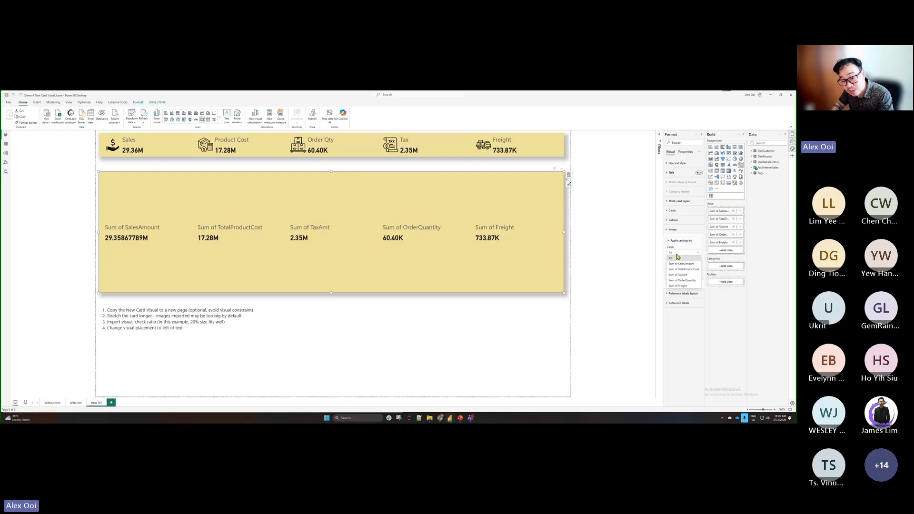
left_click(681, 265)
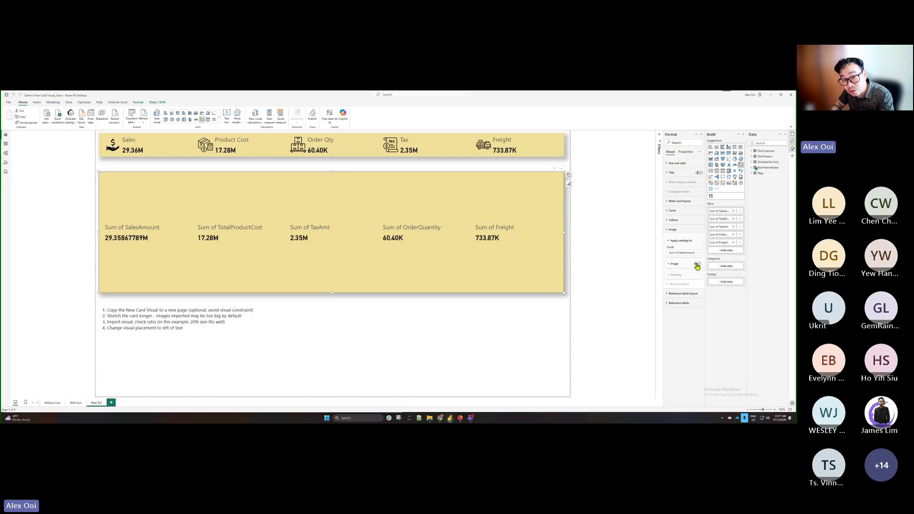
left_click(697, 265)
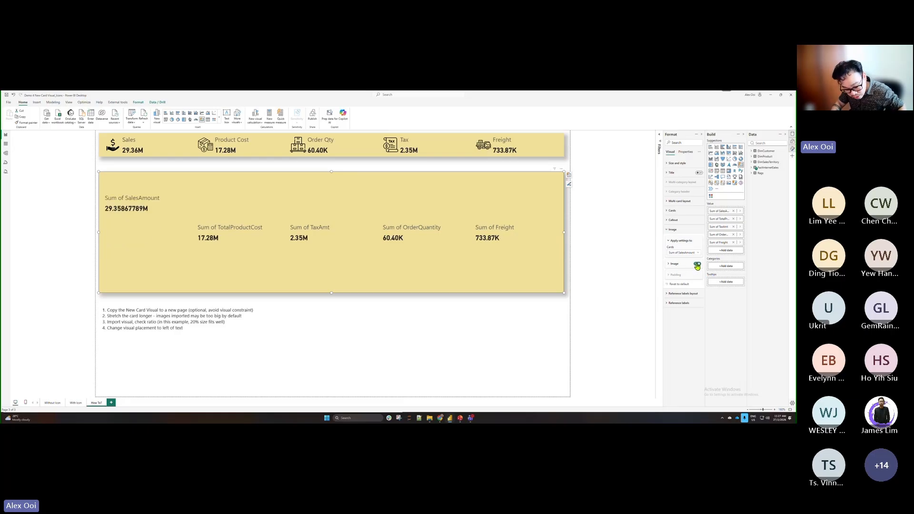
Upload revenue.png from the Icons folder as the image for Sum of SalesAmount.
left_click(673, 265)
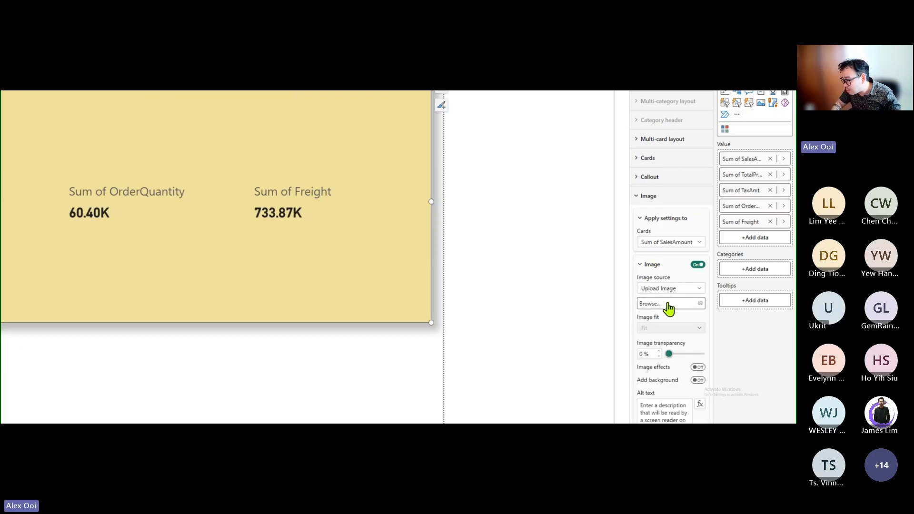
left_click(688, 304)
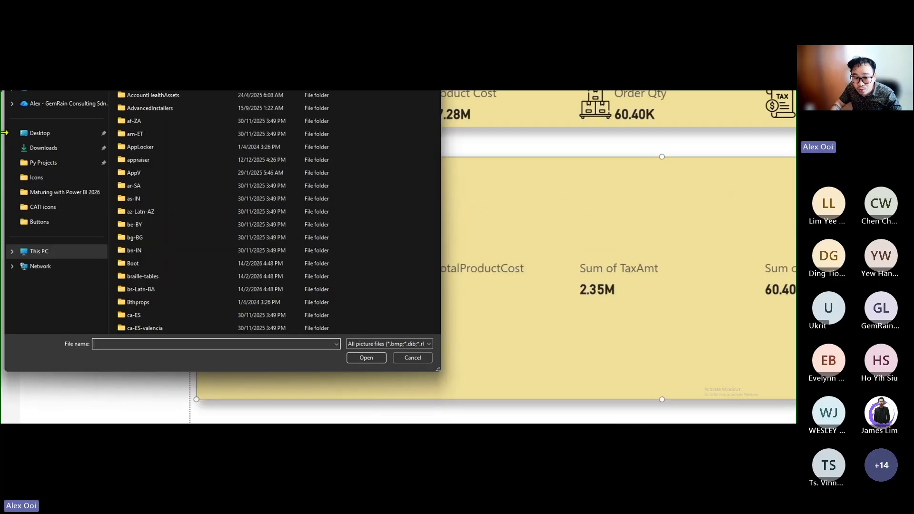
left_click(57, 192)
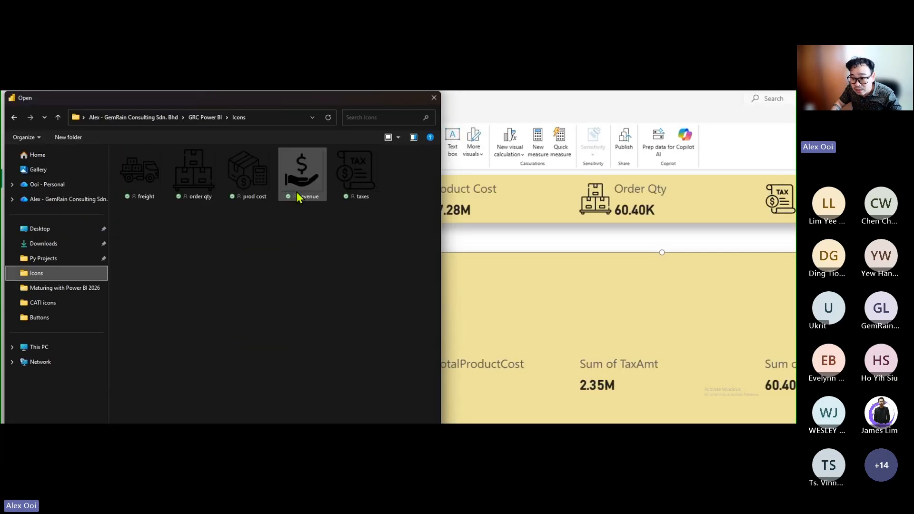
double_click(299, 197)
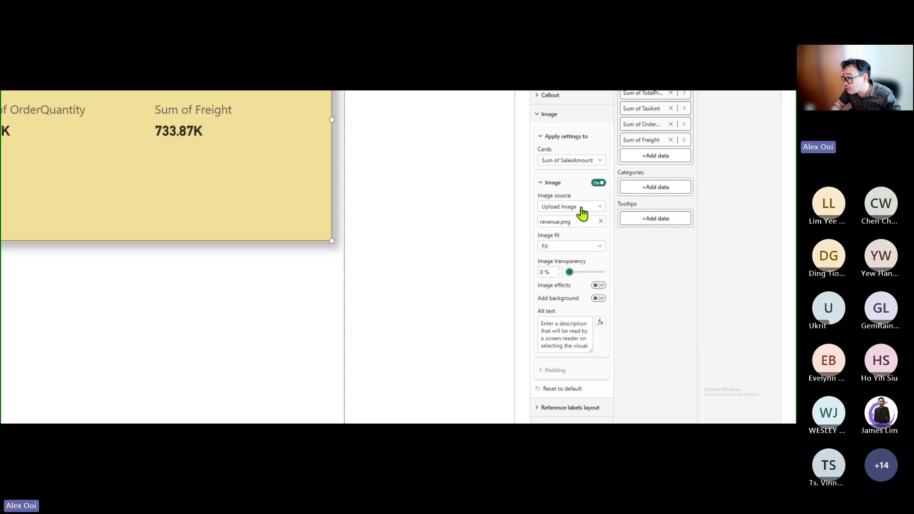
Try the Center image fit for the revenue icon with an image height of 20 px and then 100 px.
left_click(575, 247)
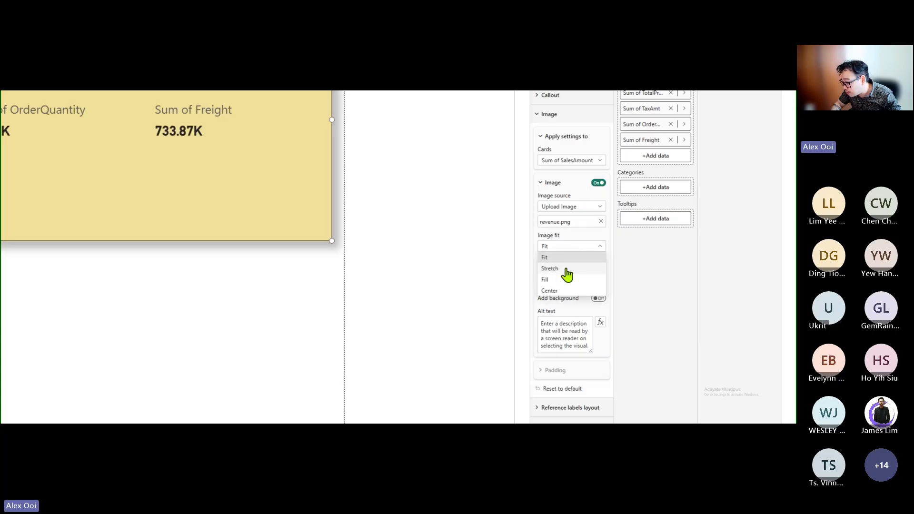
left_click(570, 291)
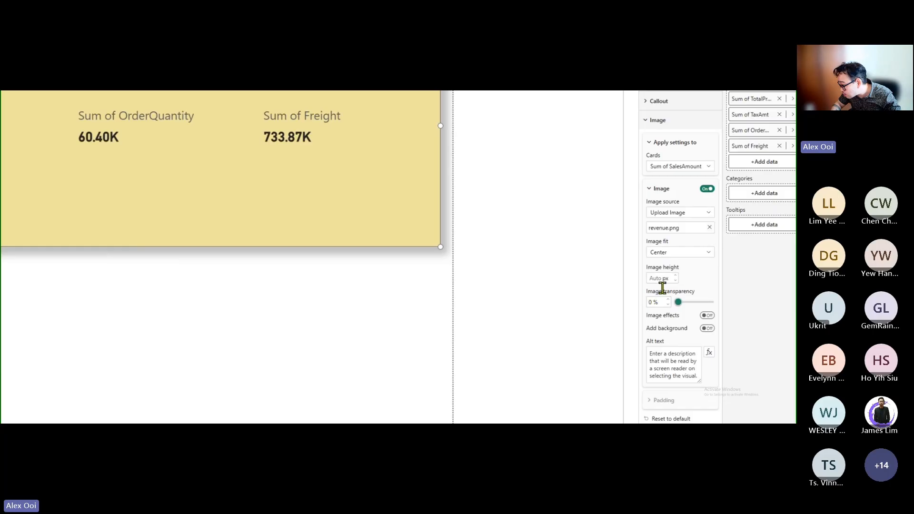
left_click(663, 279)
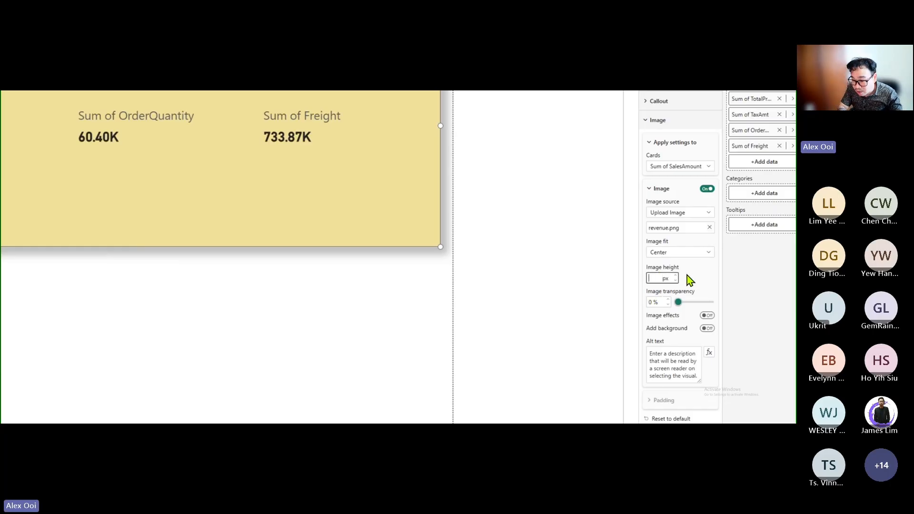
type("20")
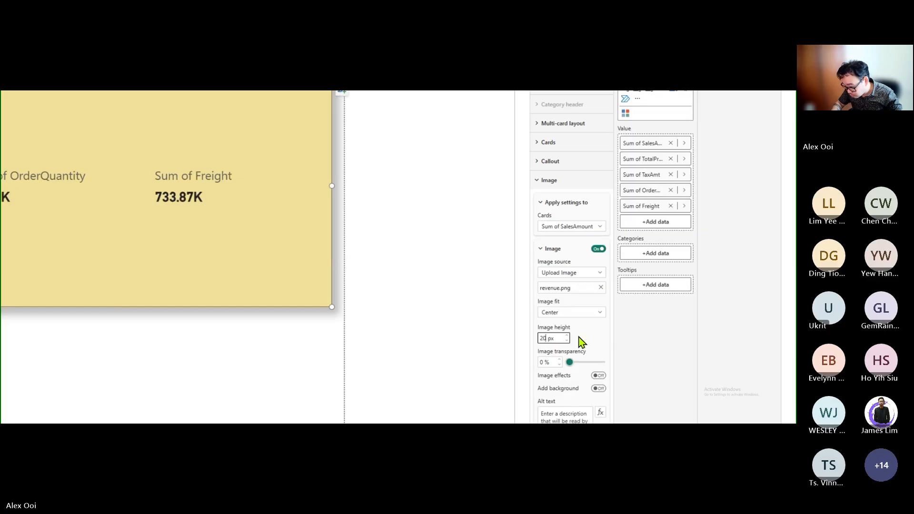
key("BackSpace")
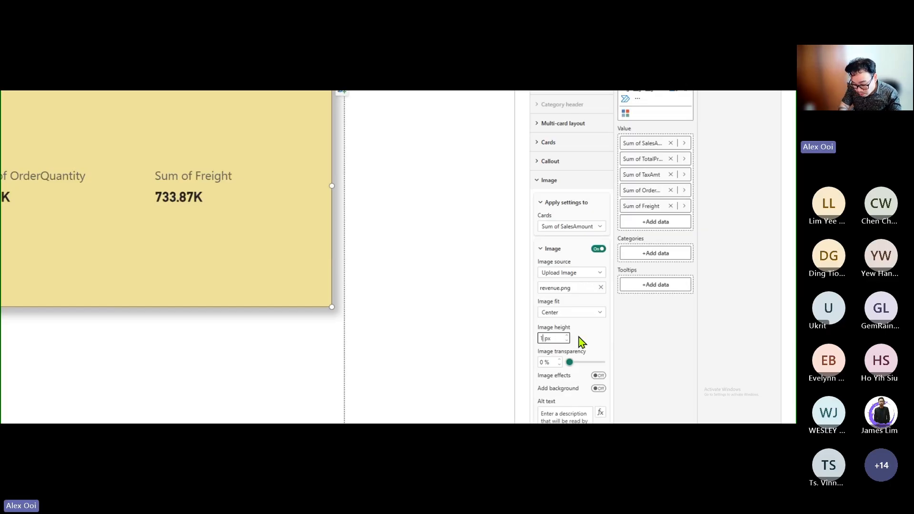
type("100")
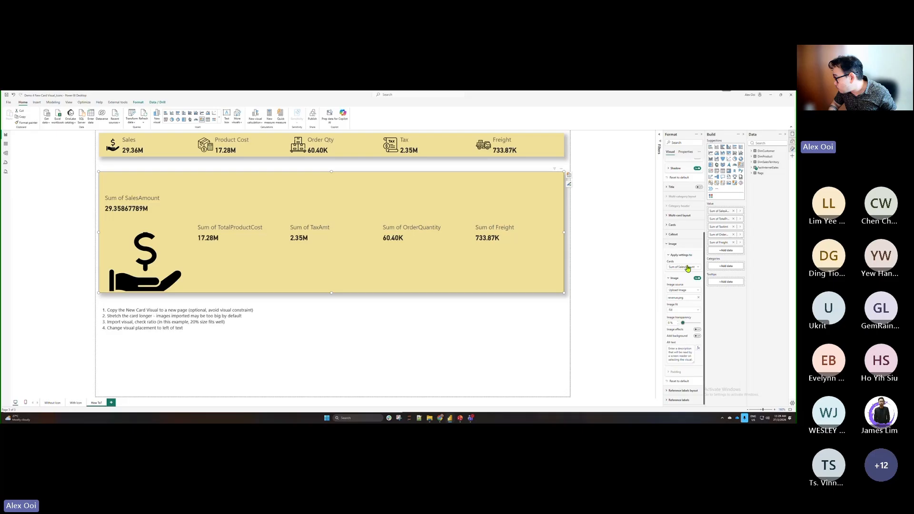
Enable the image for Sum of TotalProductCost and upload the product cost icon from the Icons folder.
left_click(687, 268)
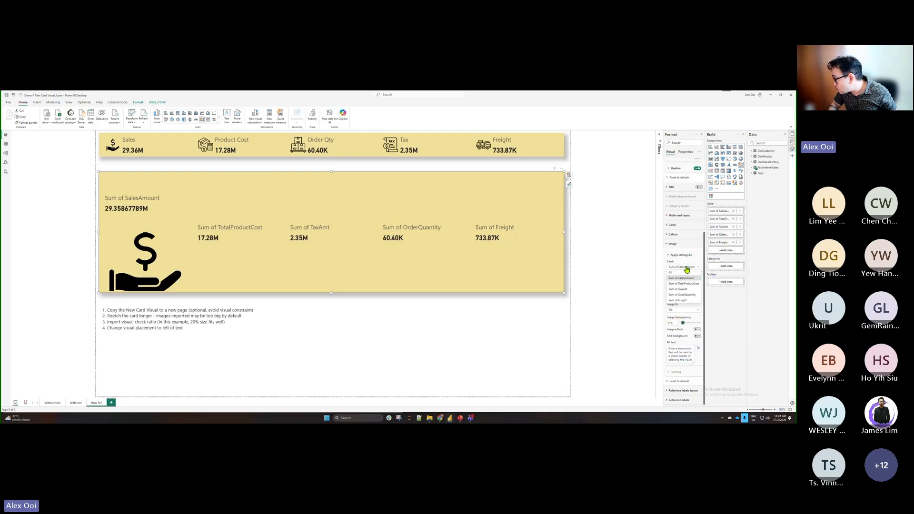
left_click(690, 286)
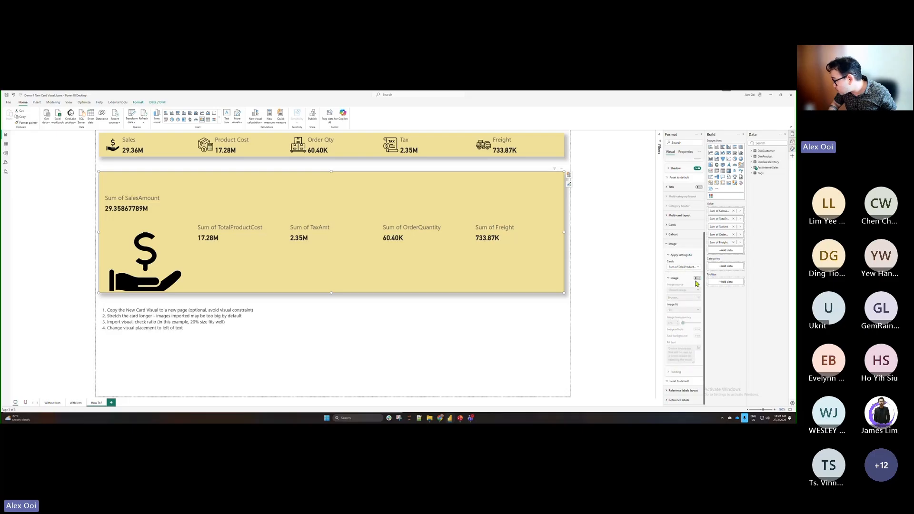
left_click(697, 278)
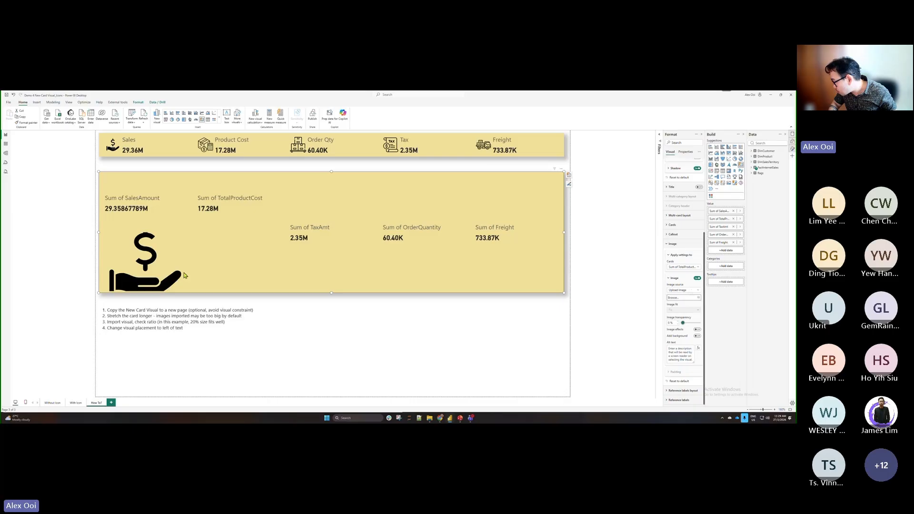
left_click_drag(139, 96, 230, 140)
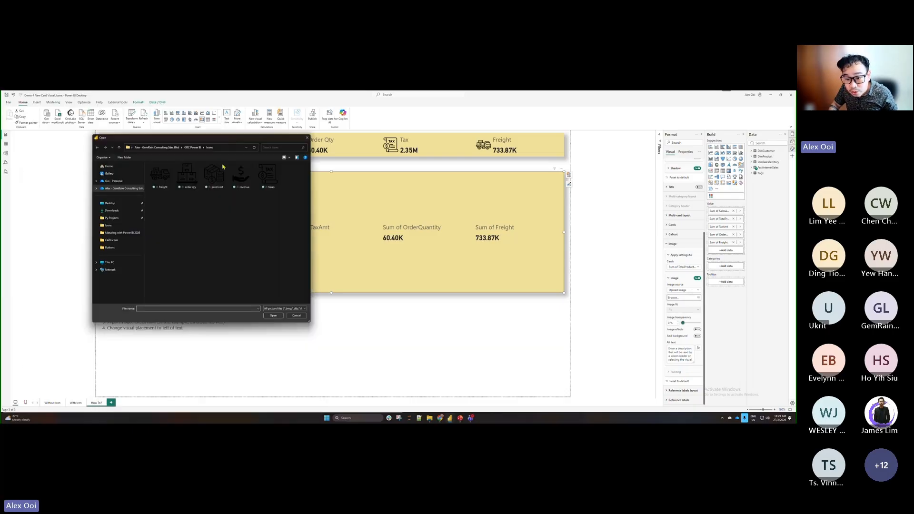
left_click(190, 177)
double_click(219, 176)
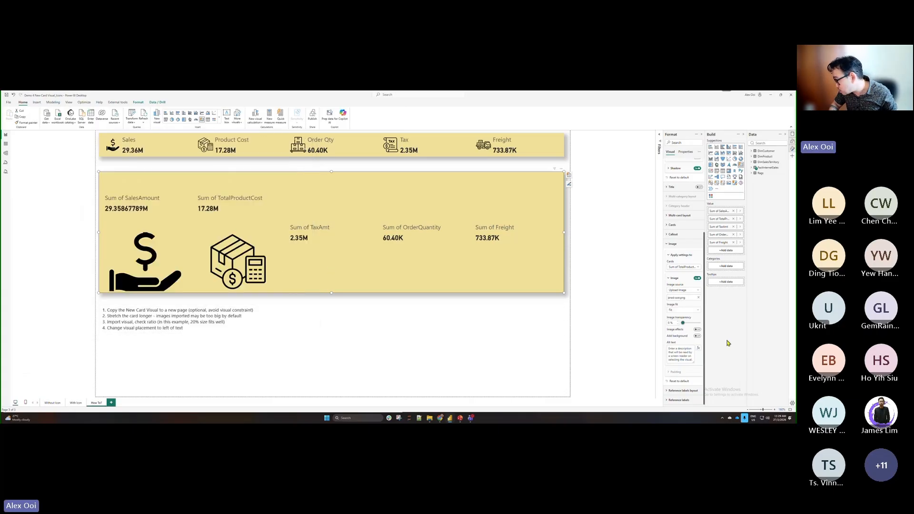
Enable the image for Sum of TaxAmt and upload the tax icon from the Icons folder.
left_click(690, 267)
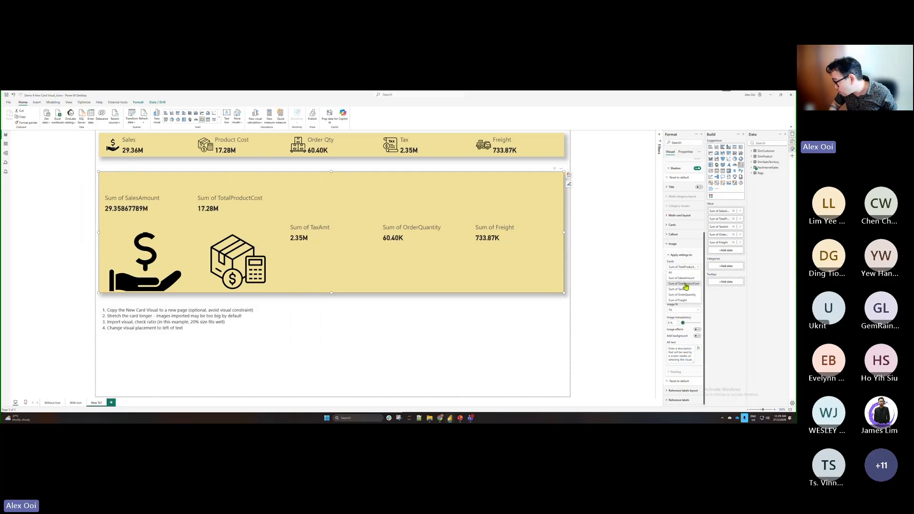
left_click(681, 289)
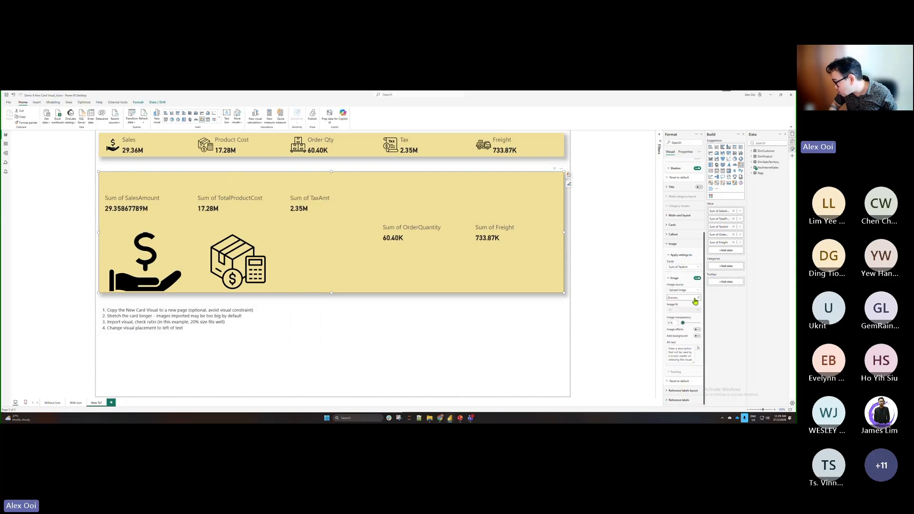
left_click(696, 300)
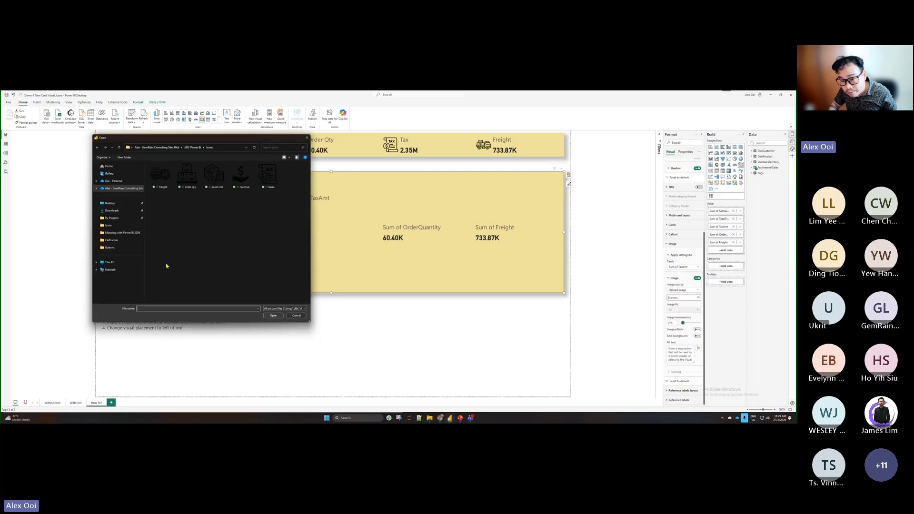
double_click(262, 181)
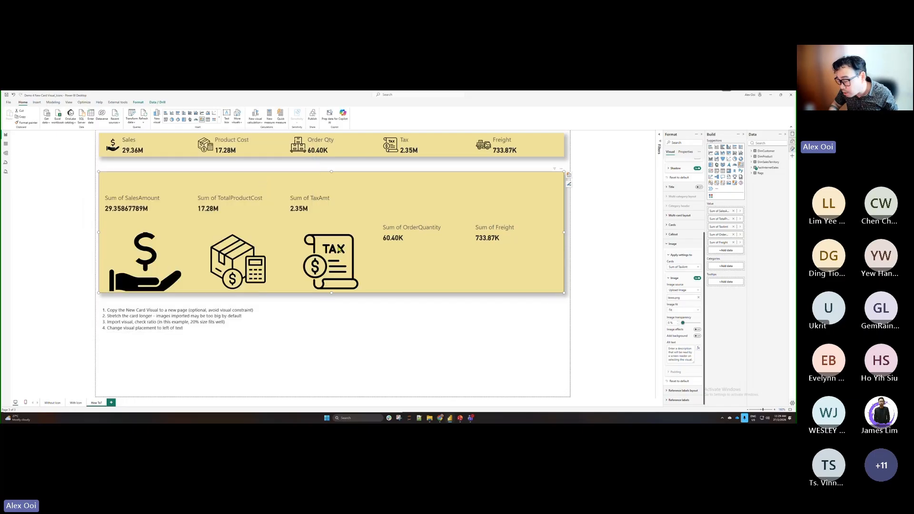
Enable the image for Sum of OrderQuantity and upload the order qty icon from the Icons folder.
left_click(695, 270)
left_click(690, 296)
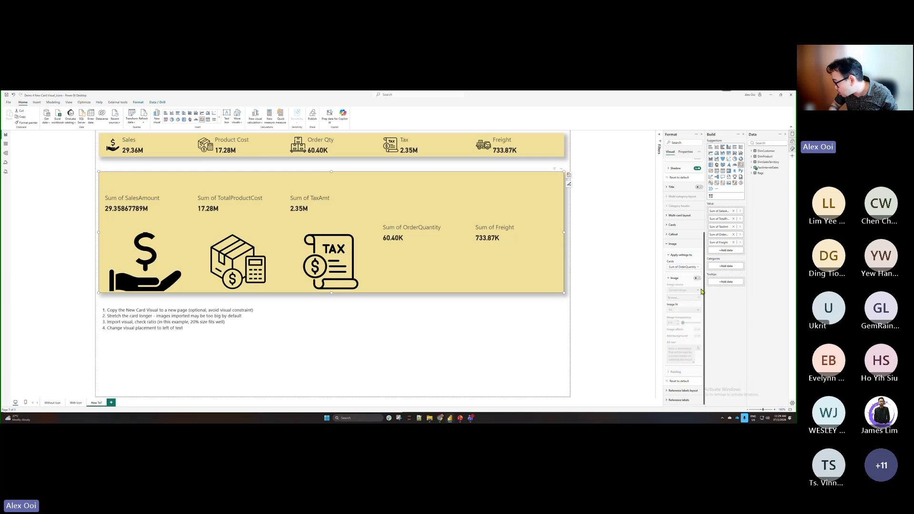
left_click(697, 278)
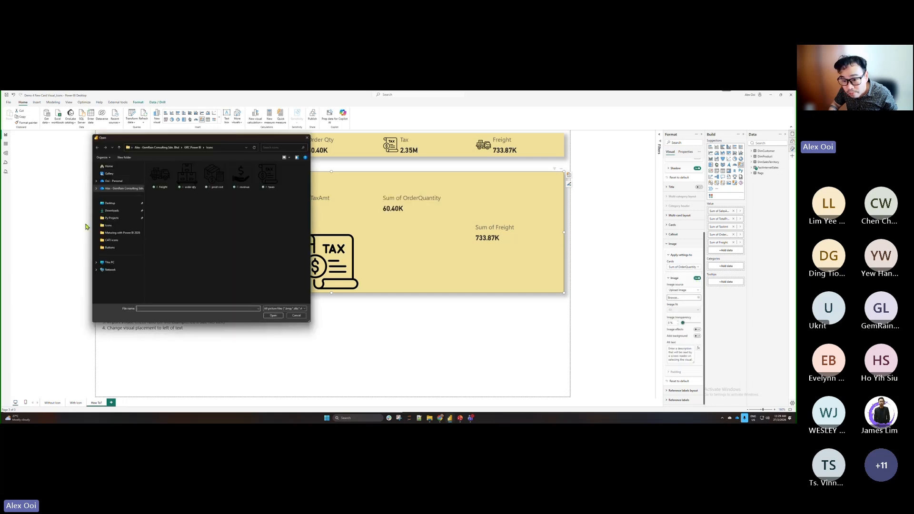
double_click(187, 176)
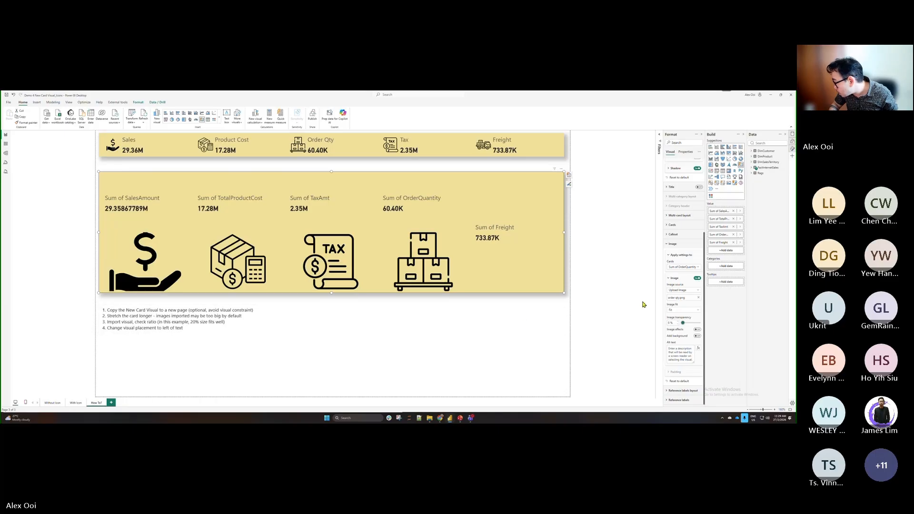
Enable the image for Sum of Freight and upload the freight icon from the Icons folder.
left_click(696, 268)
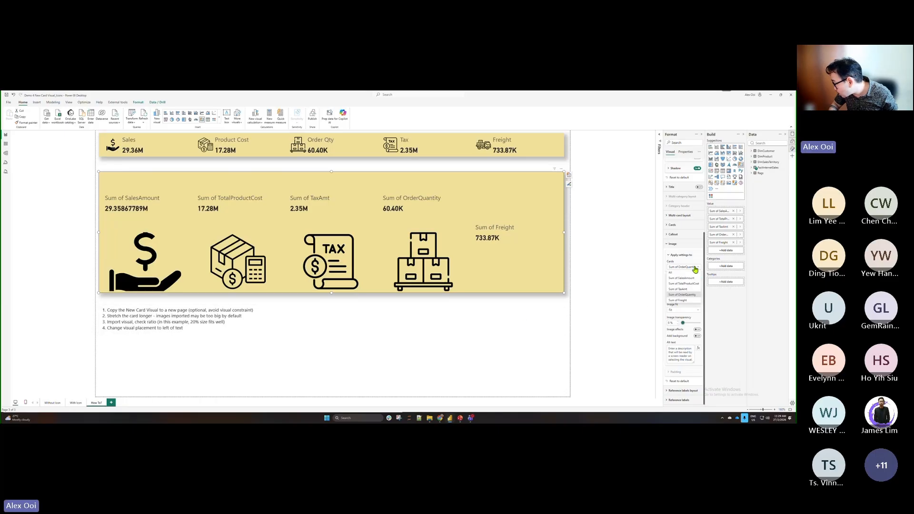
left_click(686, 304)
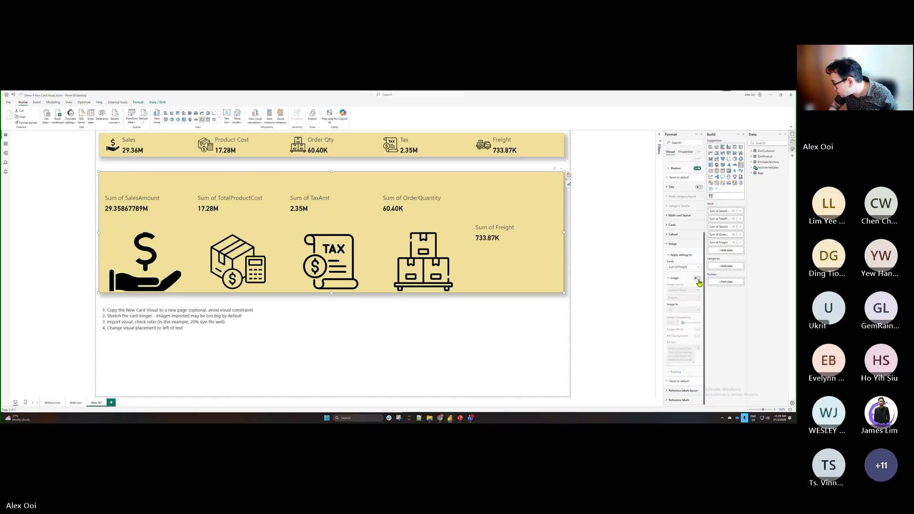
left_click(697, 278)
left_click(698, 297)
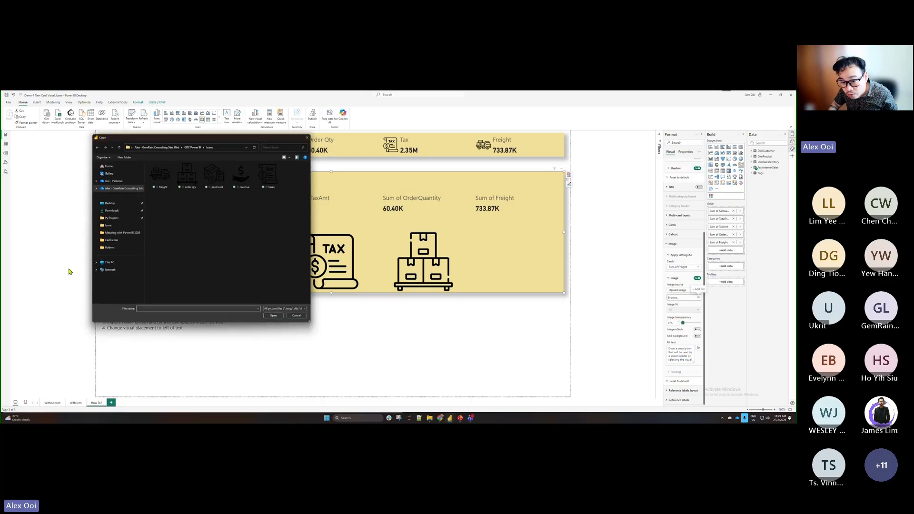
double_click(160, 174)
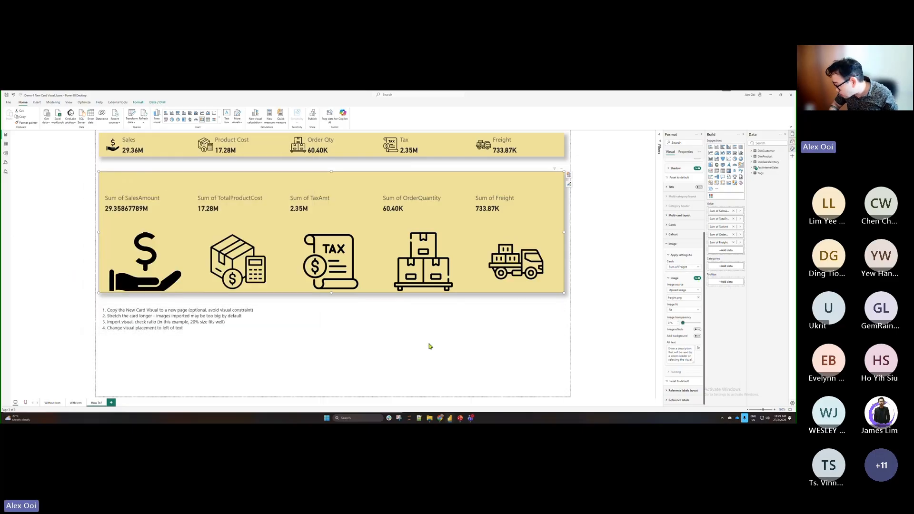
Examine the Cards formatting options and padding for Sum of SalesAmount in search of an icon placement setting.
left_click(674, 279)
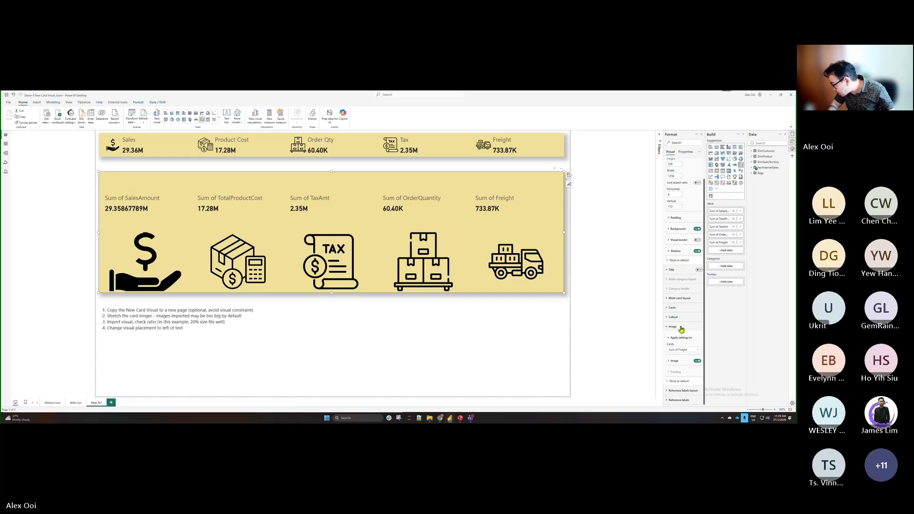
left_click(680, 308)
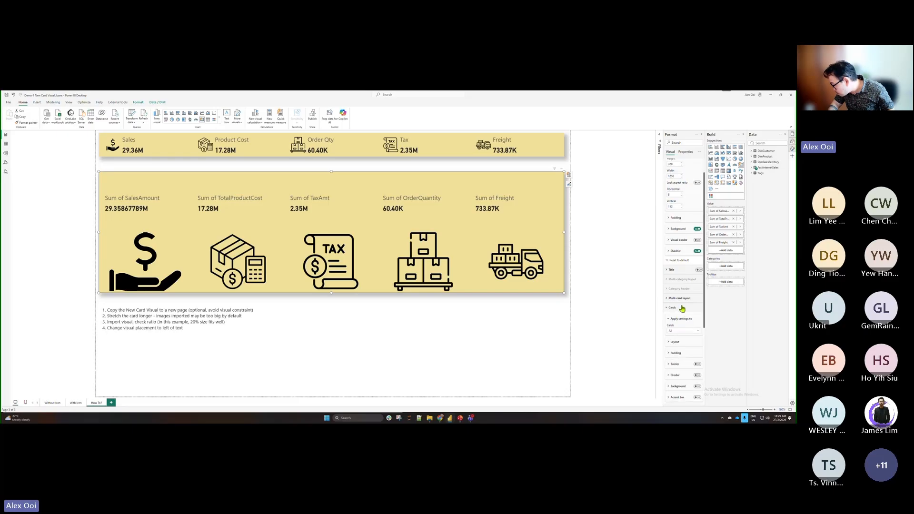
left_click(683, 335)
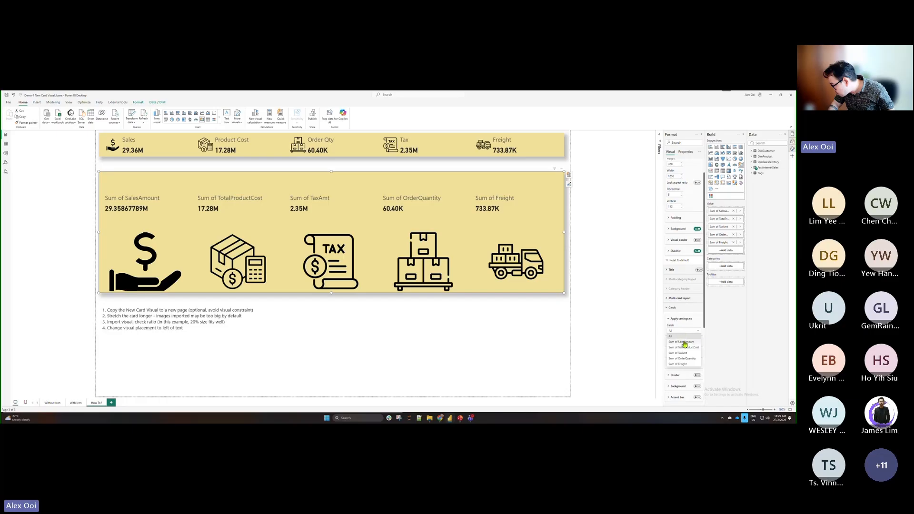
left_click(684, 344)
left_click(682, 353)
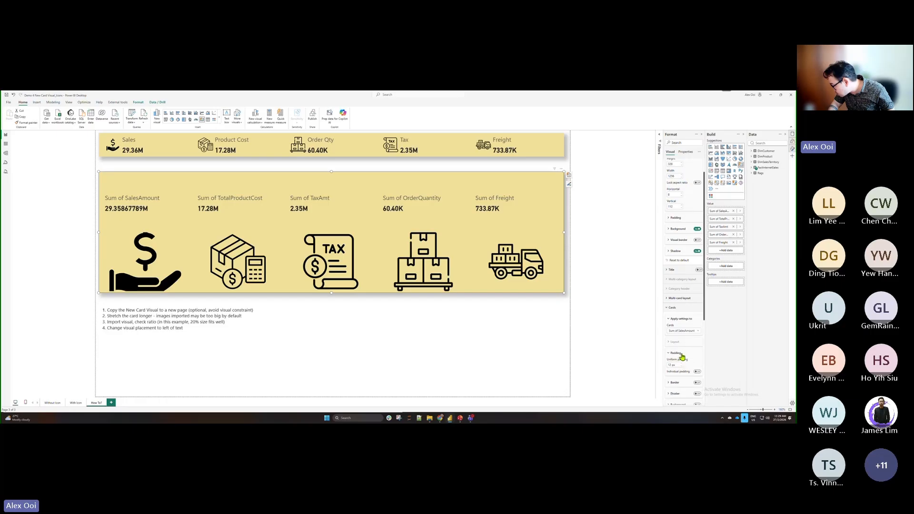
left_click(681, 354)
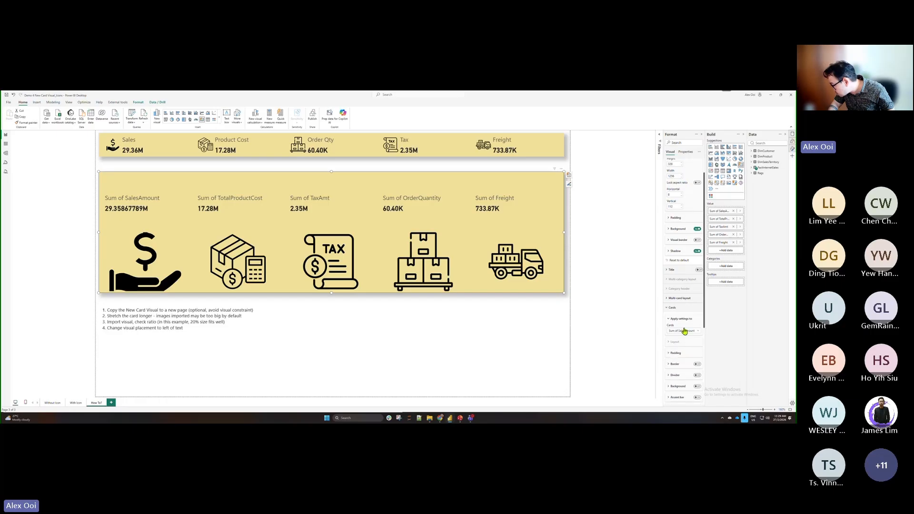
Try the Table style for the multi-card layout and restore the Tiles style.
left_click(681, 299)
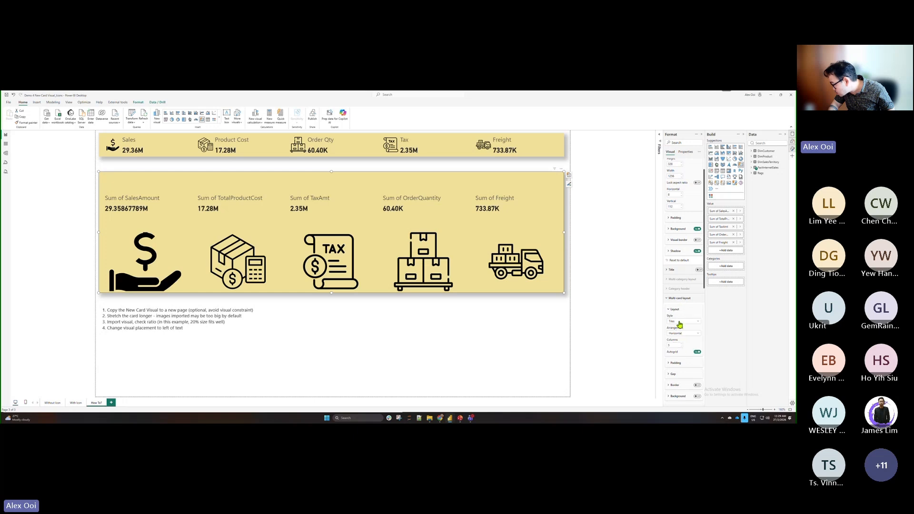
left_click(679, 322)
left_click(680, 327)
left_click(683, 322)
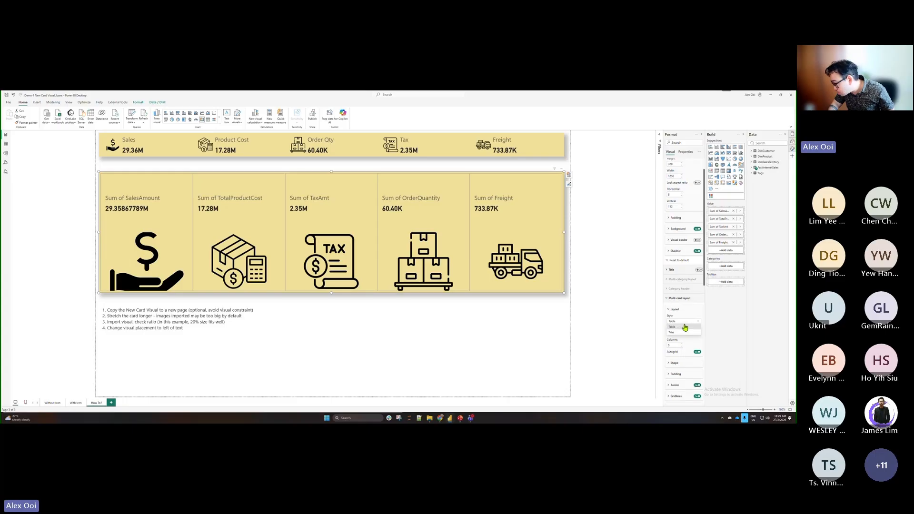
left_click(683, 332)
left_click(685, 309)
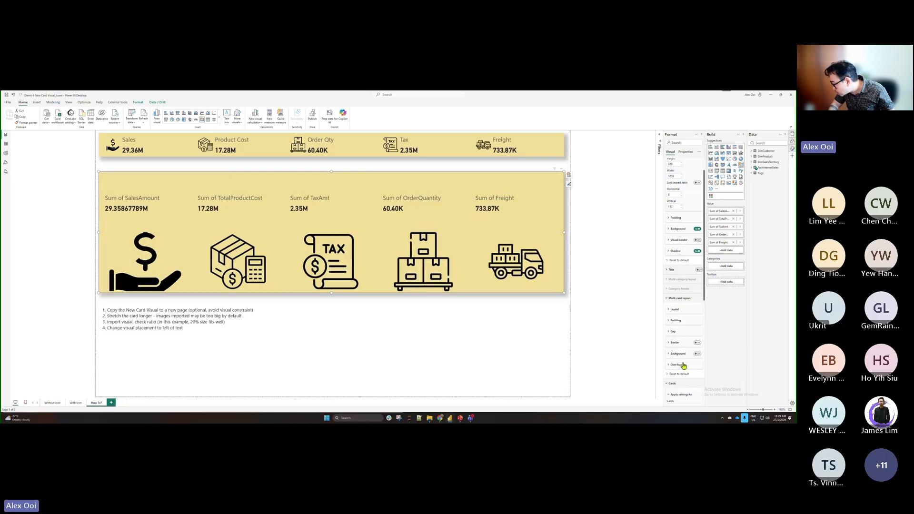
scroll(684, 366, "down", 3)
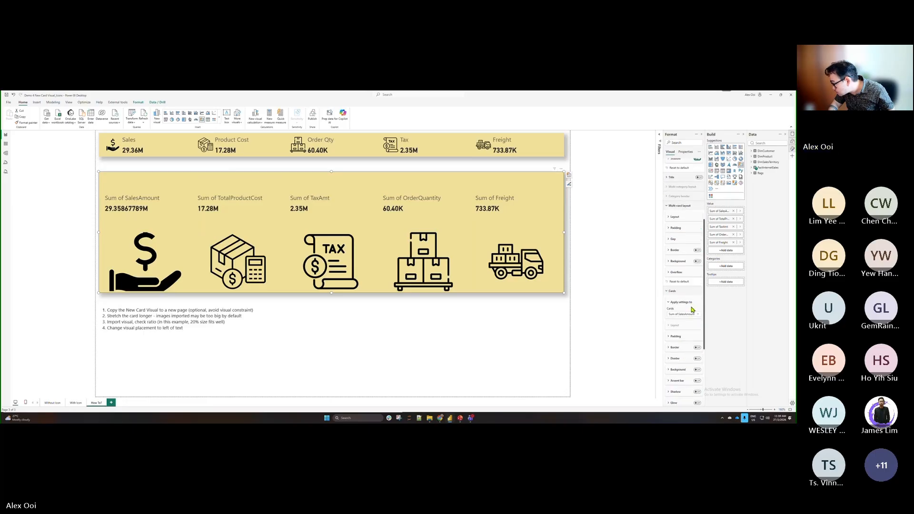
scroll(681, 343, "down", 2)
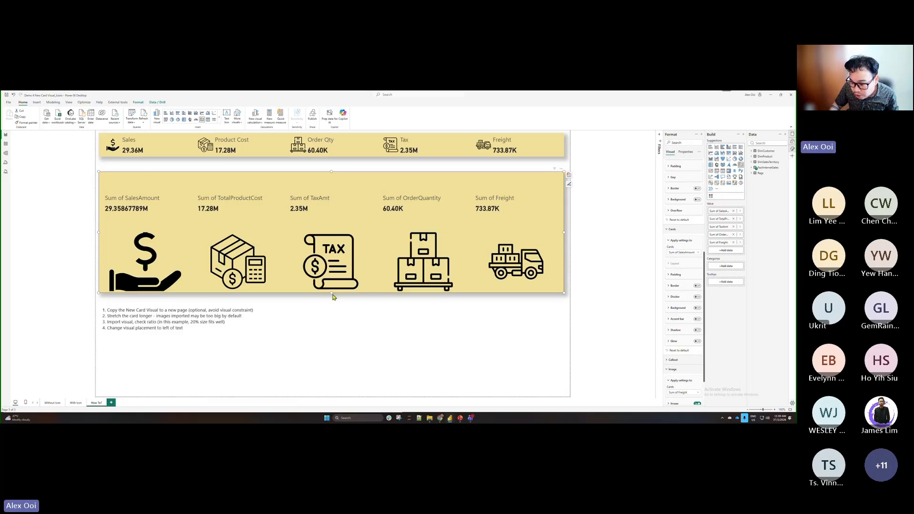
Stretch the large card slightly taller at its lower edge, put the meeting window away, and deselect the card.
left_click_drag(332, 293, 332, 296)
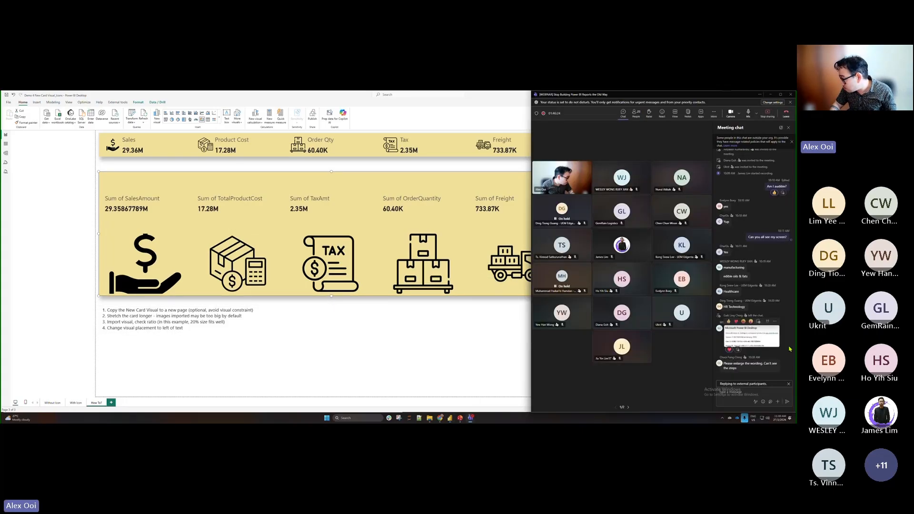
left_click(768, 97)
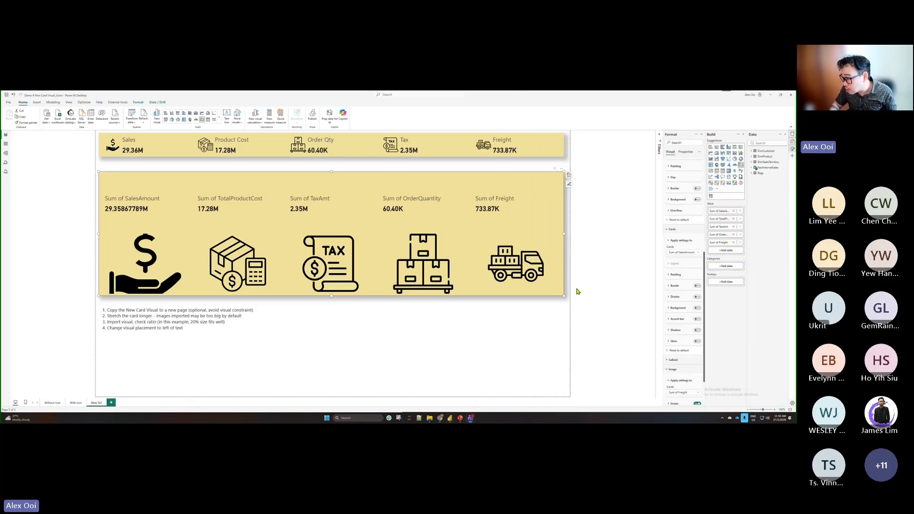
left_click(557, 359)
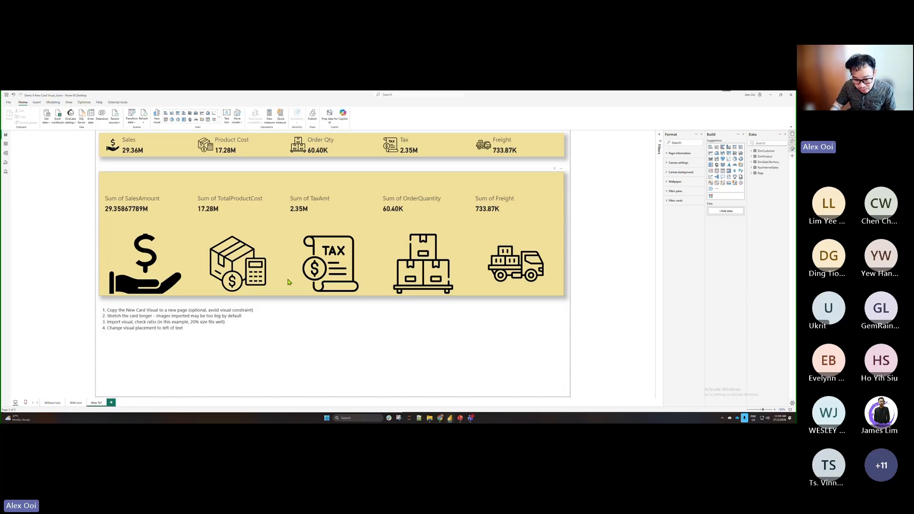
Highlight the note on placing the visual left of the text, search the large card's formatting options for "placement", and clear the search.
left_click_drag(184, 328, 123, 329)
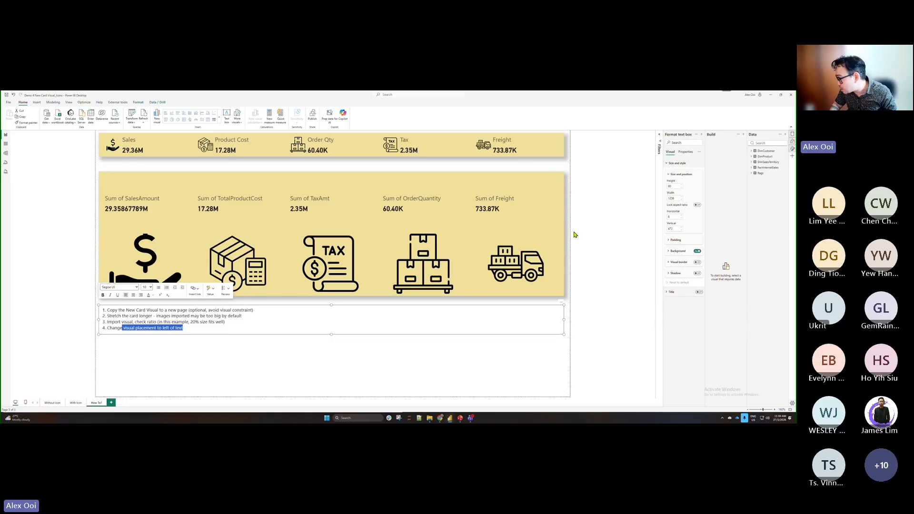
left_click(556, 217)
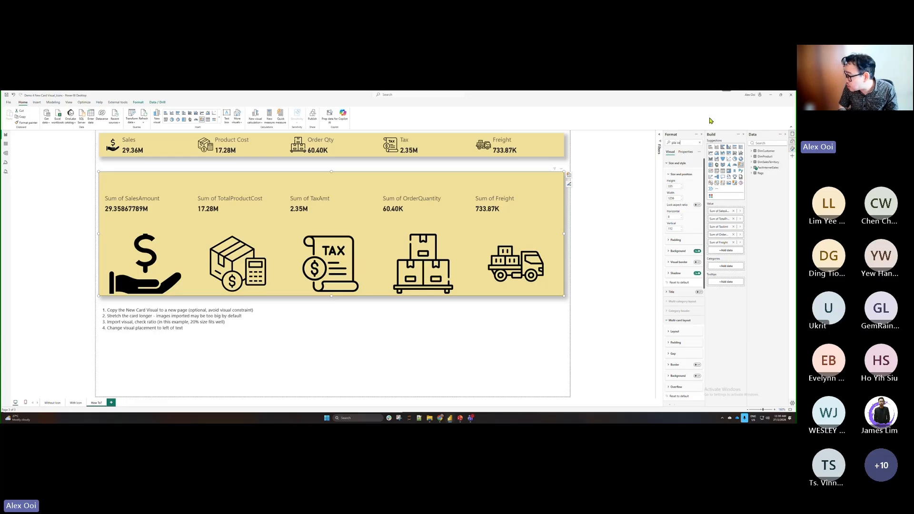
key("BackSpace")
key("BackSpace")
key("BackSpace")
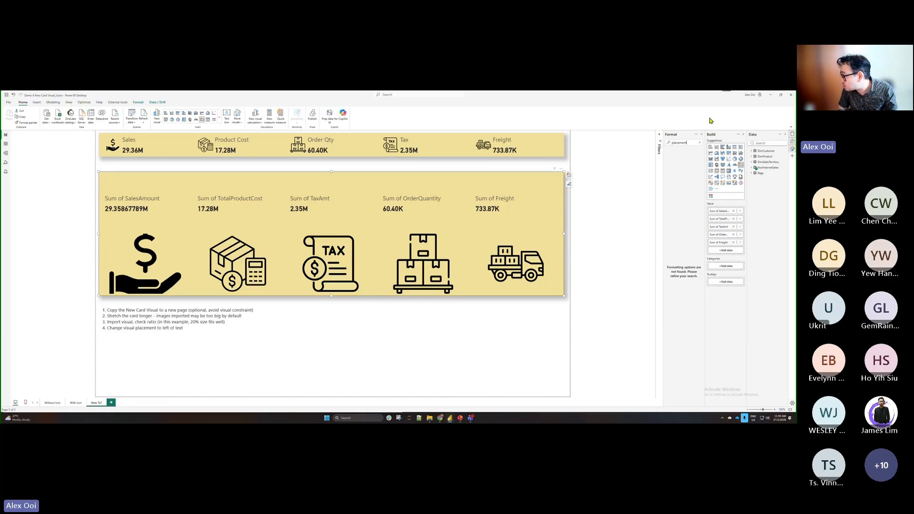
left_click(699, 142)
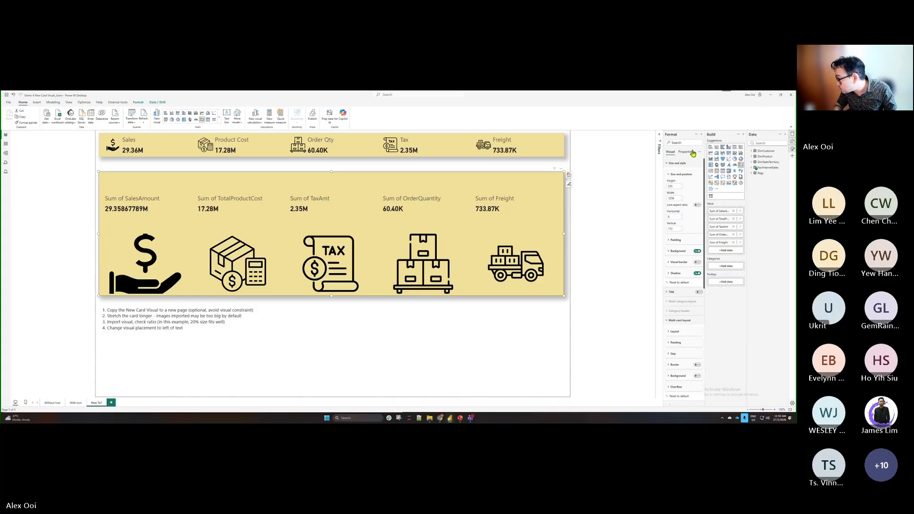
Check the large card's general properties and visual formatting sections for an image placement option.
left_click(686, 152)
left_click(683, 164)
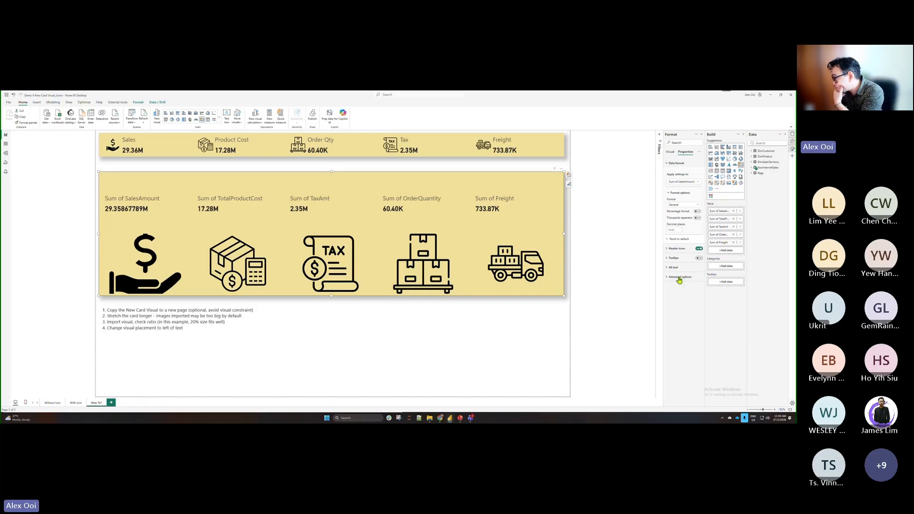
left_click(670, 152)
scroll(682, 234, "down", 3)
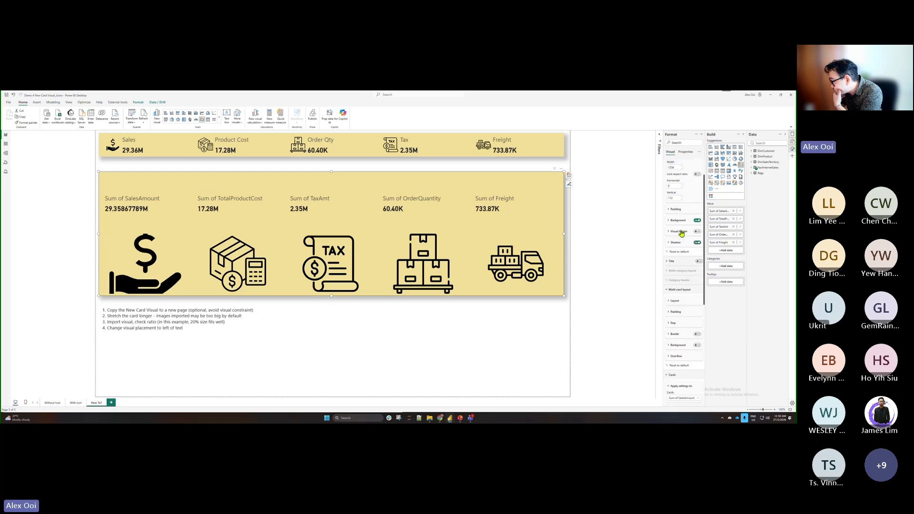
scroll(681, 233, "down", 5)
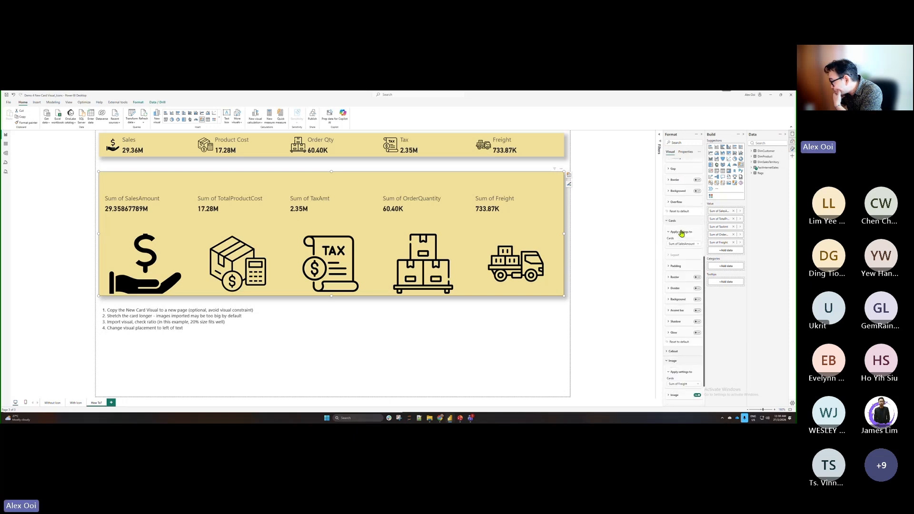
scroll(682, 233, "down", 1)
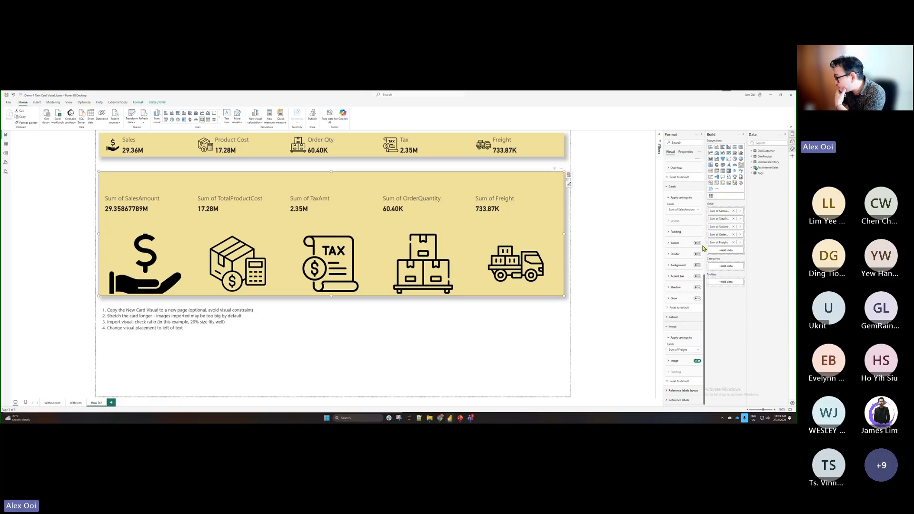
Examine the image settings for Sum of Freight and the reference label options of the large card.
left_click(674, 362)
scroll(690, 347, "down", 2)
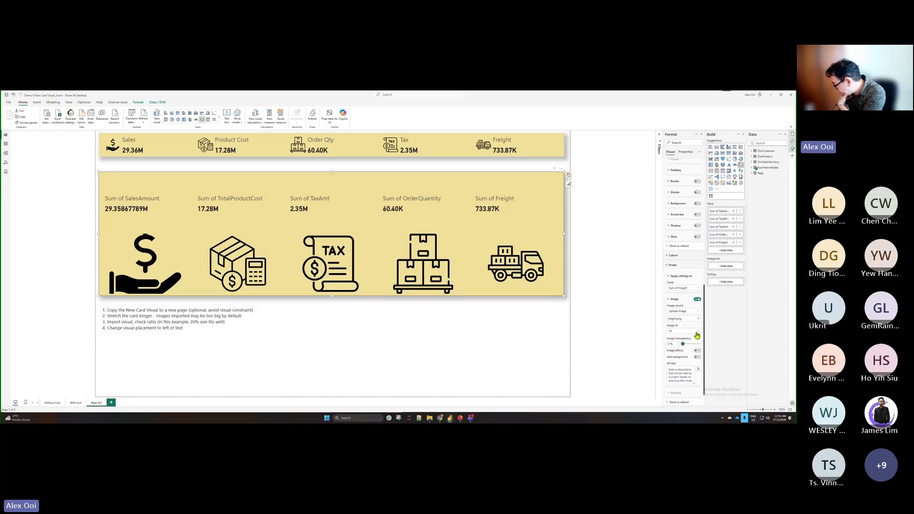
scroll(698, 341, "down", 1)
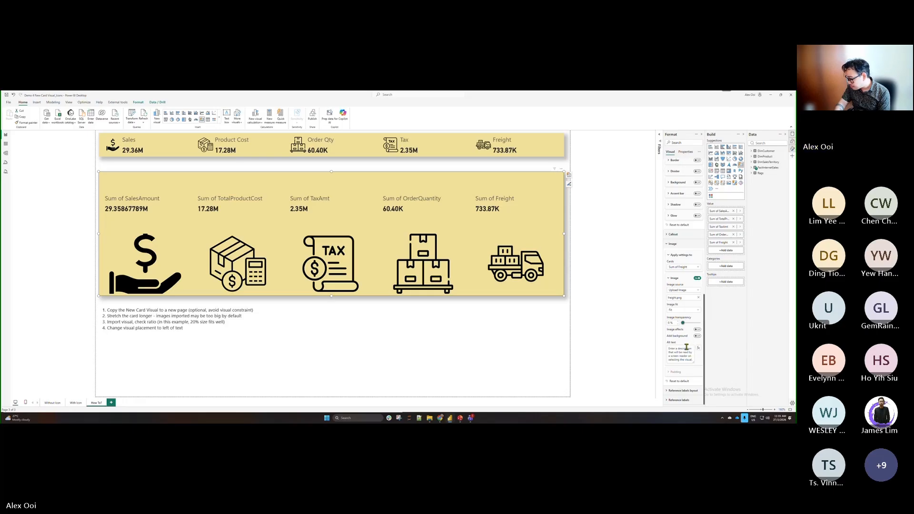
left_click(678, 391)
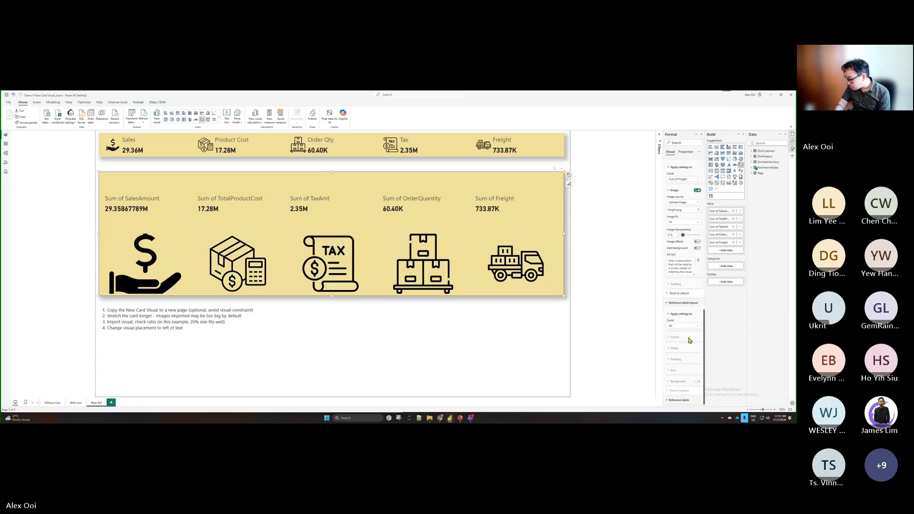
left_click(676, 303)
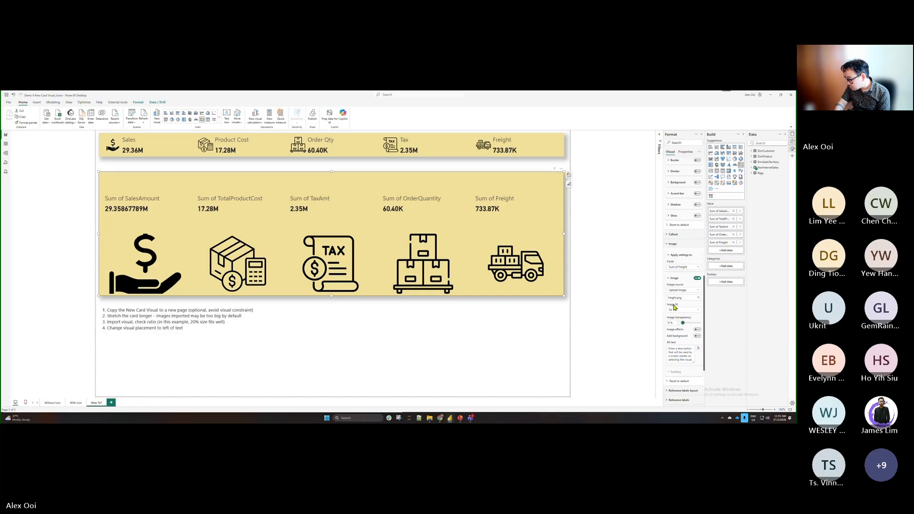
left_click(689, 401)
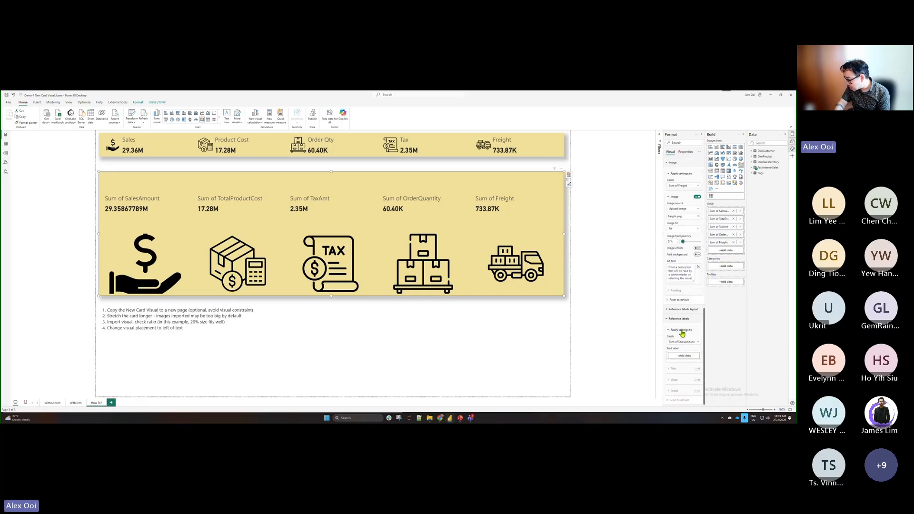
Examine the card border options and the callout layout settings of the large card.
scroll(686, 251, "up", 5)
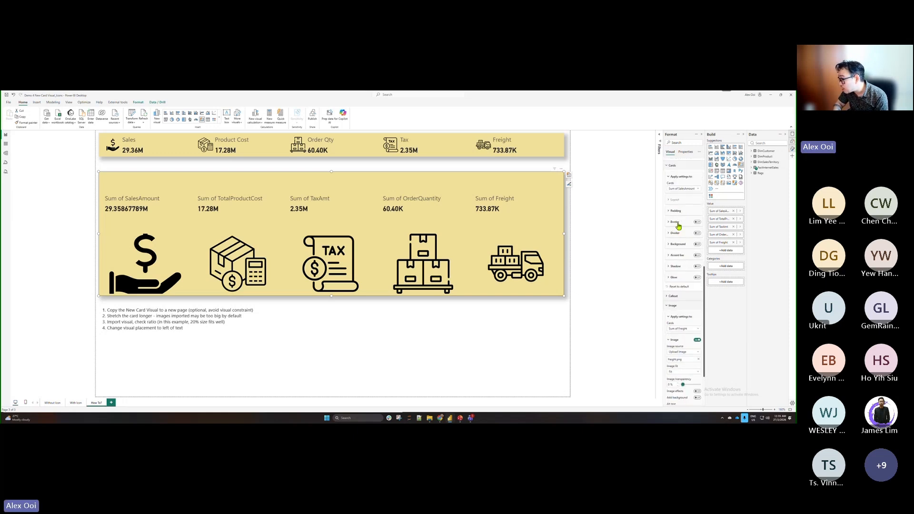
left_click(678, 223)
left_click(678, 223)
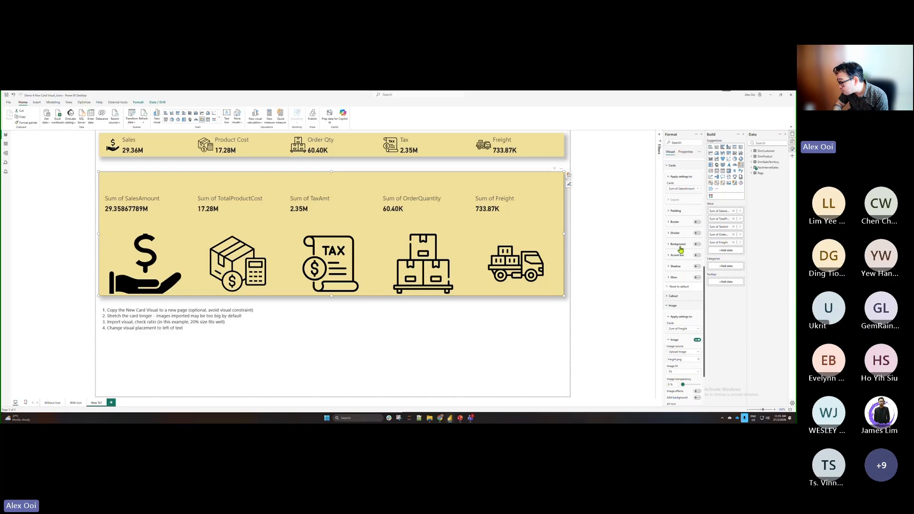
left_click(683, 297)
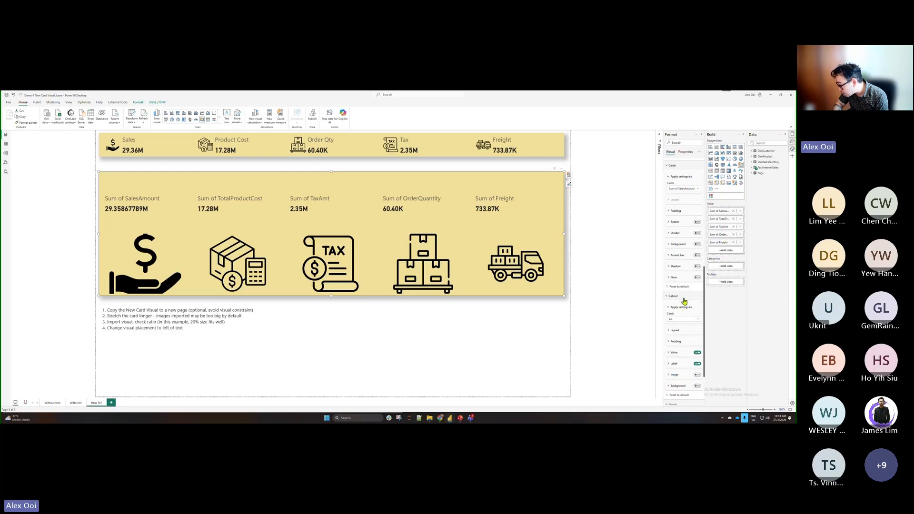
left_click(680, 331)
left_click(679, 297)
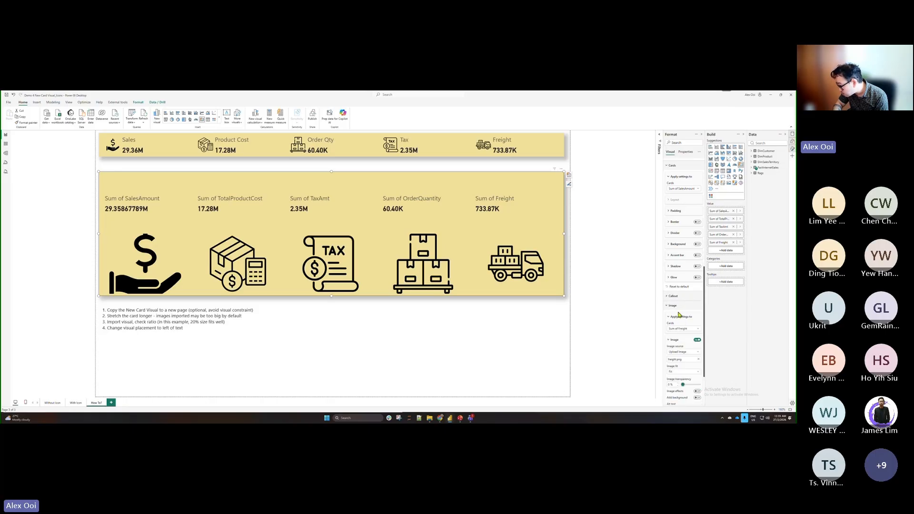
Switch the image settings to All cards and examine the image padding options.
left_click(681, 330)
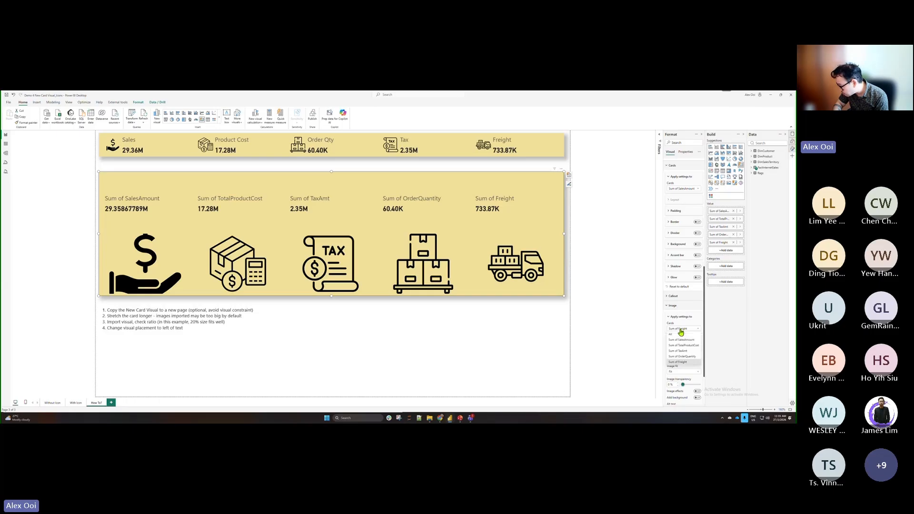
left_click(682, 338)
scroll(686, 351, "down", 3)
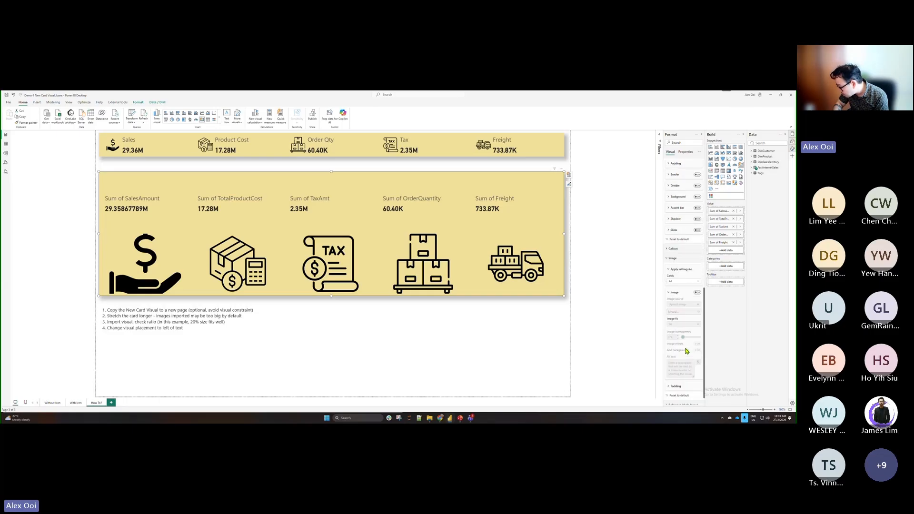
left_click(675, 372)
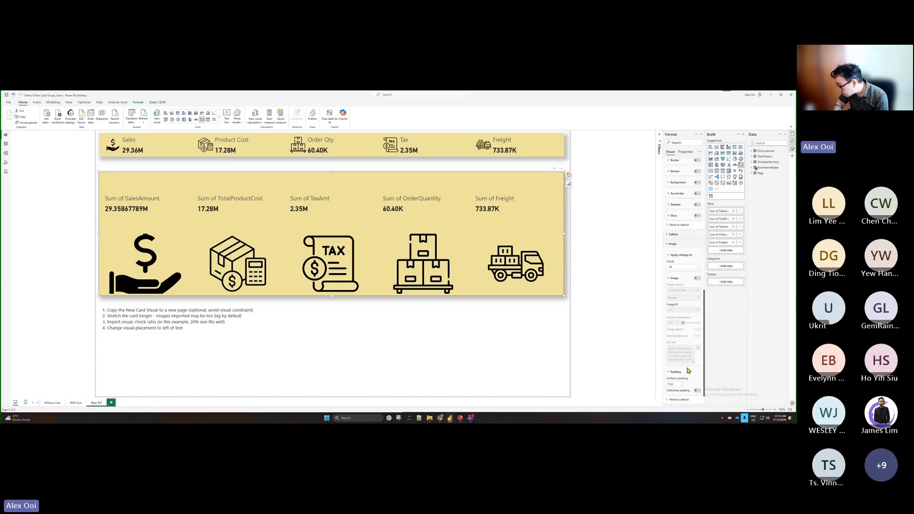
scroll(687, 370, "down", 1)
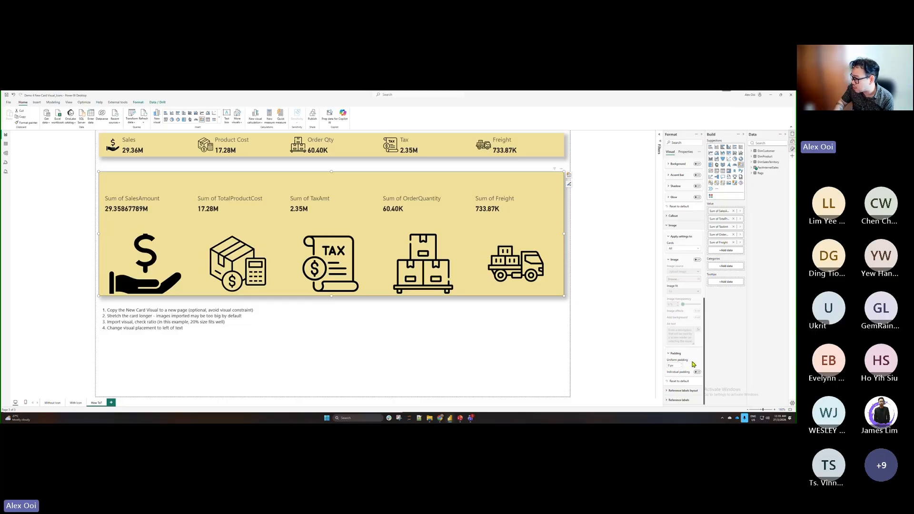
Deselect the card, put the report away, and widen the slide deck window beside the meeting window.
left_click(518, 344)
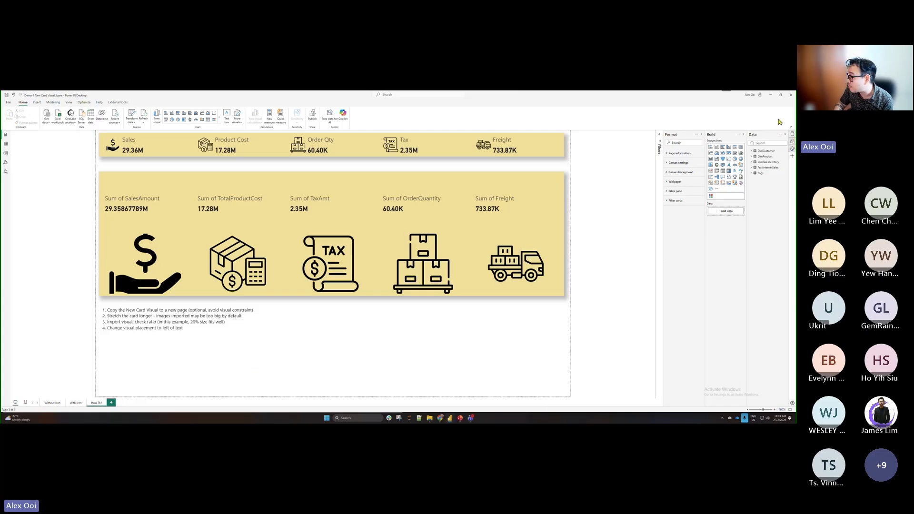
left_click(771, 96)
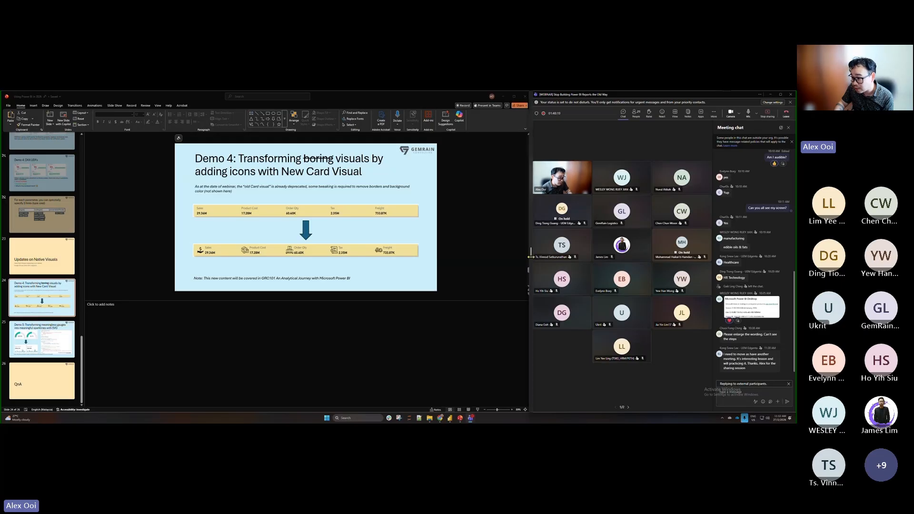
left_click_drag(533, 262, 664, 257)
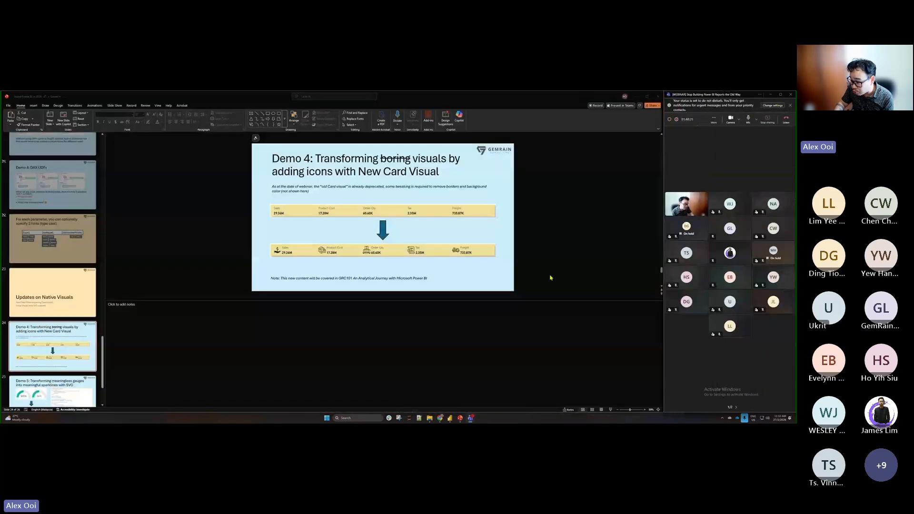
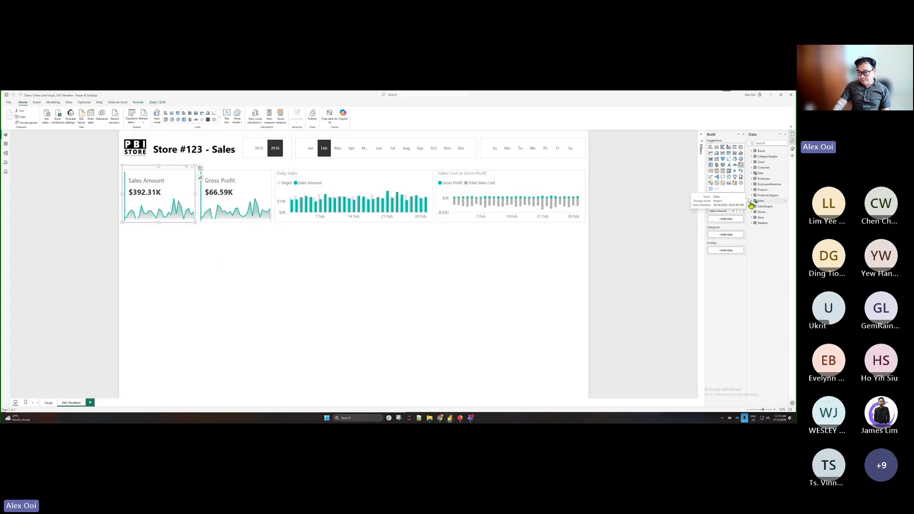
Expand the Sales table and highlight the SUMX expression of the Sales Amount measure to review it.
left_click(751, 202)
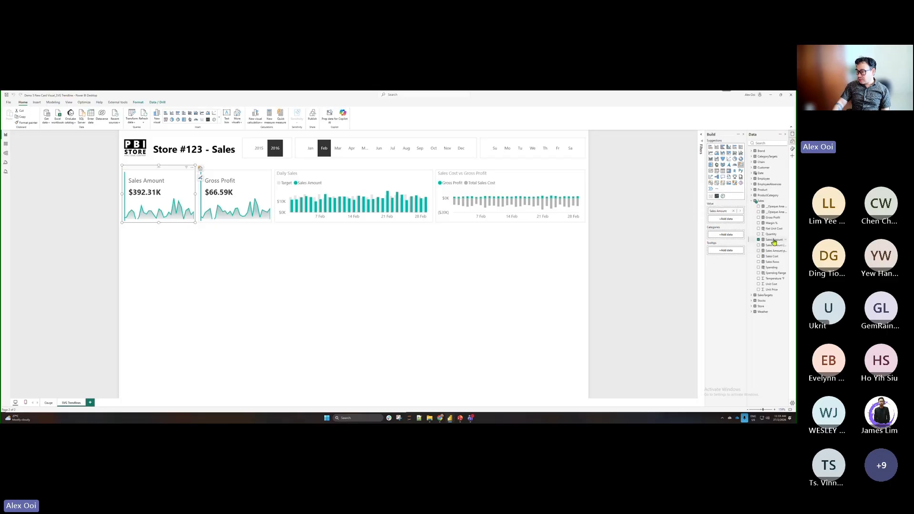
left_click(773, 241)
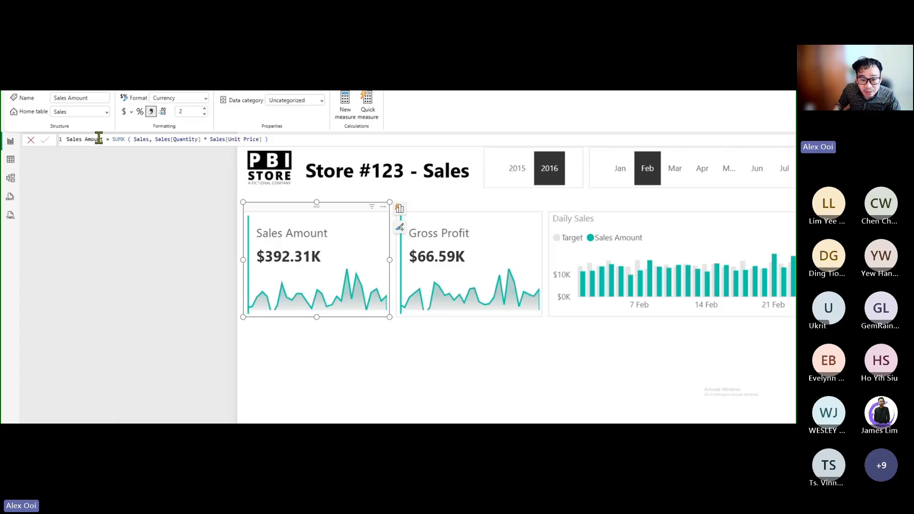
left_click_drag(109, 138, 350, 159)
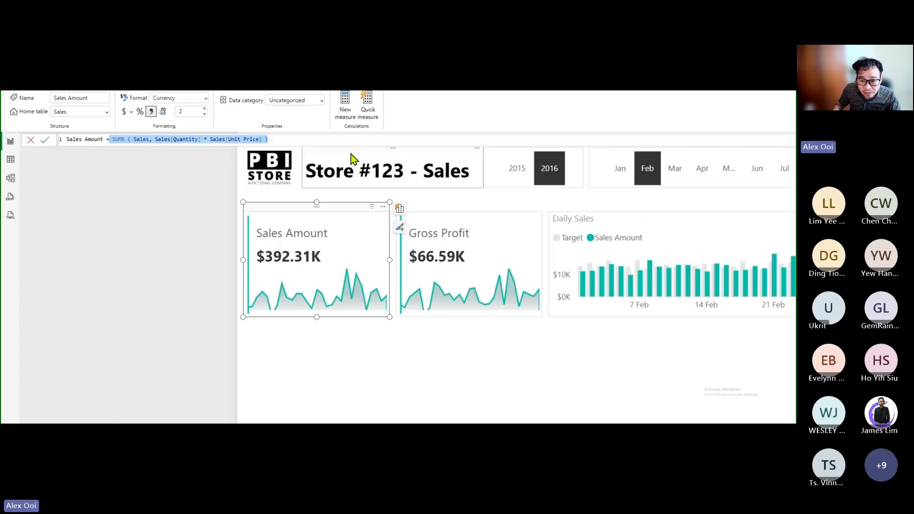
left_click(128, 223)
left_click(348, 301)
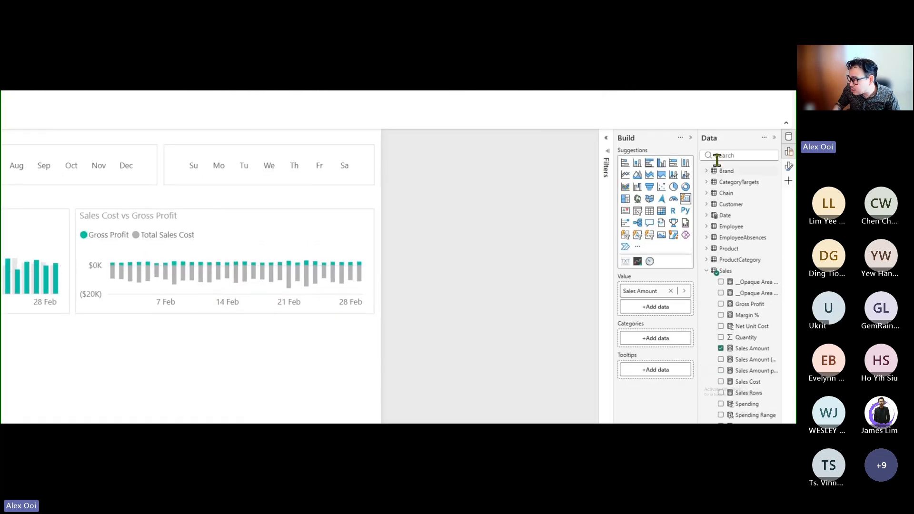
Open the gross profit opaque area sparkline measure and highlight the Gross Profit reference in its minimum-value variable.
left_click(753, 285)
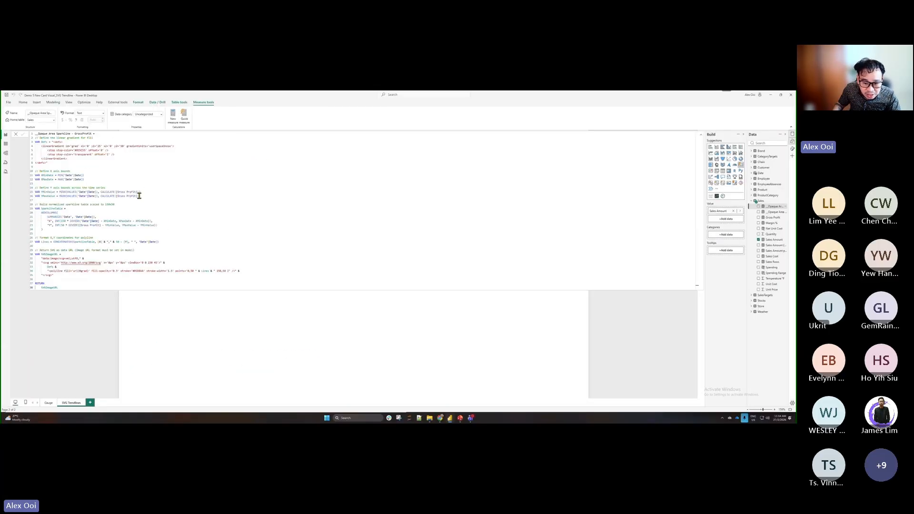
left_click_drag(136, 192, 117, 192)
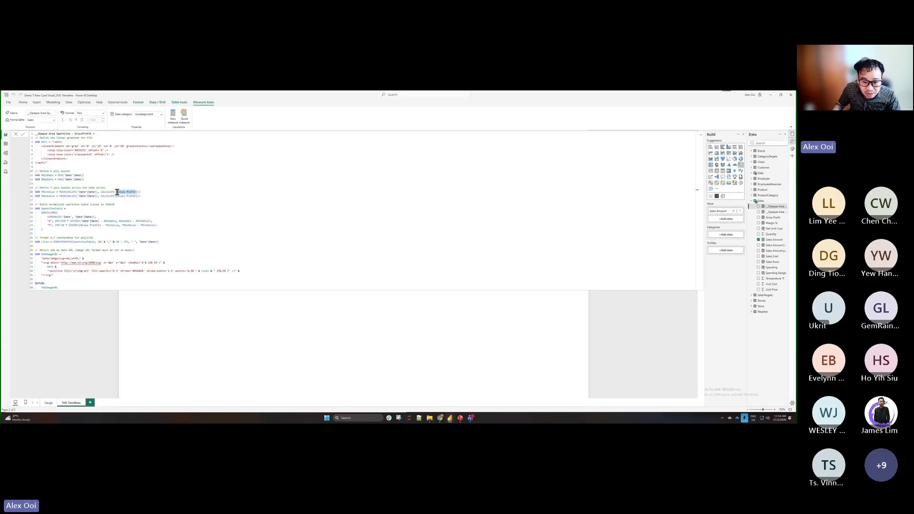
left_click(186, 201)
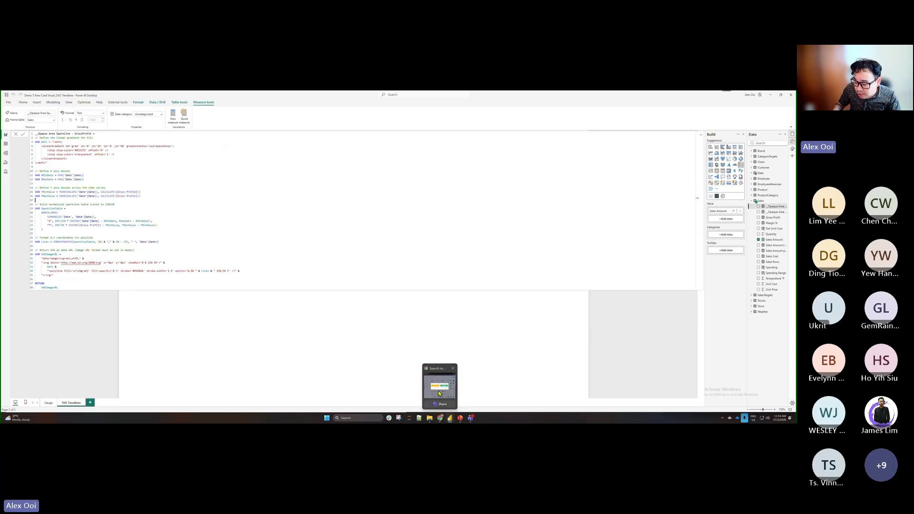
Switch to the browser and open the Kerry Kolosko SVG Templates page in a new tab.
left_click(440, 419)
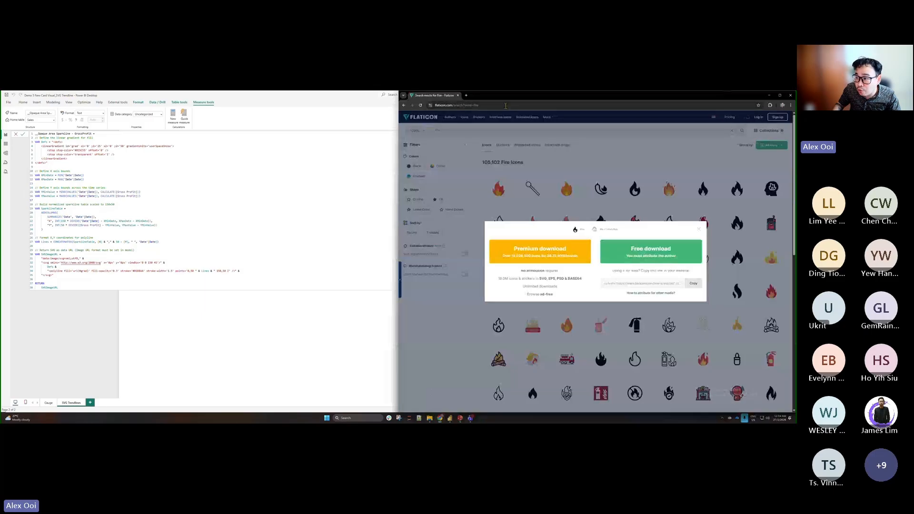
left_click(466, 96)
type("kerry ke")
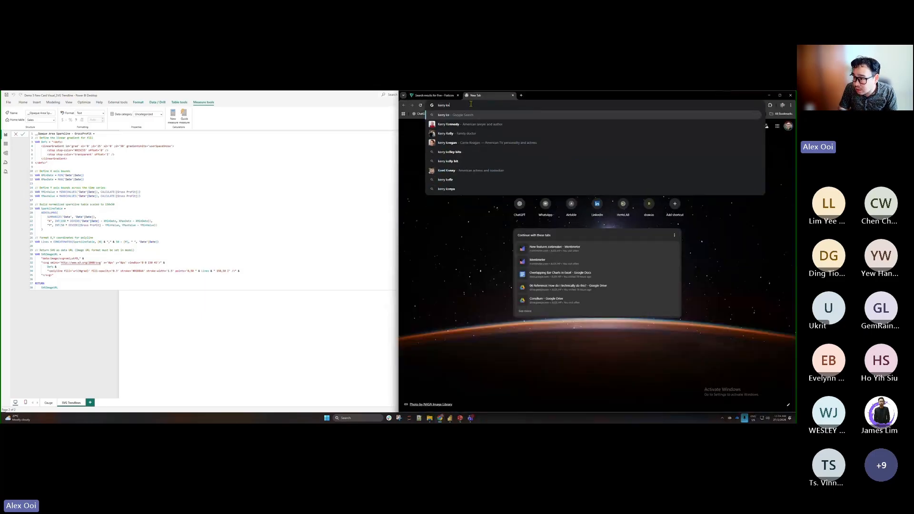
key("BackSpace")
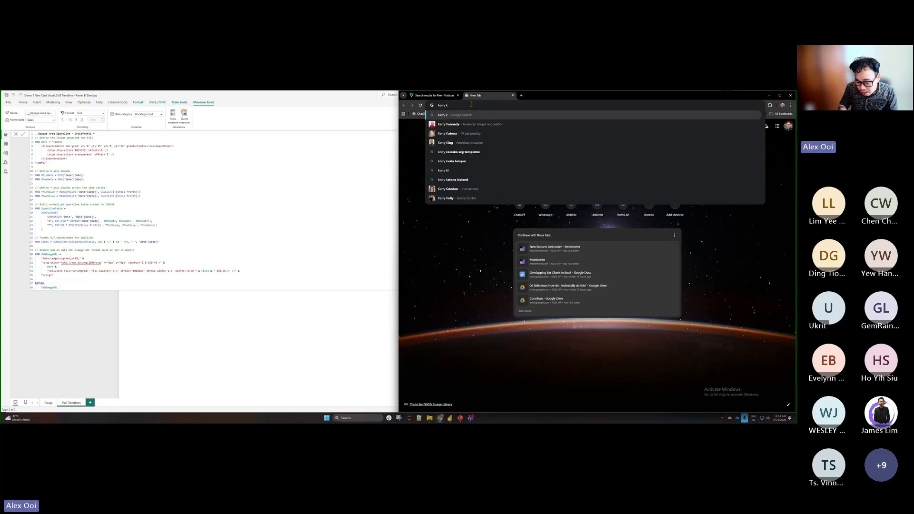
type("olo")
left_click(471, 124)
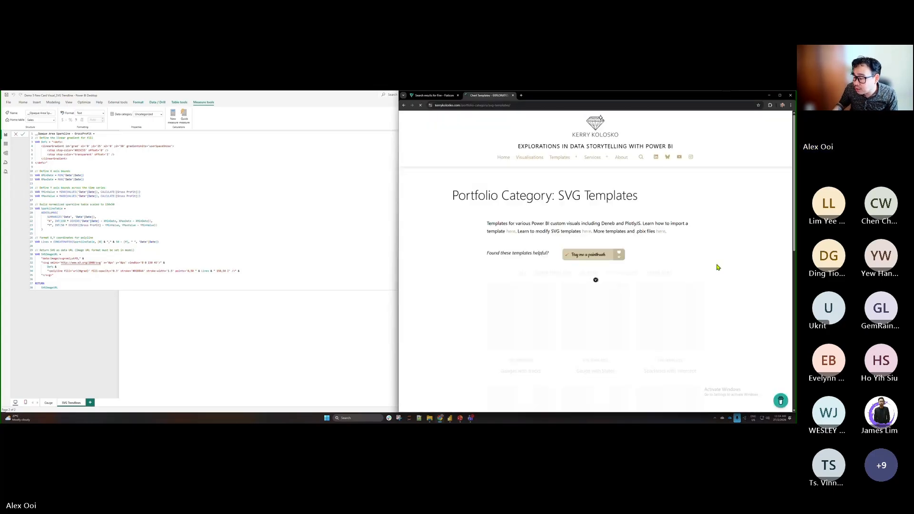
Maximize the browser window and look through the gallery of SVG templates, including its sparkline, gauge and KPI entries.
left_click(779, 96)
scroll(531, 234, "down", 2)
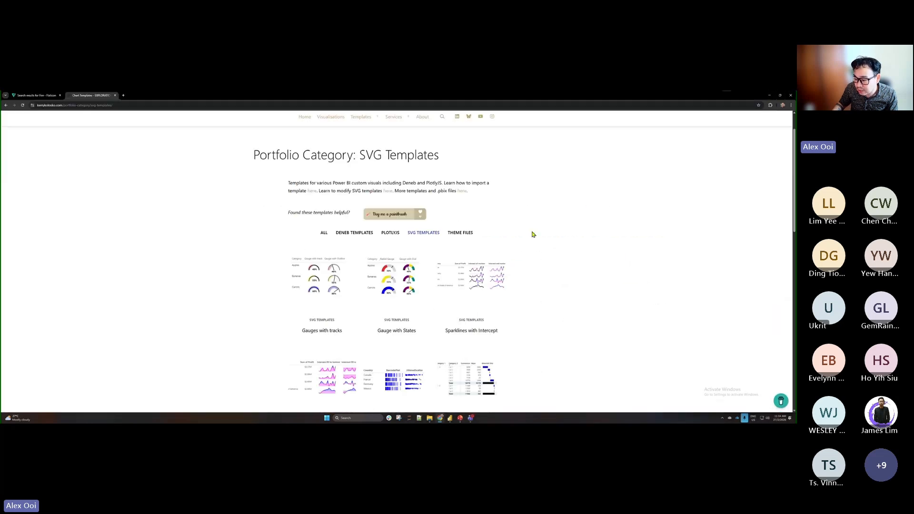
scroll(533, 234, "down", 4)
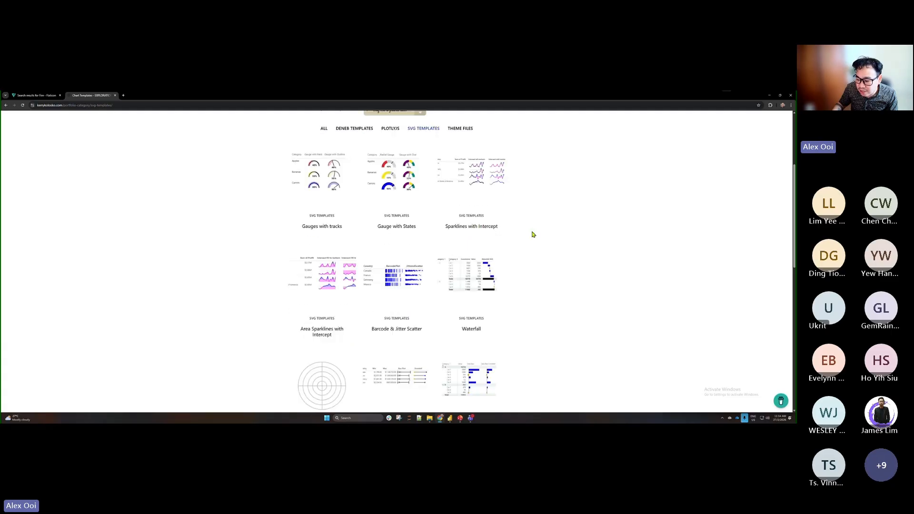
scroll(532, 234, "down", 4)
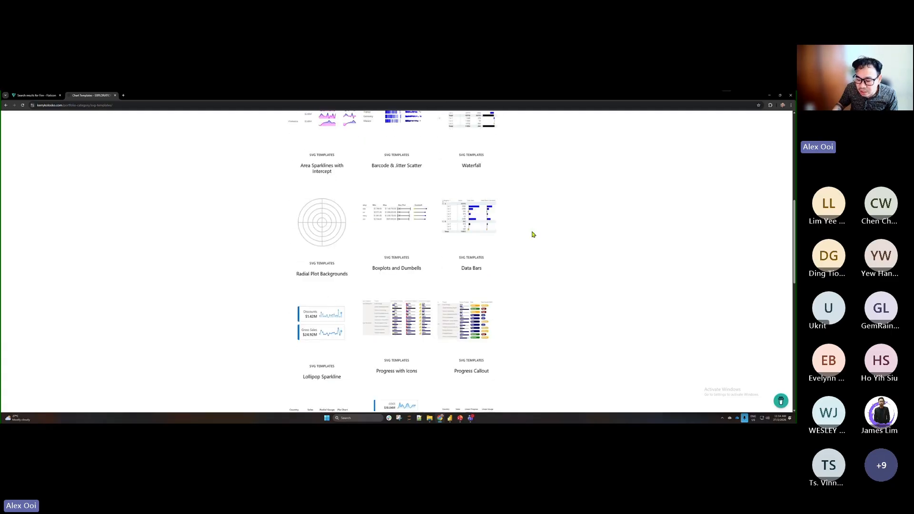
scroll(533, 234, "down", 5)
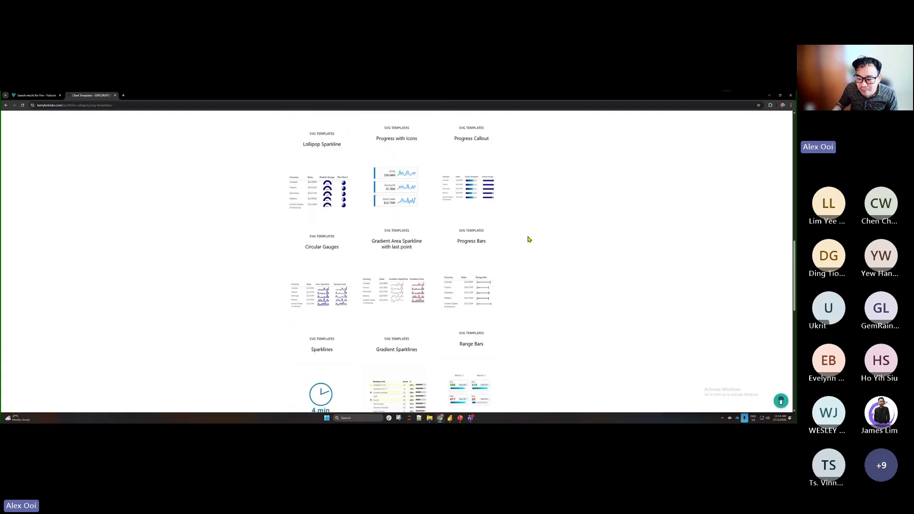
scroll(525, 243, "down", 2)
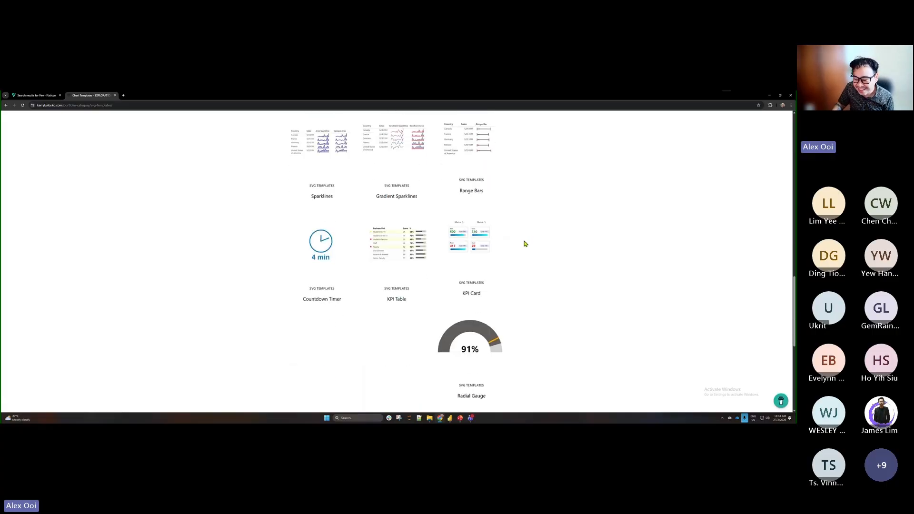
scroll(525, 243, "up", 2)
scroll(525, 243, "up", 6)
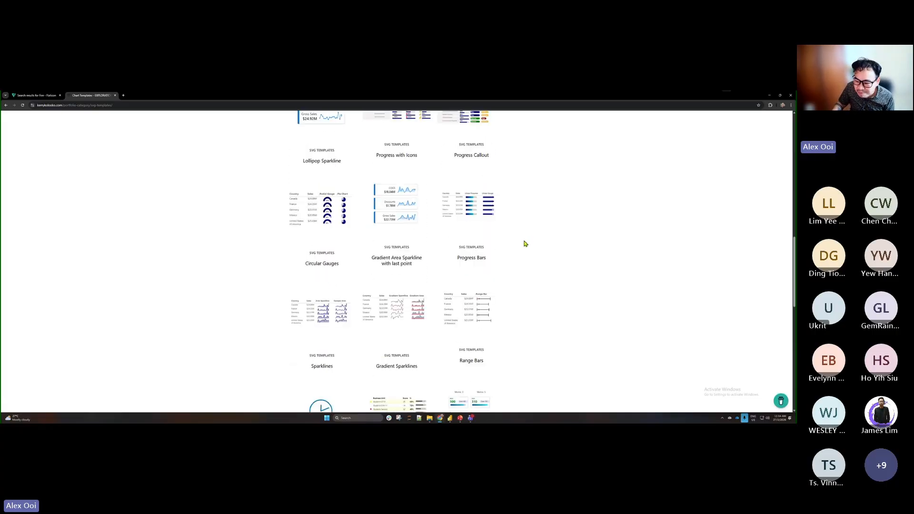
scroll(526, 257, "up", 6)
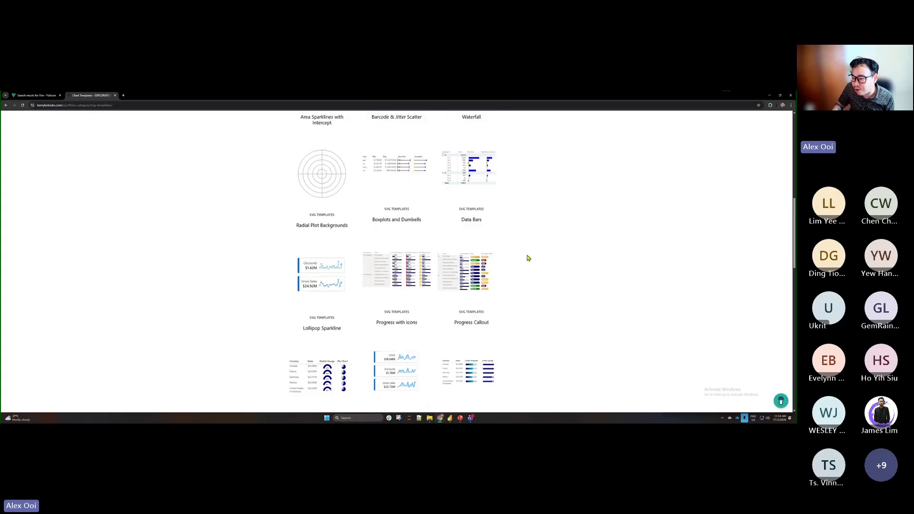
scroll(524, 247, "up", 2)
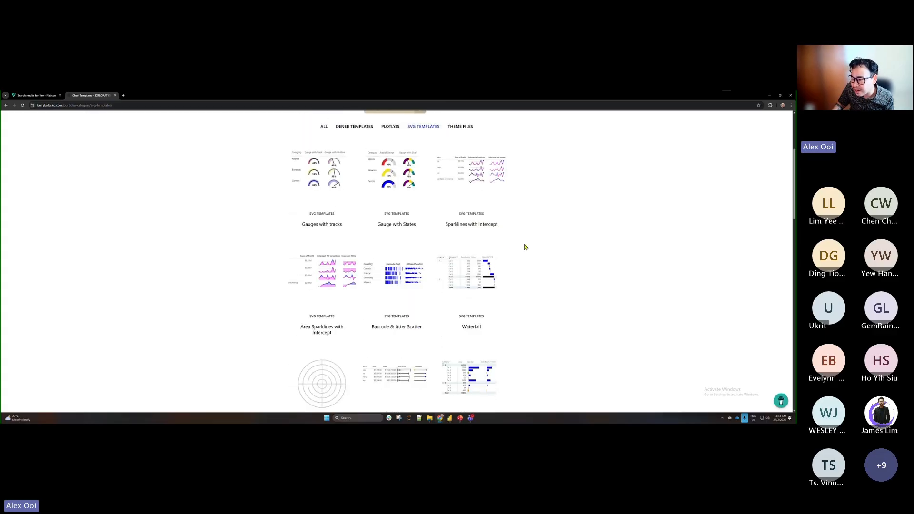
scroll(525, 247, "down", 13)
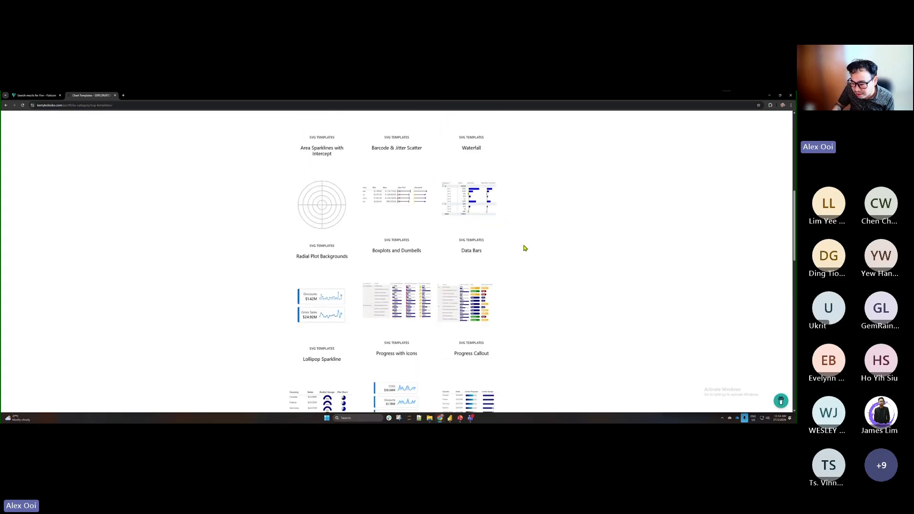
scroll(525, 248, "up", 1)
Open the Gradient Area Sparkline with last point template and examine its DAX code for use in a singular visual.
left_click(400, 172)
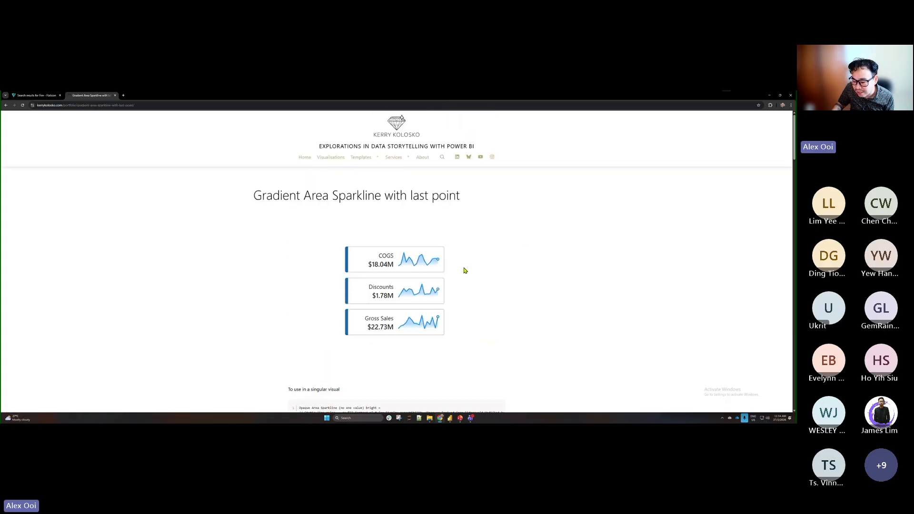
scroll(465, 271, "down", 5)
scroll(462, 257, "down", 2)
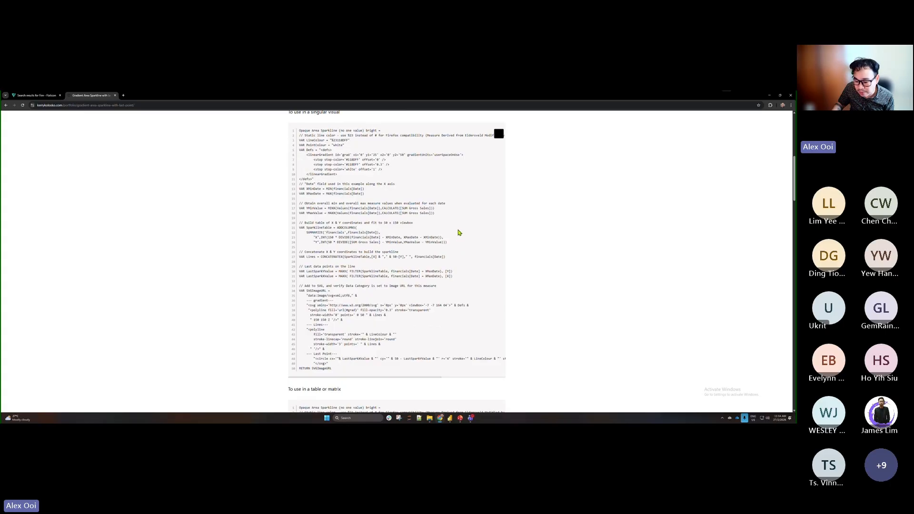
scroll(457, 232, "up", 1)
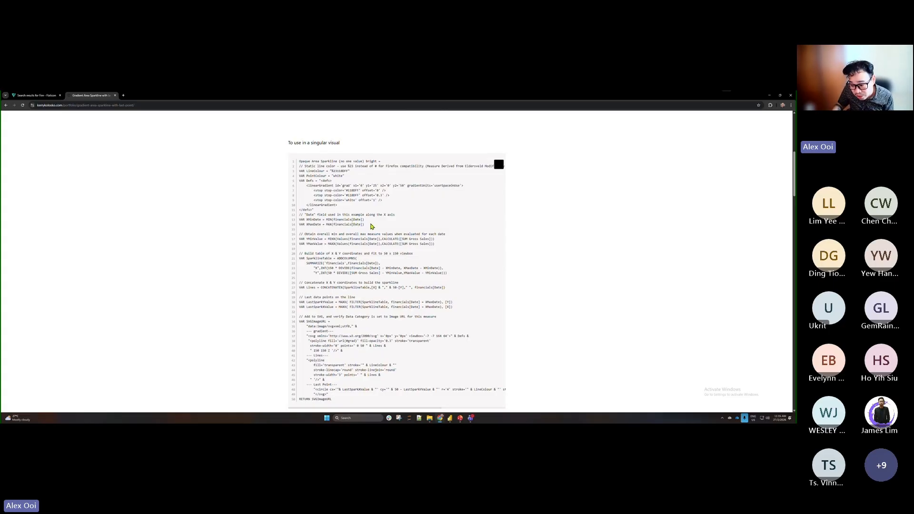
Switch back to Power BI Desktop, review the sales amount opaque area sparkline measure, and close its formula.
left_click(769, 95)
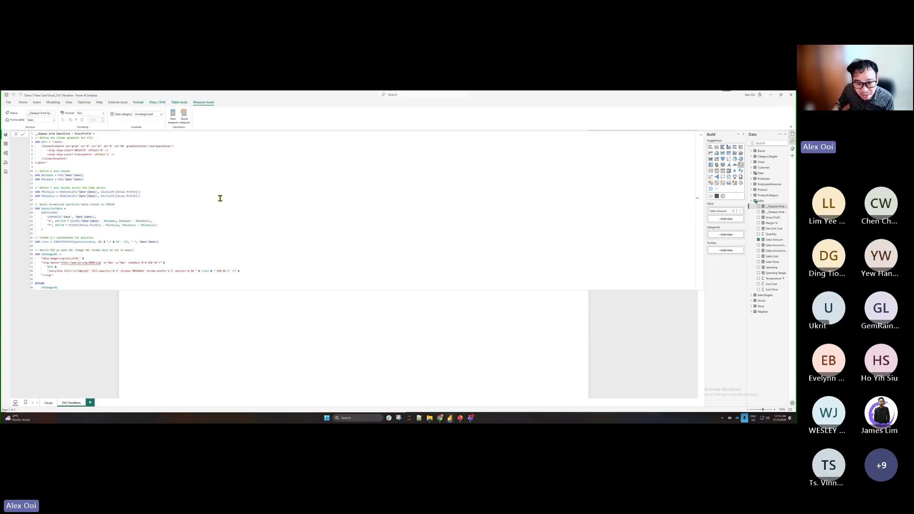
left_click(774, 212)
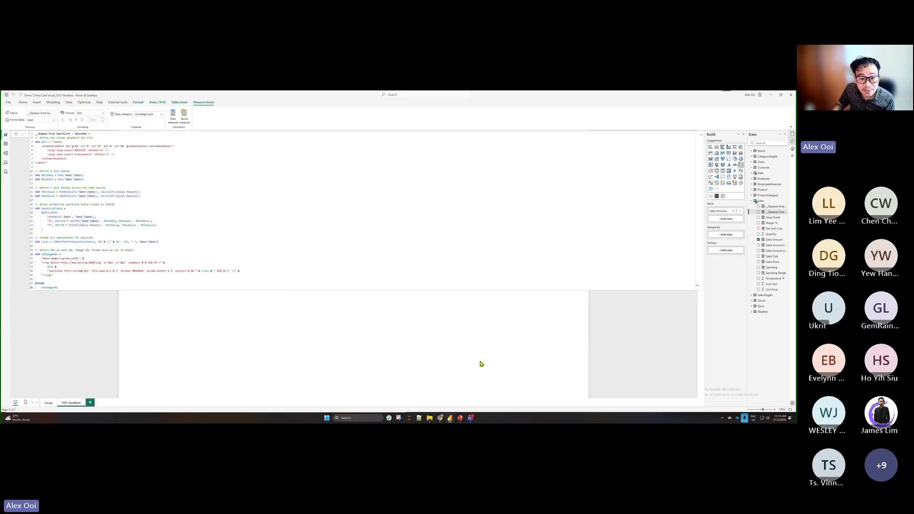
left_click(129, 163)
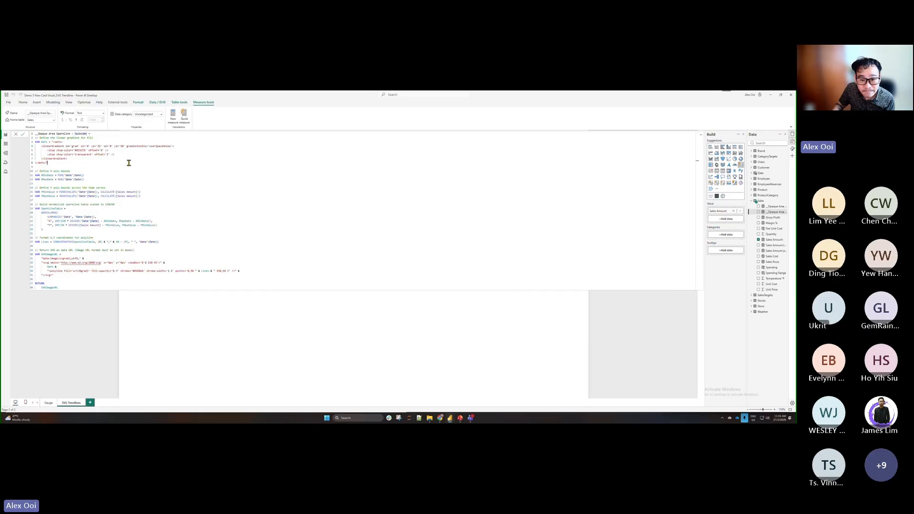
left_click(22, 134)
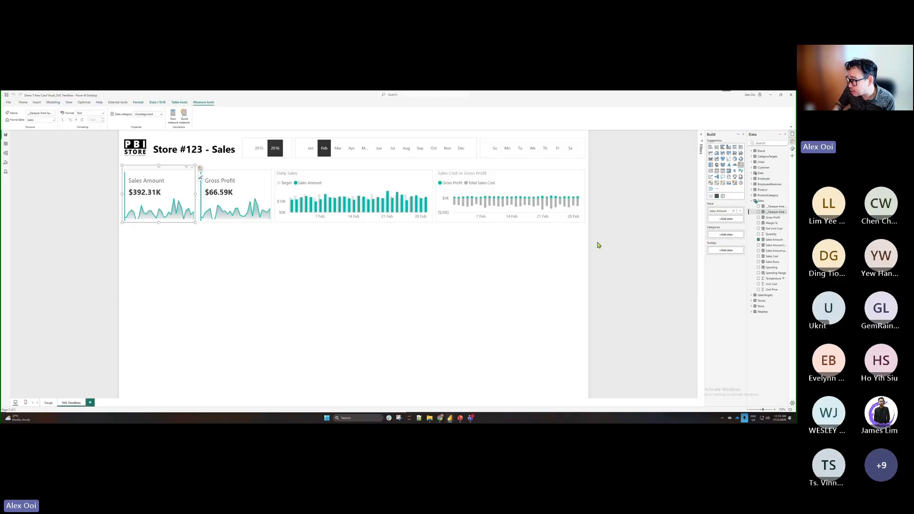
Open the card's image formatting options and apply the settings to the Sales Amount card.
left_click(792, 150)
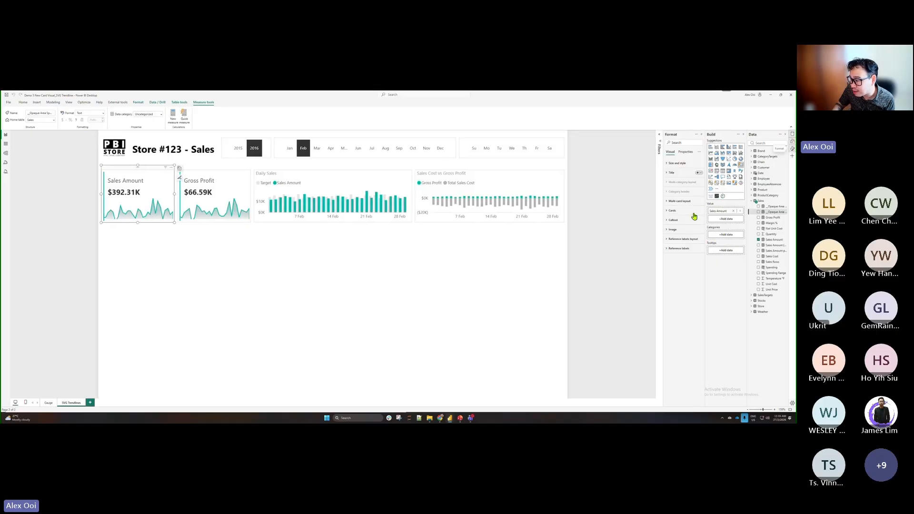
left_click(673, 231)
left_click(682, 252)
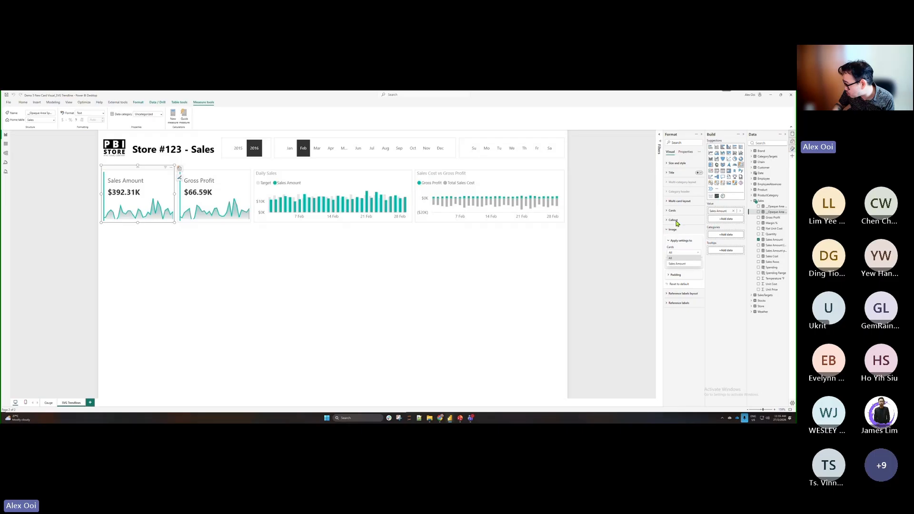
left_click(645, 235)
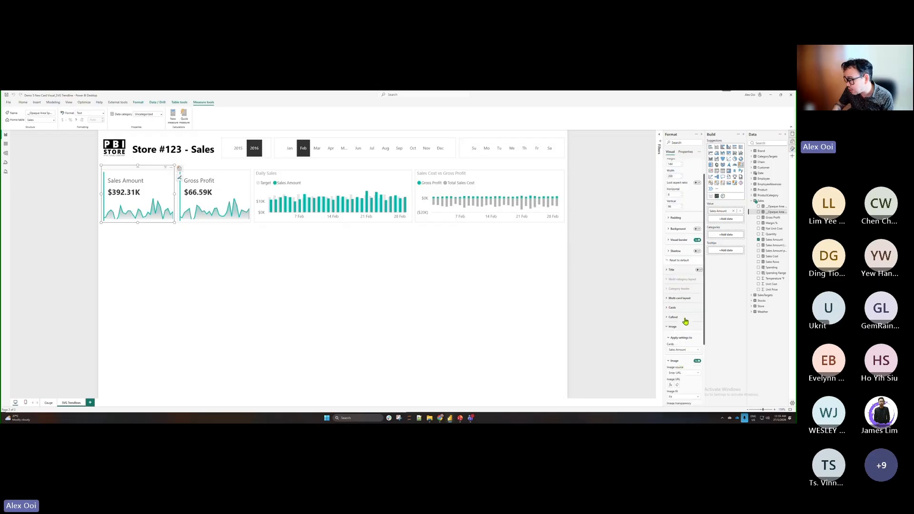
scroll(682, 314, "down", 3)
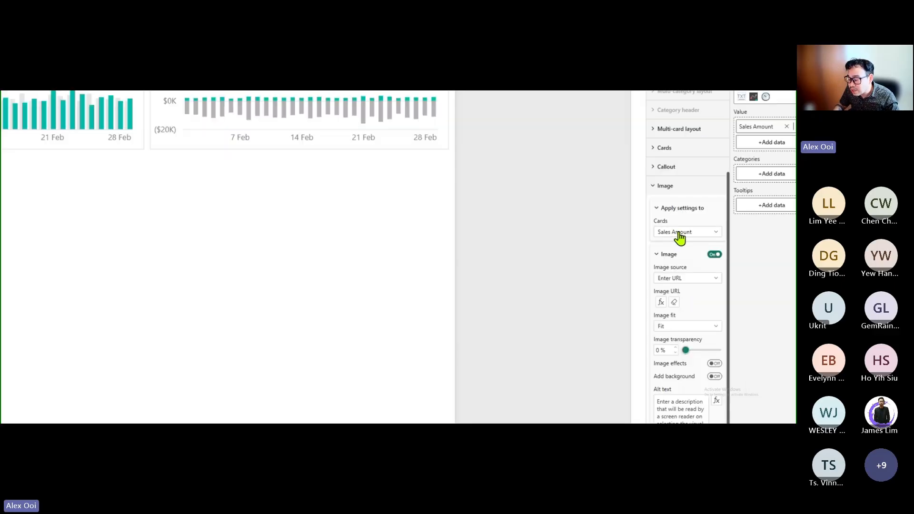
Turn the Sales Amount card's image off and back on.
left_click(714, 255)
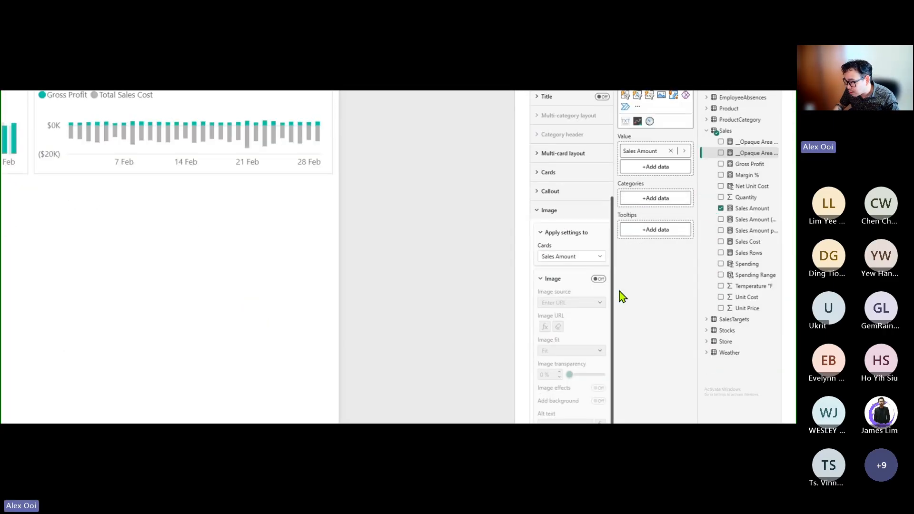
scroll(598, 289, "up", 3)
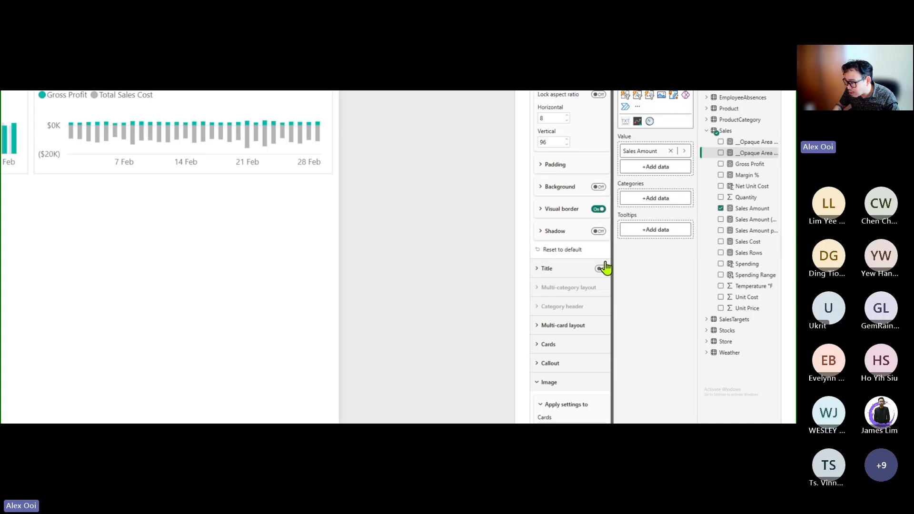
scroll(569, 204, "up", 1)
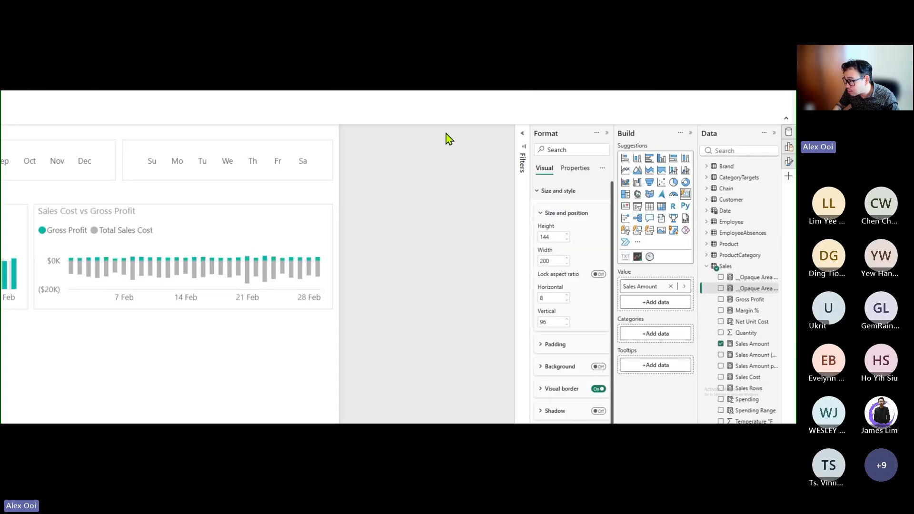
scroll(550, 341, "down", 1)
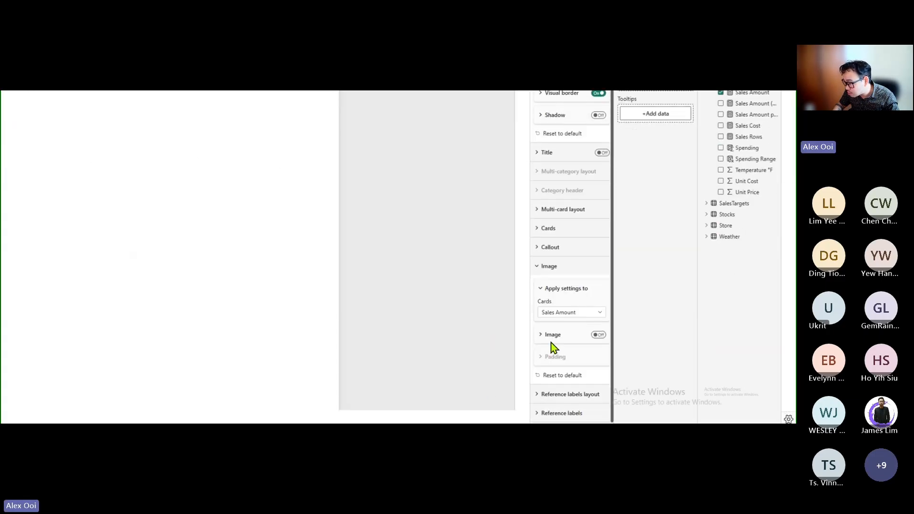
left_click(600, 338)
Clear the conditional Image URL from the Sales Amount card's image settings.
scroll(569, 280, "down", 3)
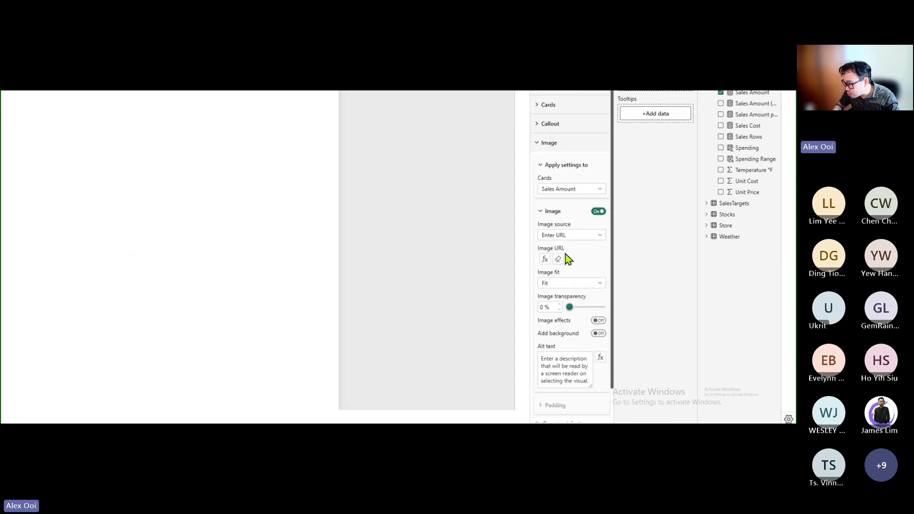
left_click(558, 263)
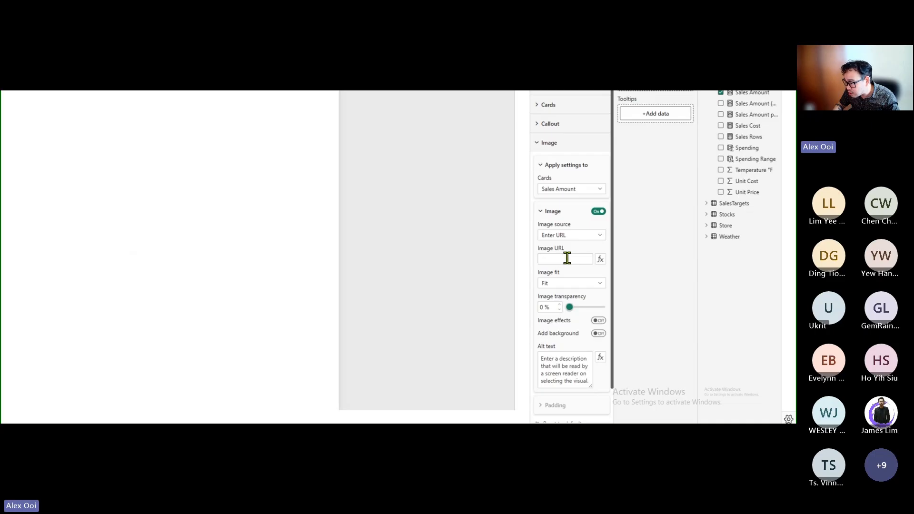
left_click(566, 258)
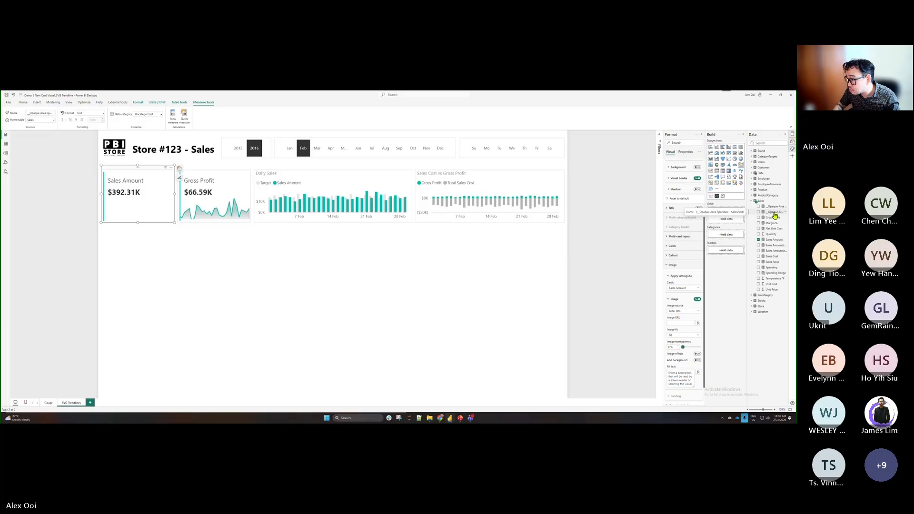
Reopen the sales amount sparkline measure, highlight the SVG code in its SVGImageURL variable, and close the formula without changes.
left_click(773, 212)
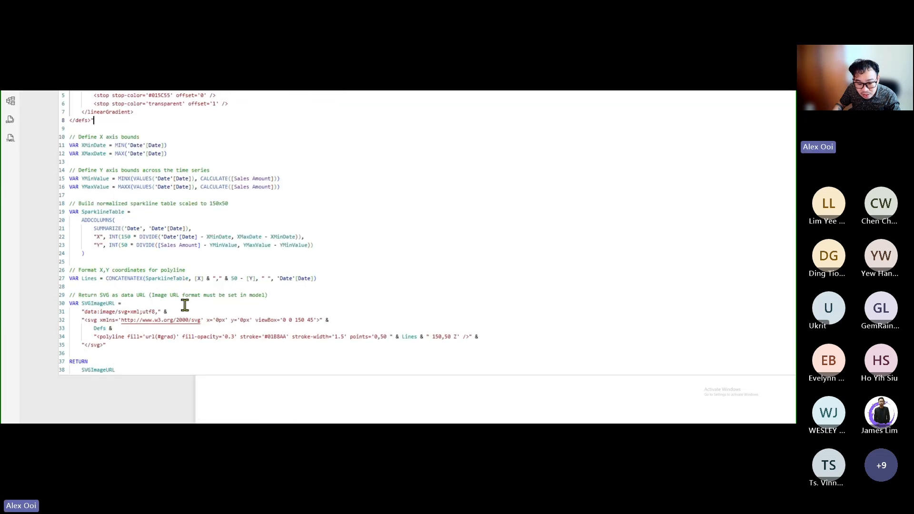
left_click_drag(71, 311, 140, 359)
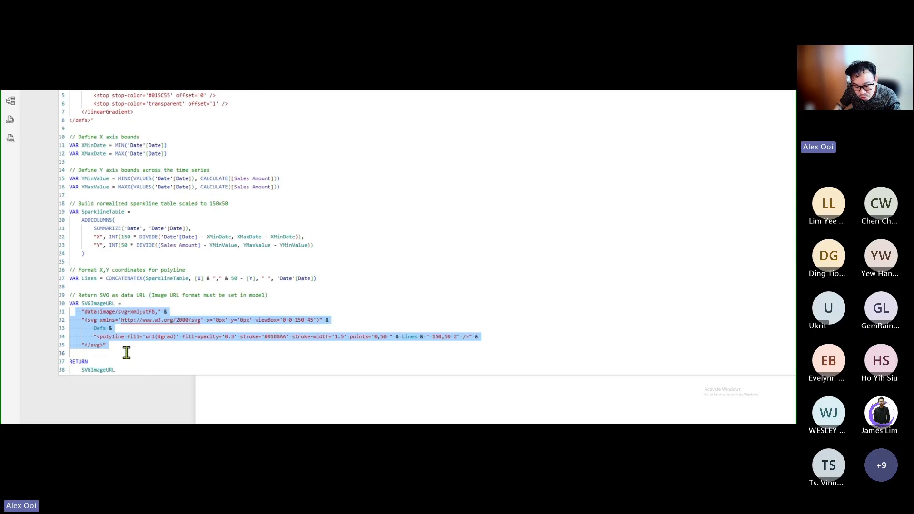
left_click(125, 352)
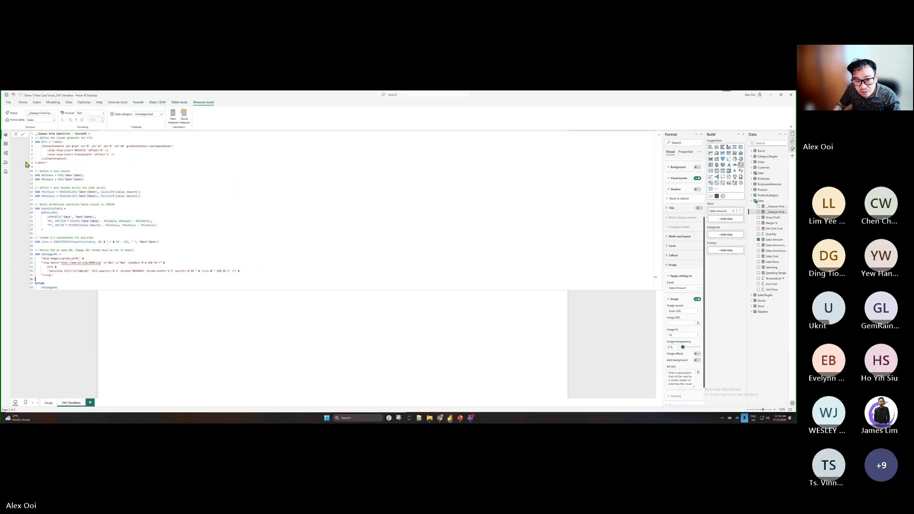
left_click(16, 136)
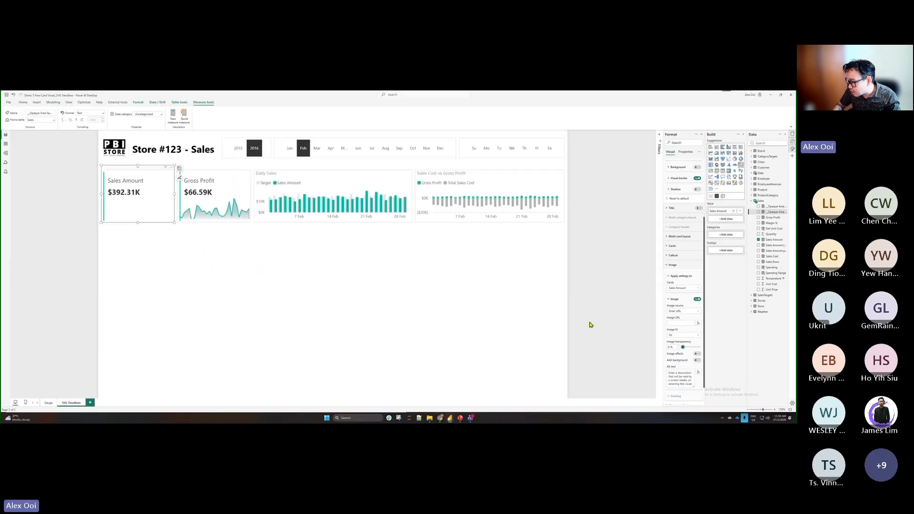
Set the Sales Amount card's Image URL conditionally by field value to the Opaque Area Sparkline - SalesAmt measure.
left_click(683, 311)
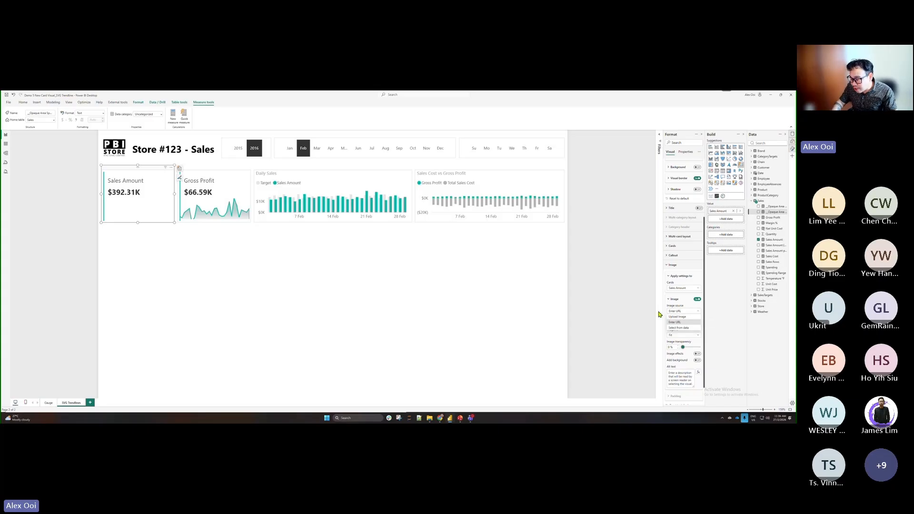
left_click(674, 322)
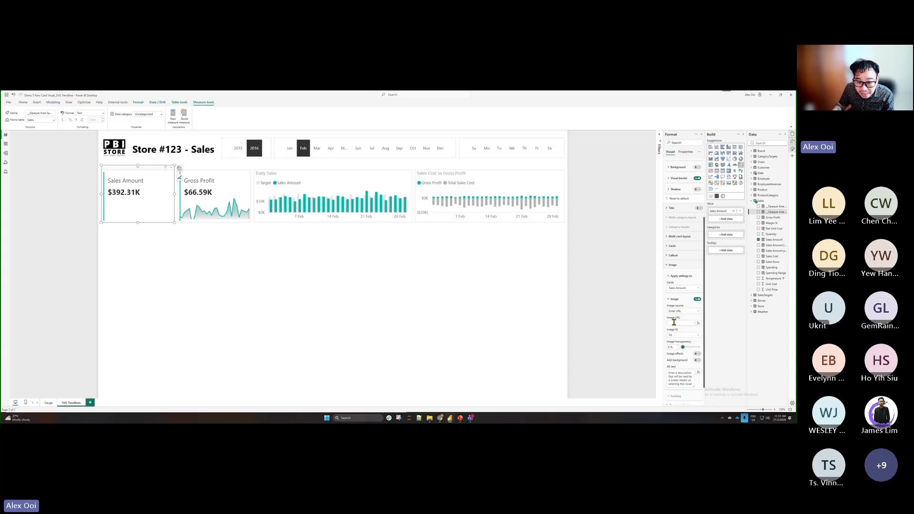
left_click(698, 325)
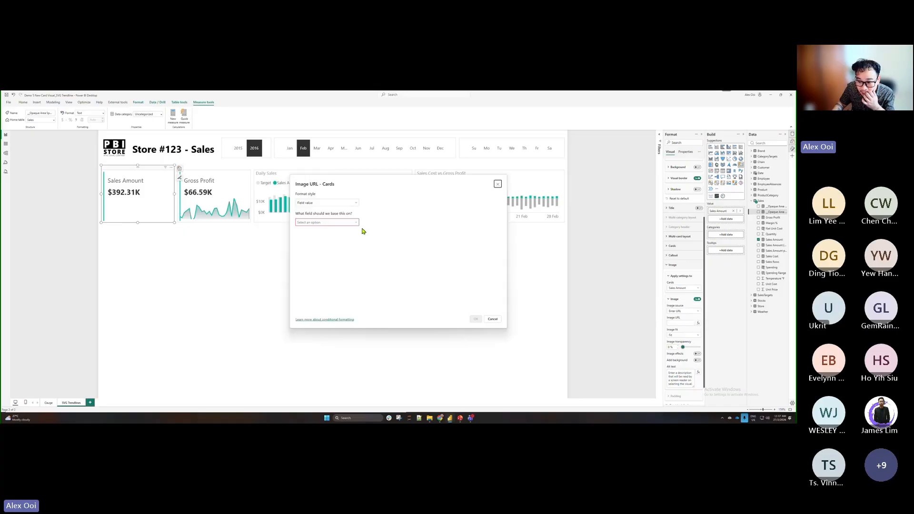
left_click(335, 224)
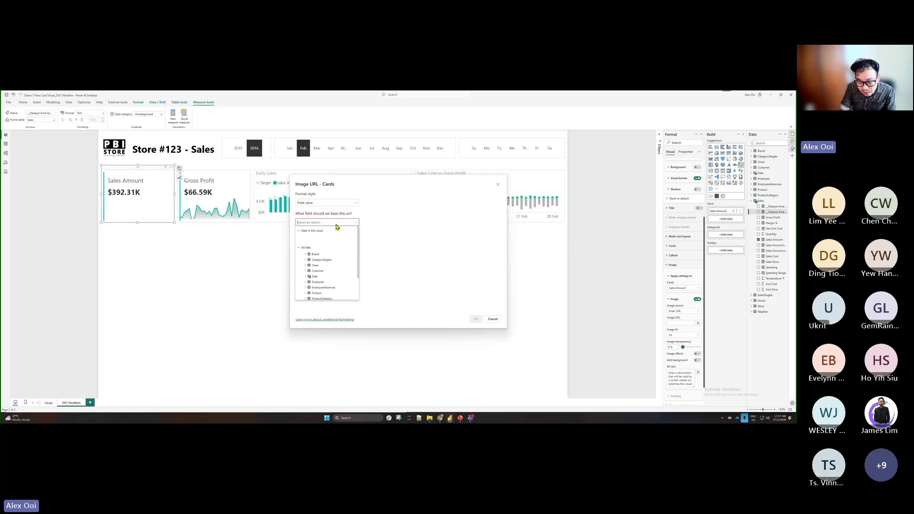
type("salesAmt")
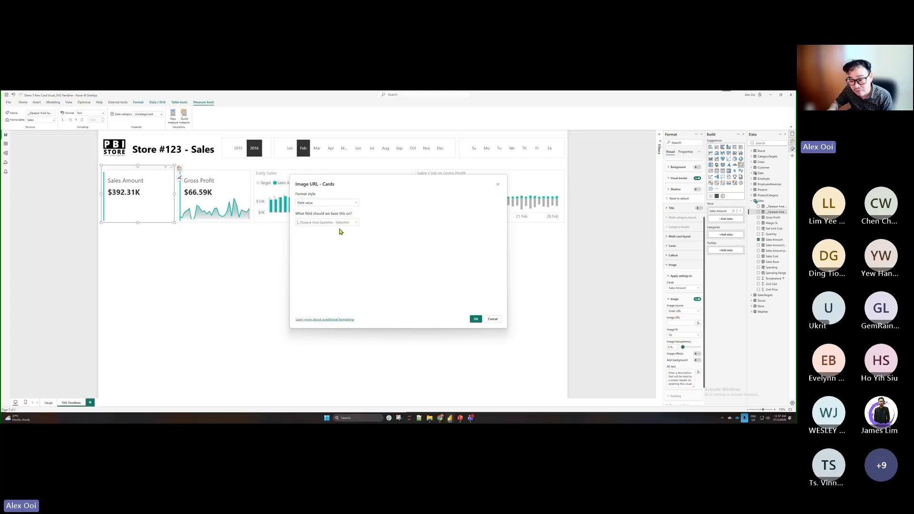
left_click(475, 319)
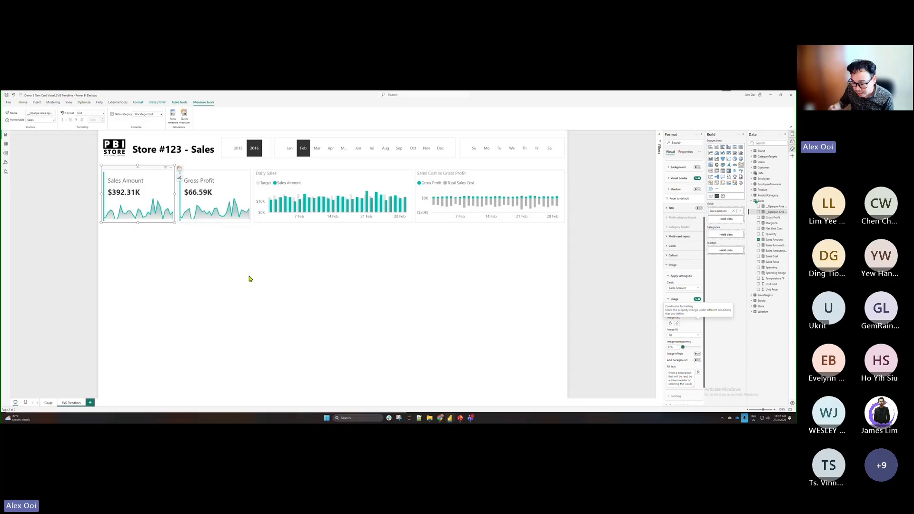
Switch to the browser, return from the Gradient Area Sparkline page to the SVG Templates gallery, browse it, and minimise the browser.
mouse_move(469, 418)
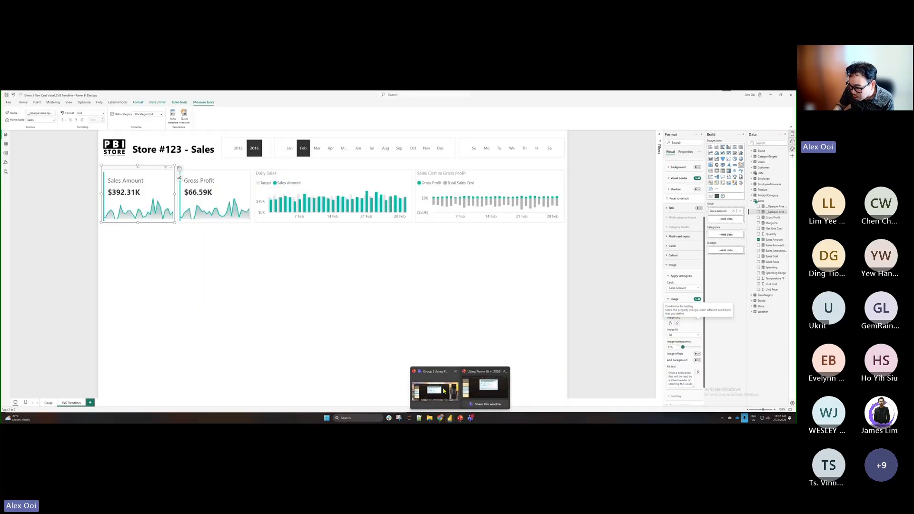
mouse_move(443, 391)
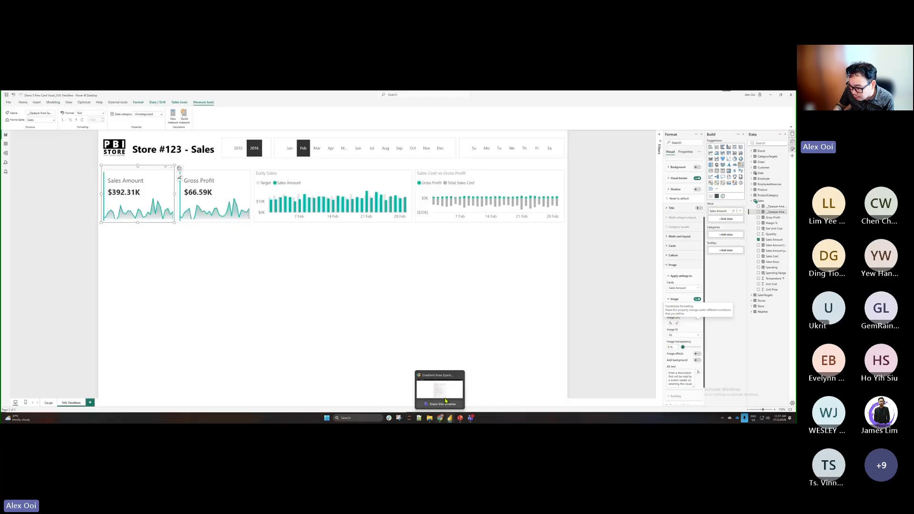
left_click(441, 391)
scroll(388, 286, "up", 5)
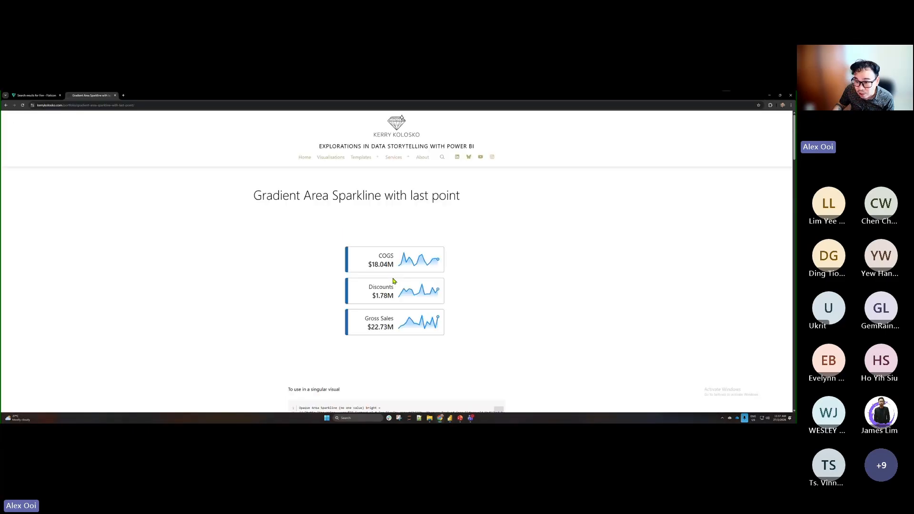
left_click(6, 105)
scroll(283, 225, "up", 10)
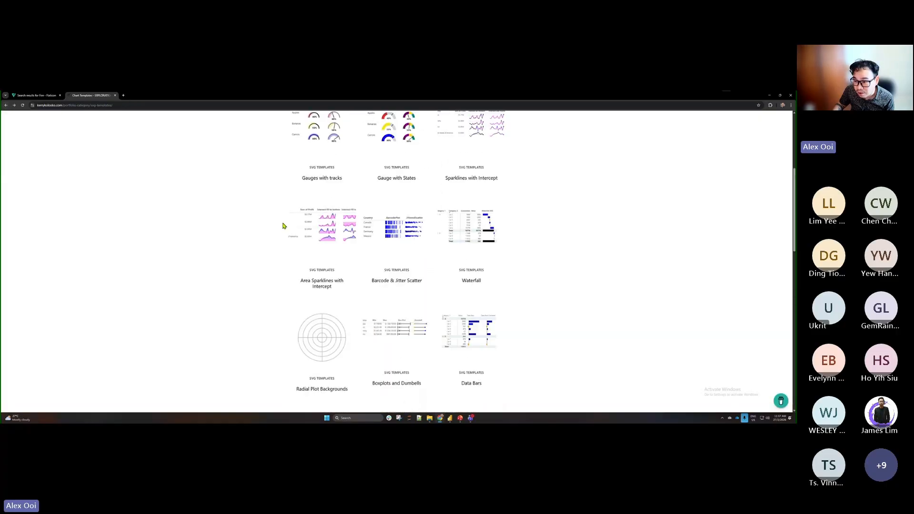
scroll(283, 226, "down", 3)
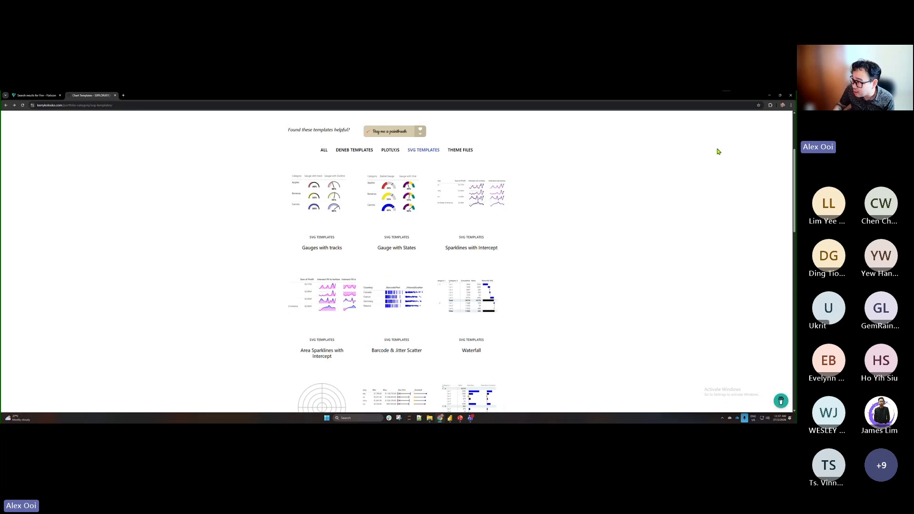
left_click(769, 95)
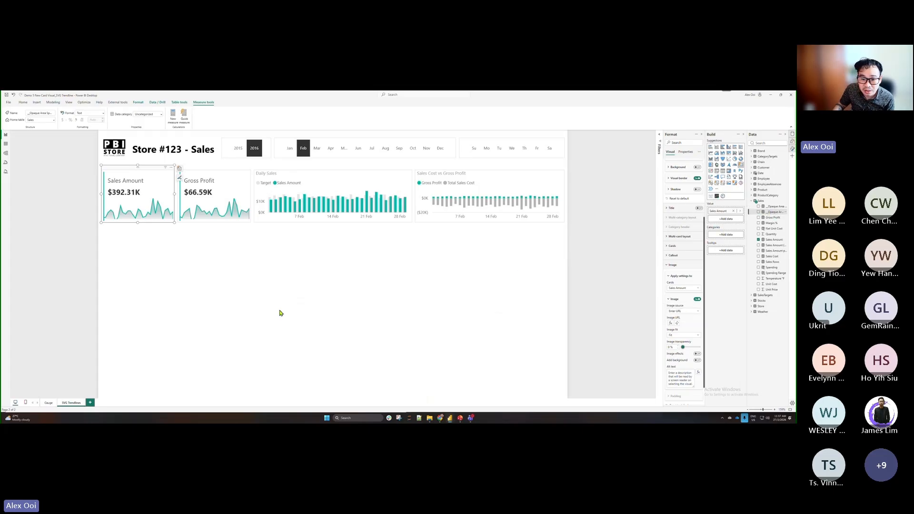
Open the gross profit sparkline measure's DAX formula, review its variables, and close it without changes.
left_click(774, 206)
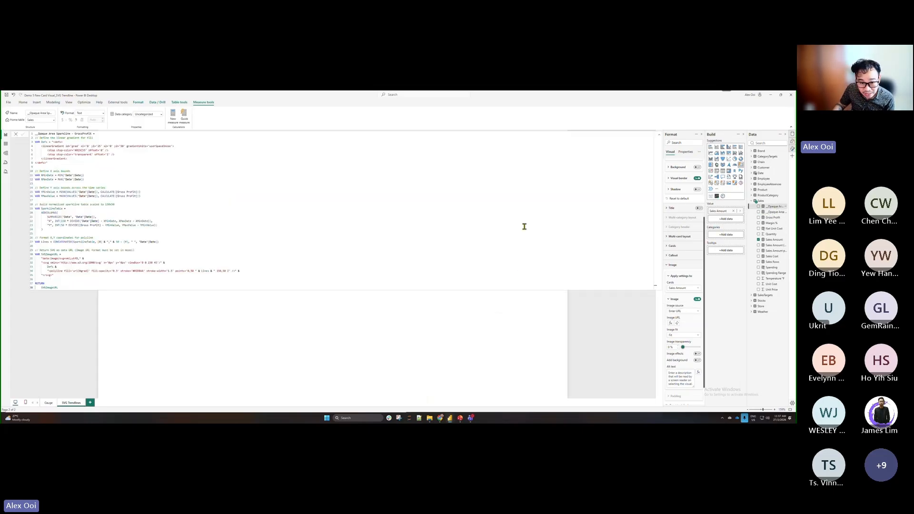
left_click(316, 187)
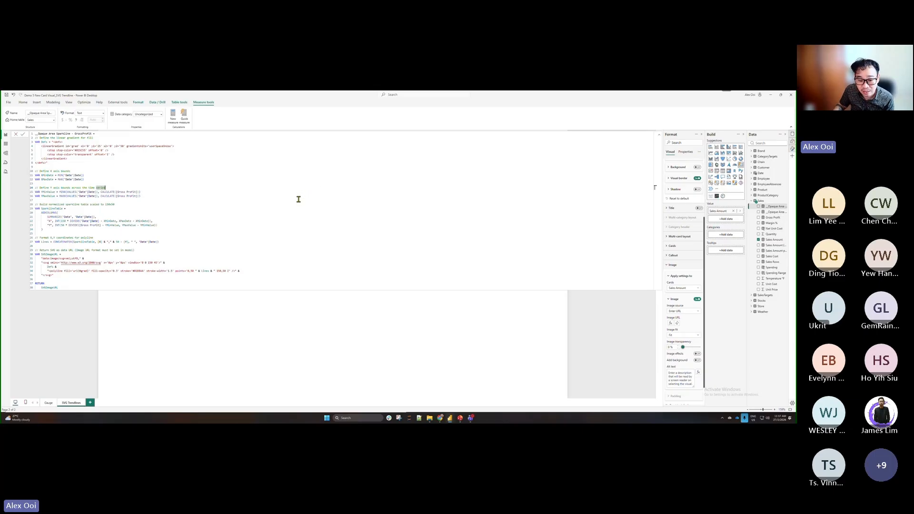
left_click(298, 199)
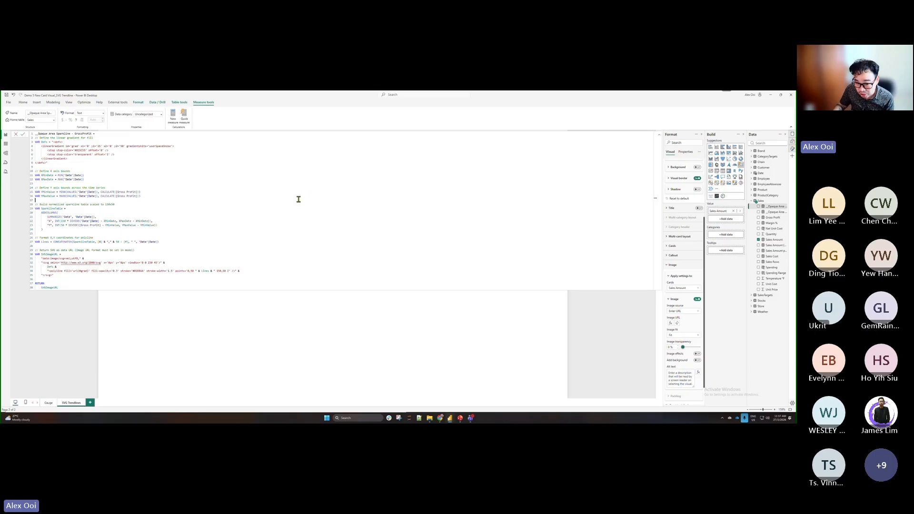
left_click(16, 136)
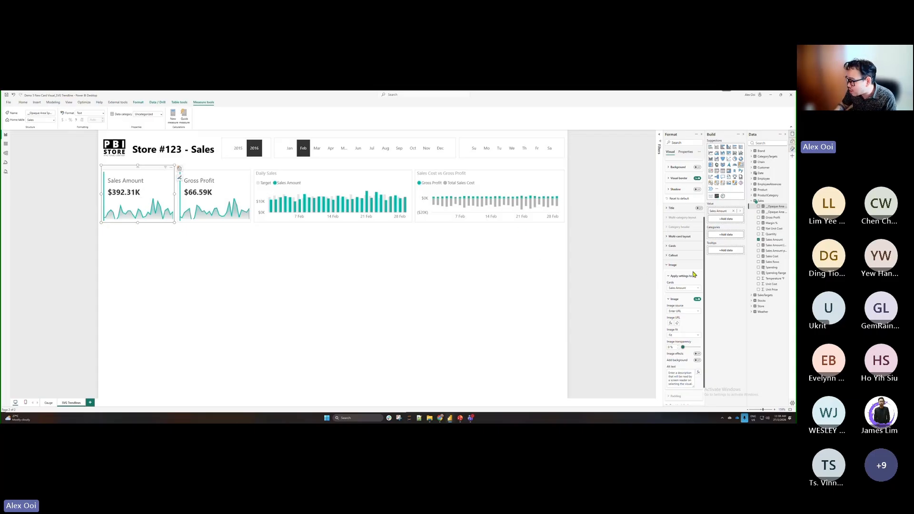
Search the card's format settings for "acce" to inspect the accent bar options, and clear the search.
scroll(690, 267, "up", 3)
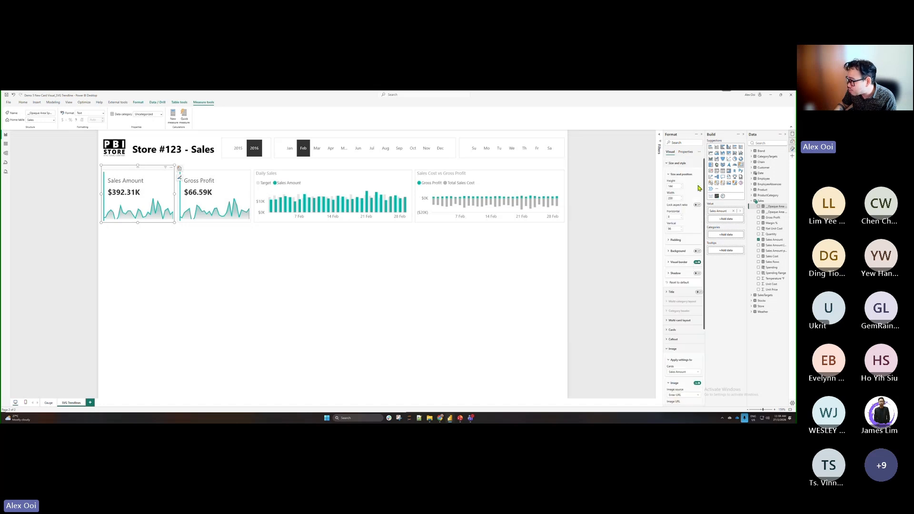
type("acce")
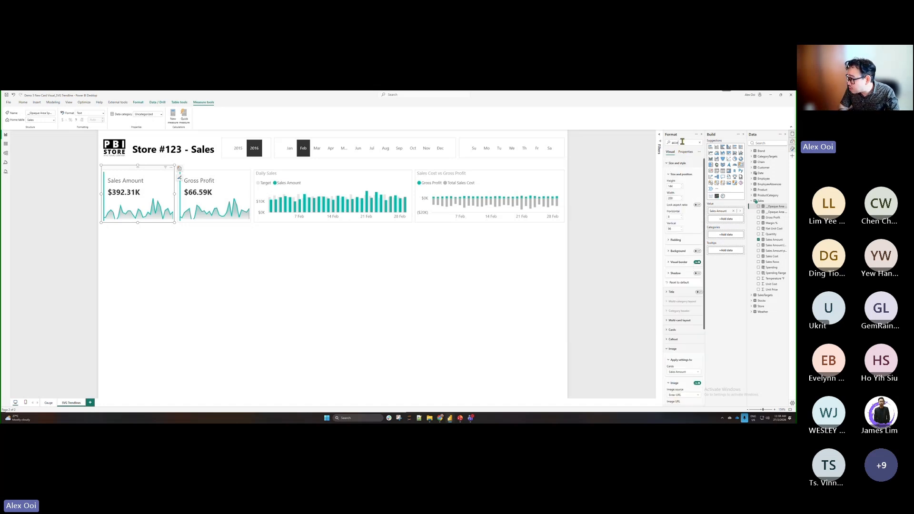
type("n")
key("BackSpace")
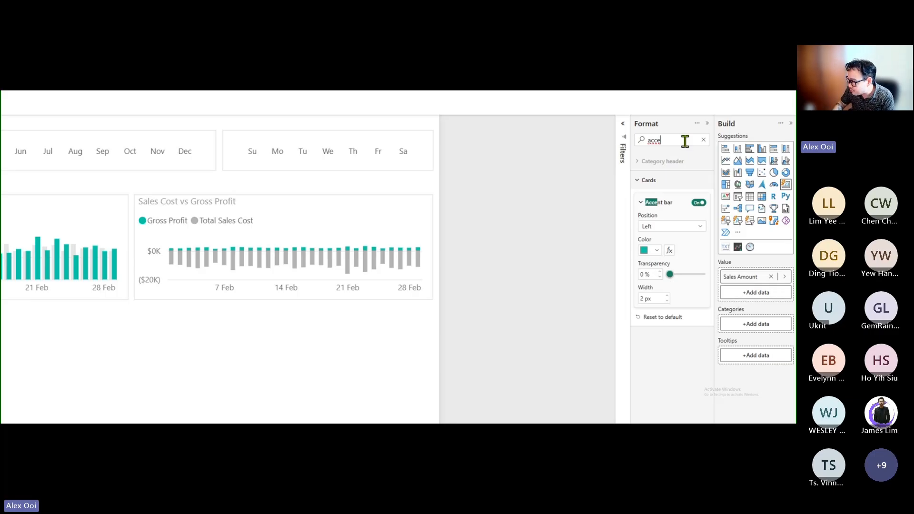
left_click(696, 140)
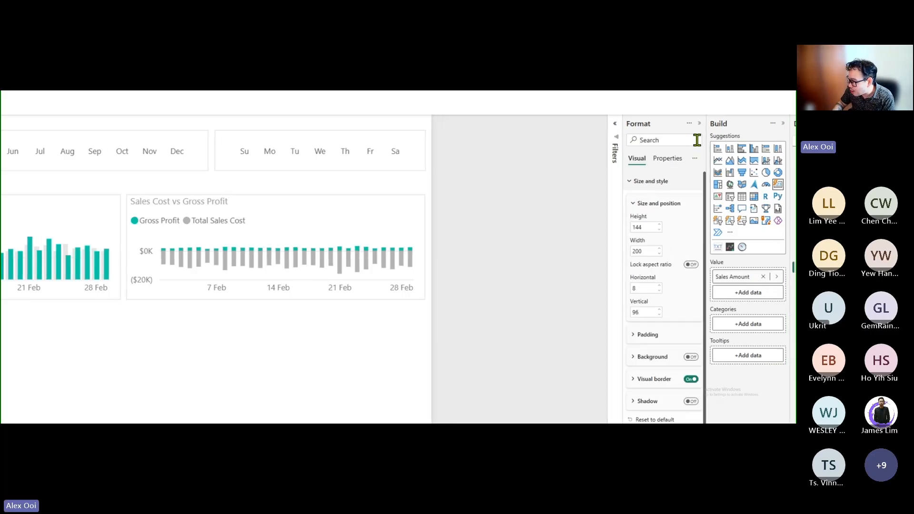
Turn on the accent bar for all cards in the Cards settings, expand its options to the width value, and deselect the card.
left_click(625, 186)
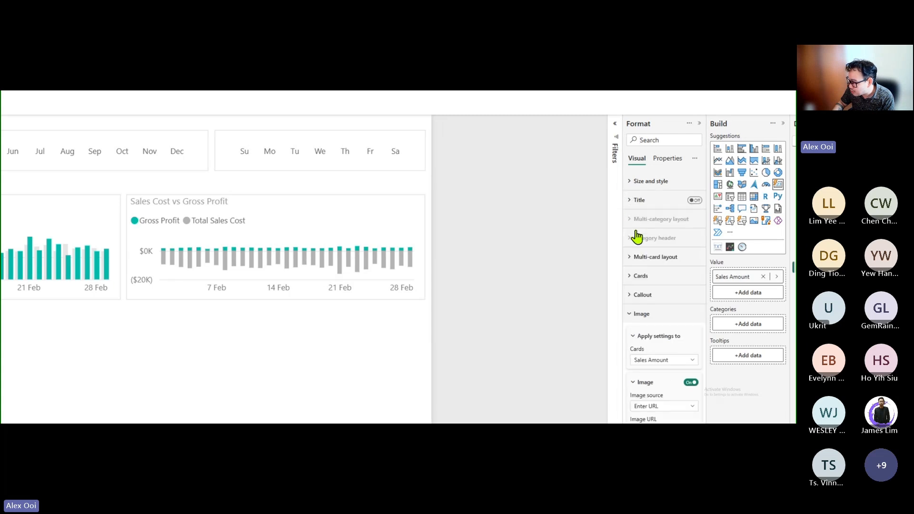
left_click(634, 316)
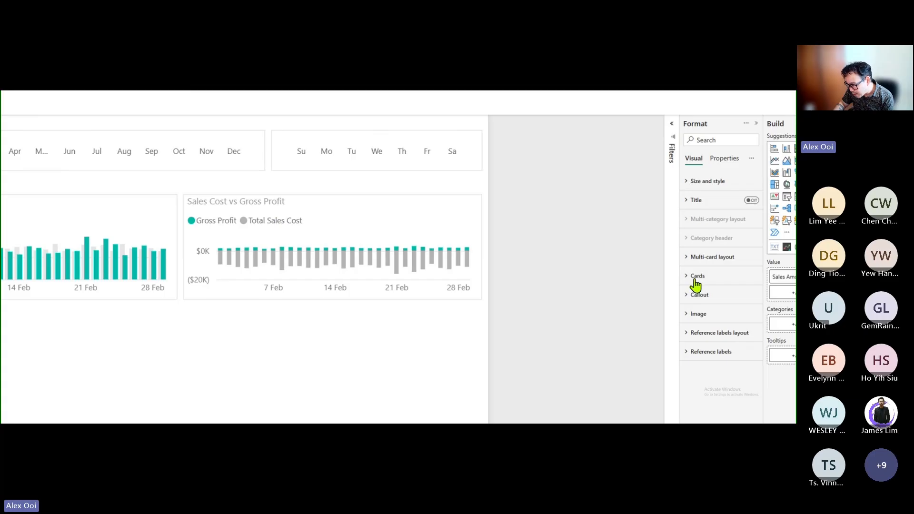
left_click(694, 280)
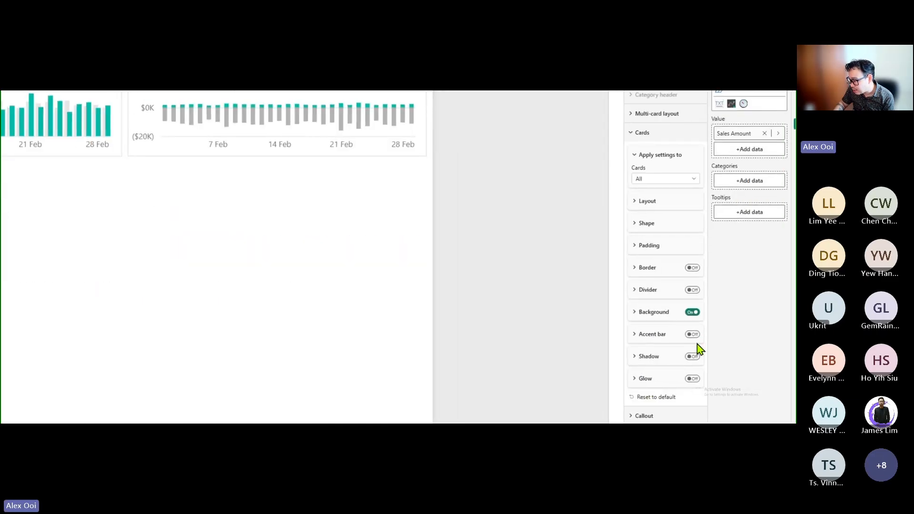
left_click(691, 335)
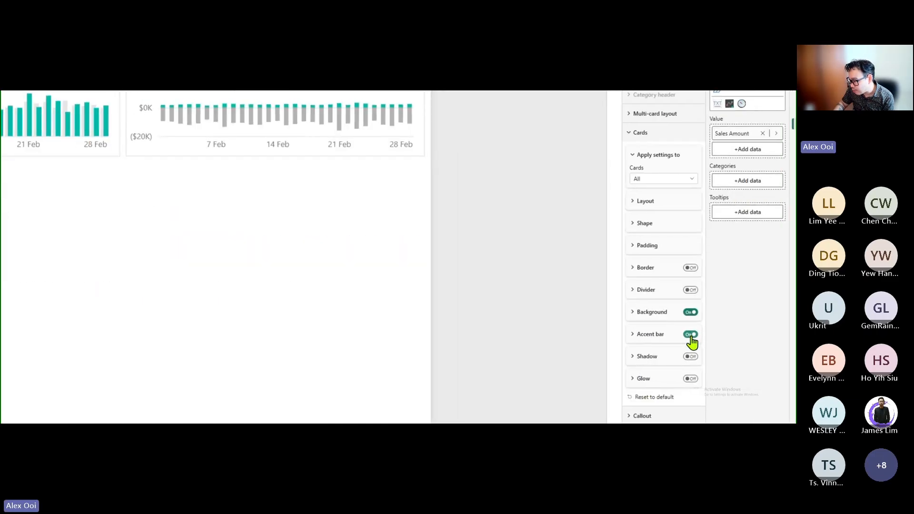
left_click(646, 339)
scroll(679, 357, "down", 2)
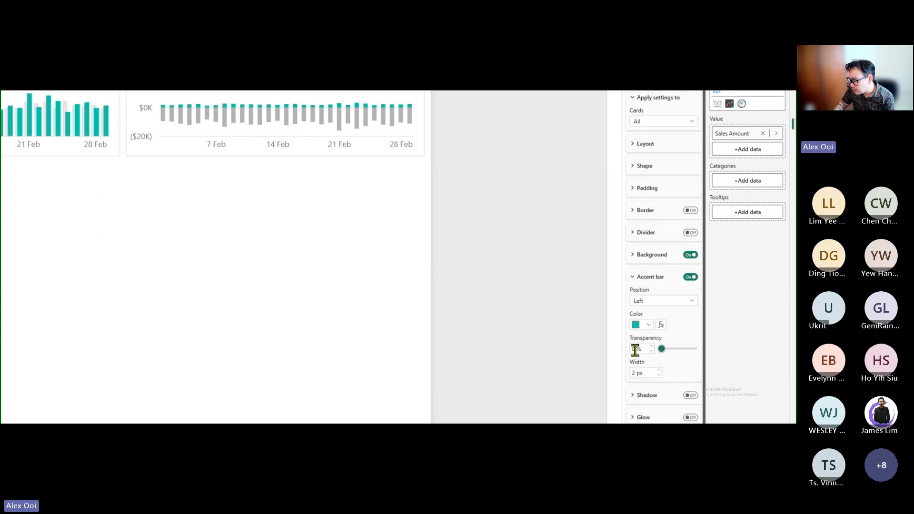
left_click_drag(636, 375, 614, 374)
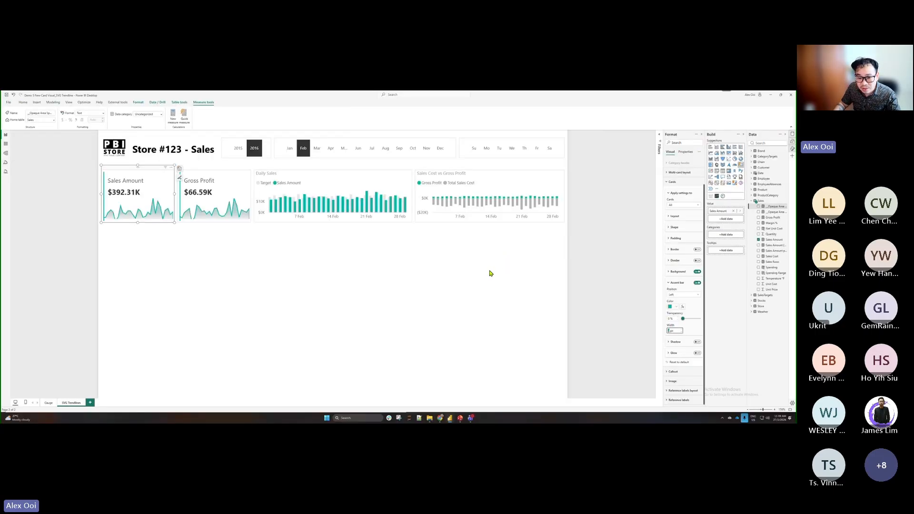
left_click(491, 274)
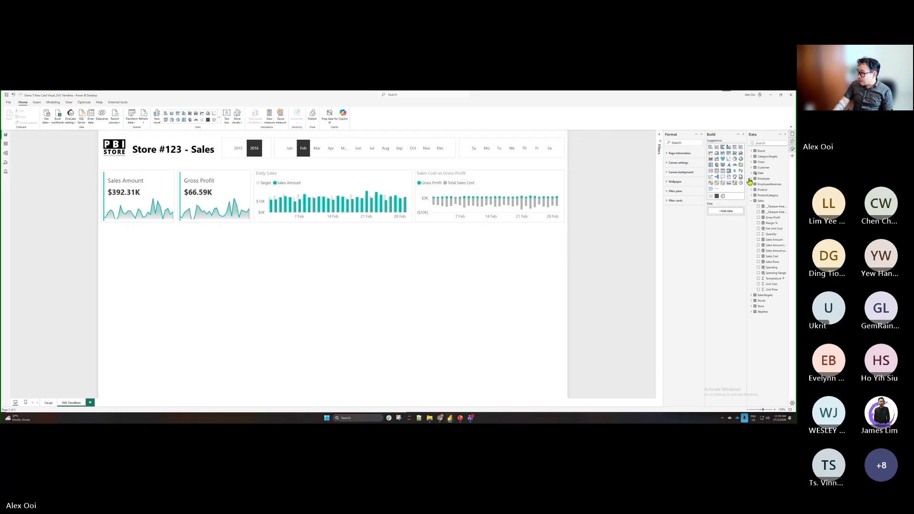
Switch to the PowerPoint deck, show the "Demo 1: Simple Visual Calculation Functions" slide, and enlarge it by shrinking the notes area.
left_click(770, 96)
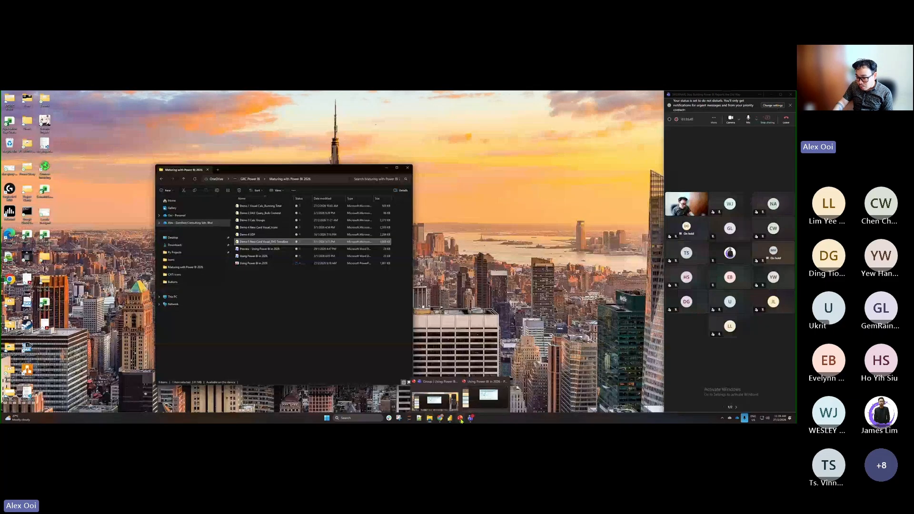
left_click(461, 391)
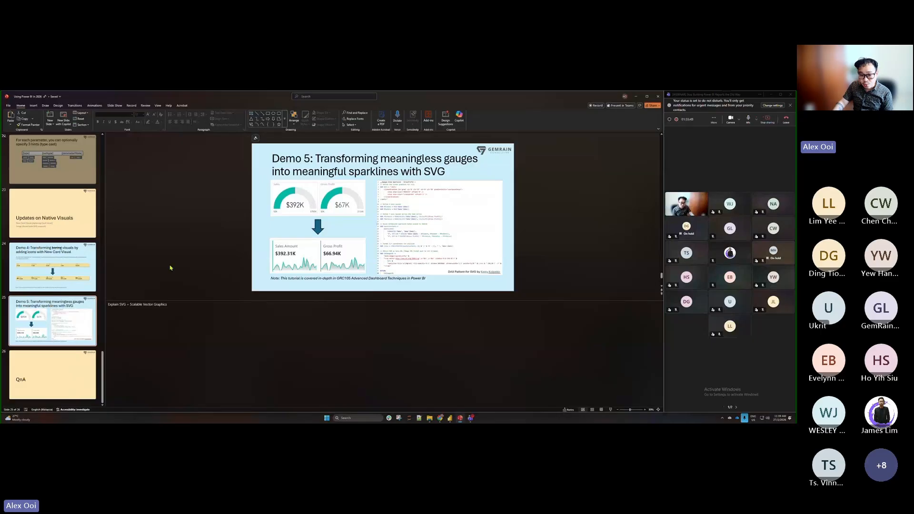
scroll(69, 245, "up", 1)
scroll(69, 245, "up", 20)
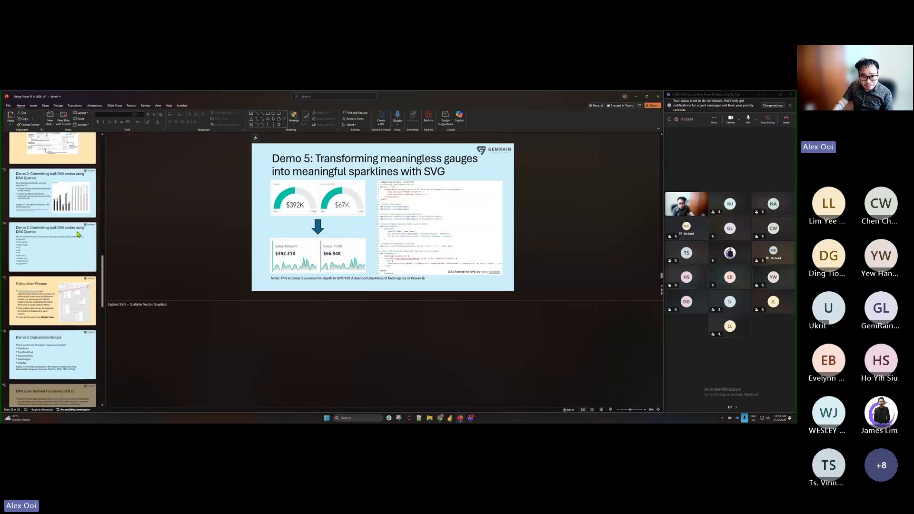
scroll(79, 238, "down", 10)
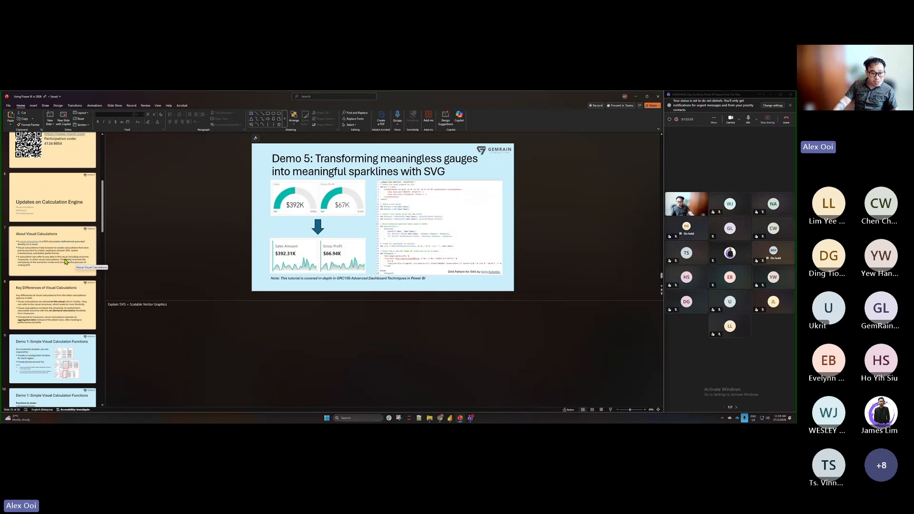
scroll(78, 260, "down", 3)
left_click(84, 260)
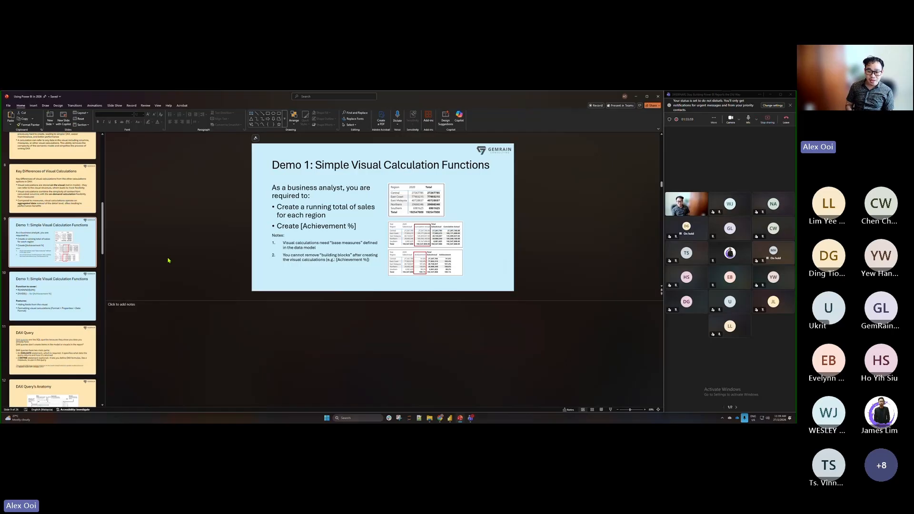
left_click_drag(185, 300, 145, 396)
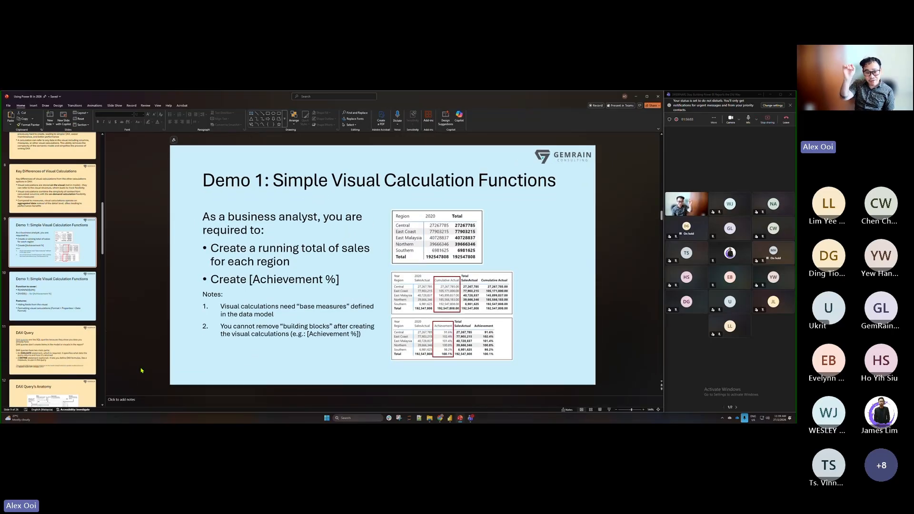
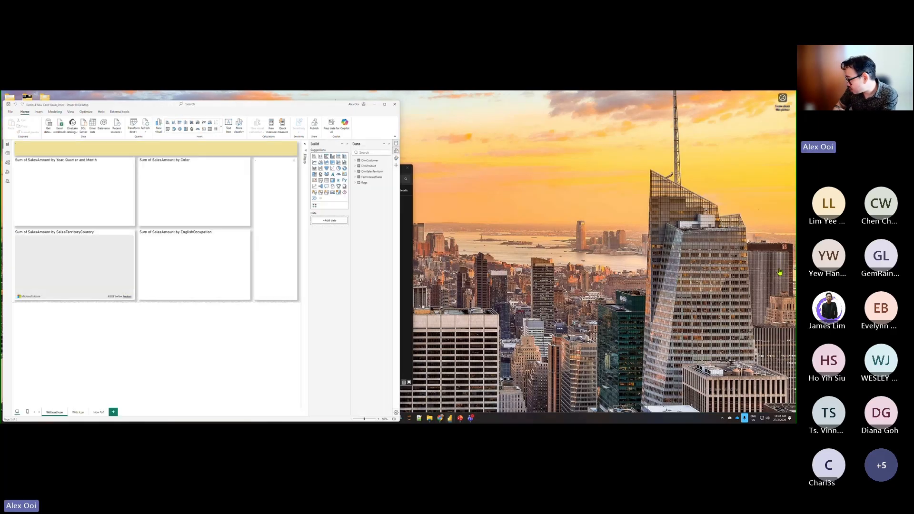
Switch to the Teams meeting window with its chat beside the Power BI report.
key("alt+Tab")
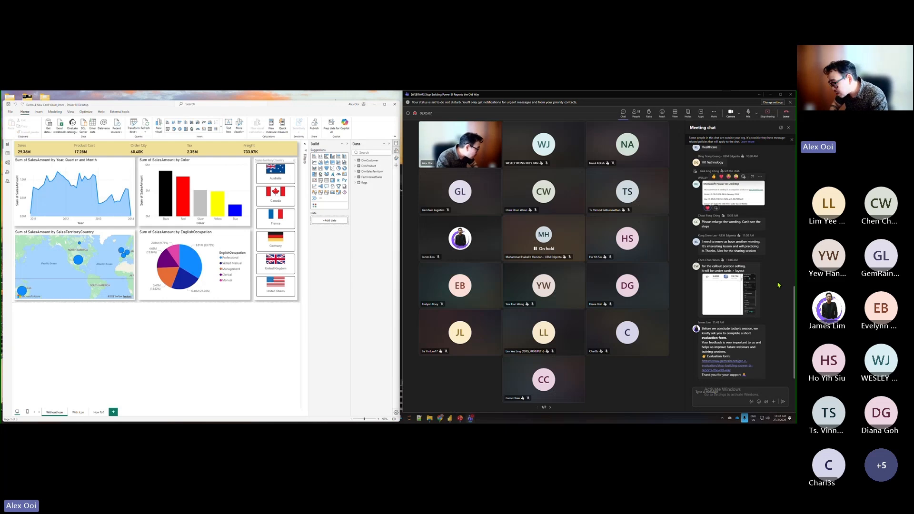
On the How To? page, turn on the image for the Sum of SalesAmount card in the large card visual.
left_click(98, 412)
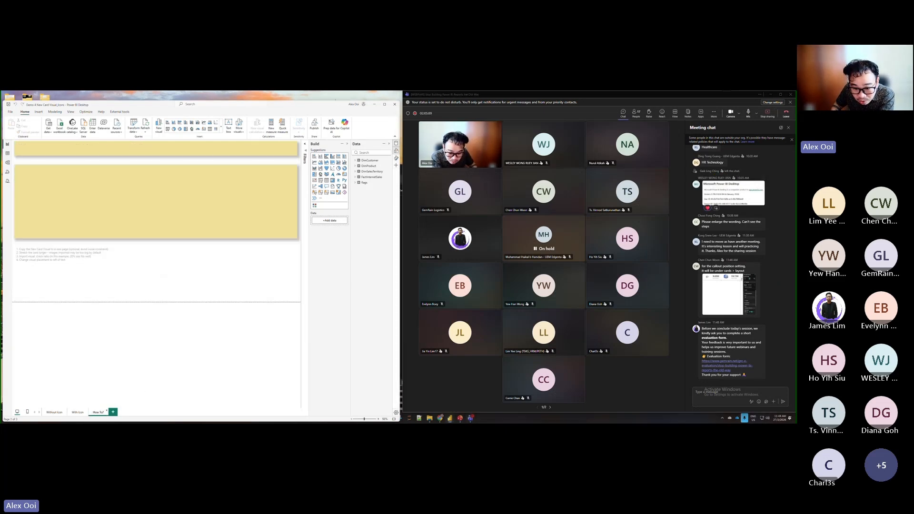
left_click(225, 174)
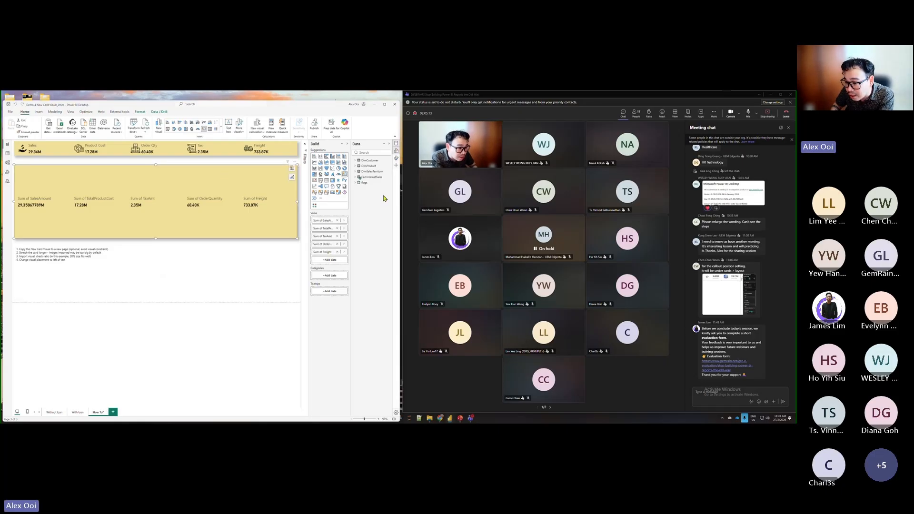
left_click(396, 159)
left_click(276, 239)
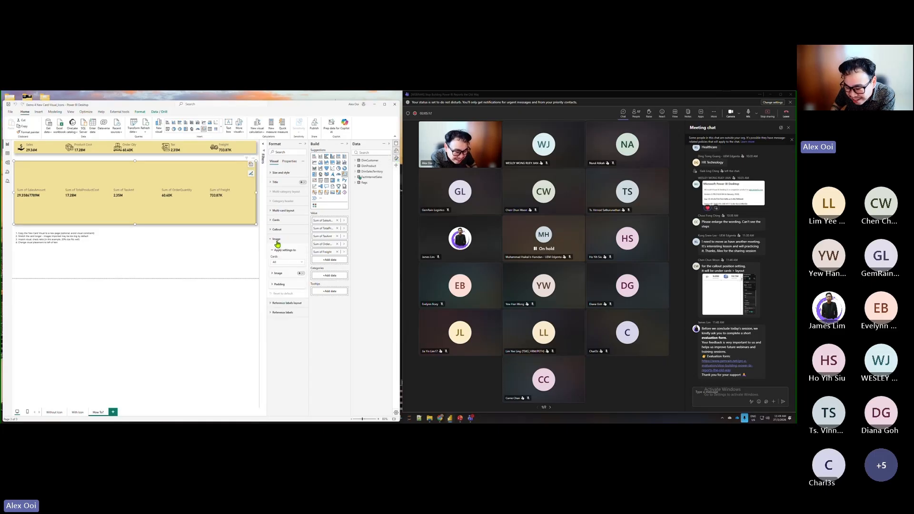
left_click(287, 263)
left_click(287, 273)
left_click(301, 273)
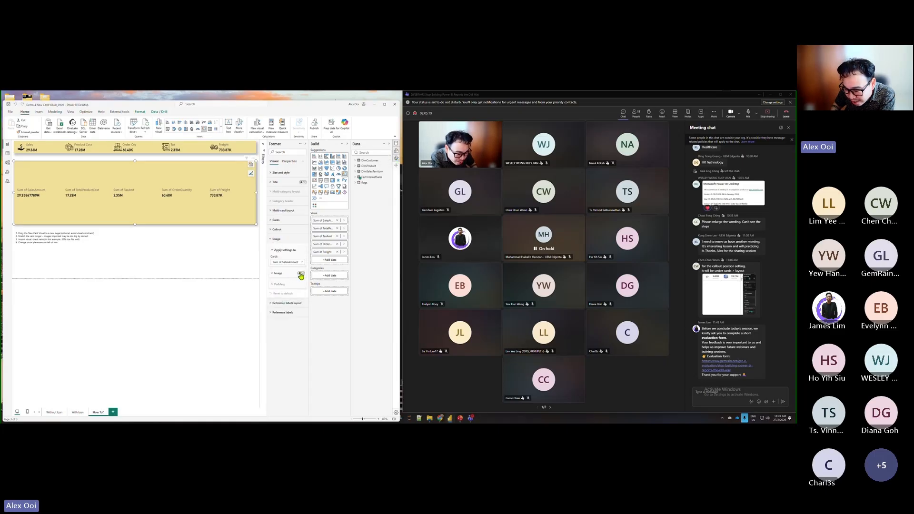
left_click(279, 276)
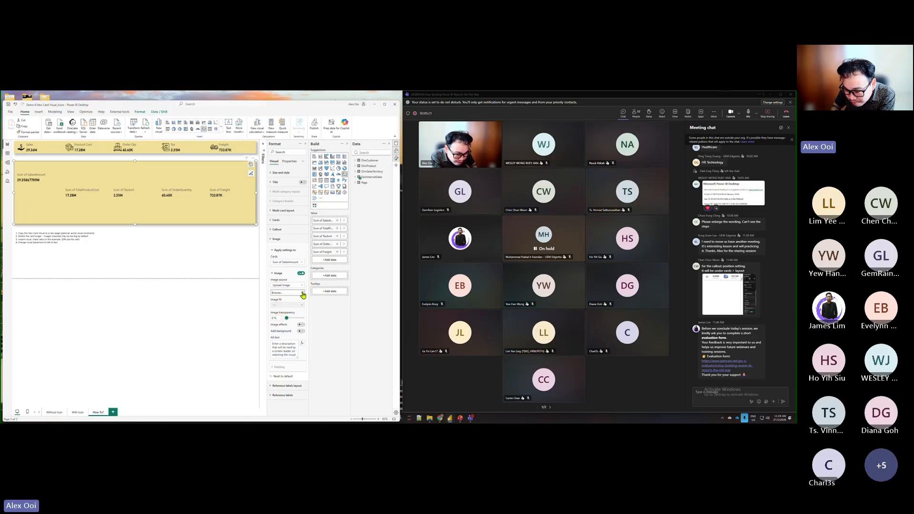
Upload the revenue icon from the icons folder as the Sum of SalesAmount card's image.
left_click(303, 294)
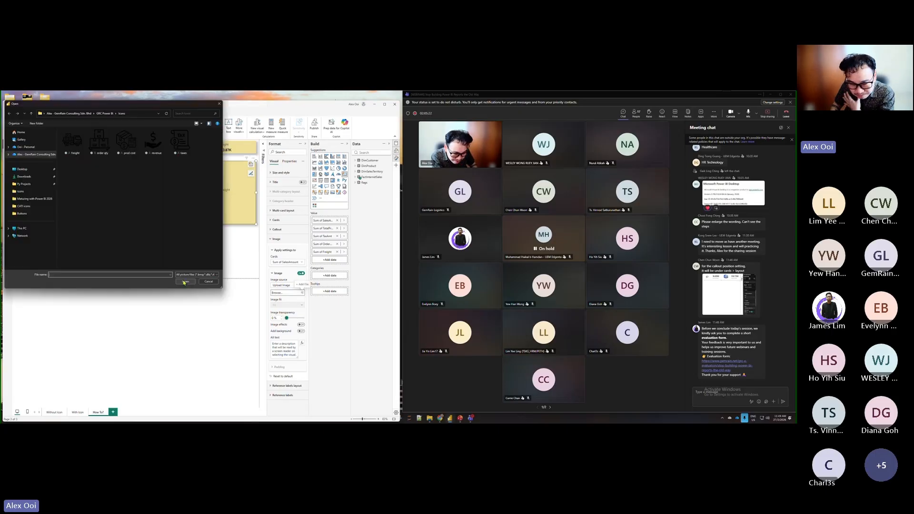
left_click(158, 144)
double_click(159, 144)
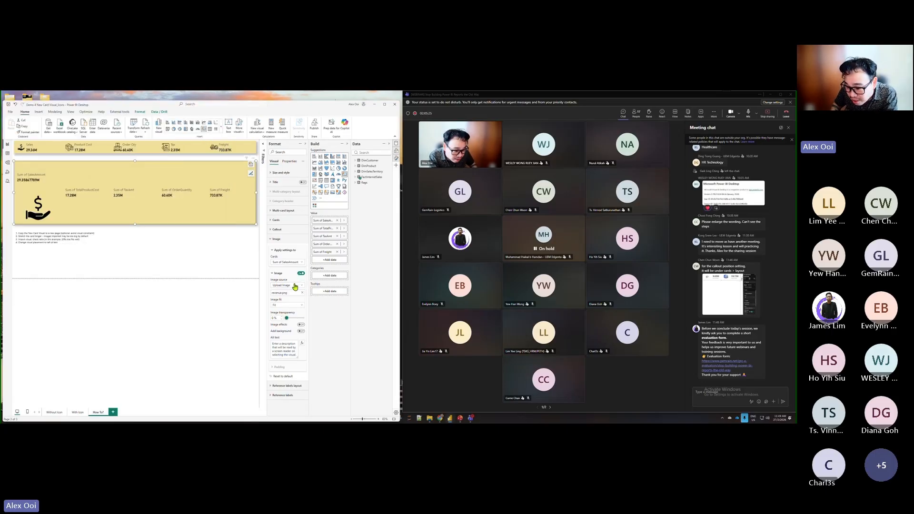
Set the layout of all cards to the order "Reference label, image, callout" and the arrangement to Horizontal.
left_click(285, 222)
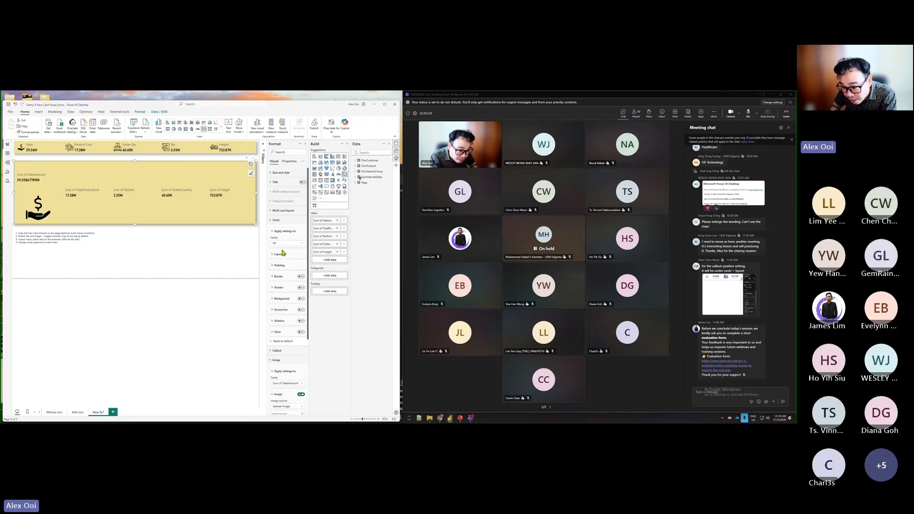
left_click(280, 255)
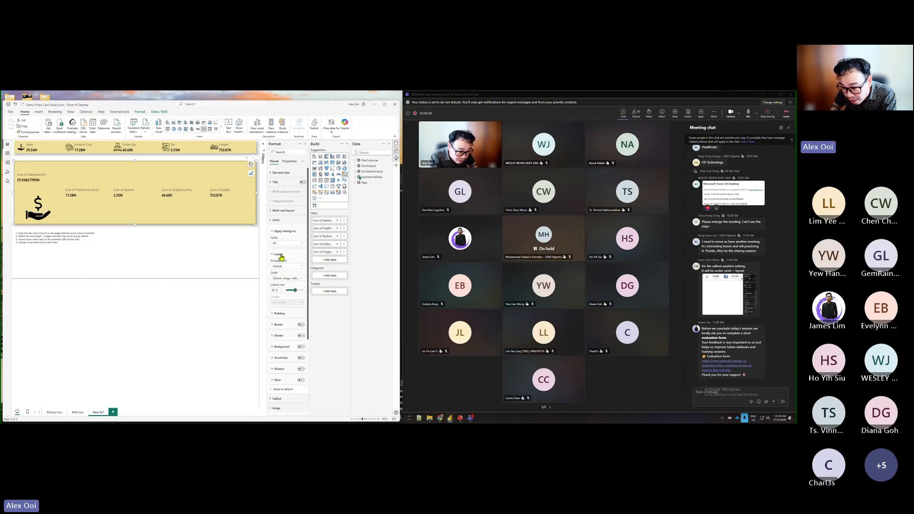
left_click(294, 279)
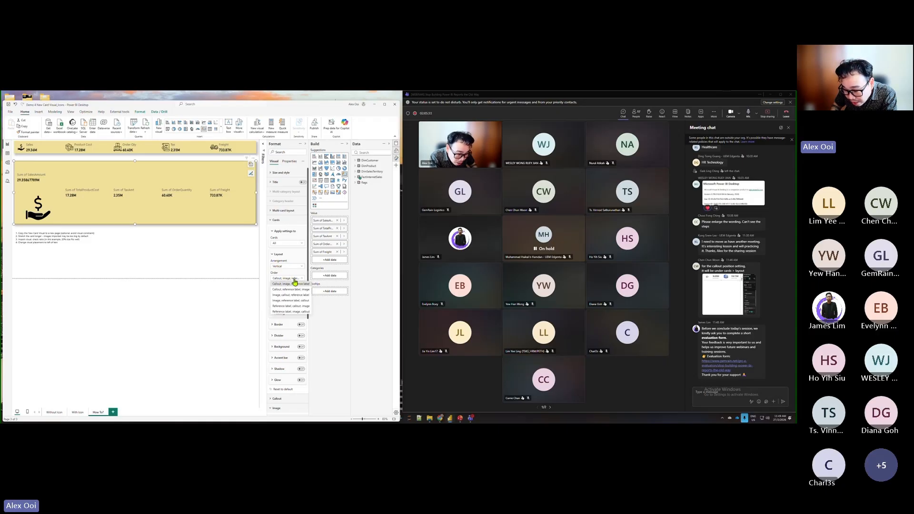
left_click(299, 276)
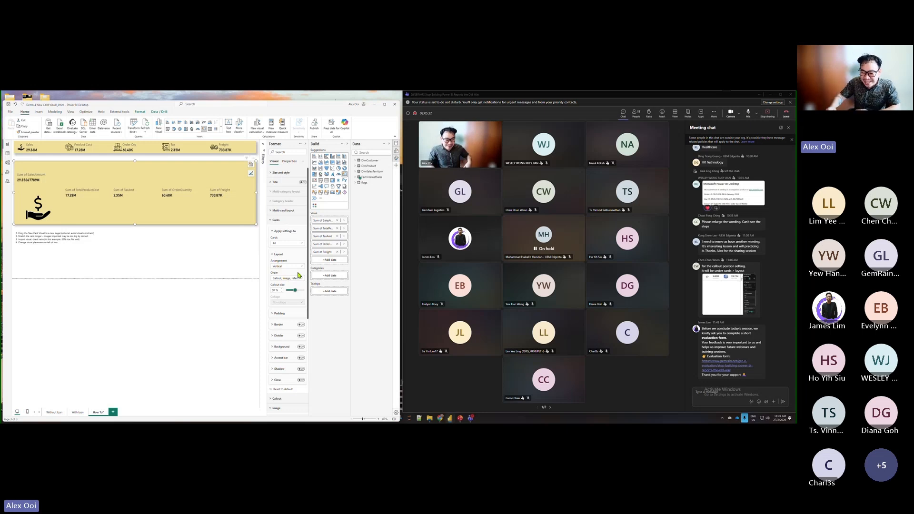
left_click(295, 278)
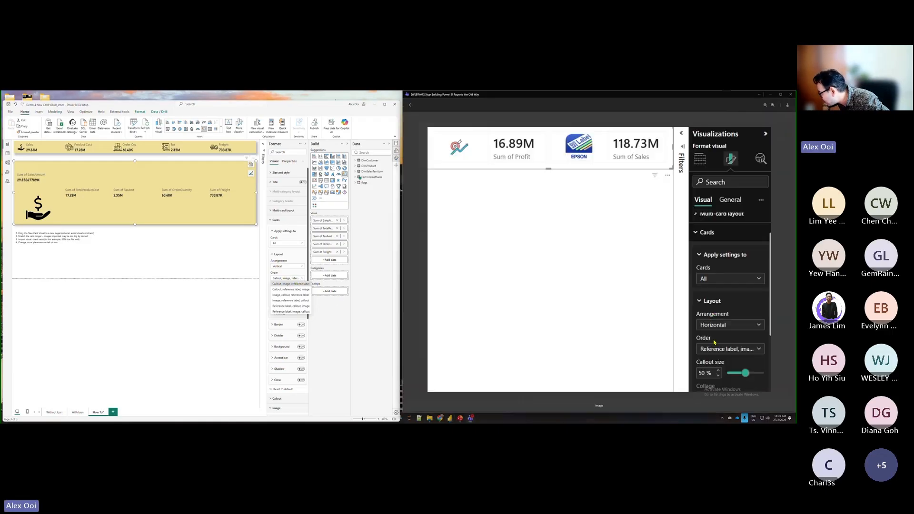
left_click(288, 312)
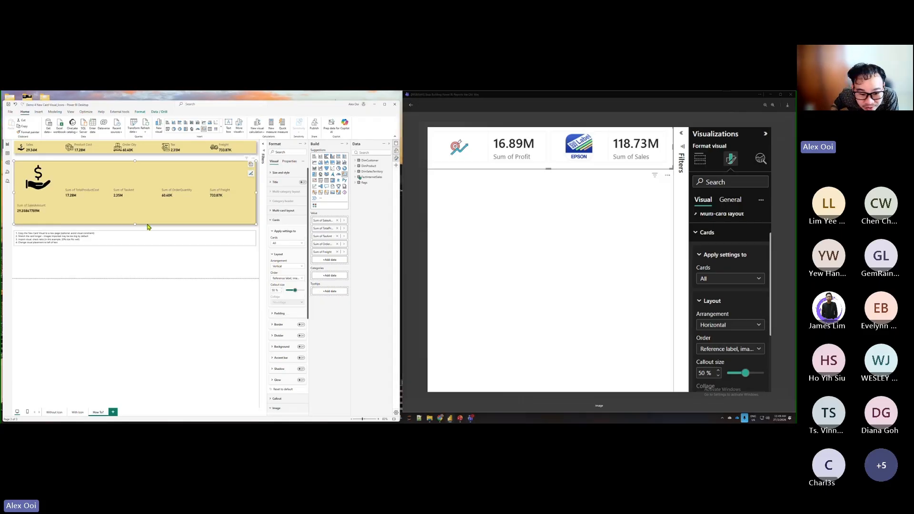
left_click(297, 266)
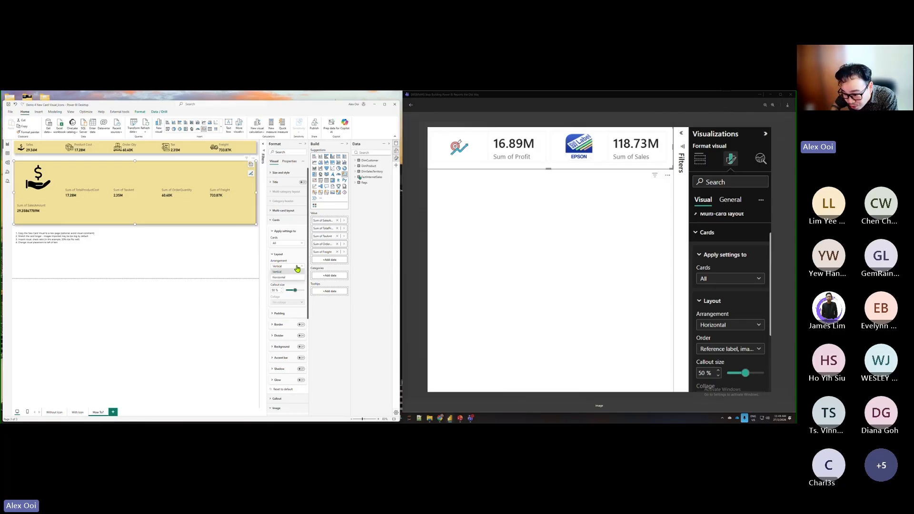
left_click(291, 271)
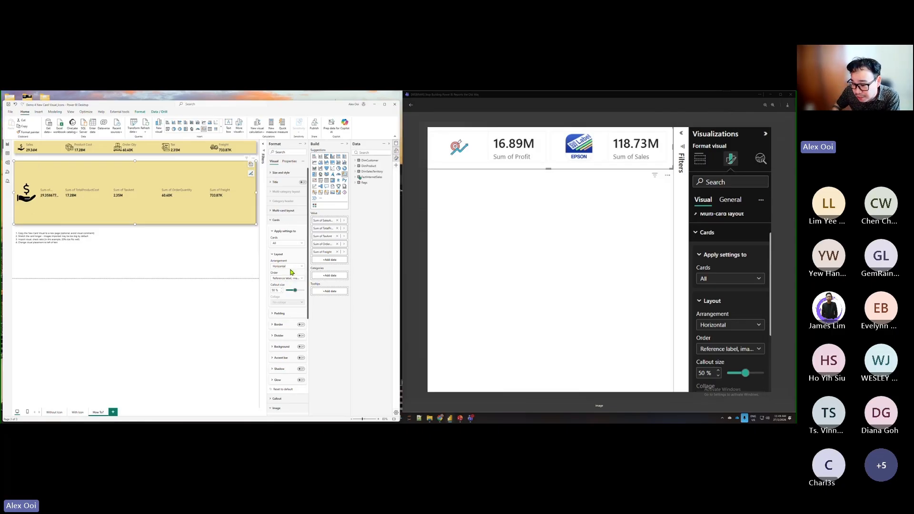
Try a callout size of 20 % in the layout settings for all cards.
double_click(274, 291)
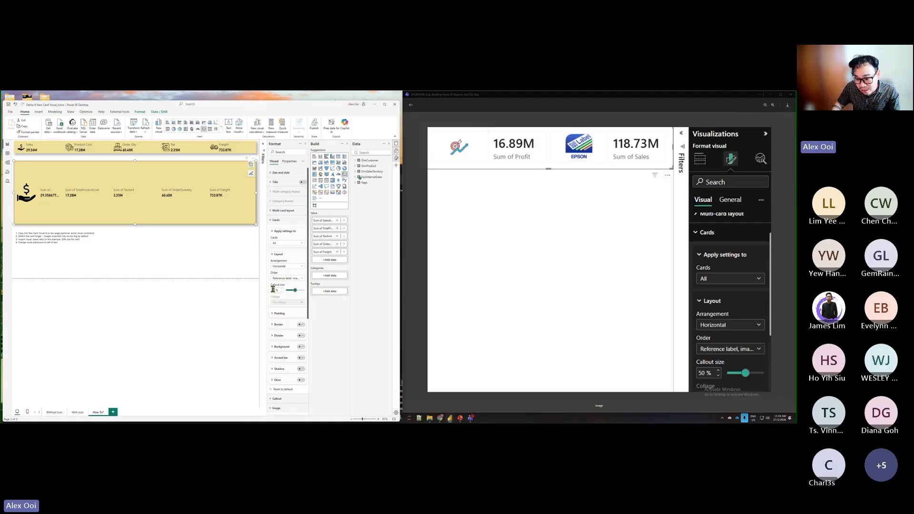
type("20")
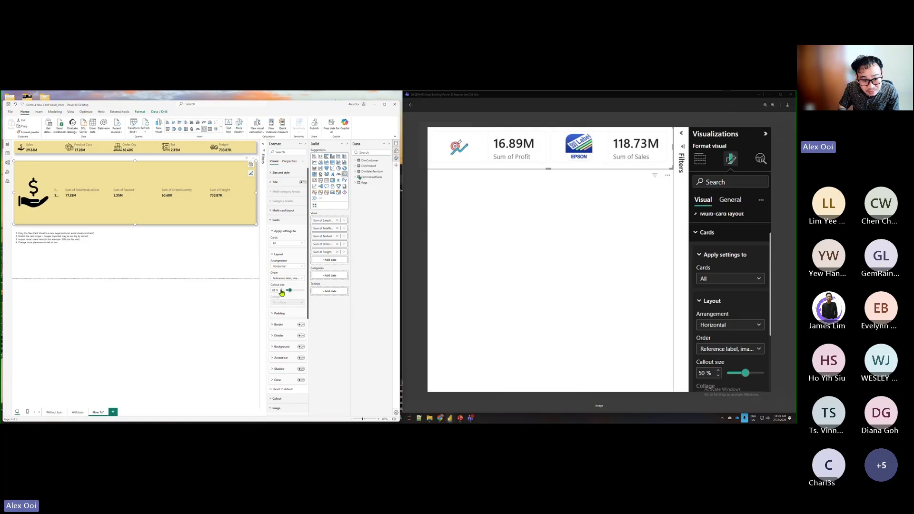
key("BackSpace")
key("BackSpace")
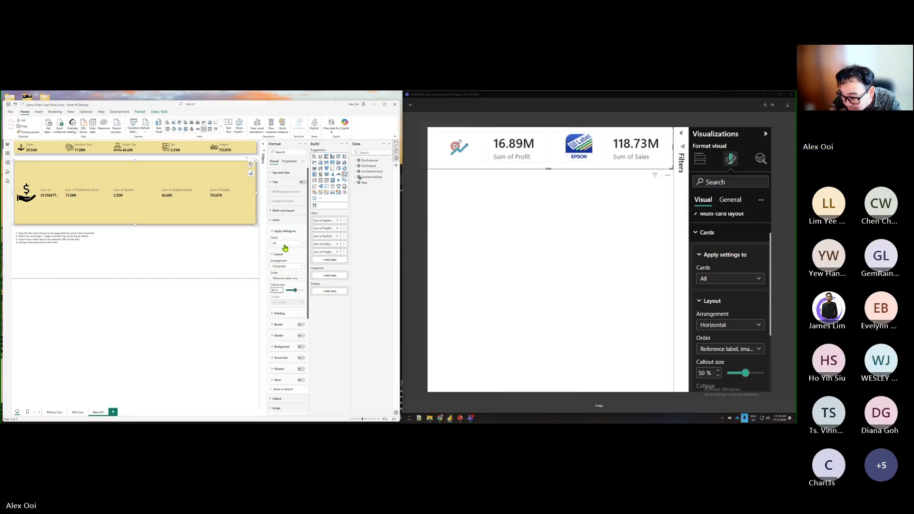
Close the enlarged screenshot in Teams and look through the meeting chat.
left_click(410, 105)
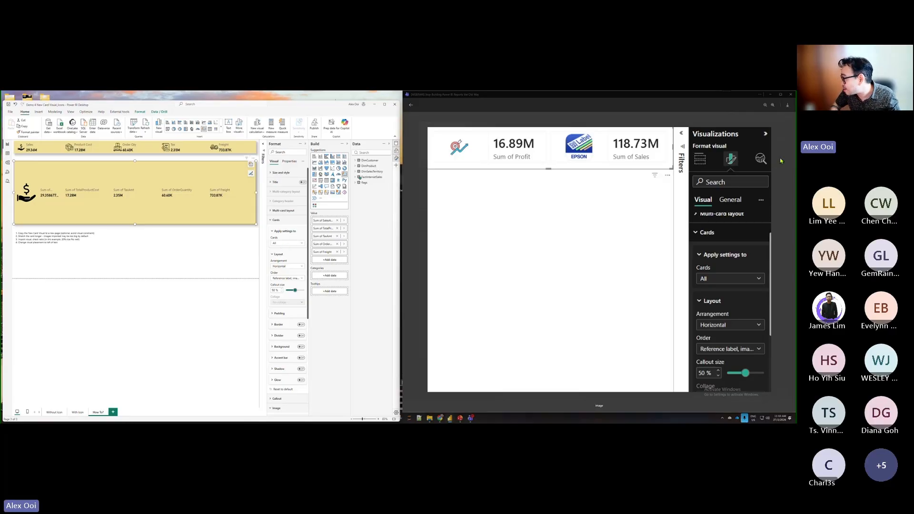
scroll(772, 290, "up", 1)
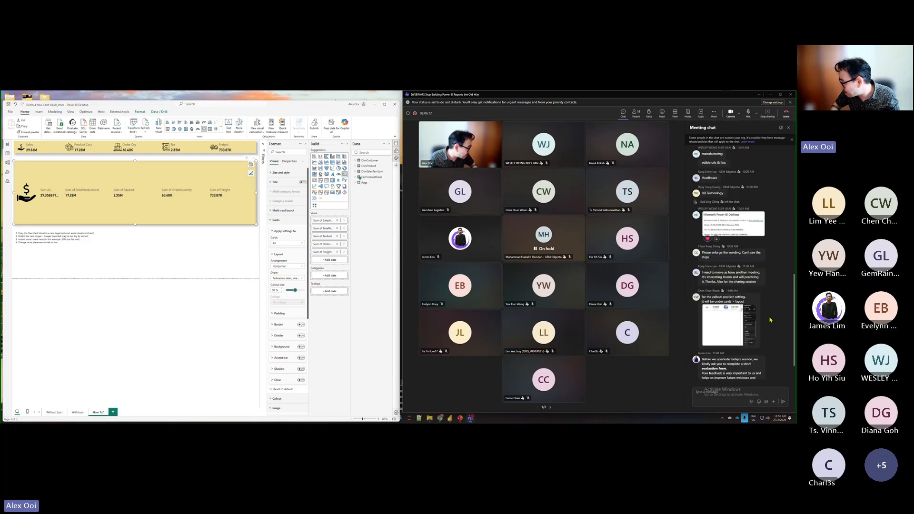
scroll(771, 319, "down", 1)
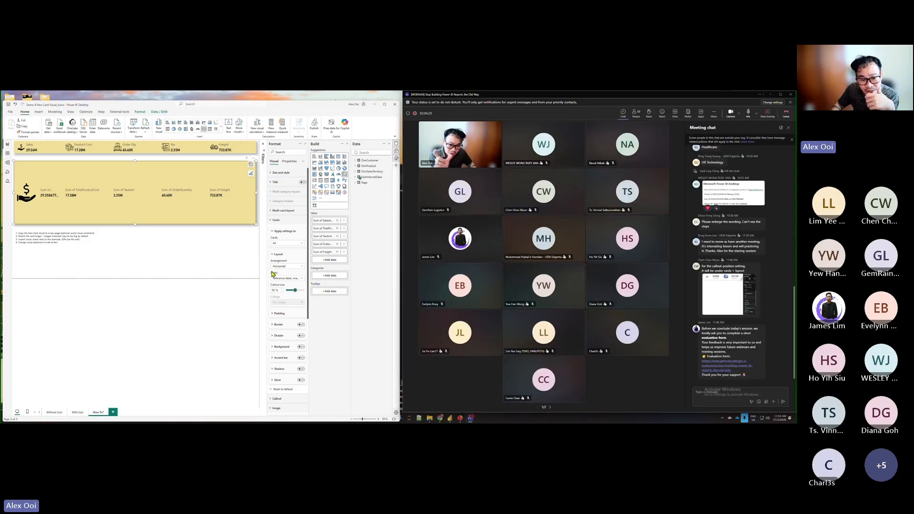
Reselect the large card visual, examine its Size and style settings, and search its format settings for "size".
left_click(73, 241)
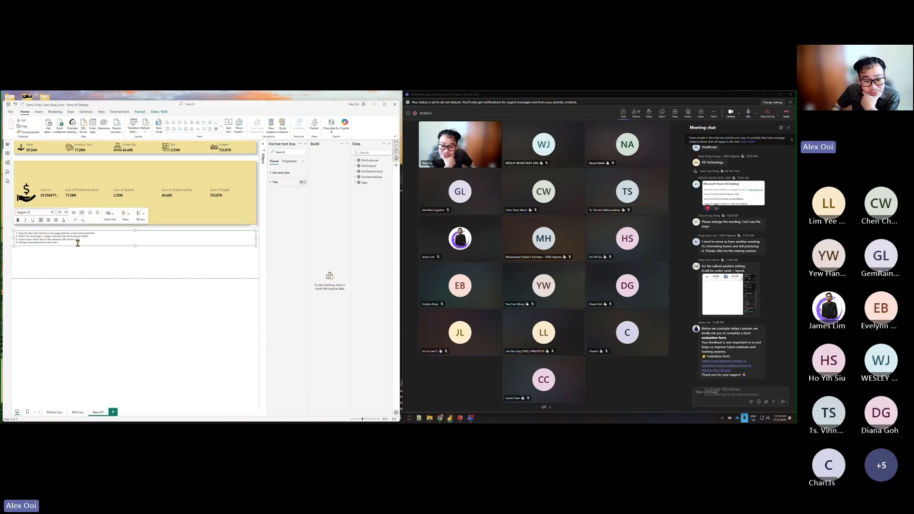
left_click(65, 186)
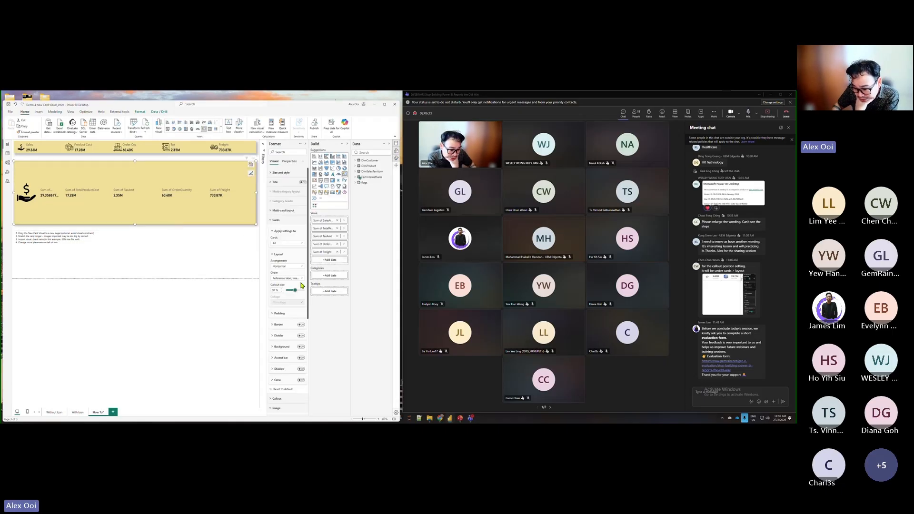
left_click(284, 222)
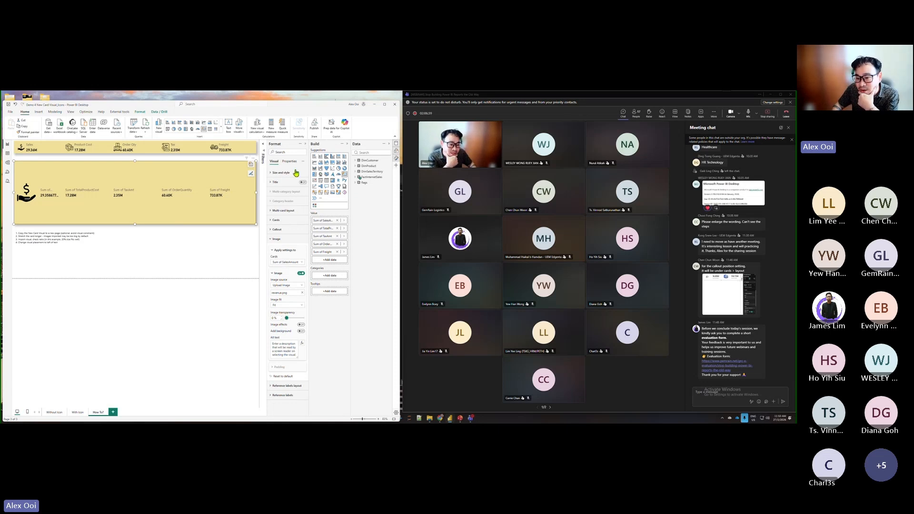
left_click(278, 174)
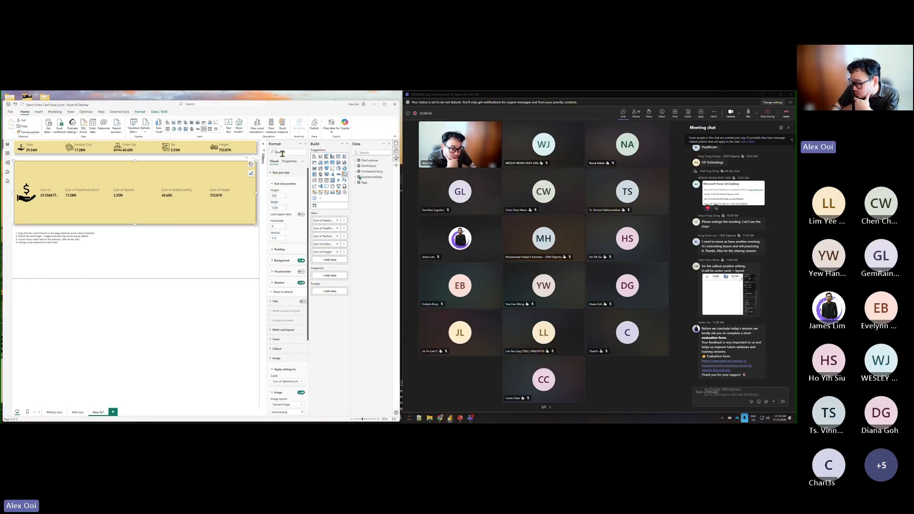
left_click(282, 152)
type("si")
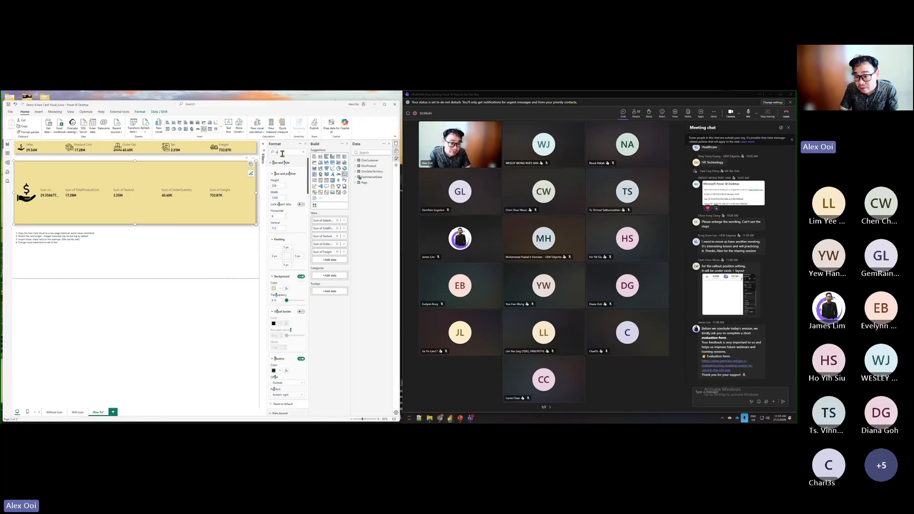
type("ze")
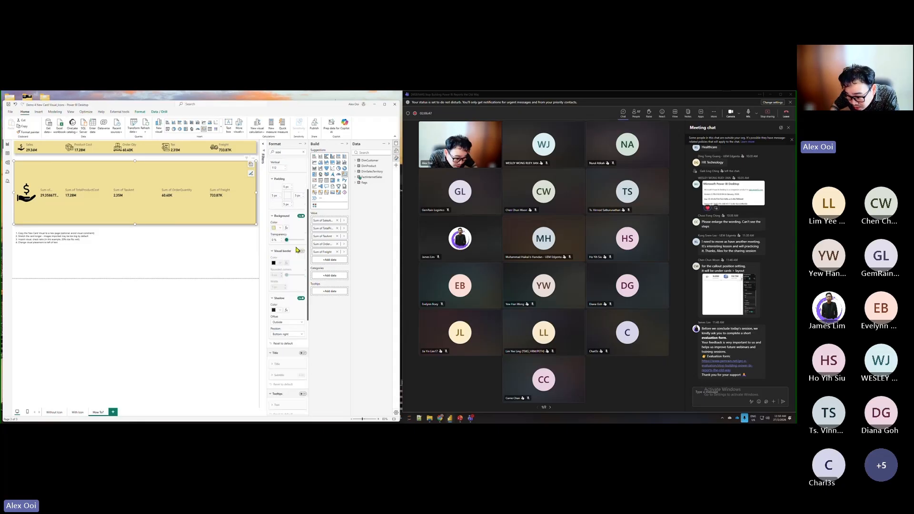
scroll(296, 250, "down", 5)
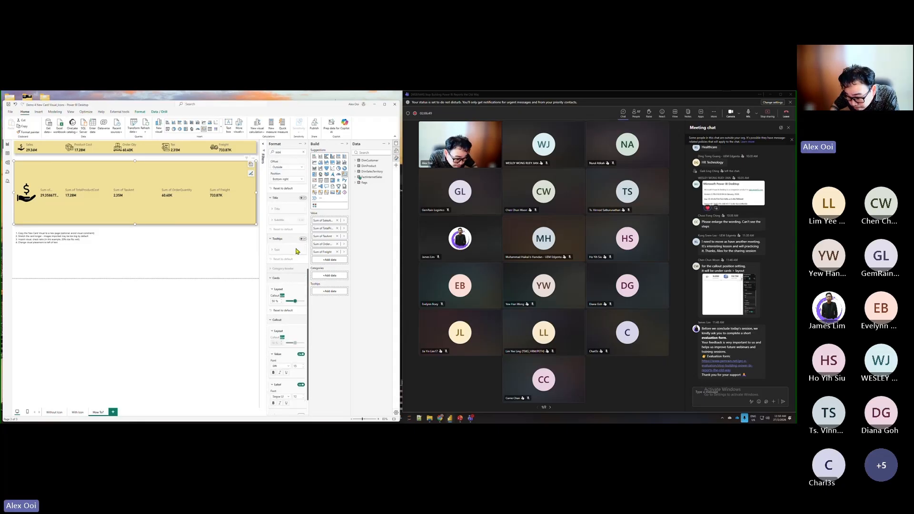
scroll(296, 251, "down", 1)
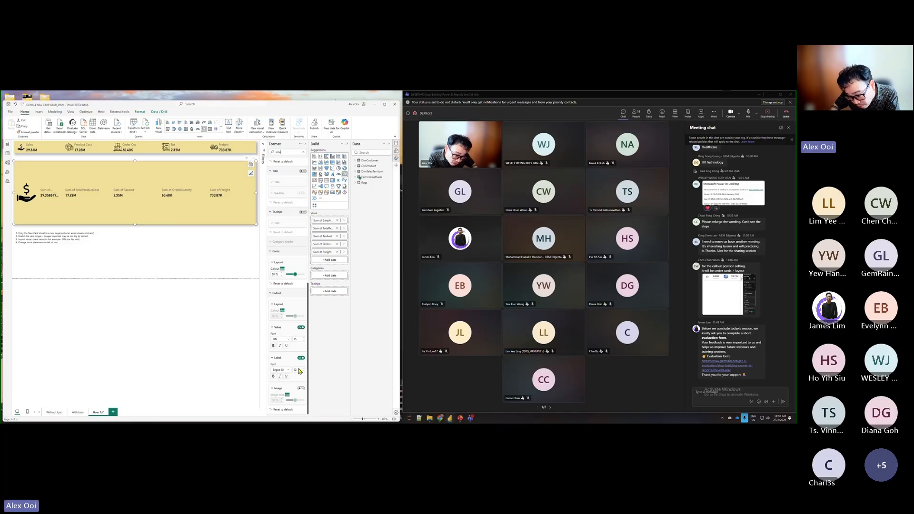
Turn on the image in the Callout settings with an image area size of 20 %, and collapse the Size and style section.
left_click(300, 389)
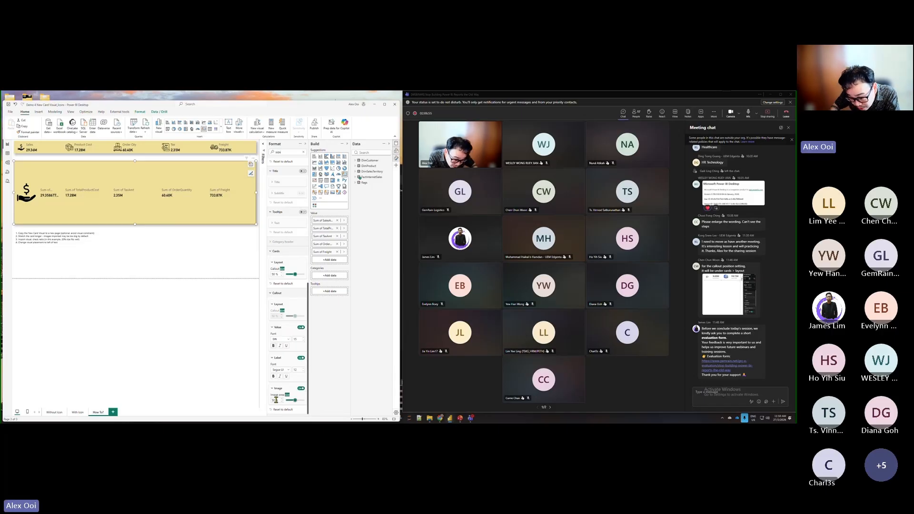
left_click_drag(275, 400, 264, 403)
type("20")
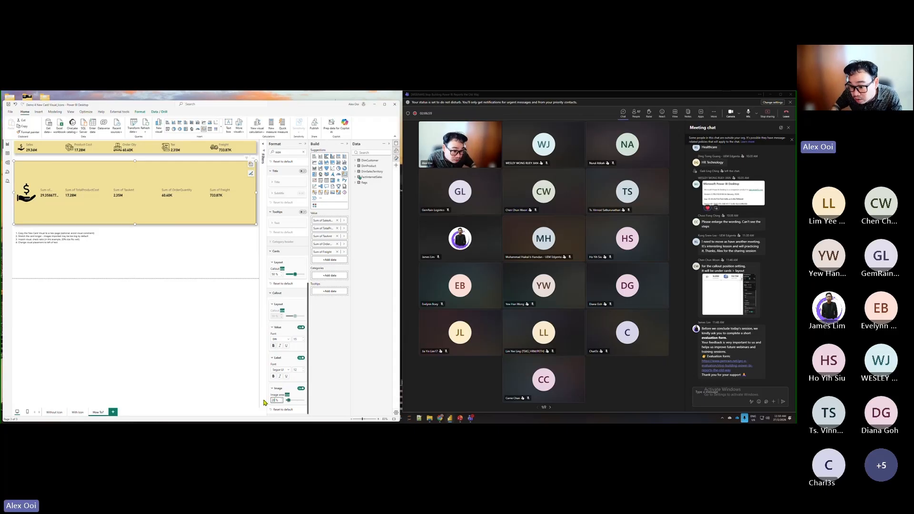
left_click(300, 389)
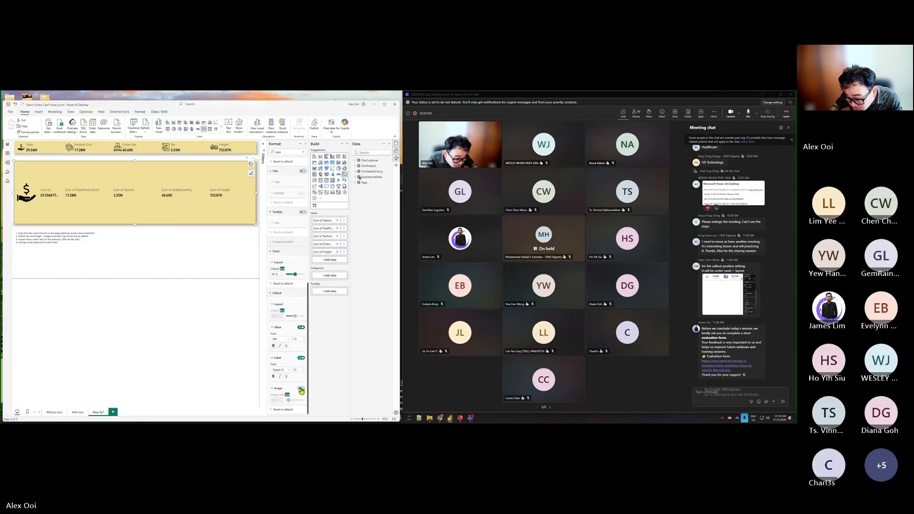
left_click(300, 388)
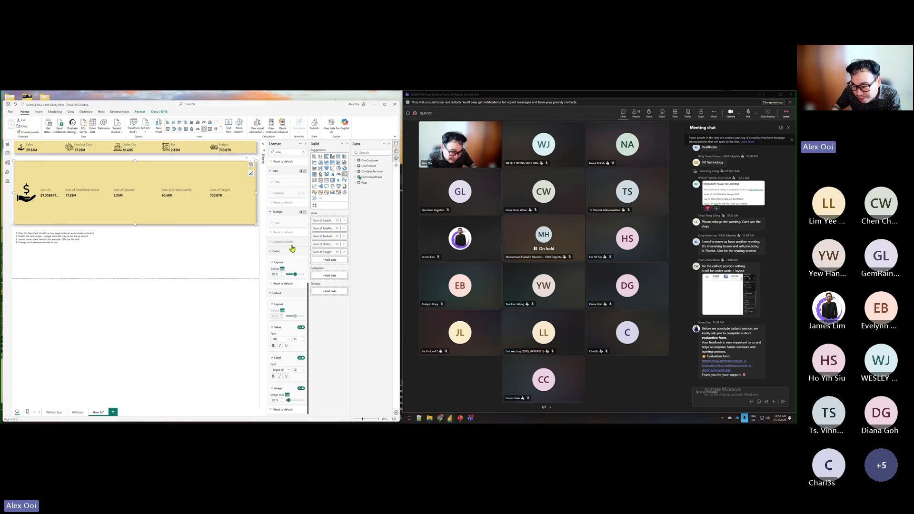
scroll(289, 223, "up", 3)
scroll(286, 225, "up", 5)
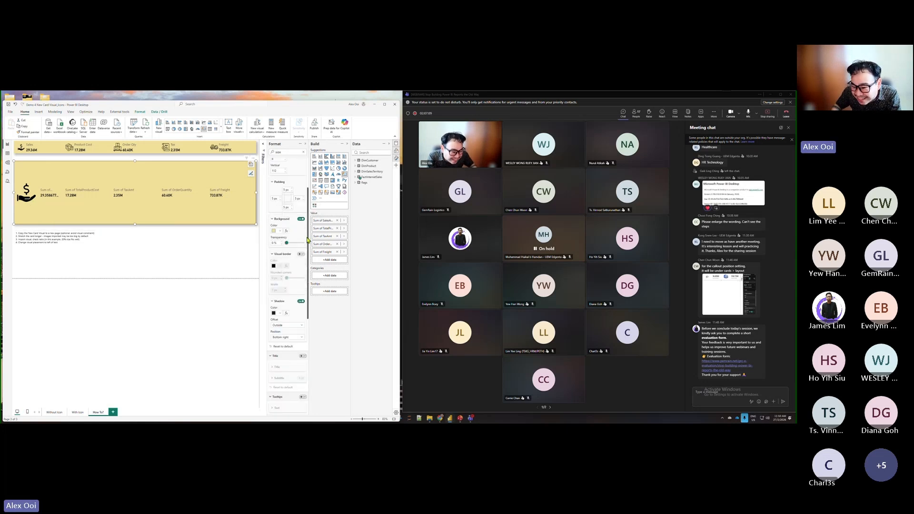
left_click(272, 165)
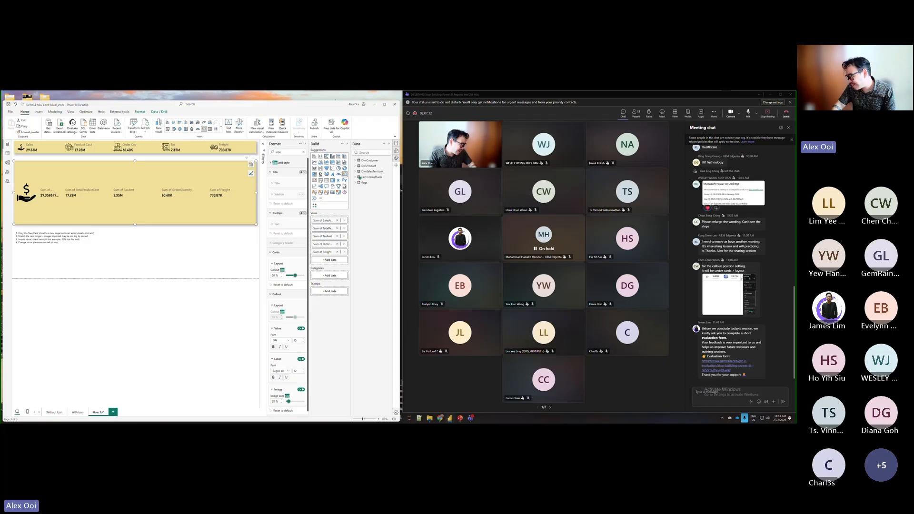
Check the February 2026 system calendar and close it.
left_click(781, 418)
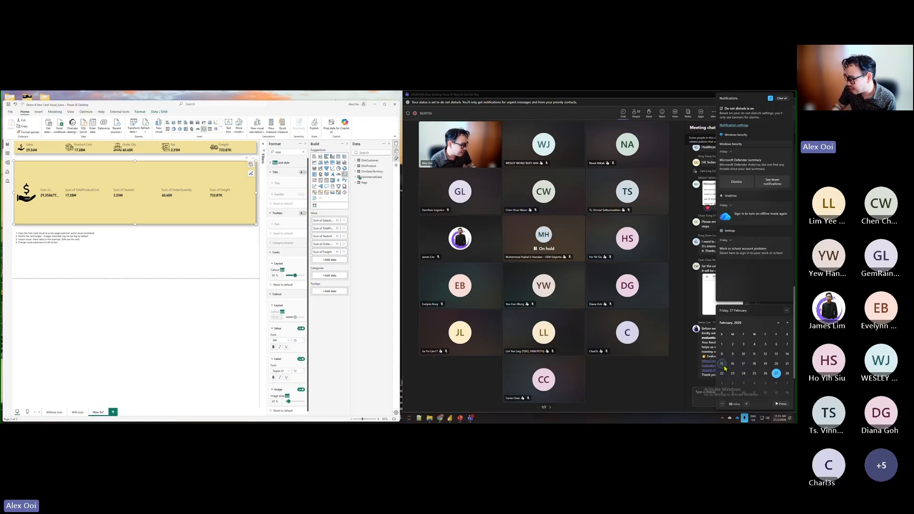
left_click(778, 418)
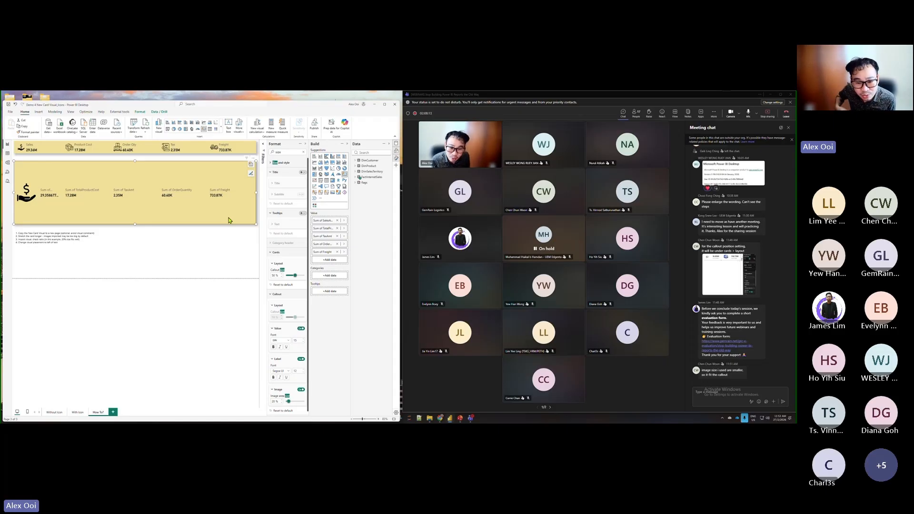
Maximize the report window to review the finished icon card and the four-step how-to notes, and restore the window.
left_click(181, 148)
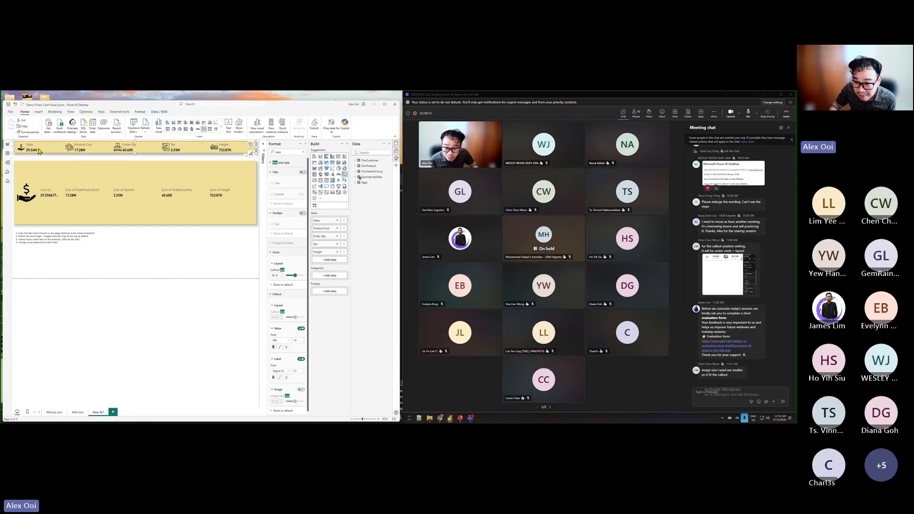
left_click(385, 104)
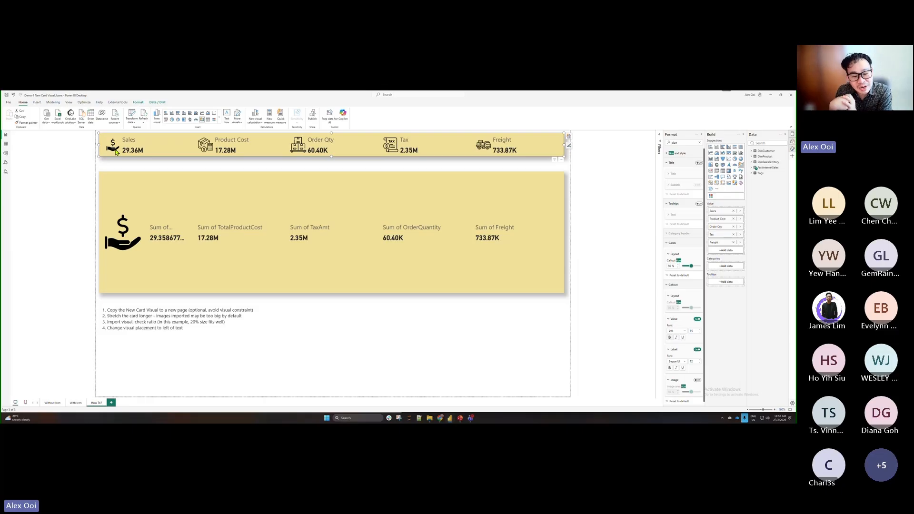
left_click(204, 323)
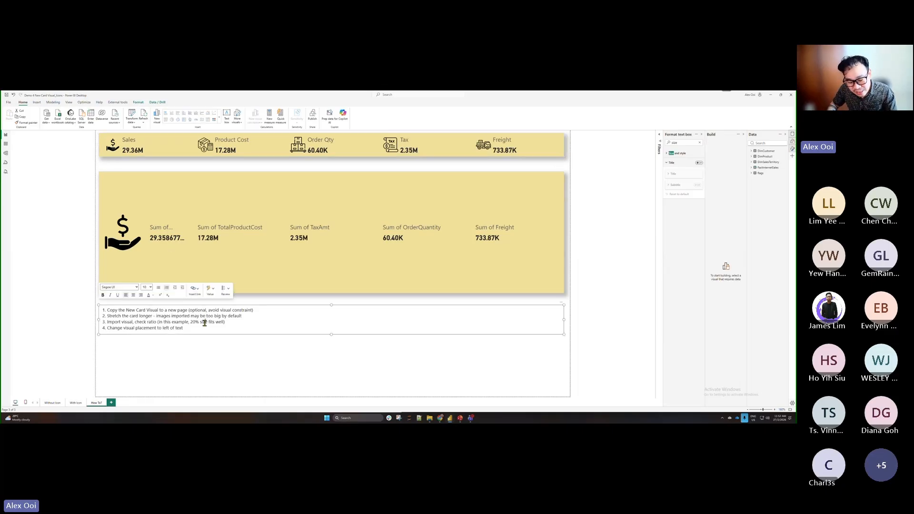
left_click(203, 348)
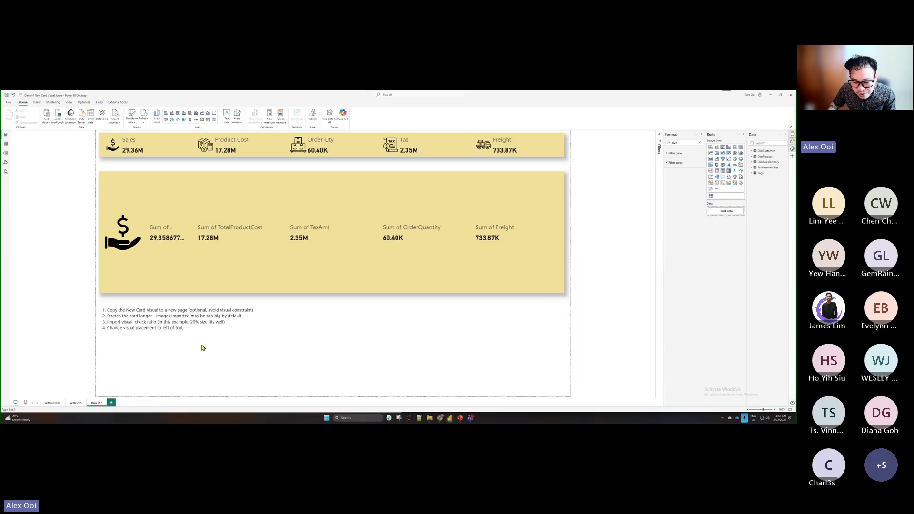
key("super+Down")
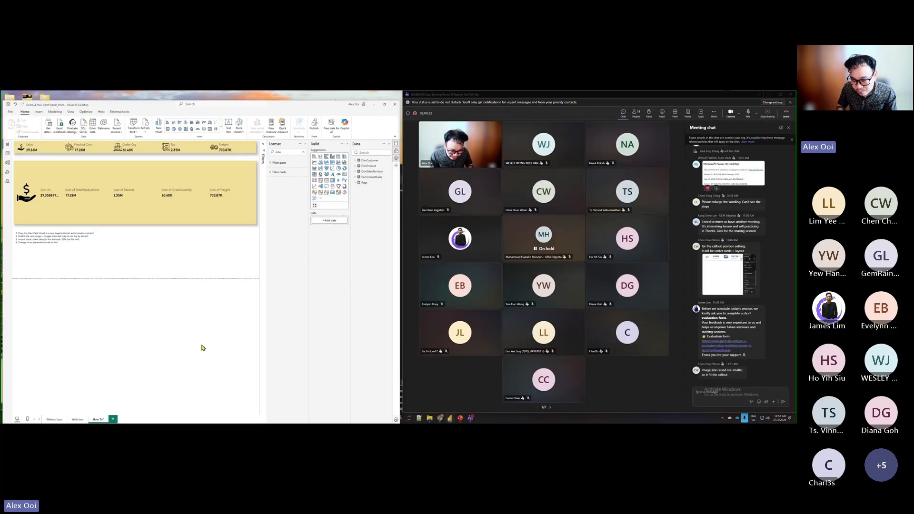
Collapse the Format and Build panes and snap the report window to the left half of the screen.
left_click(306, 146)
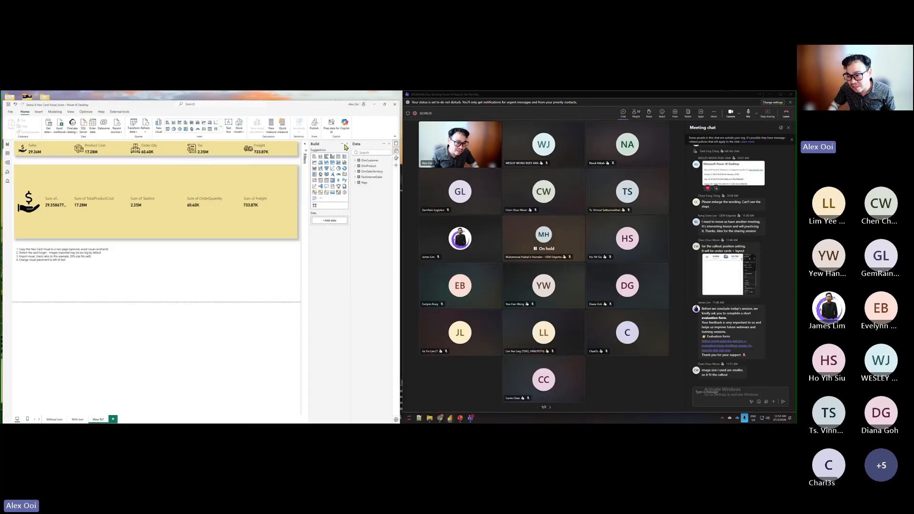
left_click(348, 145)
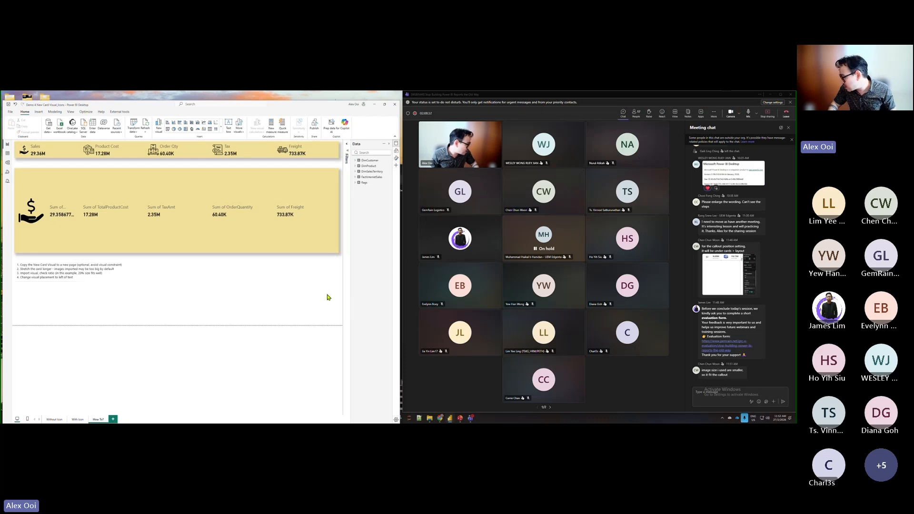
key("super+Left")
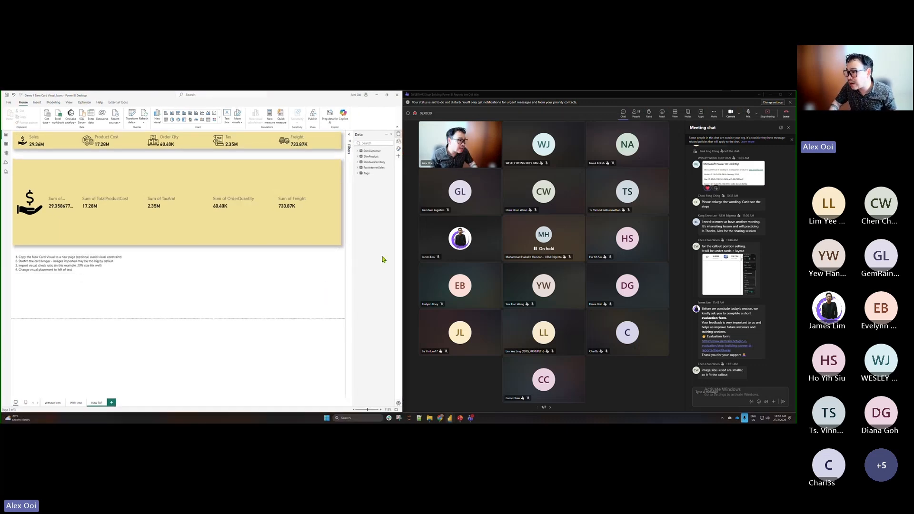